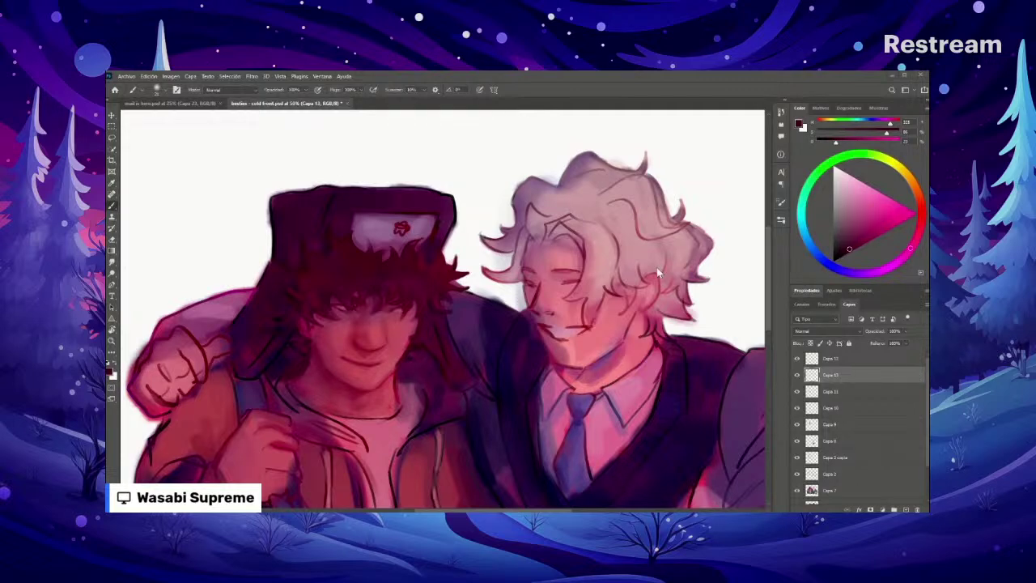
Step: Paint a short dark brush stroke on Capa 13 in the white-haired man's curls near his ear
mouse_move(656, 267)
left_mouse_down()
mouse_move(770, 235)
mouse_move(765, 225)
left_mouse_up()
scroll(768, 227, "down", 1)
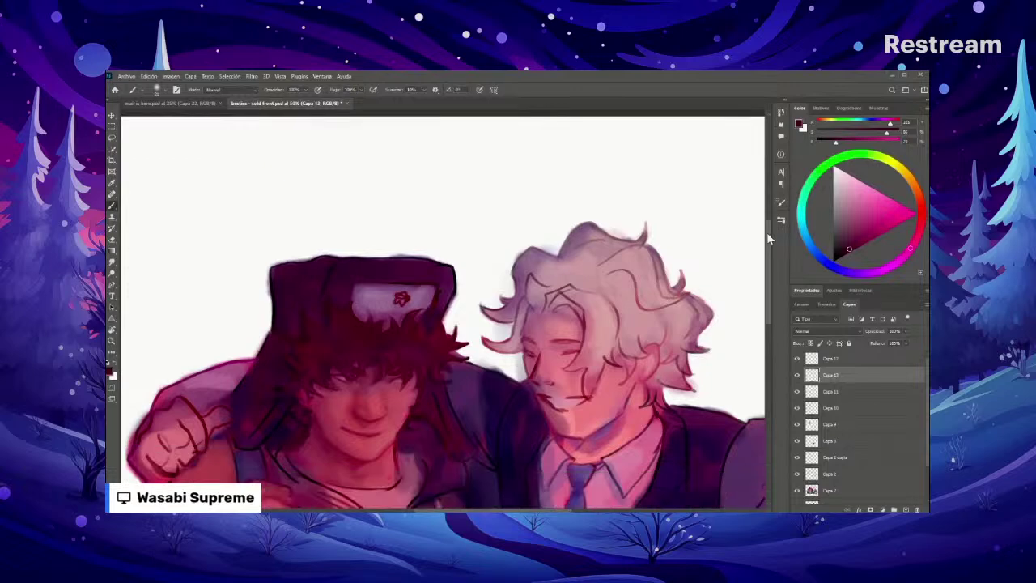
scroll(769, 236, "down", 2)
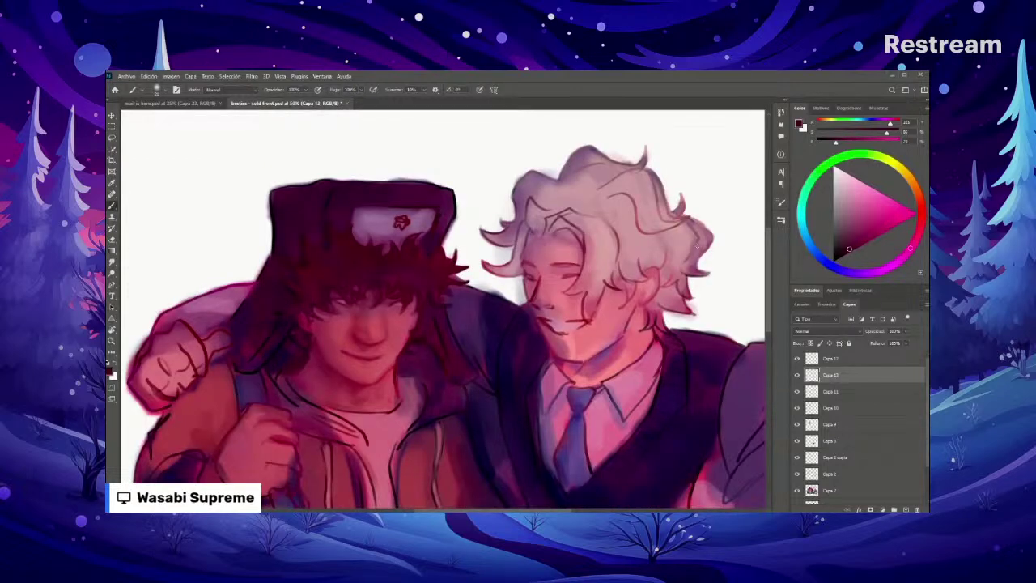
left_click_drag(633, 270, 648, 296)
Step: Hide and show layer Capa 13 repeatedly to compare the whole painting with and without its strokes
left_click(797, 375)
left_click(797, 374)
key("ctrl+minus")
key("ctrl+minus")
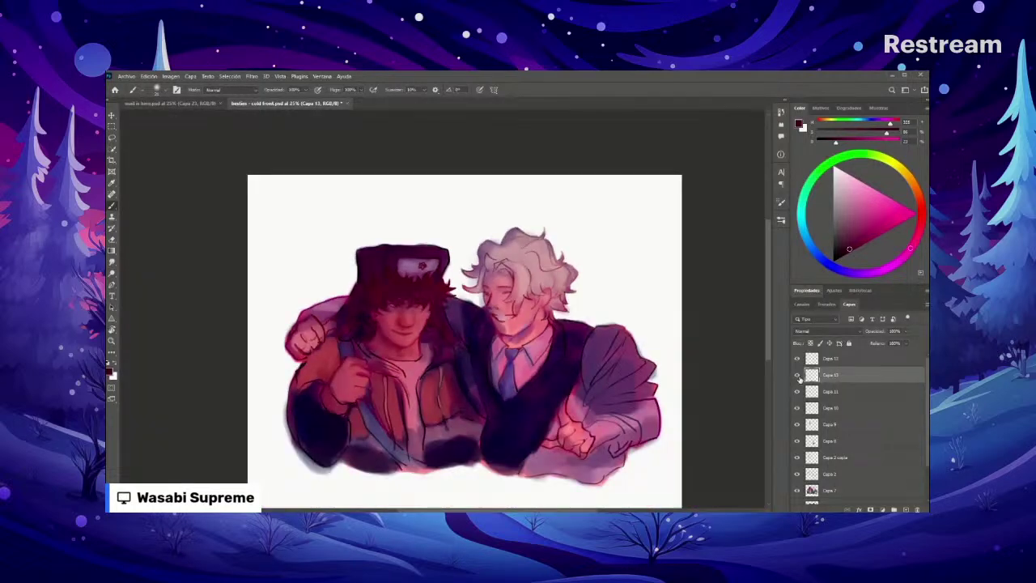
left_click(797, 375)
left_click(798, 375)
left_click(798, 376)
left_click(798, 375)
left_click(798, 376)
Step: Sample the red skin shadow beside the hat-wearing man's jaw as the Brush colour
key("z")
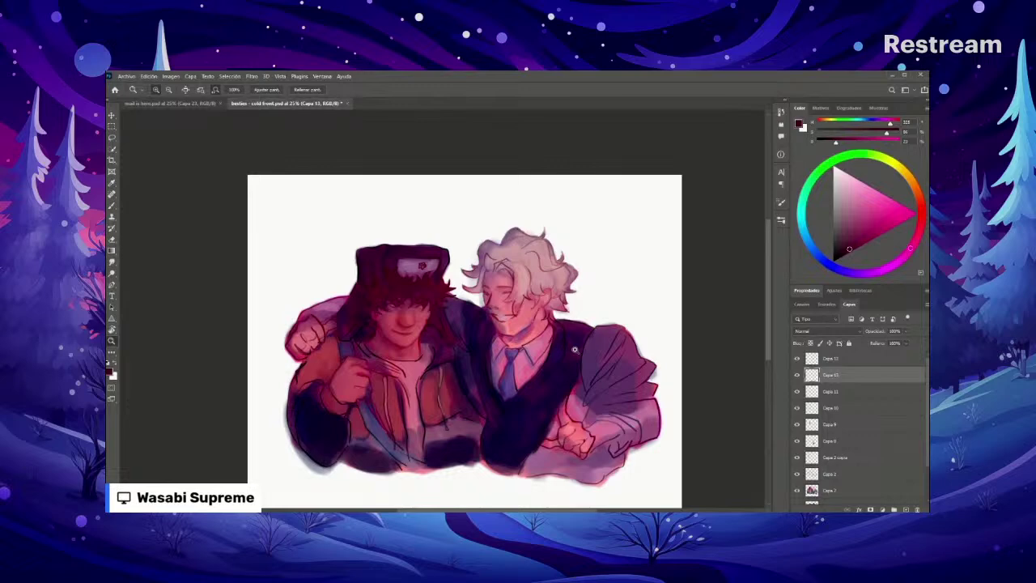
key("ctrl+plus")
key("b")
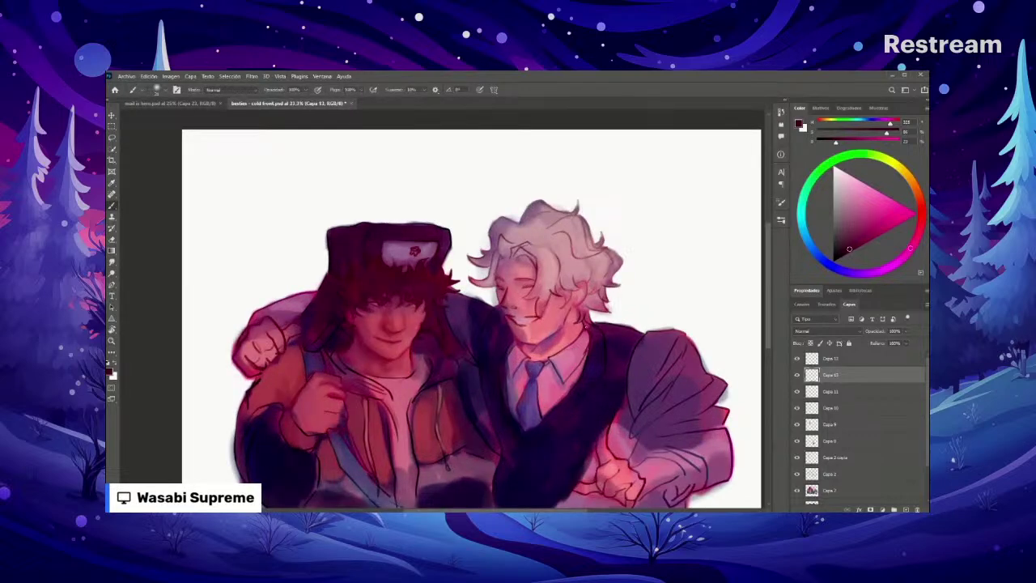
left_click_drag(584, 303, 712, 311)
key("ctrl+plus")
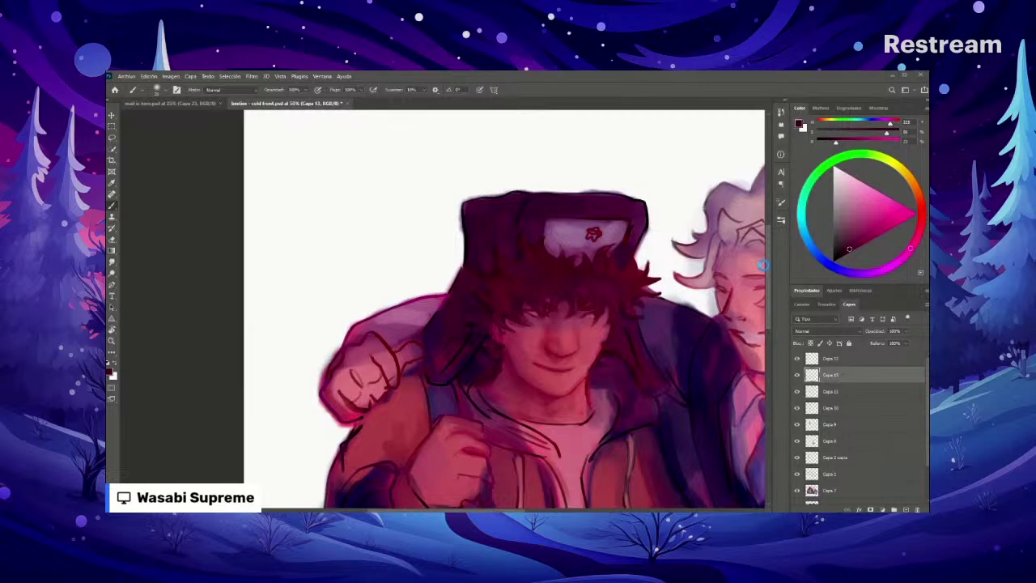
scroll(760, 259, "down", 1)
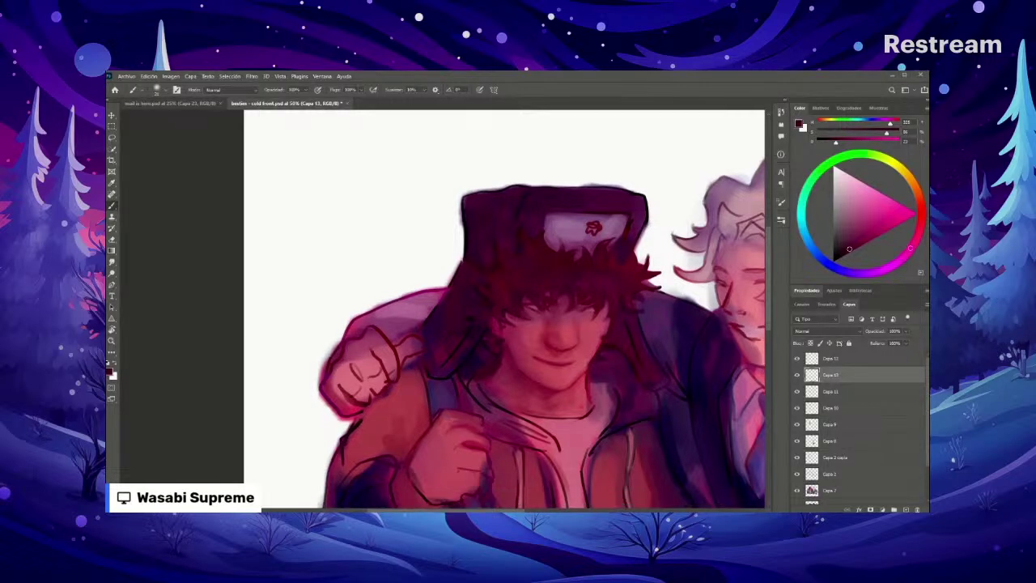
scroll(609, 349, "right", 2)
scroll(609, 350, "down", 1)
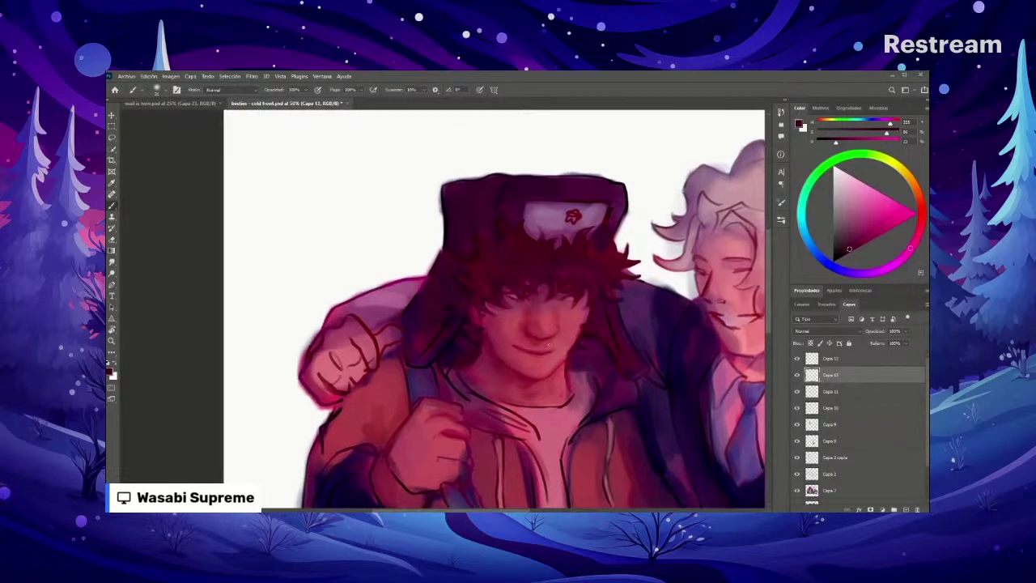
left_click(505, 360, "alt")
Step: Check the overall painting and compare it with layer Capa 12 hidden and shown
key("ctrl+minus")
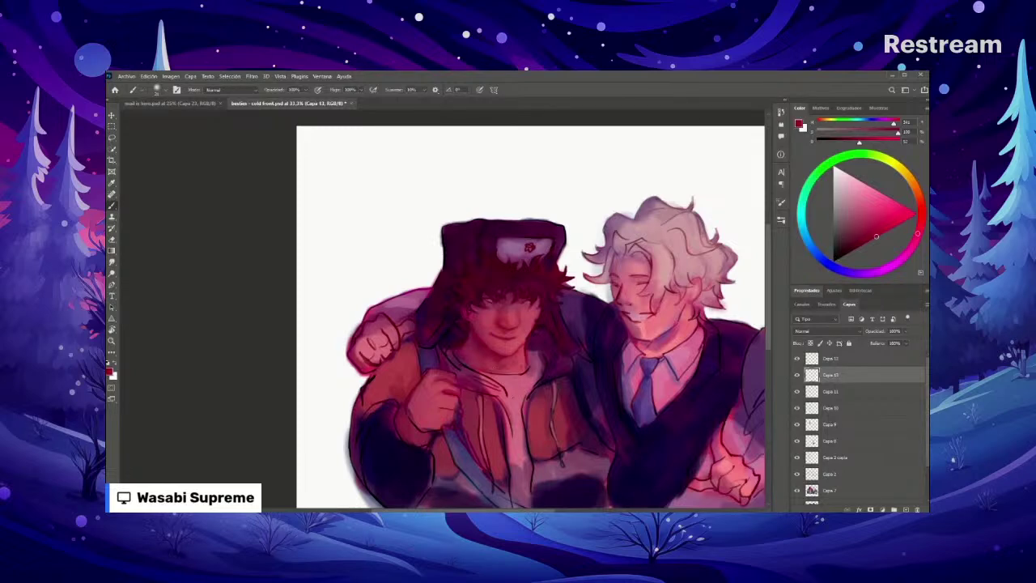
key("ctrl+minus")
key("ctrl+minus")
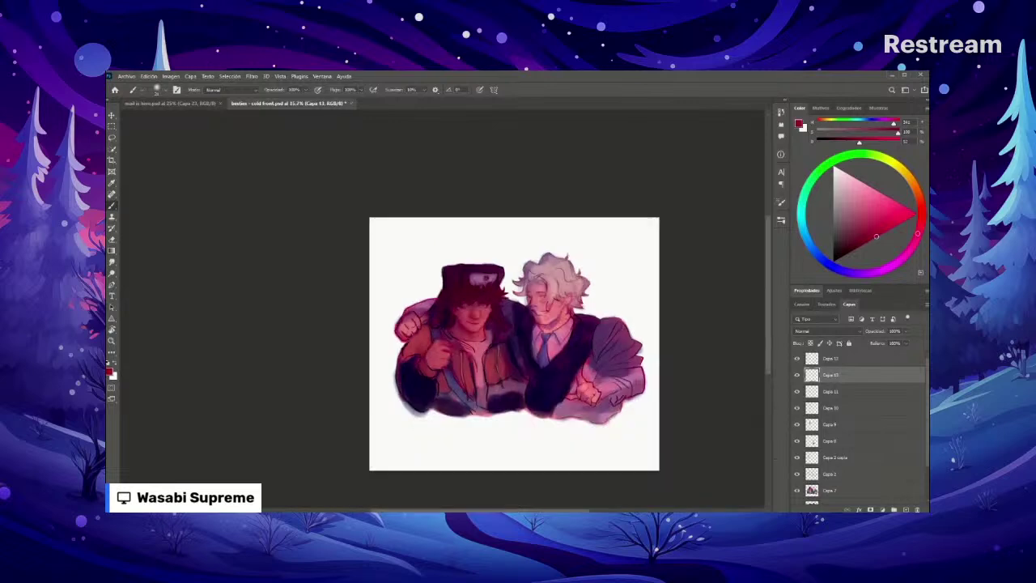
key("ctrl+plus")
key("ctrl+plus")
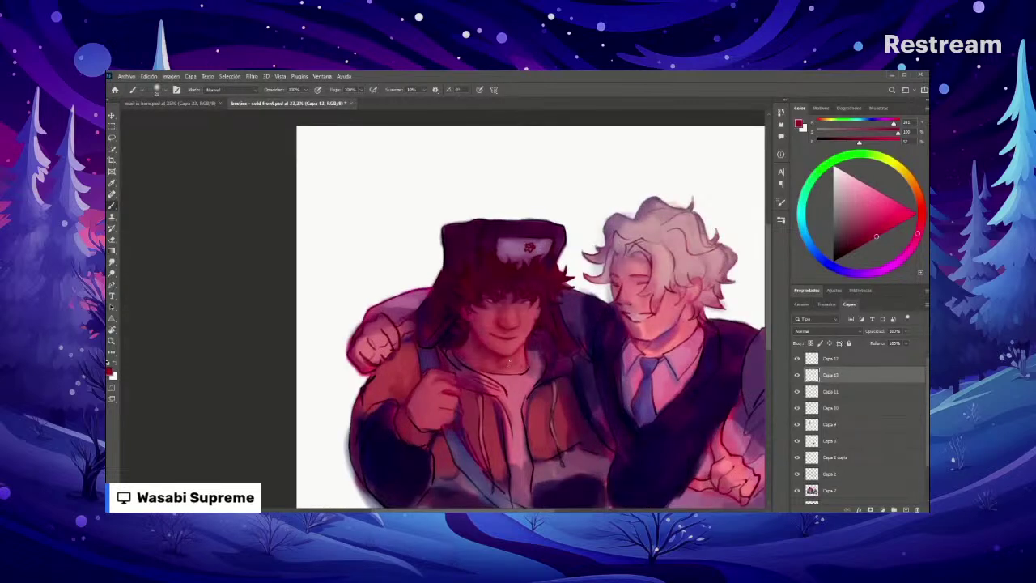
left_click(796, 357)
left_click(796, 357)
Step: Darken the brush colour to a deeper crimson of the same hue and check the whole illustration
left_click_drag(883, 233, 868, 241)
key("ctrl+minus")
key("ctrl+minus")
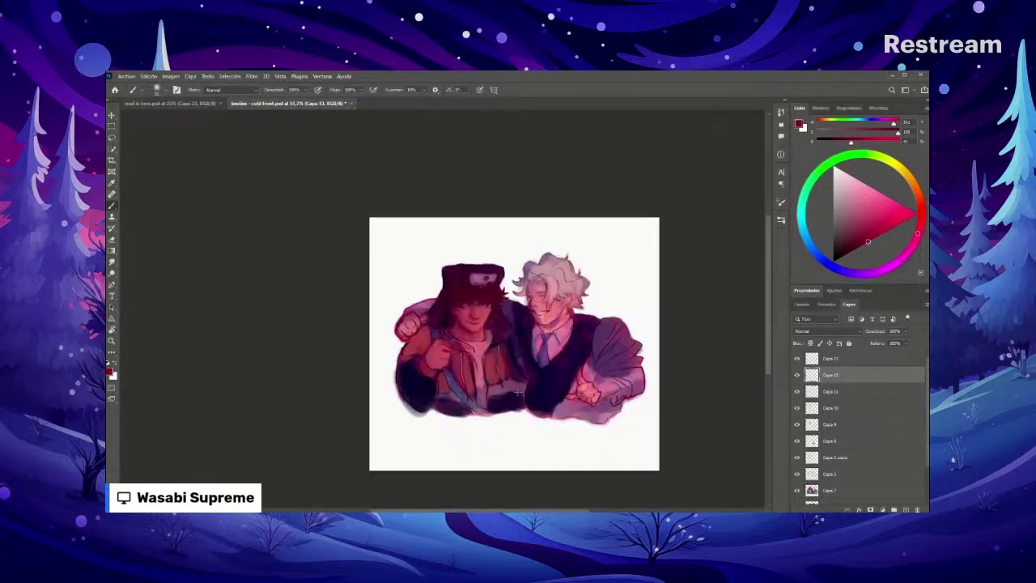
key("ctrl+plus")
key("ctrl+plus")
key("ctrl+plus")
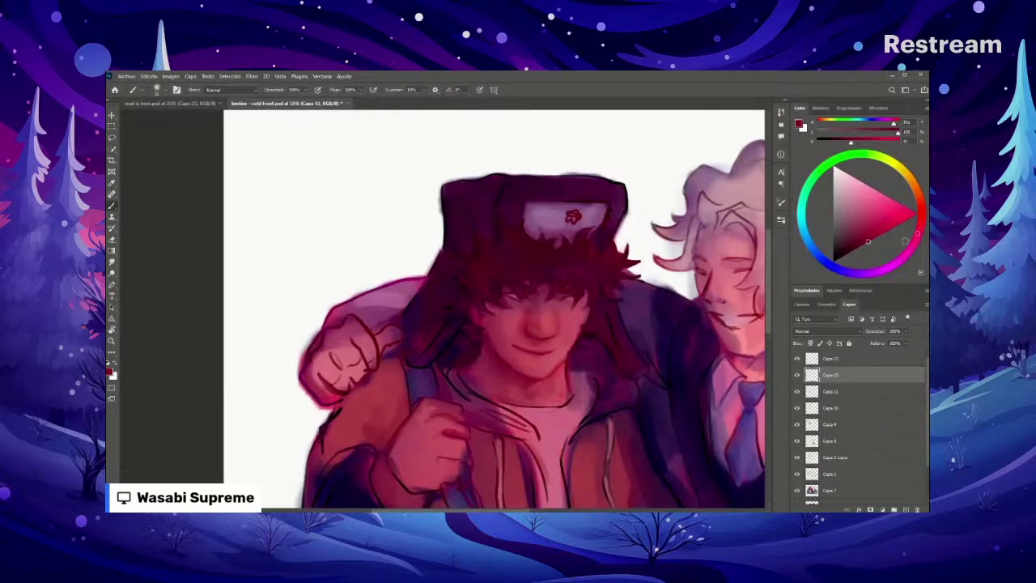
Step: Shift the brush colour toward magenta and darken it for shading the hat-wearing man's jaw and neck
left_click(911, 245)
left_click(914, 241)
scroll(550, 293, "right", 2)
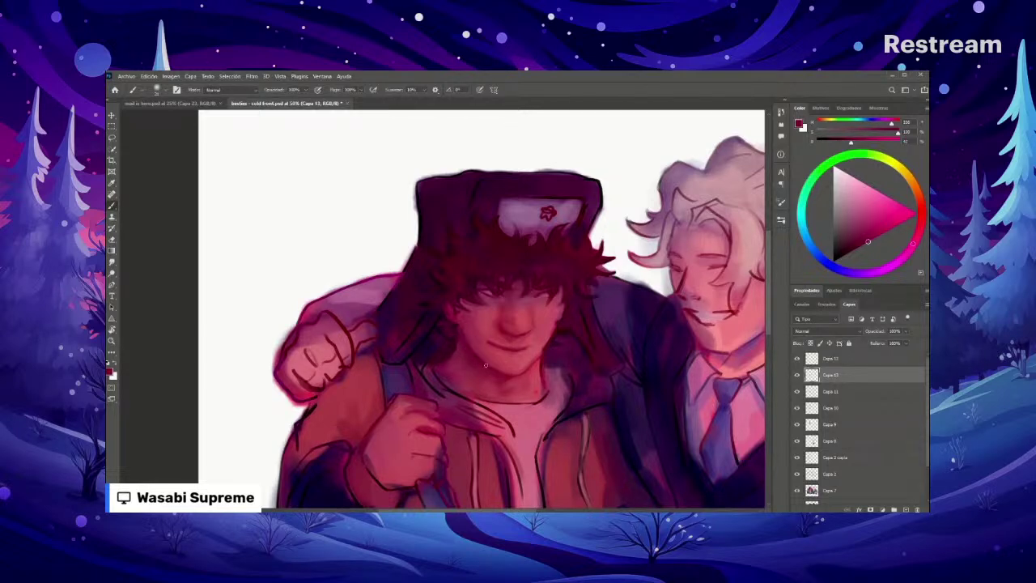
key("ctrl+minus")
key("ctrl+minus")
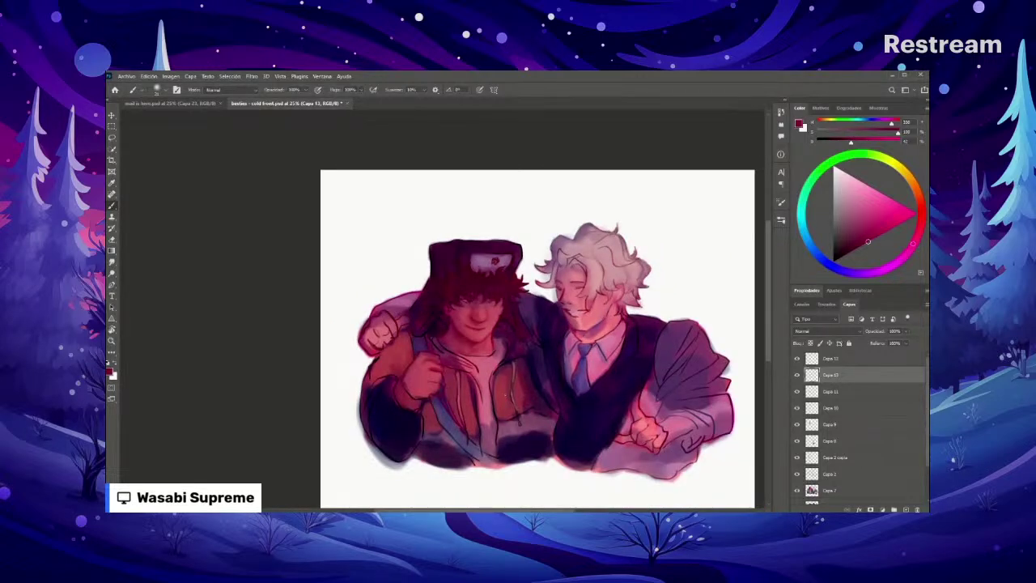
key("ctrl+plus")
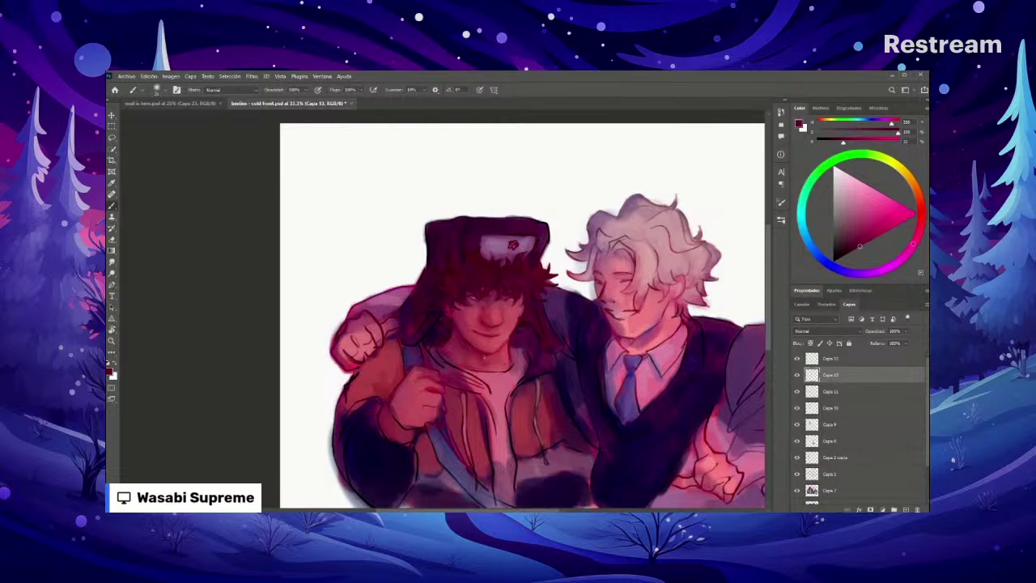
key("ctrl+minus")
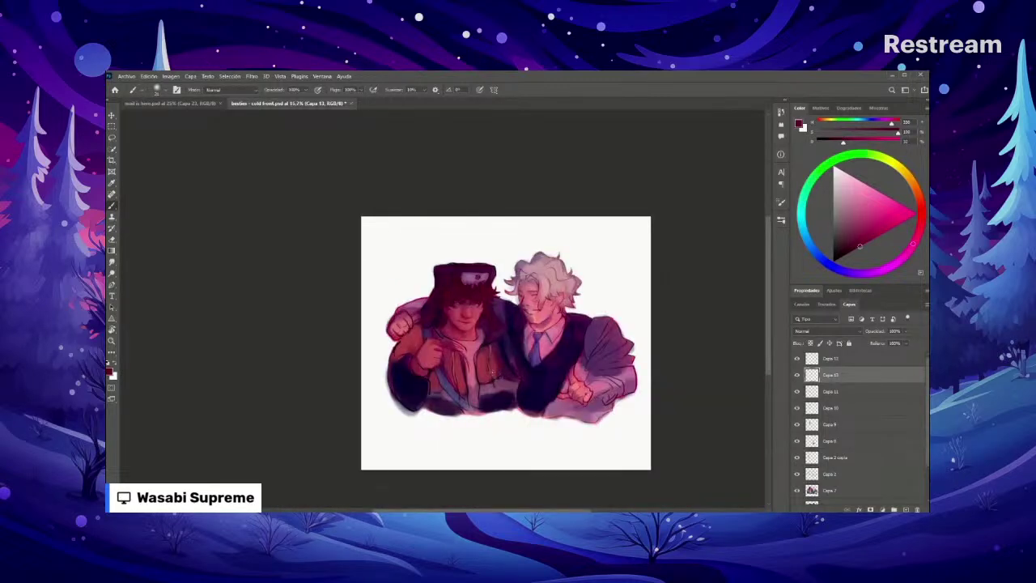
key("ctrl+plus")
key("ctrl+plus")
key("ctrl+plus")
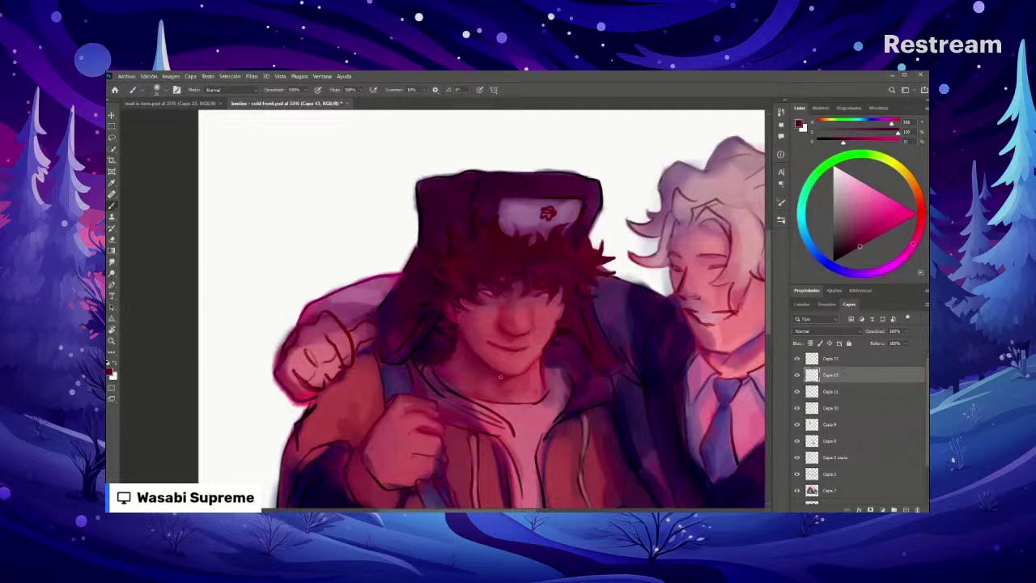
Step: Change the brush colour to a brighter, redder crimson for the hat-wearing man's skin shadows
left_click(869, 240)
left_click(917, 234)
scroll(501, 381, "down", 5)
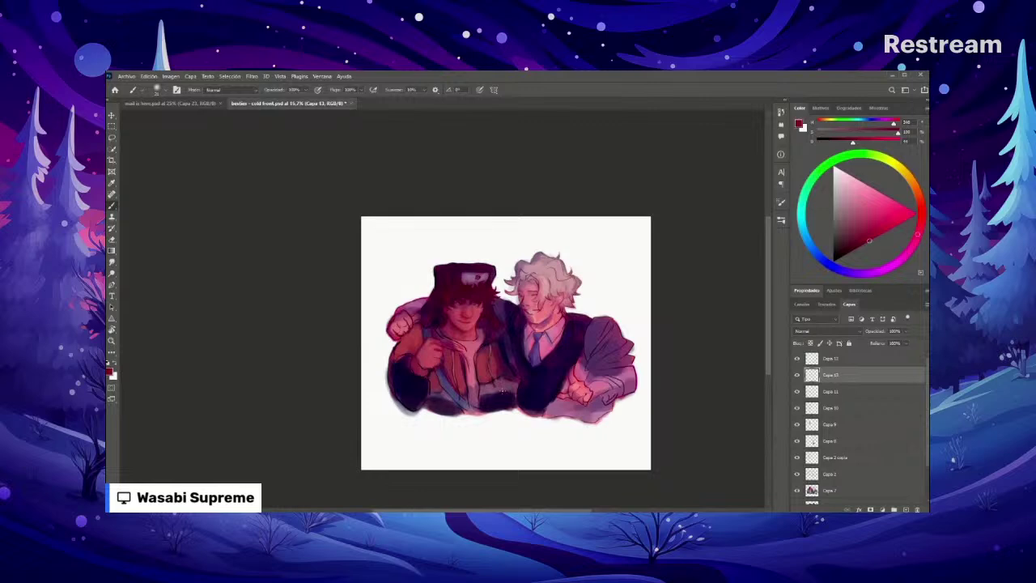
key("ctrl+plus")
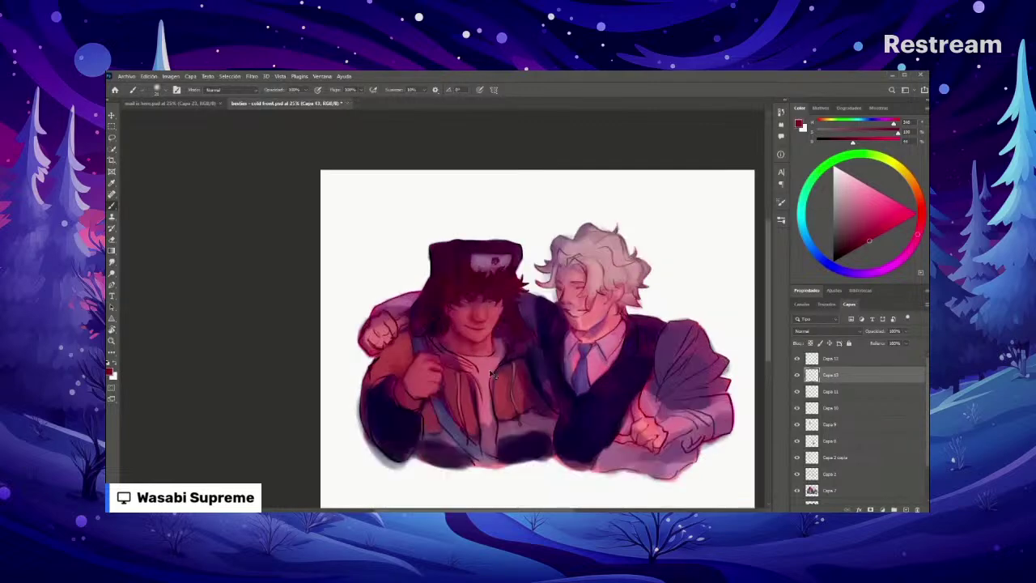
key("ctrl+plus")
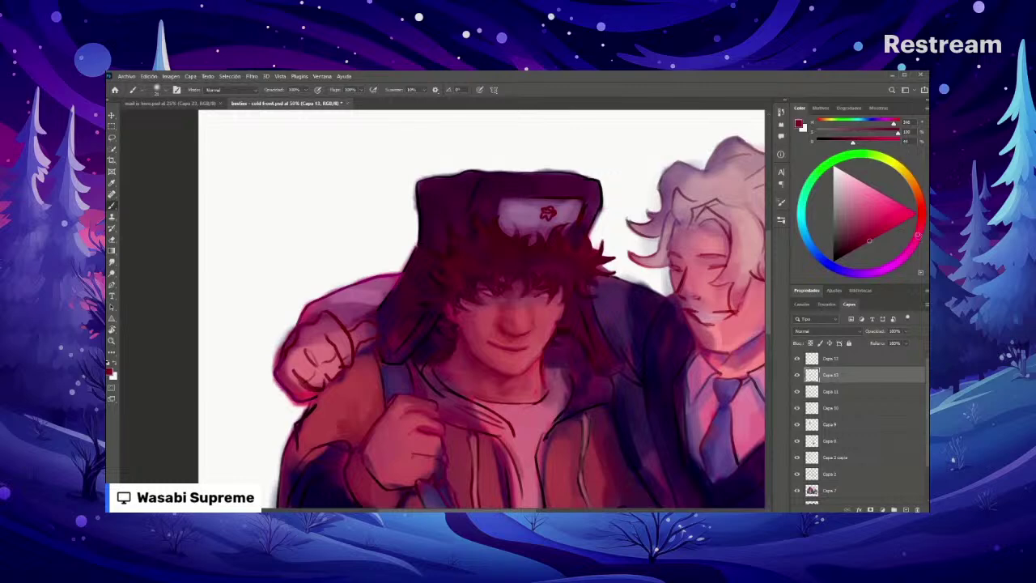
Step: Shift the crimson brush hue slightly back toward magenta, keeping its brightness, for the neck shading
left_click(919, 241)
left_click(914, 240)
key("ctrl+minus")
key("ctrl+minus")
key("ctrl+minus")
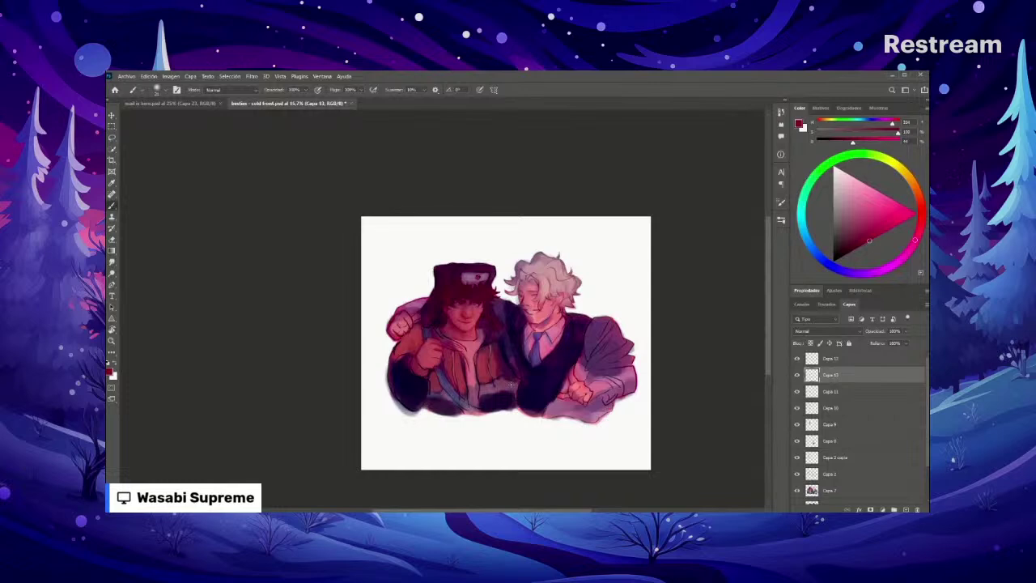
key("ctrl+plus")
key("ctrl+plus")
key("ctrl+plus")
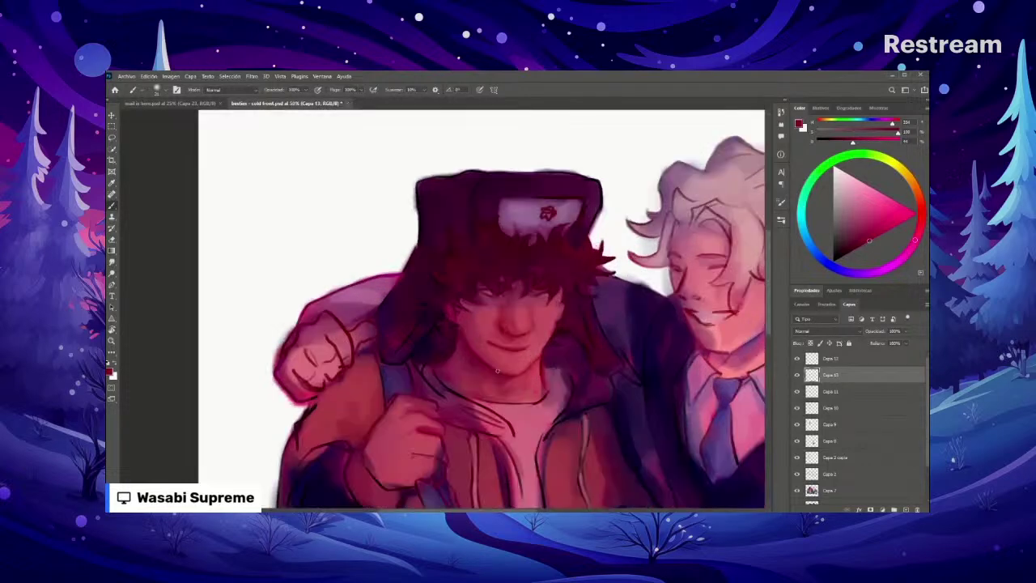
key("ctrl+plus")
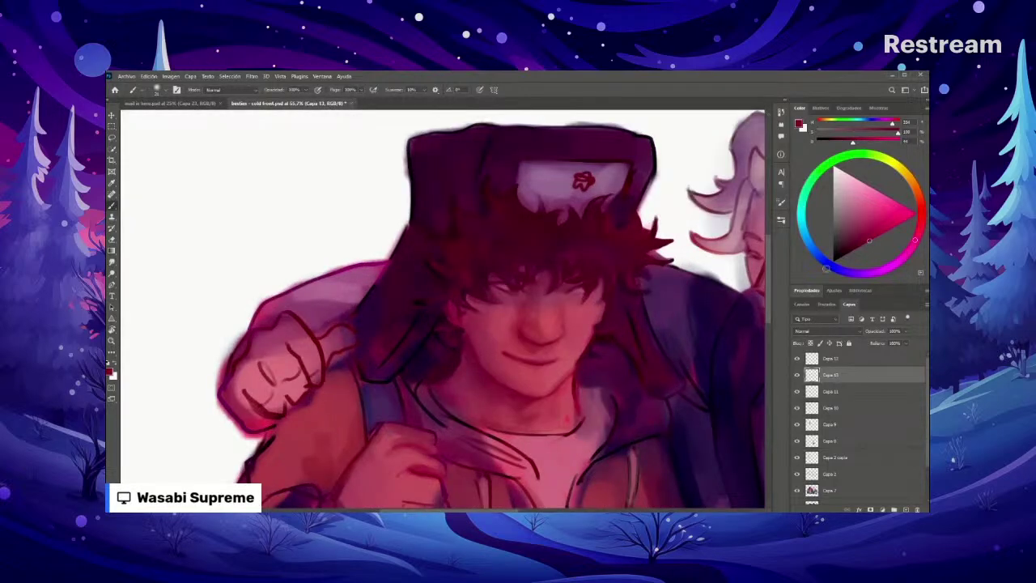
Step: Sample skin tones around the hat-wearing man's jaw, face and neck to set a dark crimson brush colour
left_click(508, 354, "alt")
left_click(489, 366, "alt")
left_click(560, 315, "alt")
left_click(501, 378, "alt")
scroll(489, 375, "down", 1)
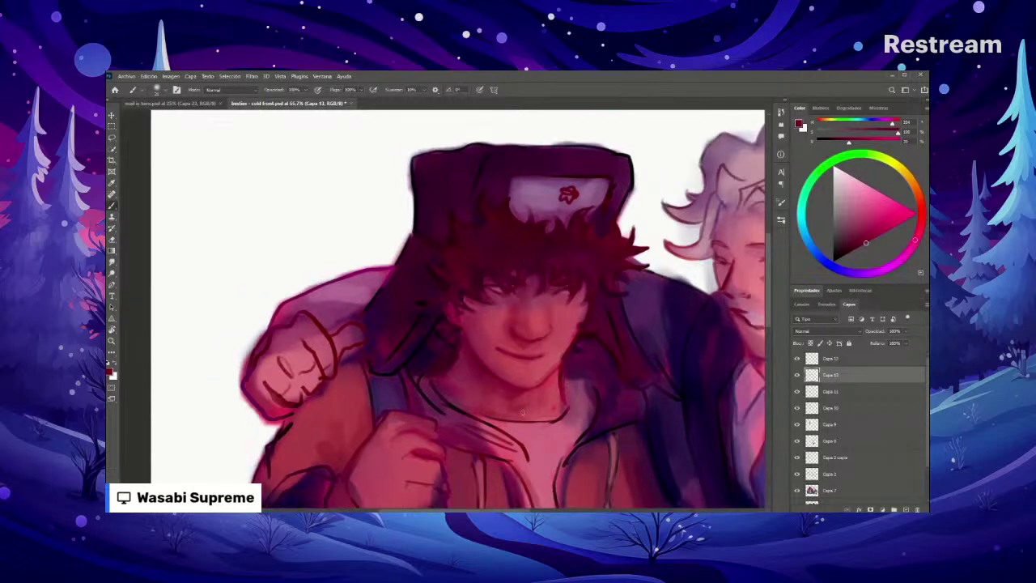
scroll(522, 412, "down", 6)
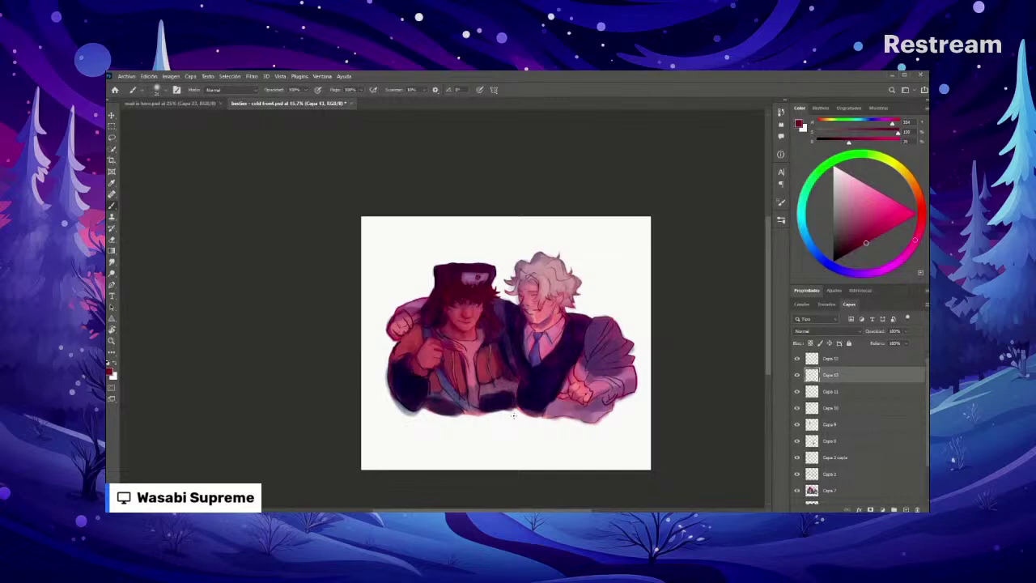
Step: Examine the hat-wearing man's neck shading and the overall balance of both figures at several magnifications
key("ctrl+plus")
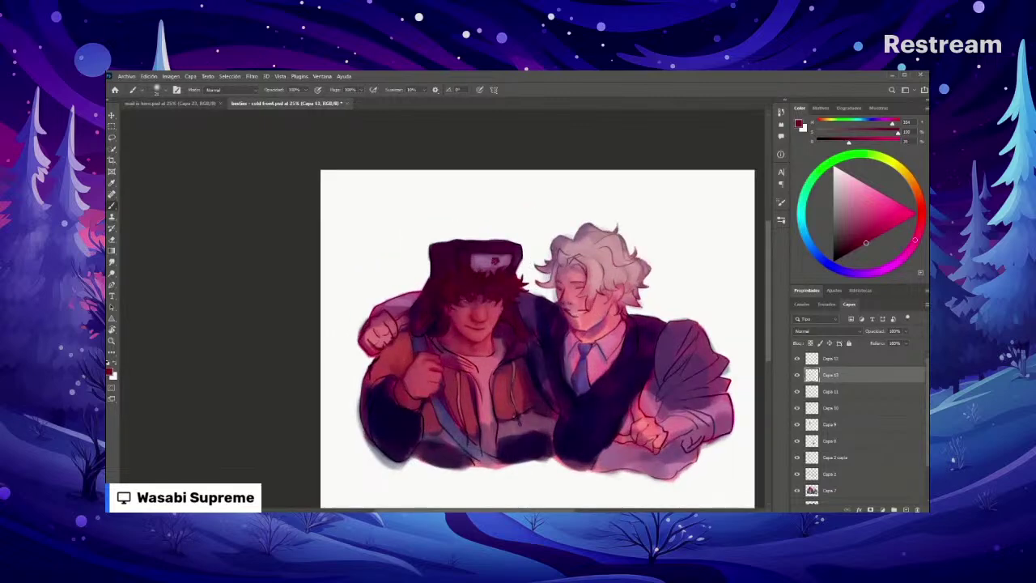
key("ctrl+minus")
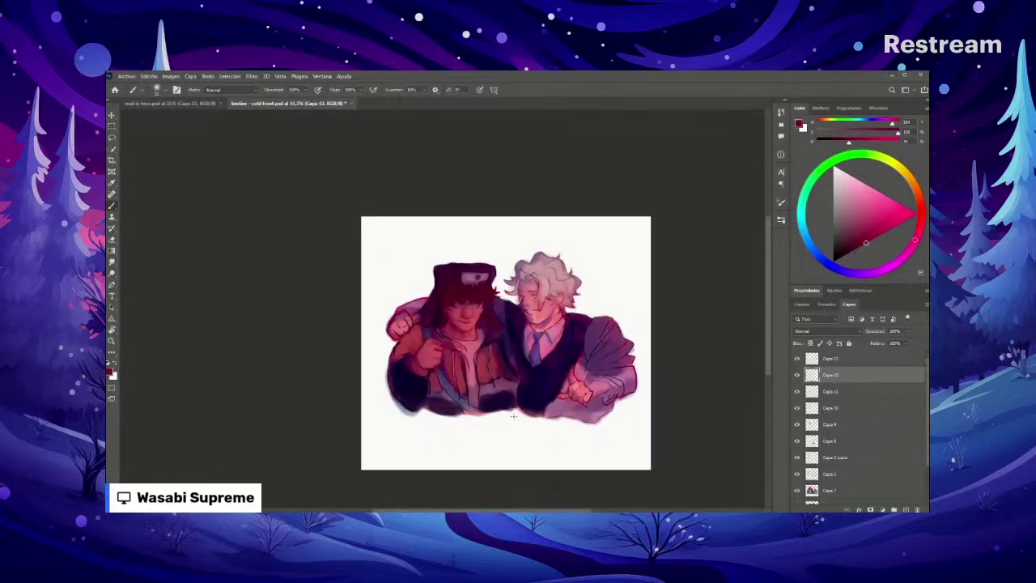
key("ctrl+plus")
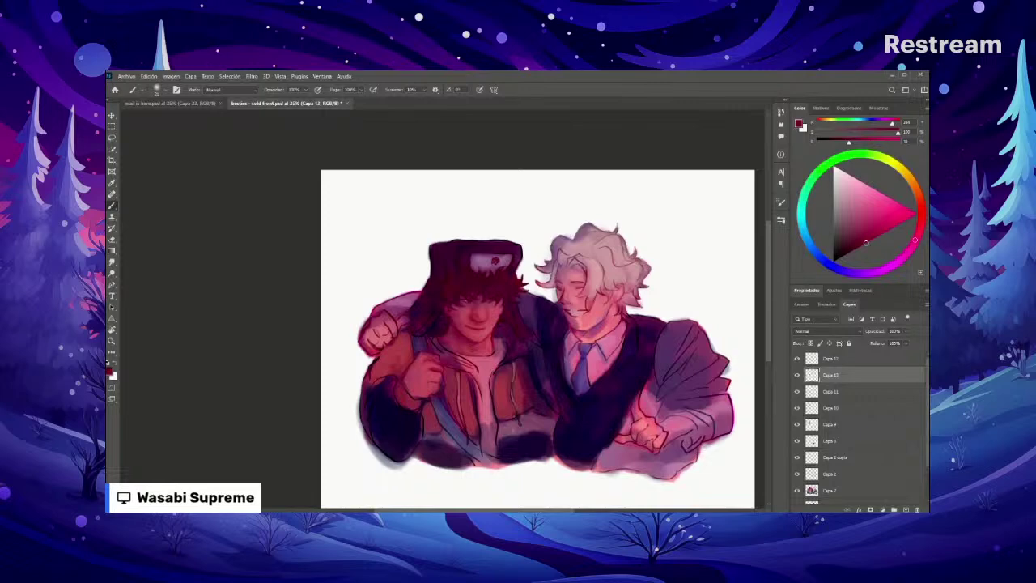
key("ctrl+minus")
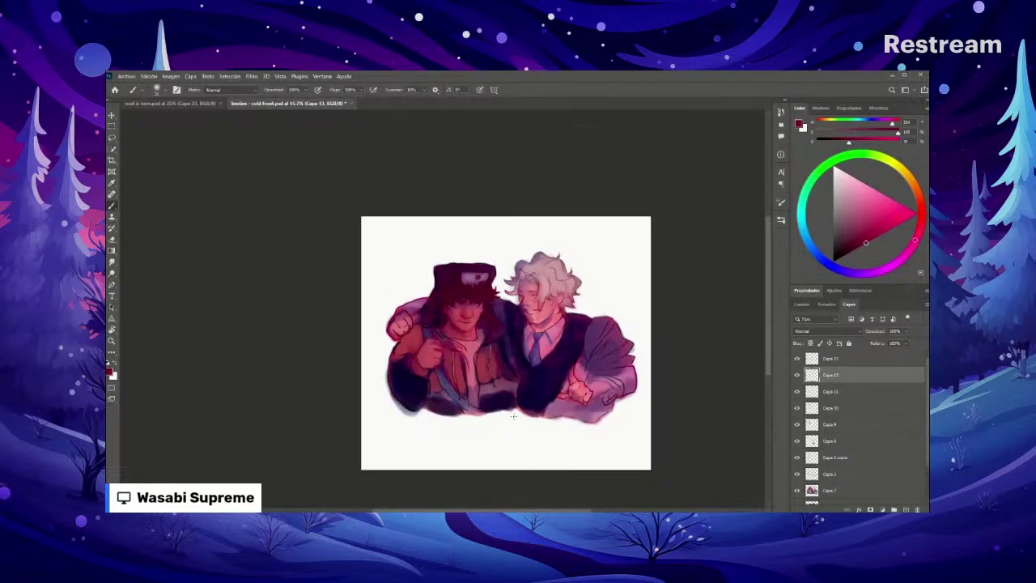
key("ctrl+plus")
scroll(522, 380, "right", 1)
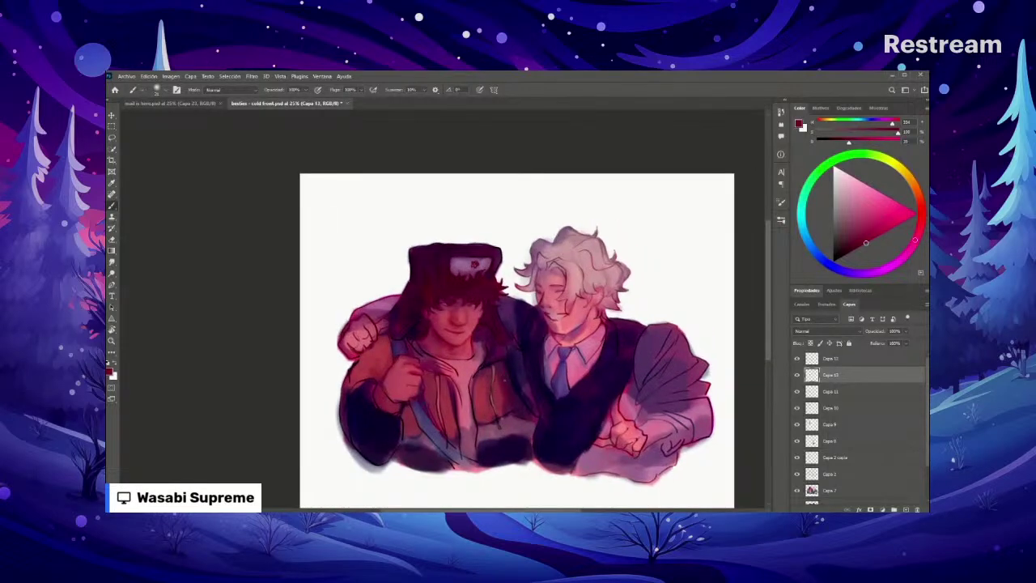
key("ctrl+plus")
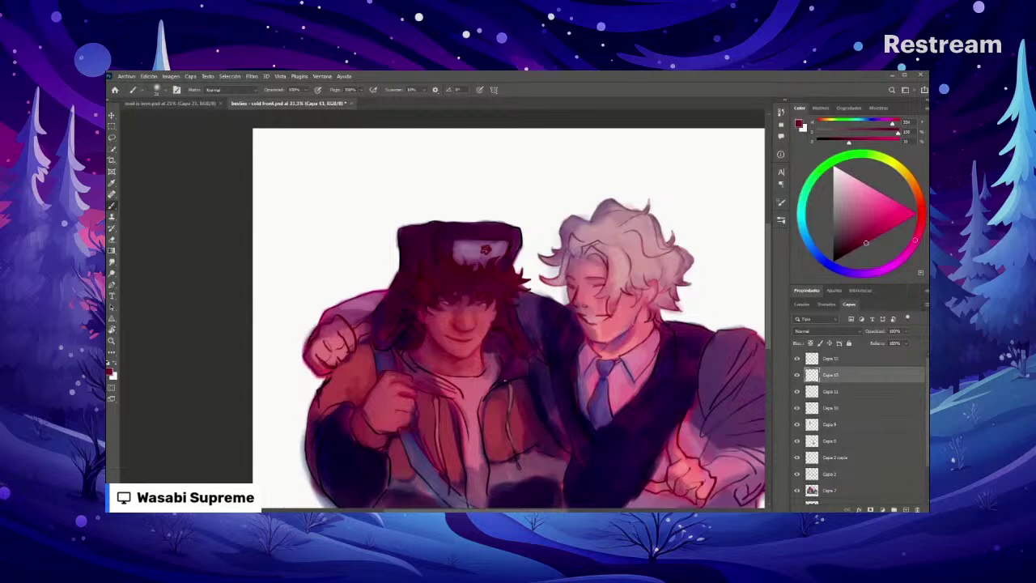
key("ctrl+plus")
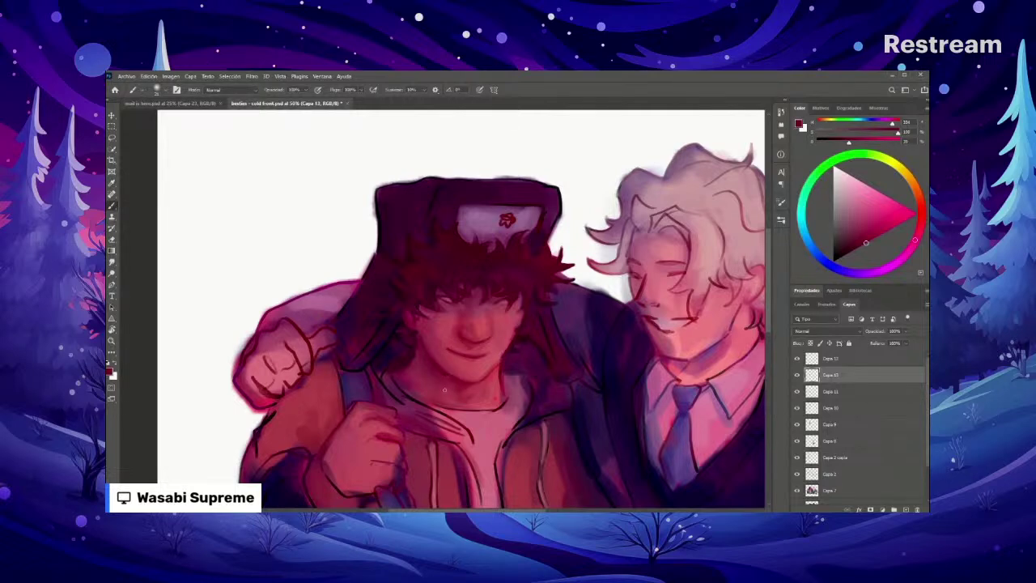
key("ctrl+minus")
key("ctrl+minus")
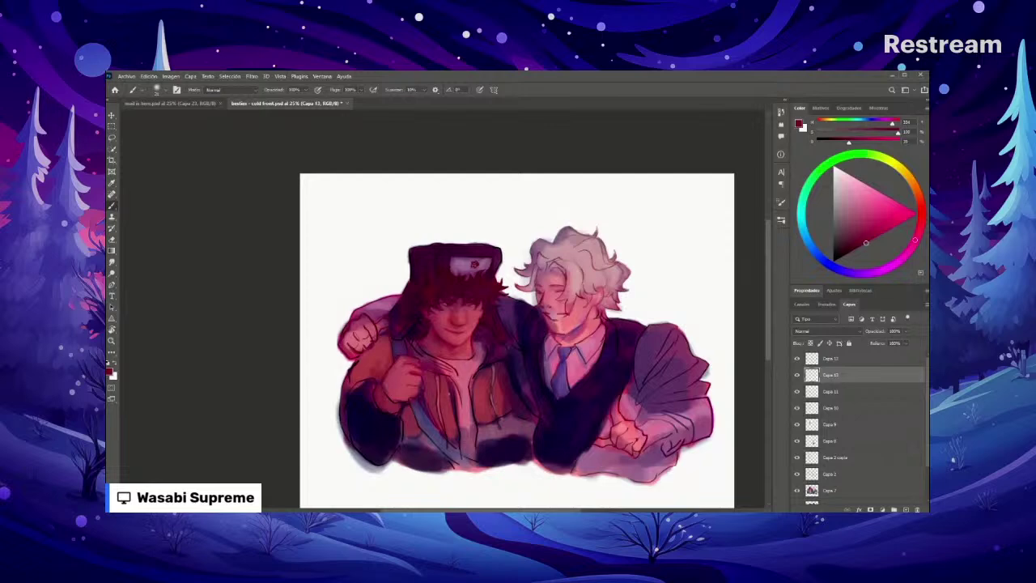
scroll(464, 403, "down", 1)
scroll(463, 402, "up", 2)
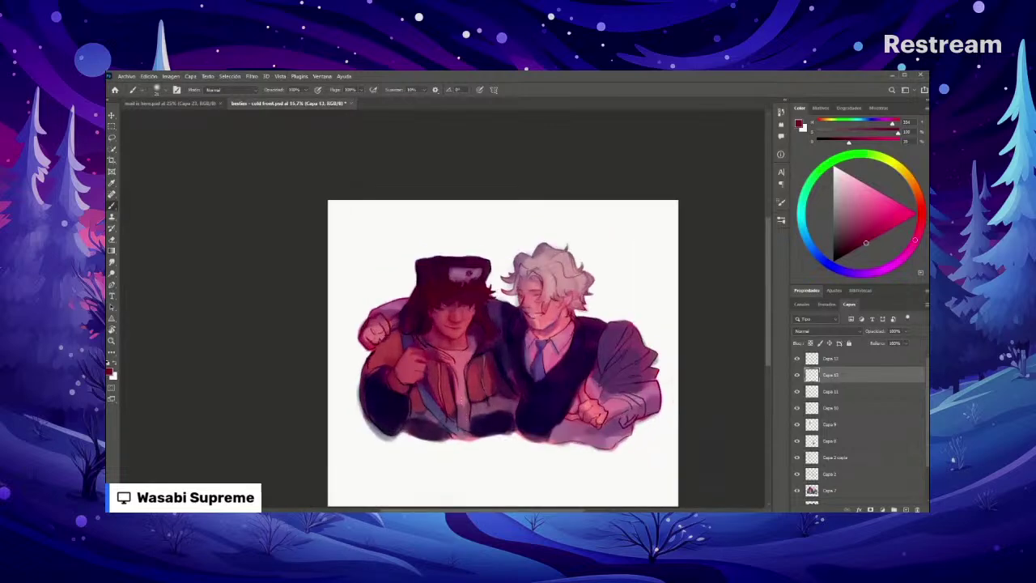
Step: Shift the crimson brush hue slightly toward red, lighten it, and shade the base of the hat-wearing man's neck
scroll(463, 403, "up", 1)
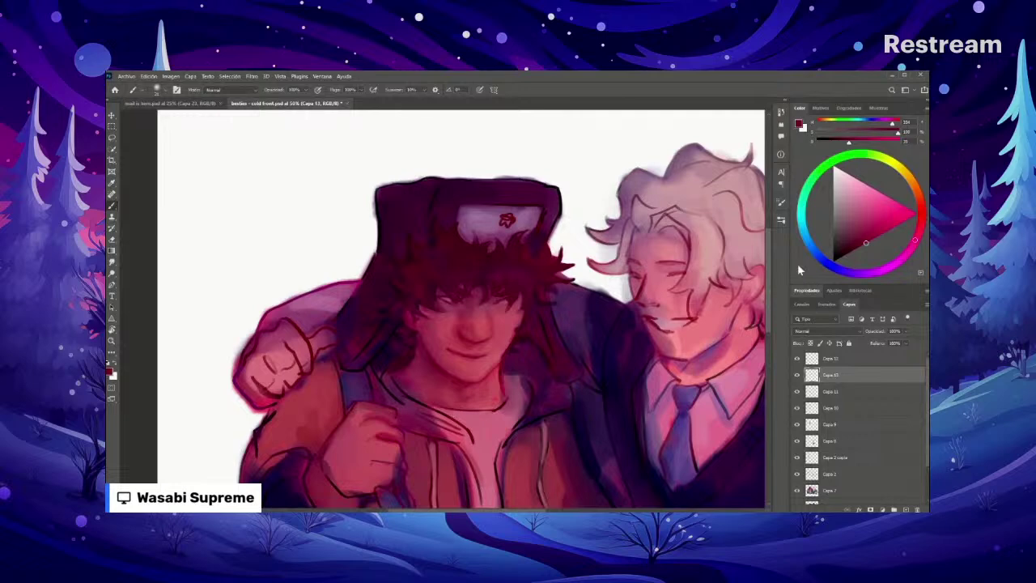
left_click_drag(914, 240, 916, 232)
left_click_drag(450, 408, 473, 411)
scroll(444, 300, "down", 1)
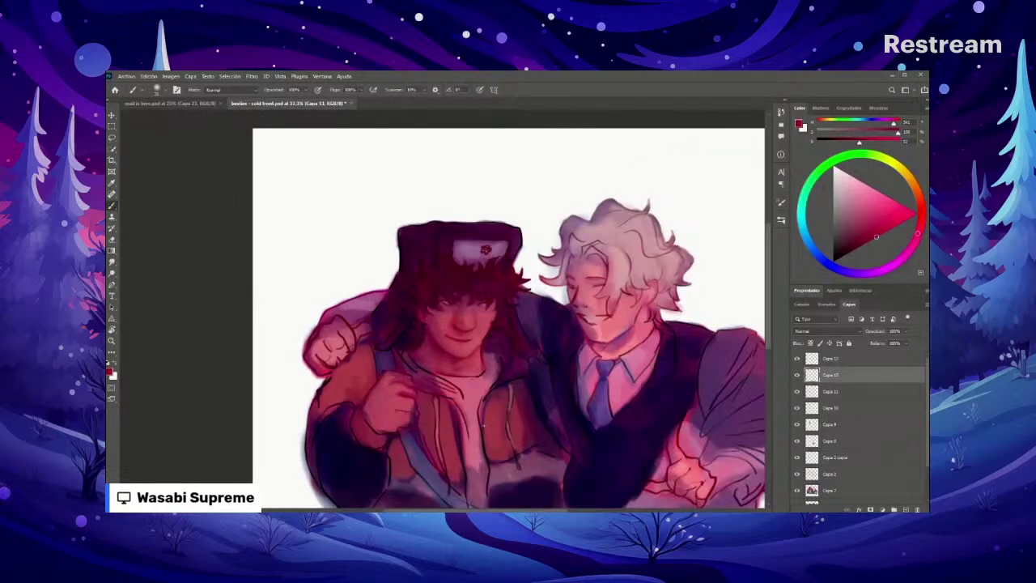
left_click_drag(449, 364, 465, 322)
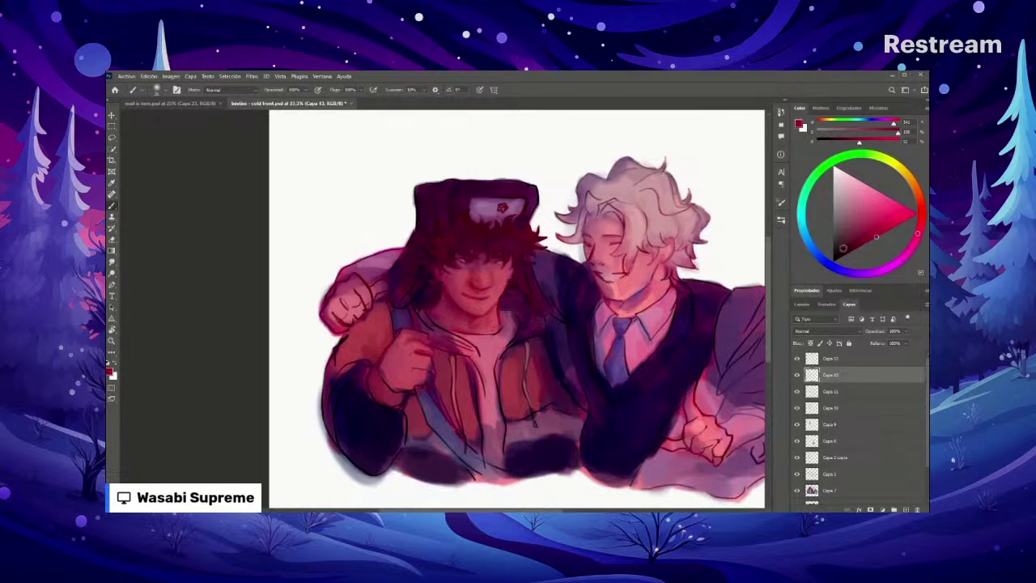
Step: Brighten the crimson brush colour and paint a short stroke across the hat-wearing man's neck below the jaw
left_click(890, 228)
left_click_drag(469, 322, 488, 323)
scroll(477, 308, "up", 1)
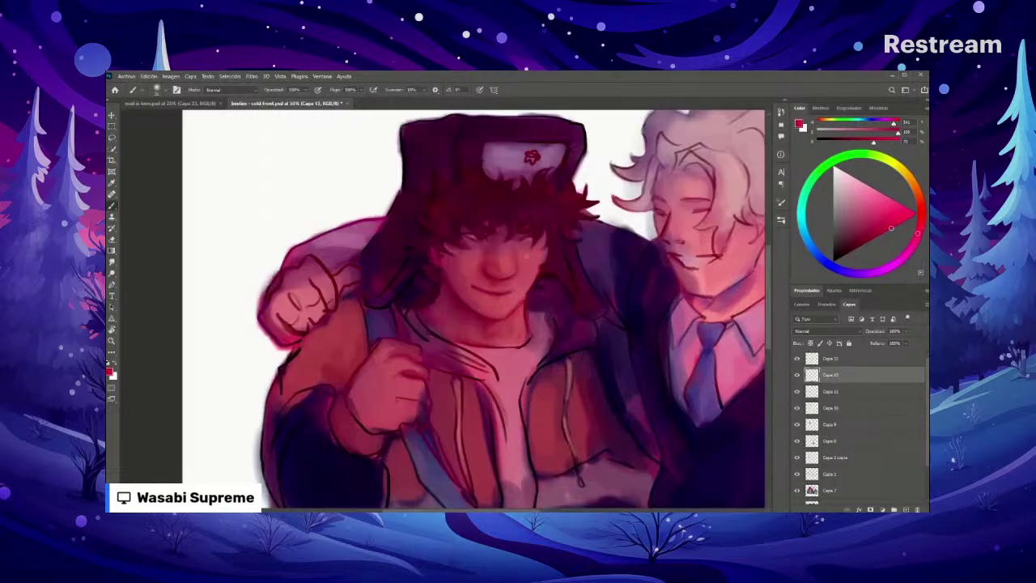
Step: Sample the muted pink skin tone beside the hat-wearing man's eye as the brush colour
key("i")
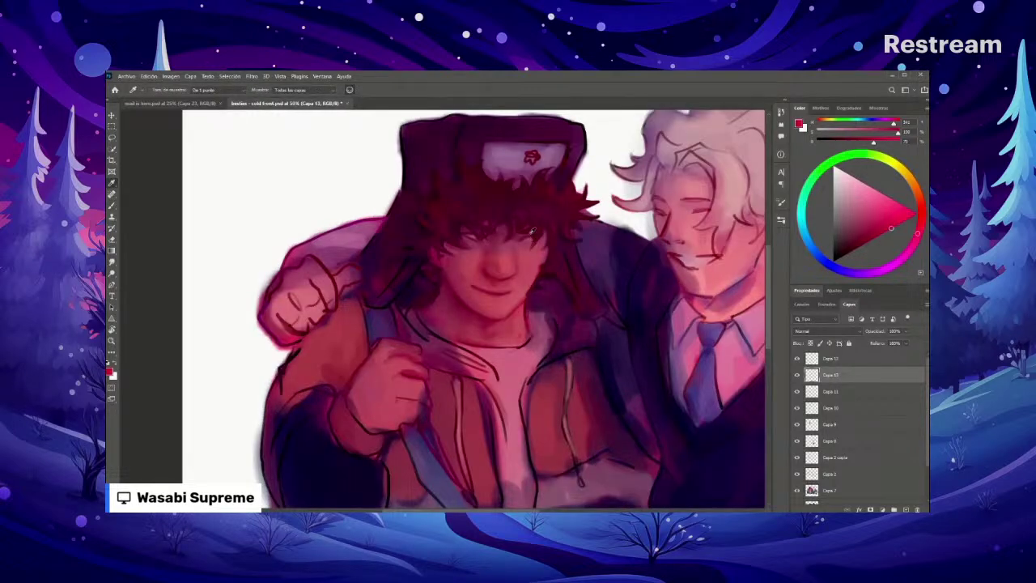
left_click(530, 241)
scroll(530, 242, "down", 2)
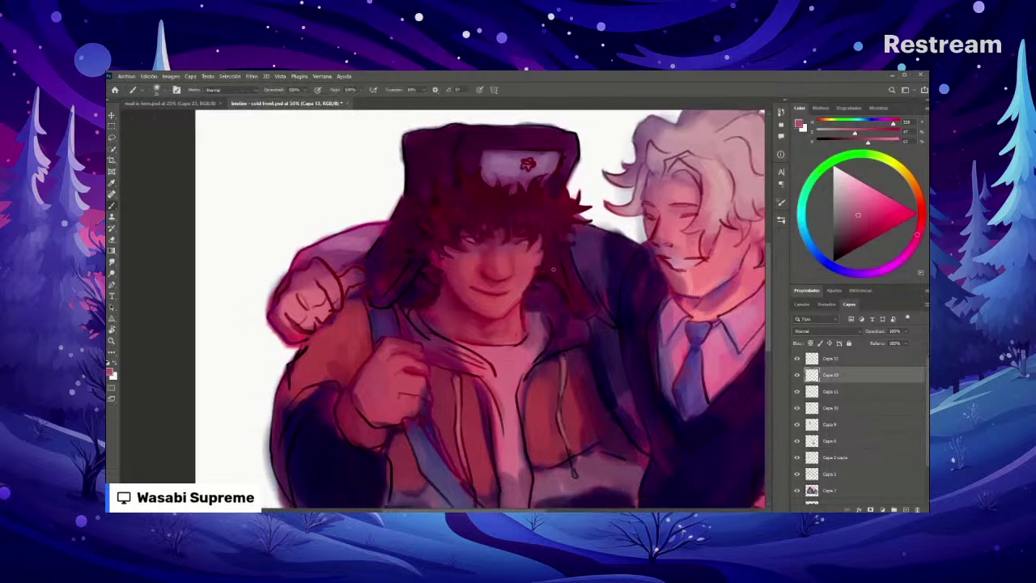
key("b")
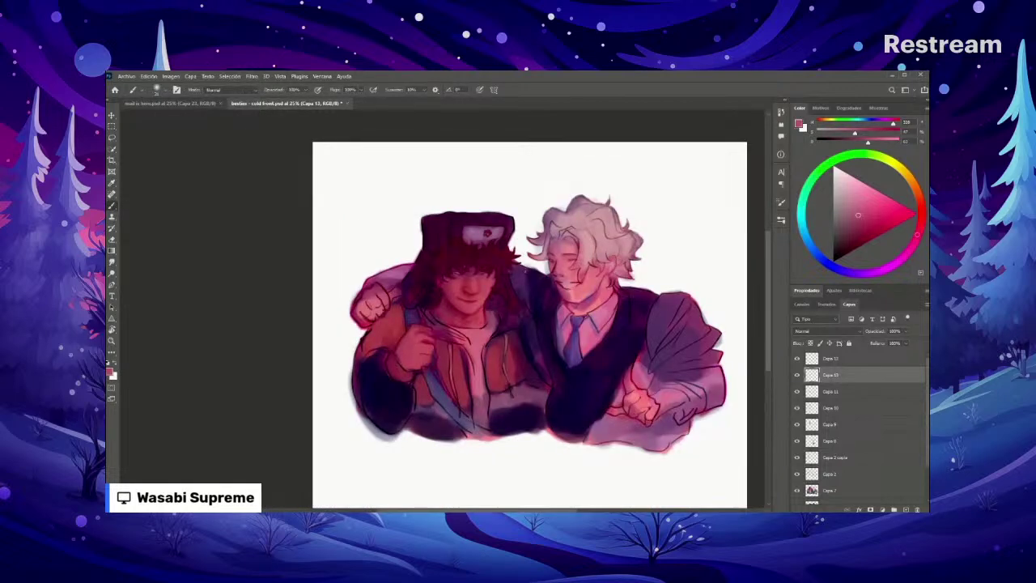
scroll(508, 273, "up", 1)
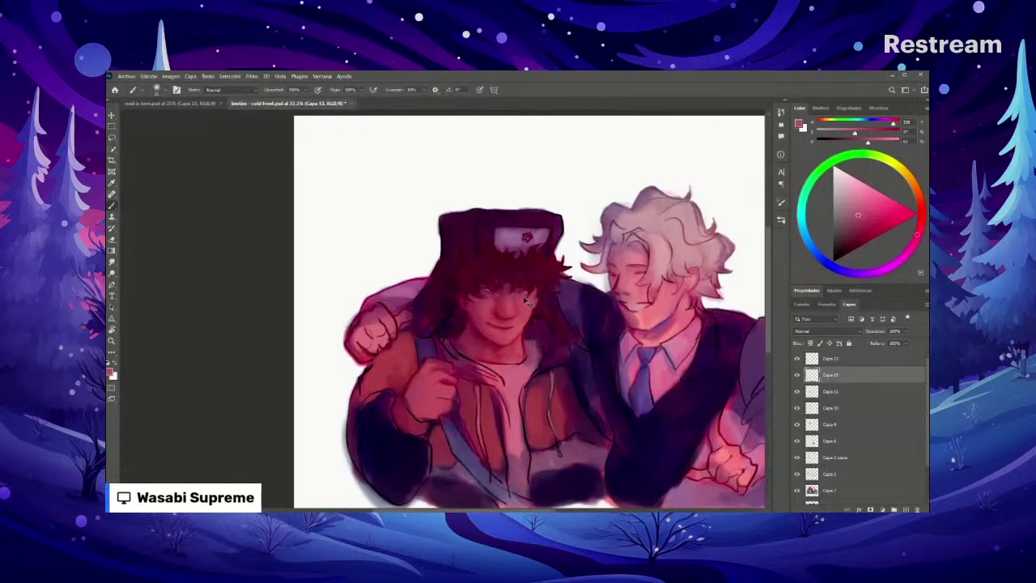
scroll(525, 301, "up", 1)
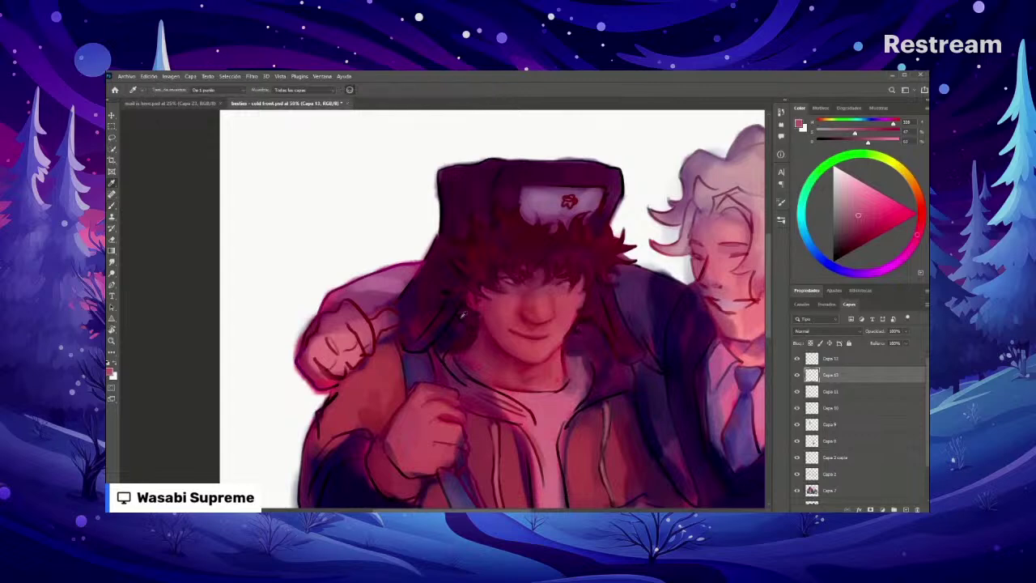
Step: Sample the near-black purple between the hat-wearing man's hair and the ear flap as the brush colour
left_click(459, 316, "alt")
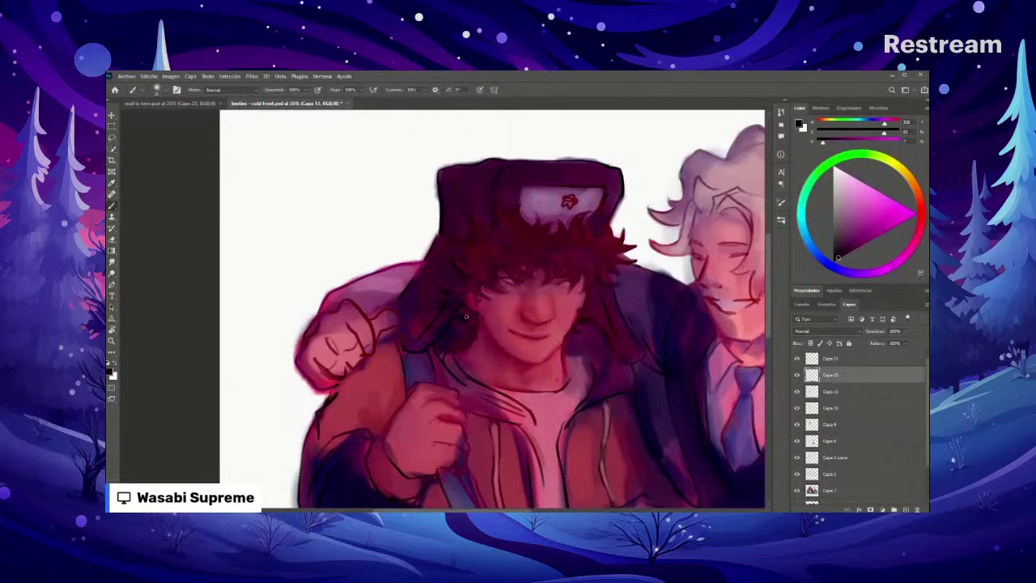
scroll(467, 332, "down", 1)
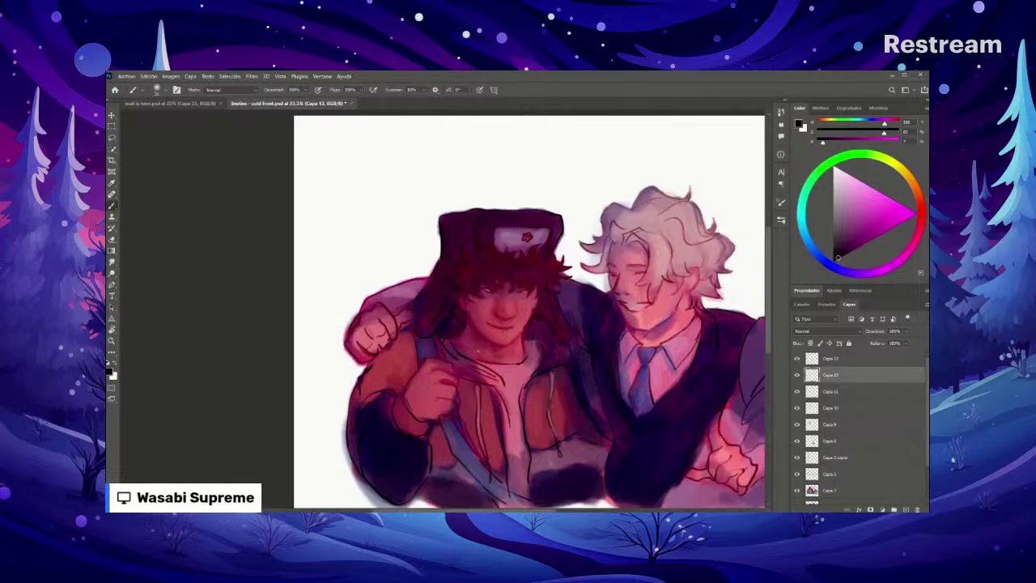
scroll(487, 340, "down", 2)
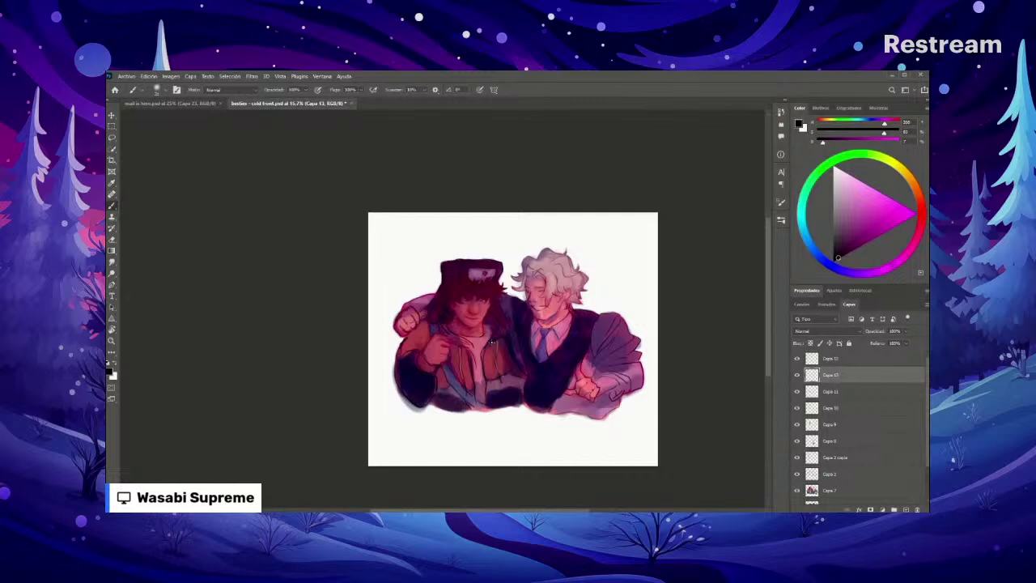
Step: Sample dark violet tones from the lower edge of the hat's ear flap above the bag strap
scroll(490, 343, "up", 4)
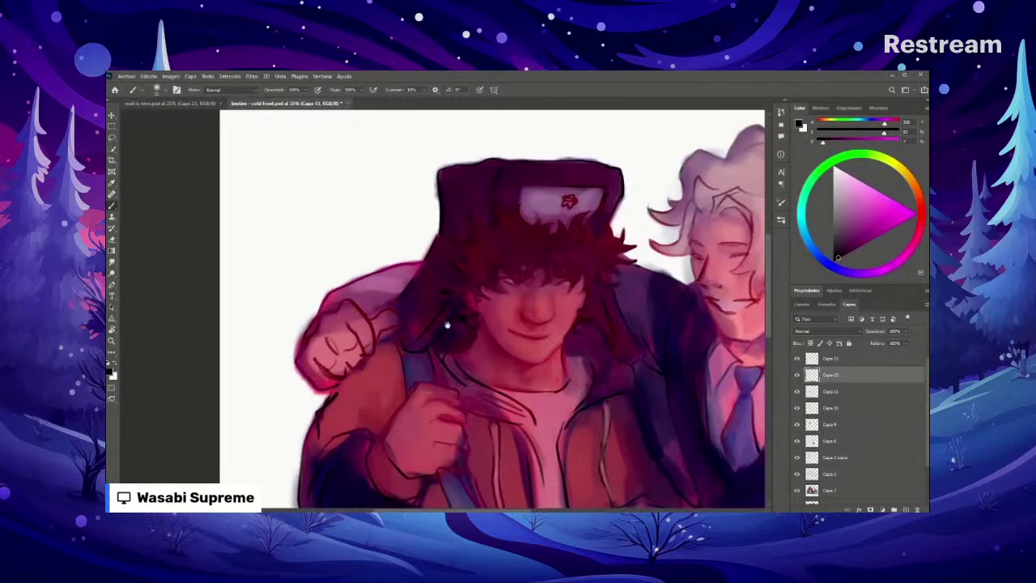
key("i")
left_click(421, 341)
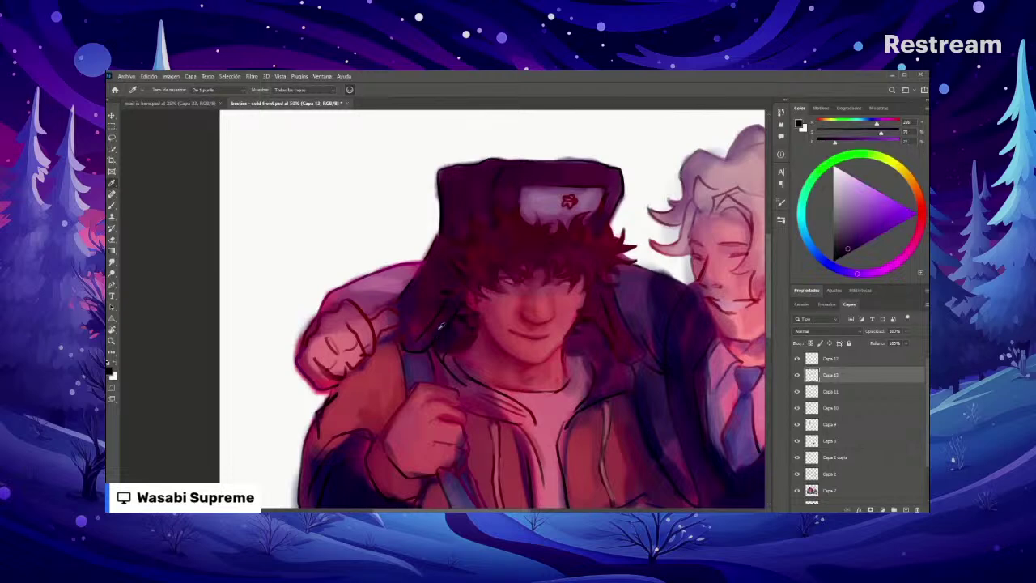
key("b")
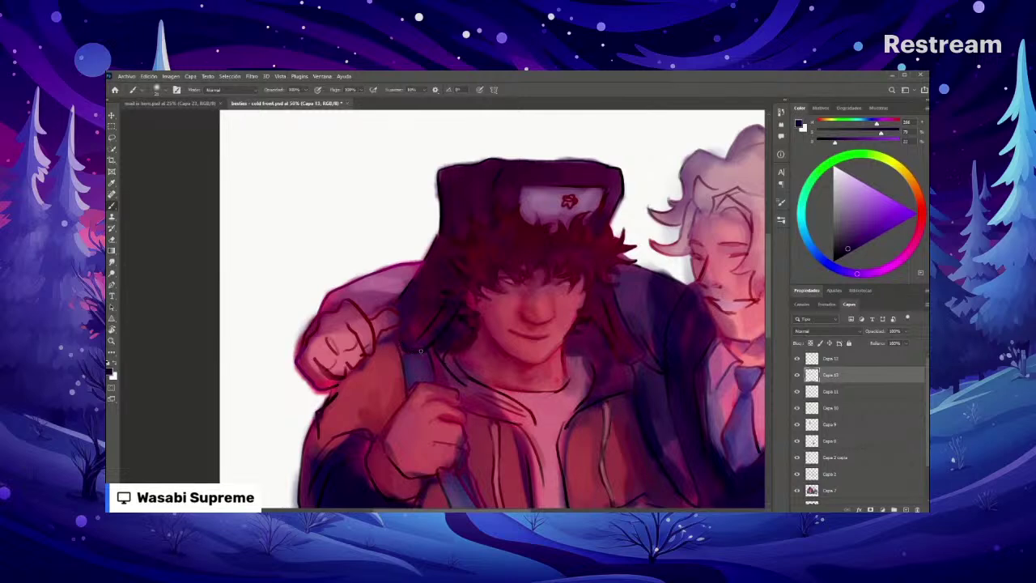
left_click(427, 346, "alt")
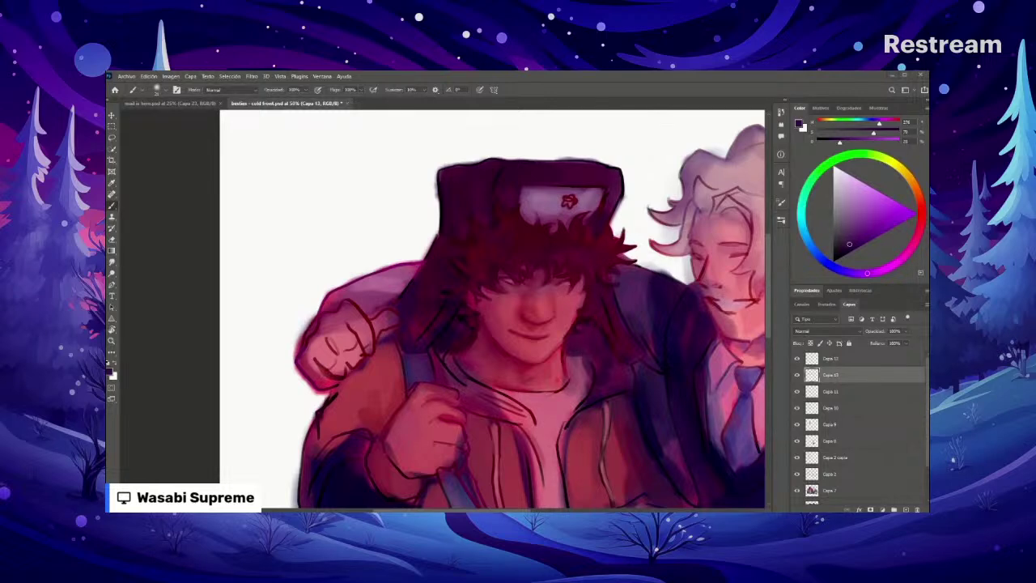
Step: Check both figures at several magnifications and sample a muted red from the hat-wearing man's jacket front
scroll(698, 301, "down", 2)
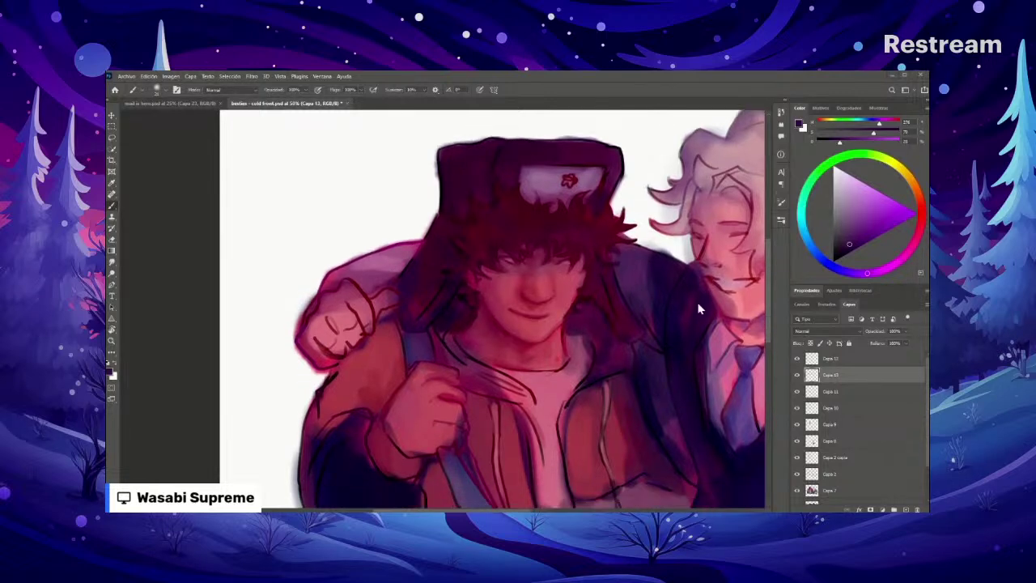
scroll(697, 306, "down", 4)
scroll(697, 306, "up", 4)
scroll(697, 306, "up", 1)
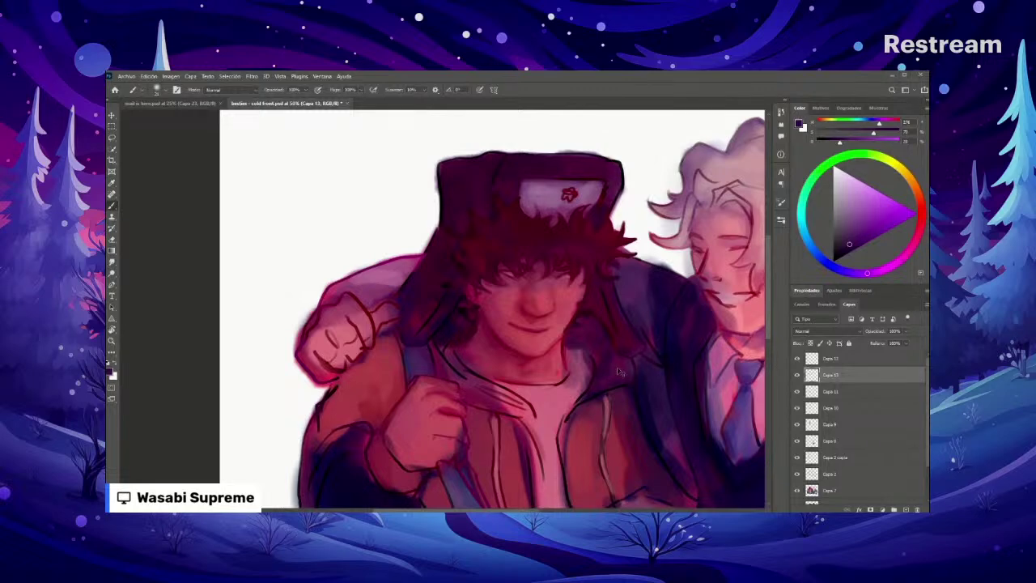
key("ctrl+minus")
key("ctrl+minus")
key("ctrl+plus")
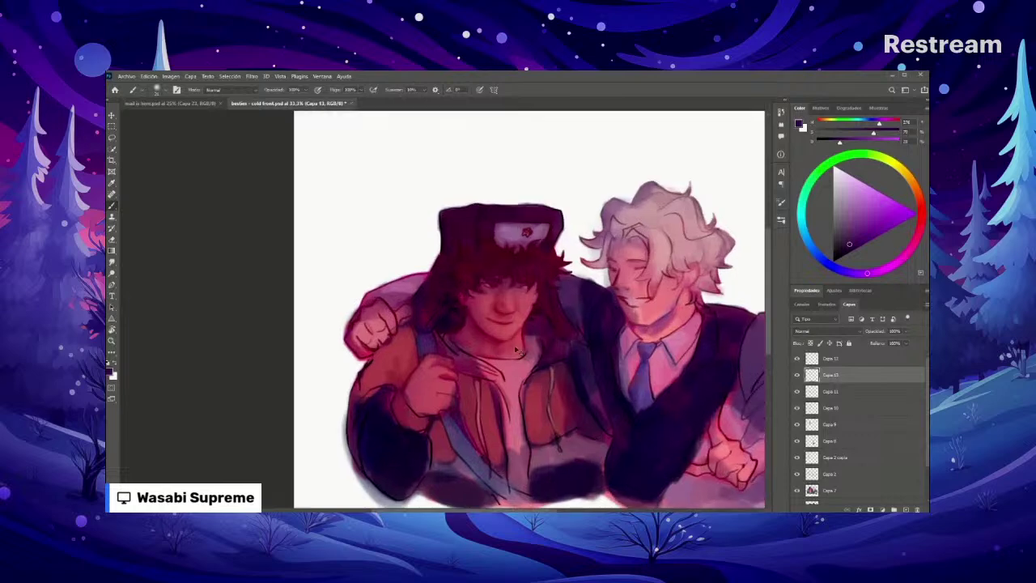
left_click(535, 392, "alt")
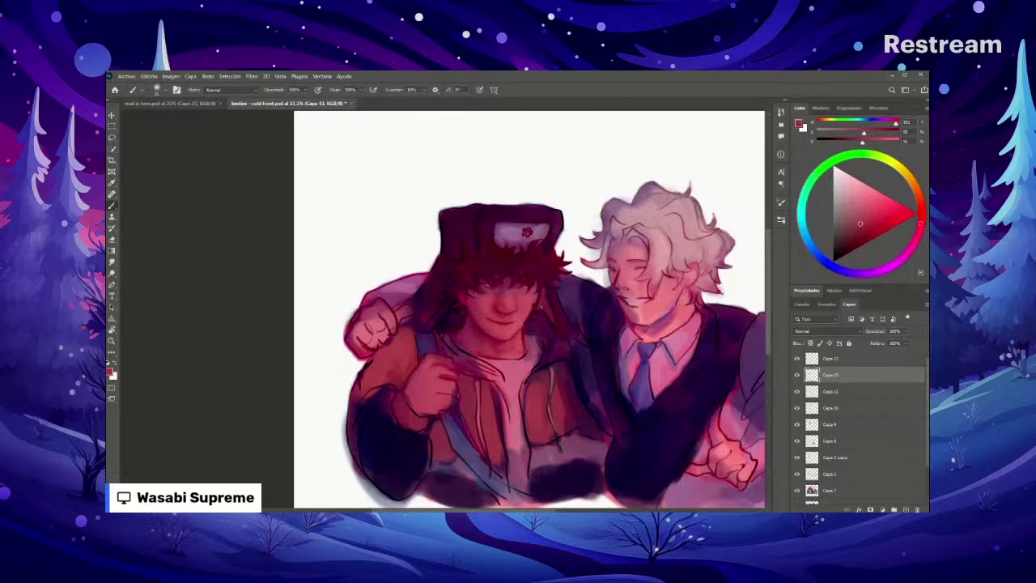
Step: Review the whole painting and enlarge the brush for reddish touches on the ear flap between the two men
key("ctrl+minus")
key("ctrl+minus")
key("ctrl+minus")
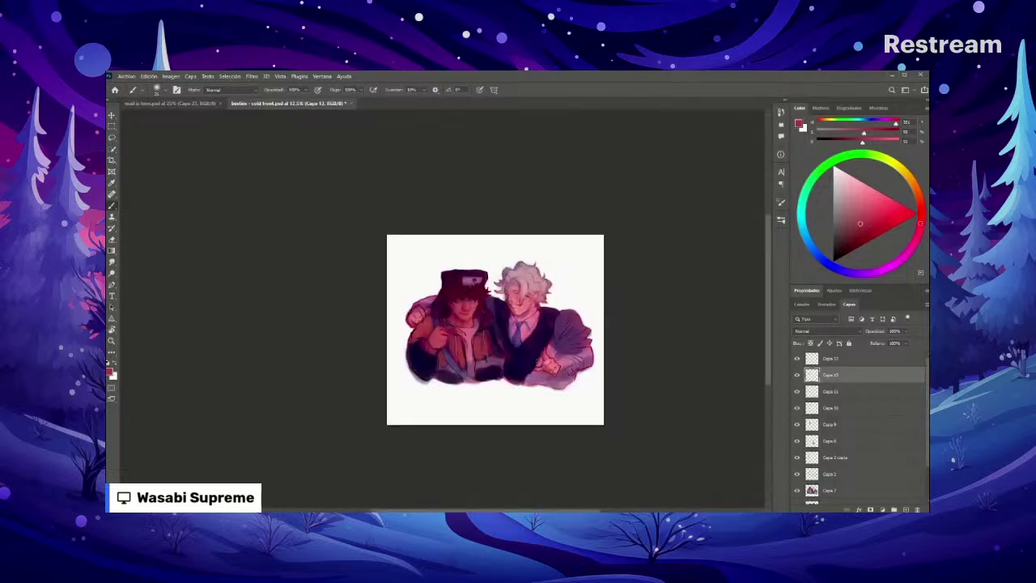
key("ctrl+plus")
key("ctrl+plus")
key("ctrl+plus")
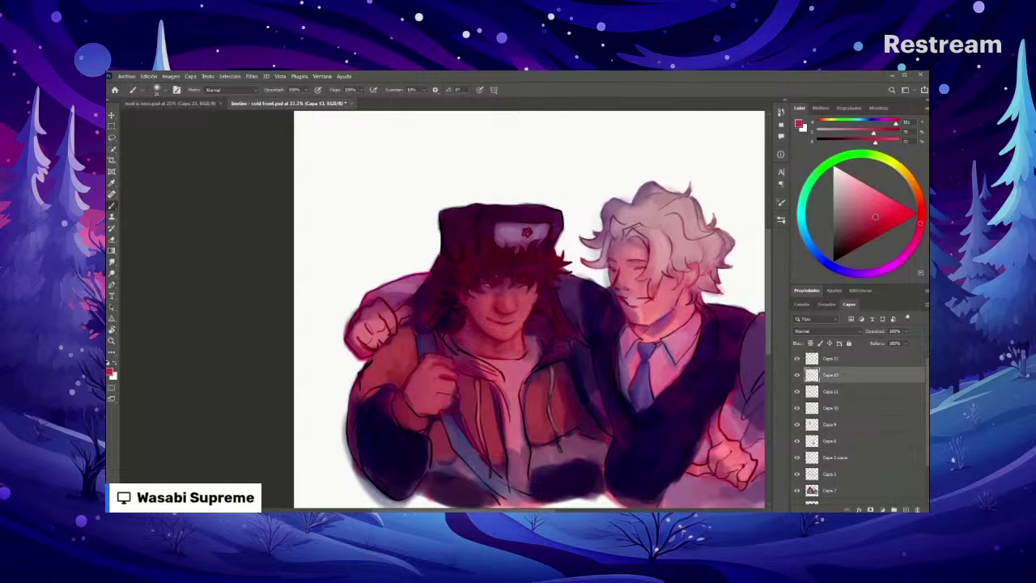
right_click(606, 332)
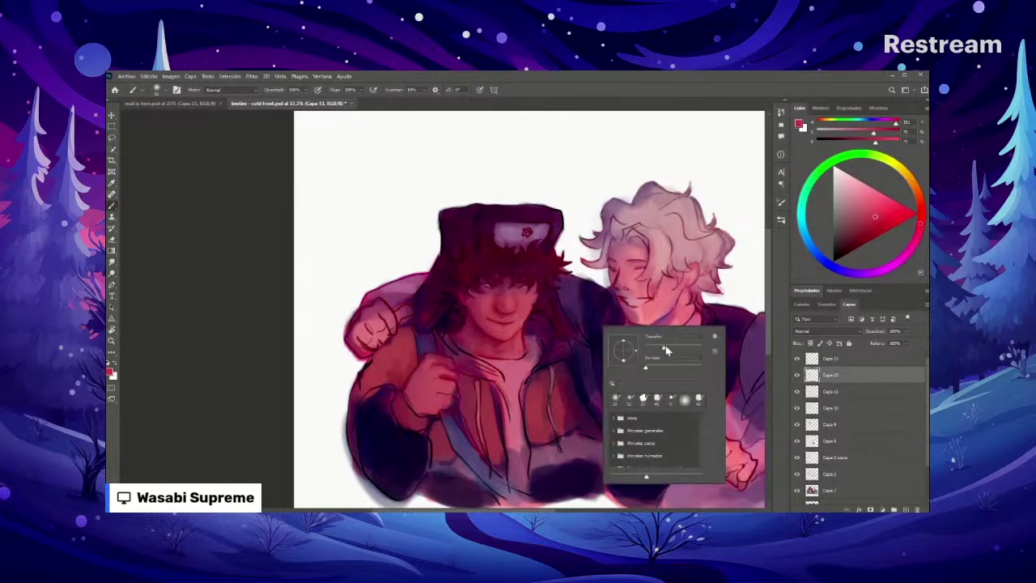
left_click(542, 308)
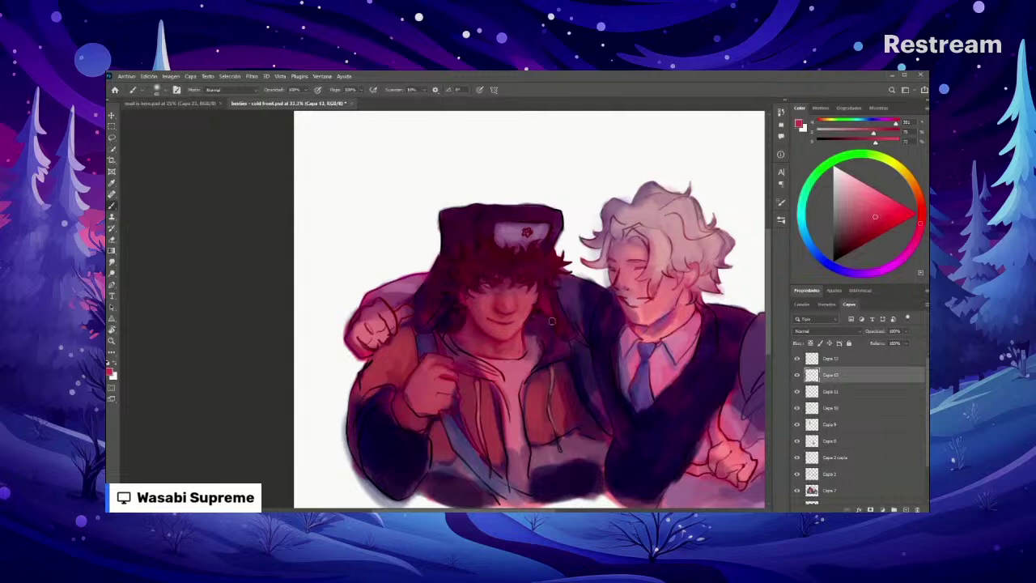
Step: Darken the red brush colour and sample dark crimson tones from the shoulder and ear flap between the two men
key("ctrl+minus")
key("ctrl+minus")
key("ctrl+minus")
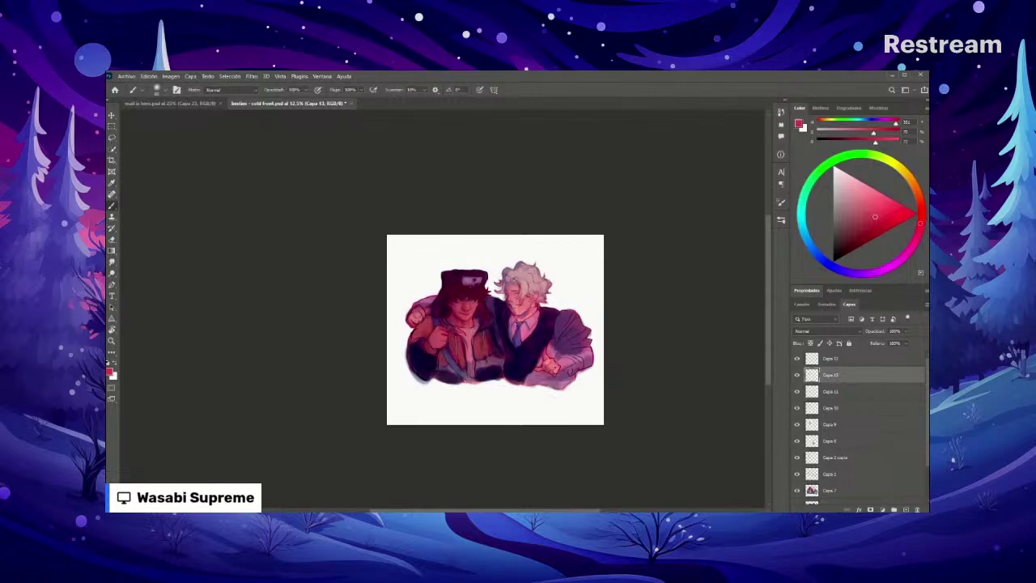
key("ctrl+plus")
key("ctrl+plus")
key("ctrl+plus")
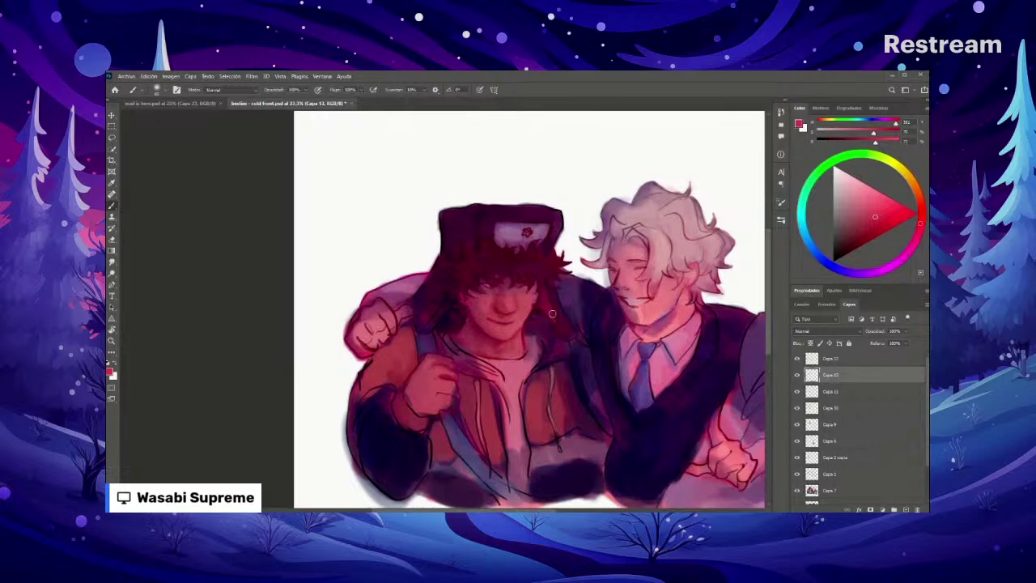
left_click(871, 224)
left_click(601, 346, "alt")
left_click(577, 338, "alt")
left_click(555, 299, "alt")
scroll(443, 353, "down", 1)
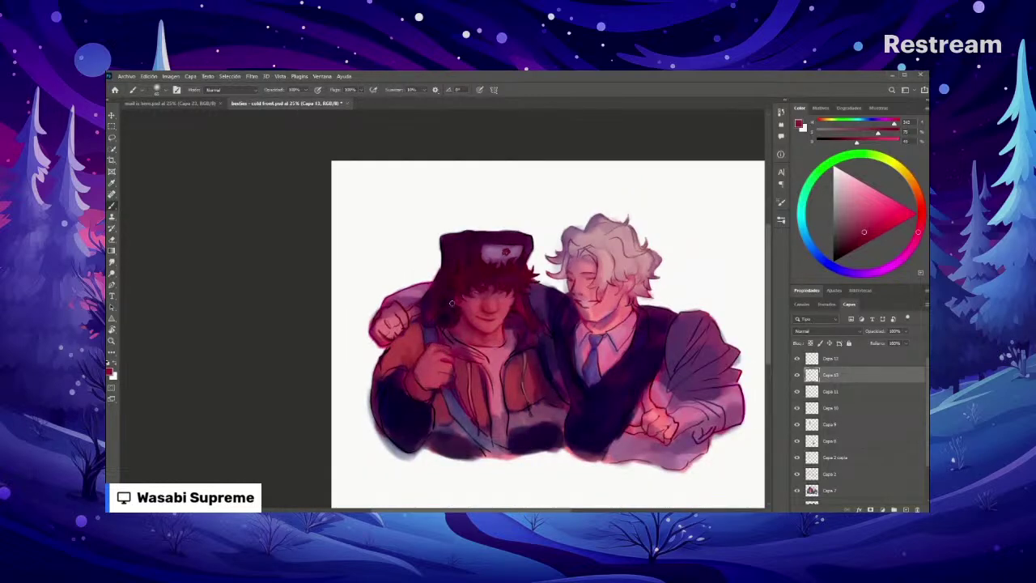
Step: Paint dark crimson strokes over the ear flap and hair above the bag strap, then adjust the brush size
scroll(442, 318, "down", 1)
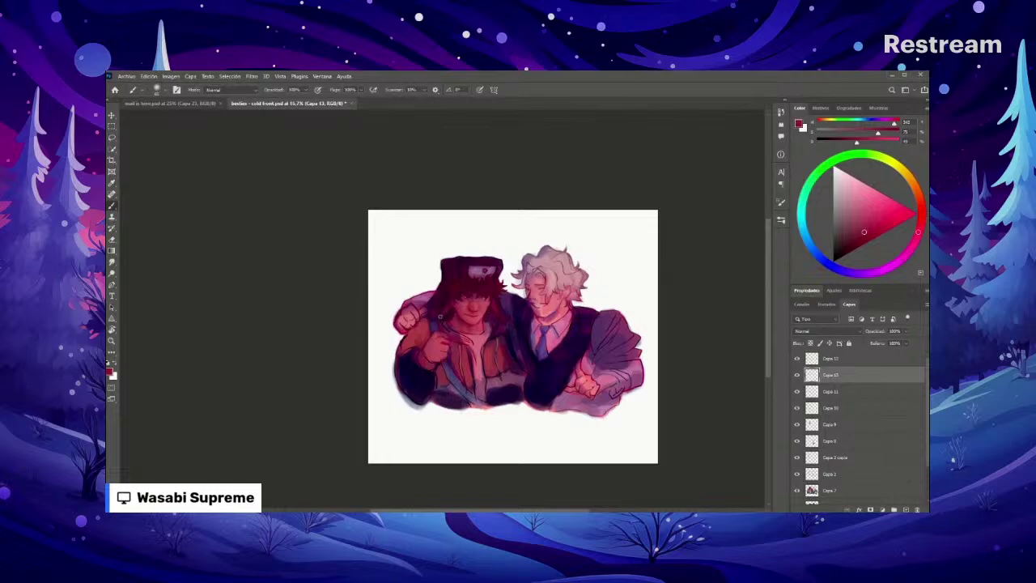
left_click_drag(441, 307, 447, 314)
scroll(452, 352, "up", 6)
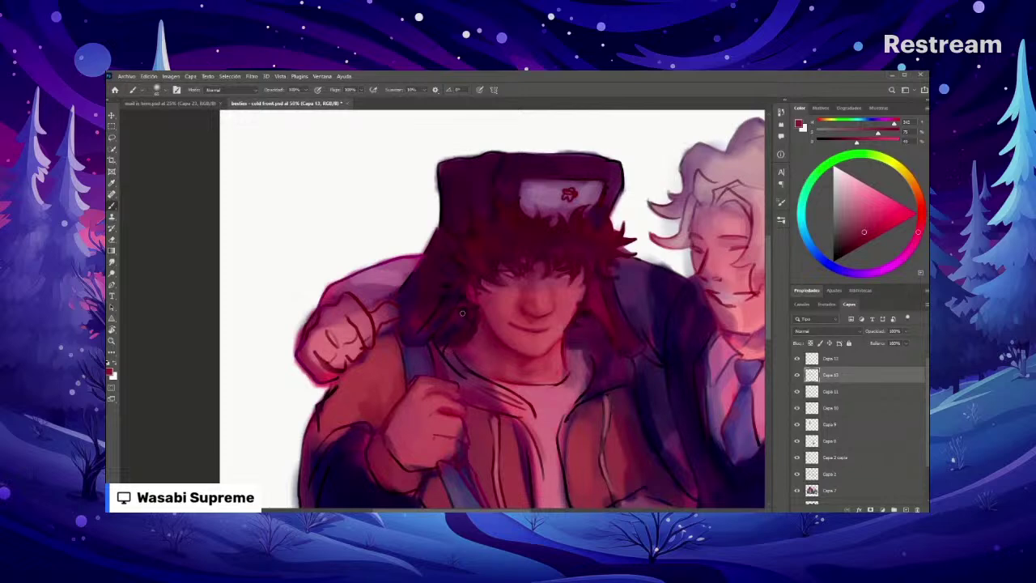
key("e")
key("b")
left_click_drag(457, 305, 442, 331)
right_click(458, 324)
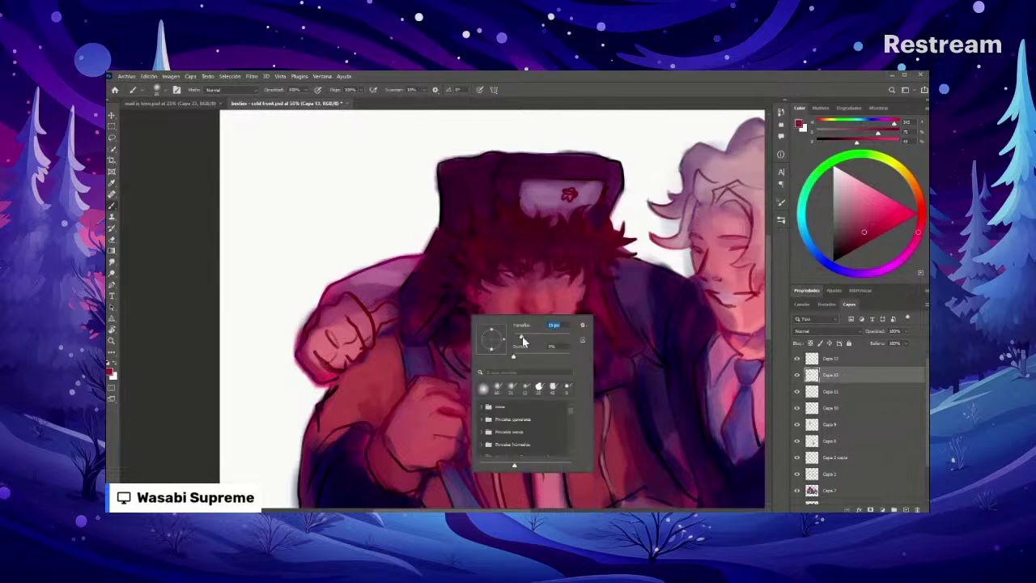
key("Escape")
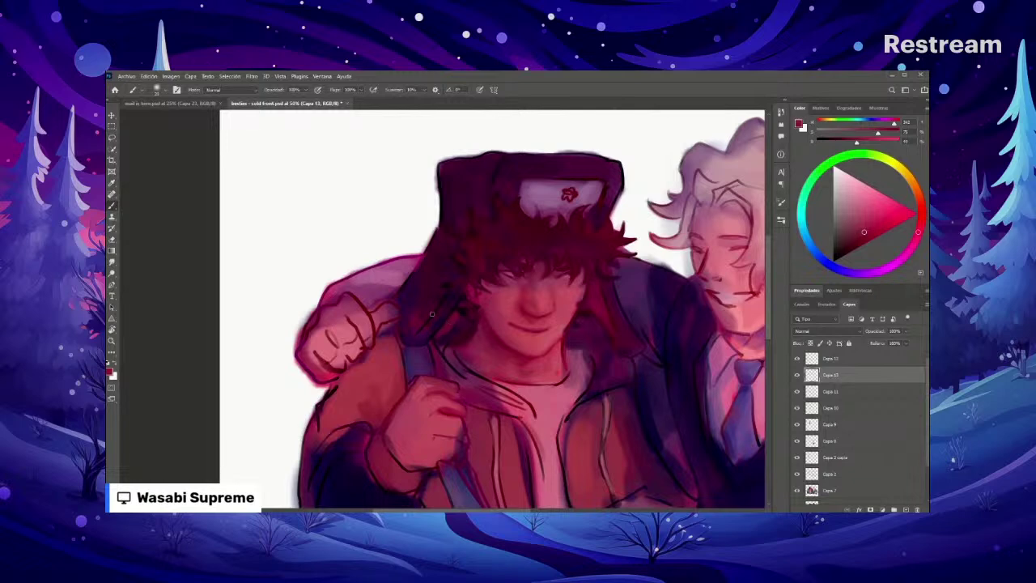
Step: Sample dark plum tones from the lower part of the ear flap above the bag strap for the brush
key("i")
left_click(429, 319)
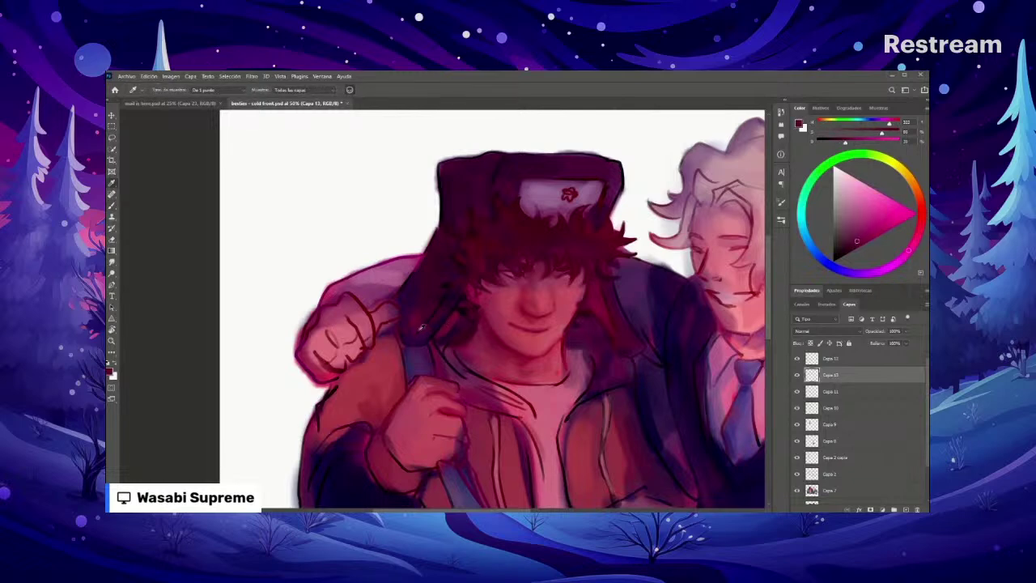
left_click(421, 326)
key("b")
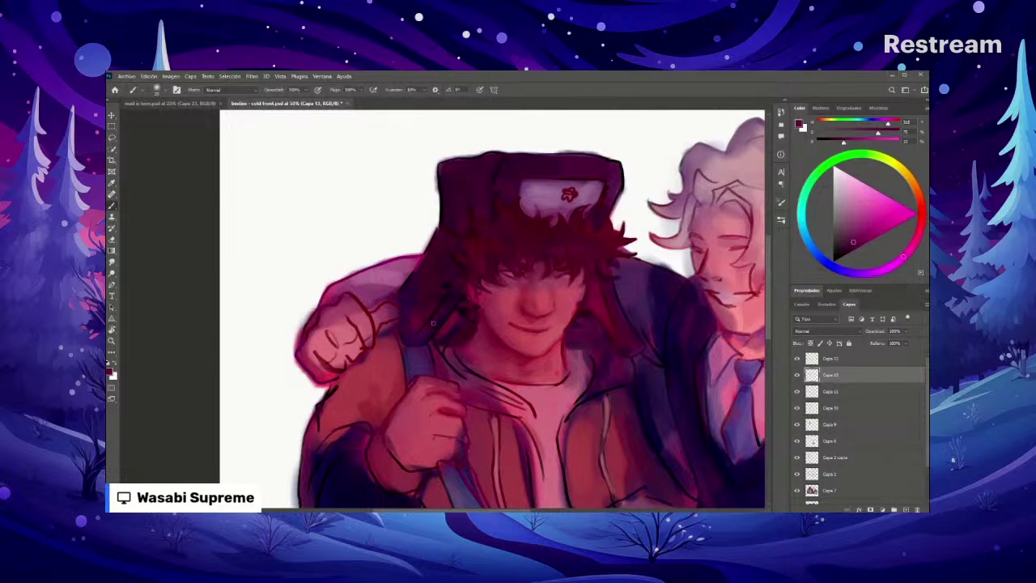
Step: Sample progressively darker tones across the same ear flap to set a near-black violet brush colour
key("i")
left_click(434, 323)
left_click(436, 302)
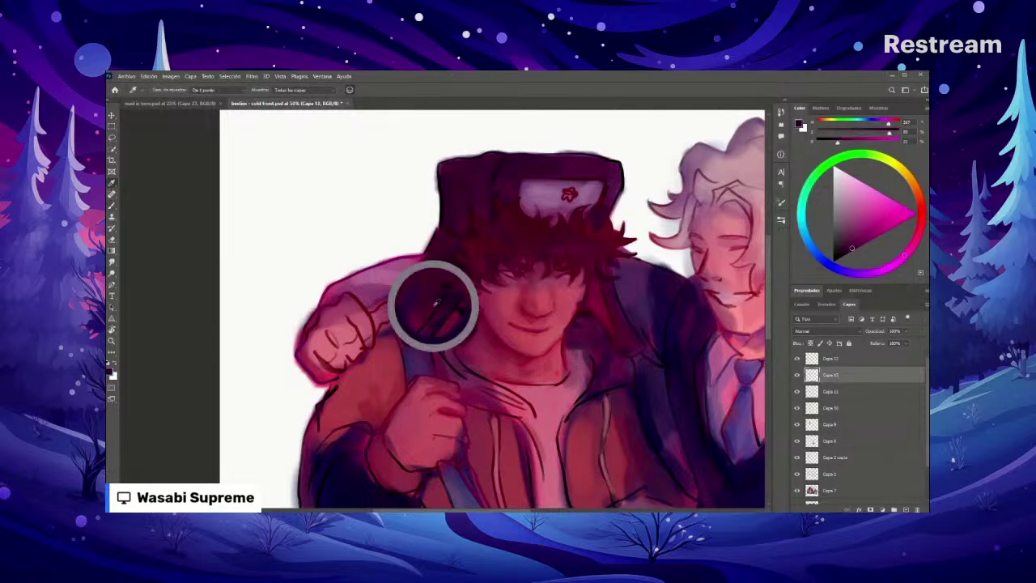
left_click(442, 319)
key("b")
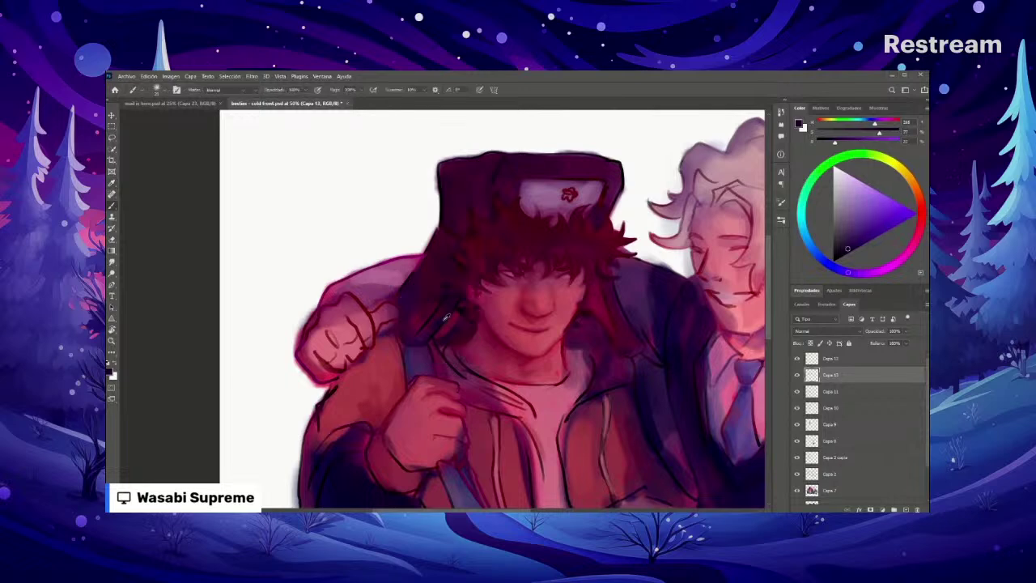
Step: Sample a dark plum from the lower ear flap, then a brighter magenta from the flap's outer edge against the shoulder
key("i")
left_click(443, 310)
key("b")
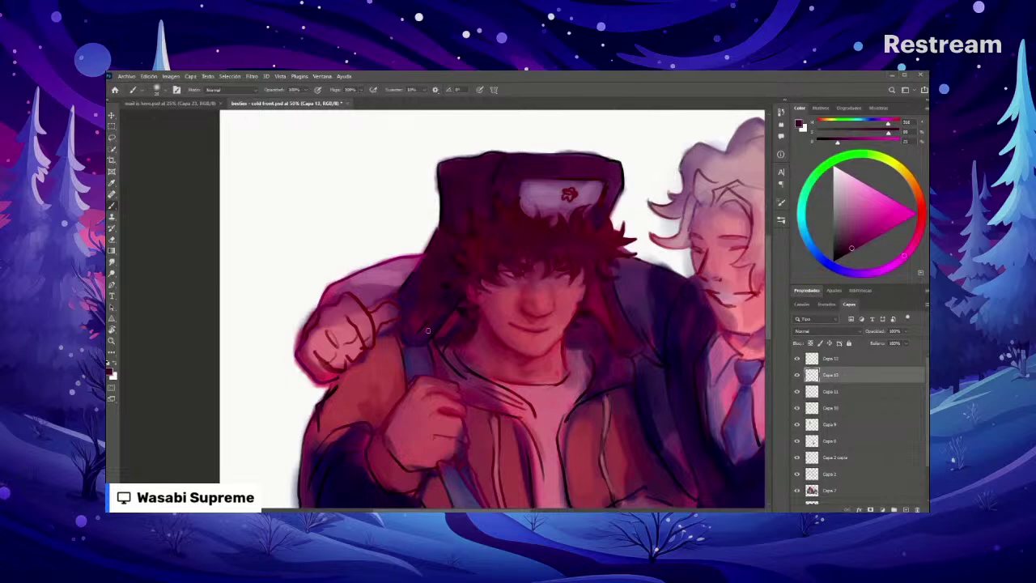
key("i")
left_click(420, 261)
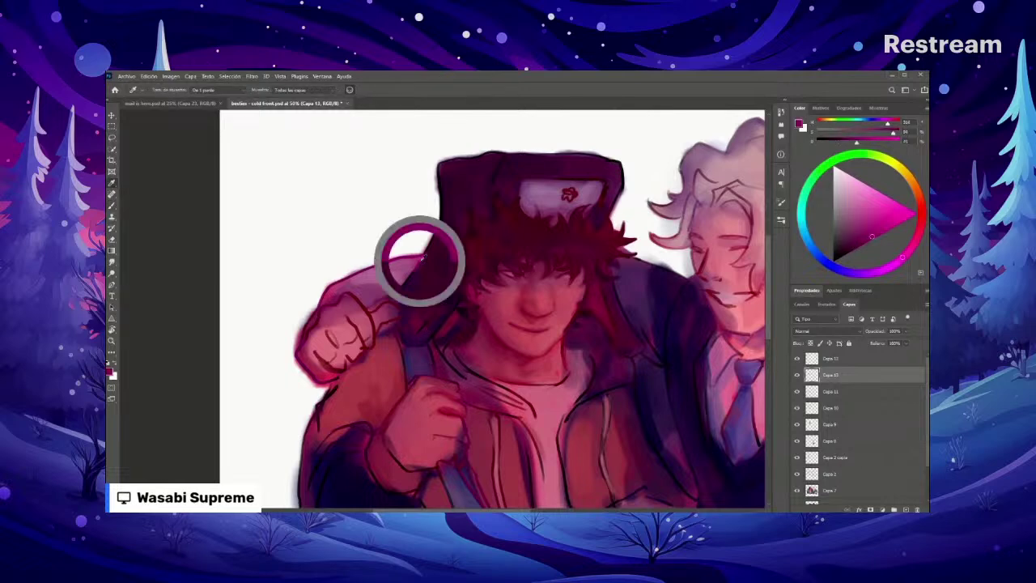
key("b")
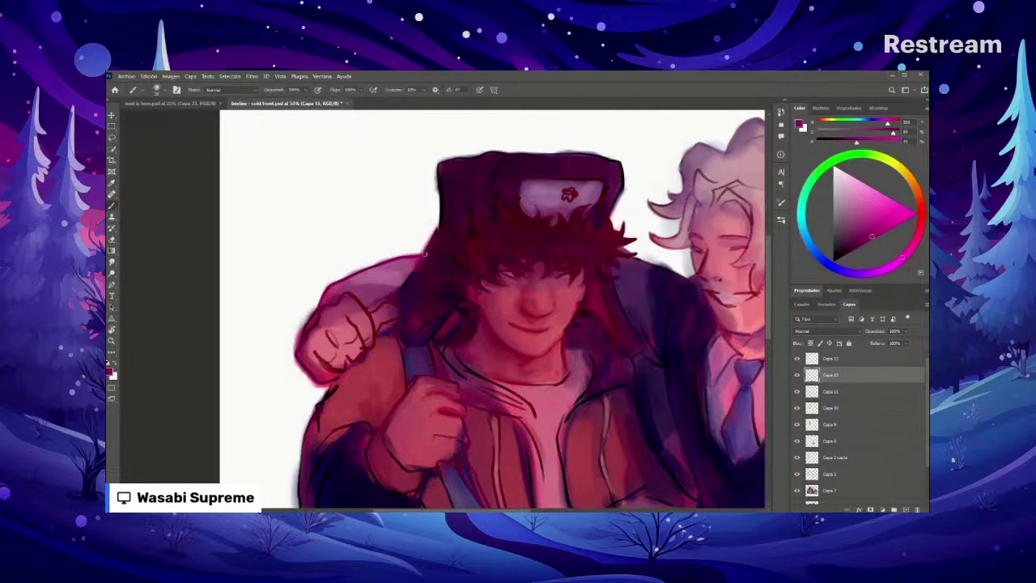
Step: Adjust the brush size, paint magenta down the ear flap's outer edge and resample the edge colour
right_click(424, 306)
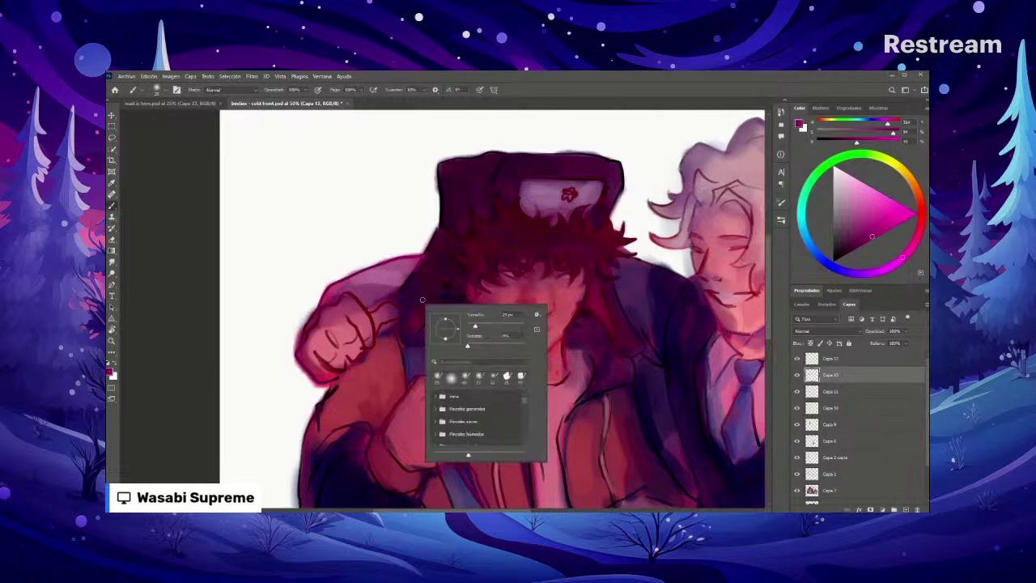
key("Return")
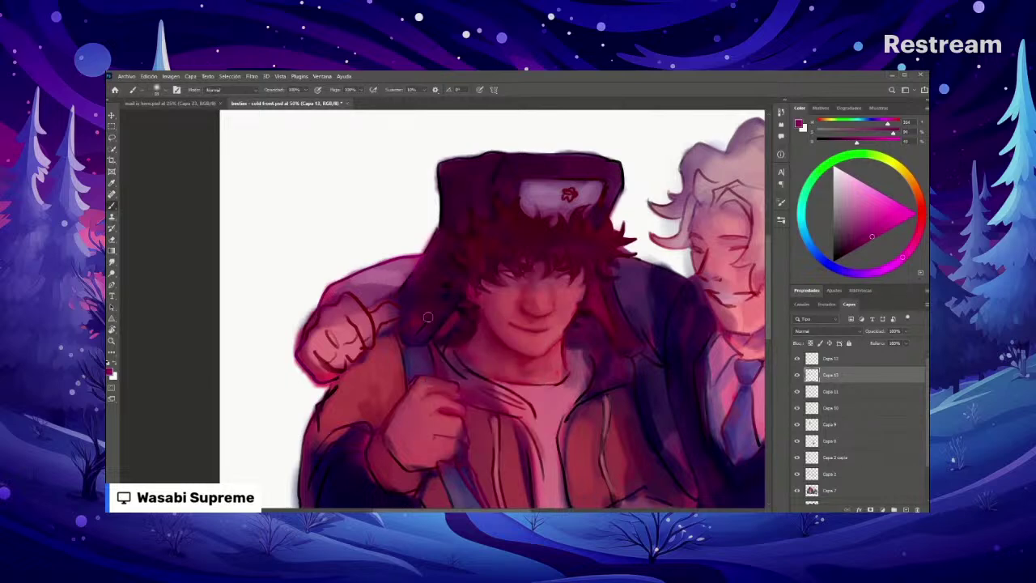
left_click_drag(437, 238, 410, 291)
left_click(422, 253, "alt")
Step: Examine the shading of both figures close up and across the whole canvas
key("ctrl+minus")
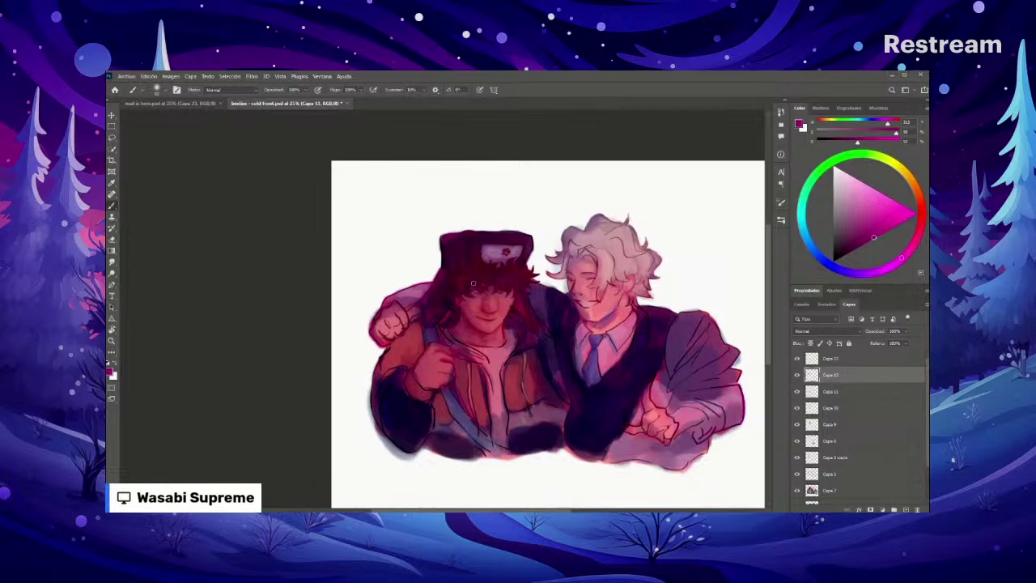
key("ctrl+plus")
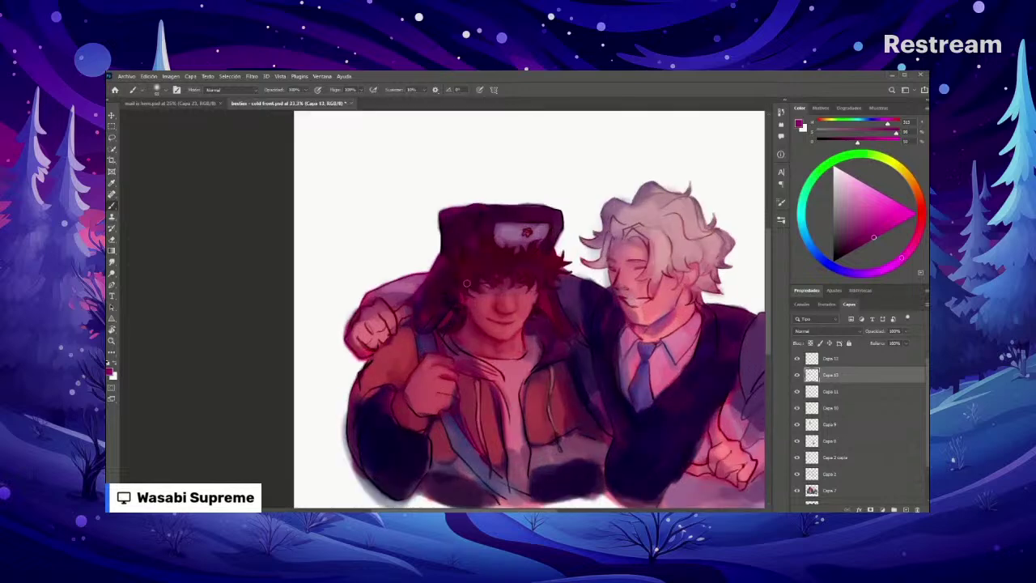
key("ctrl+minus")
key("ctrl+minus")
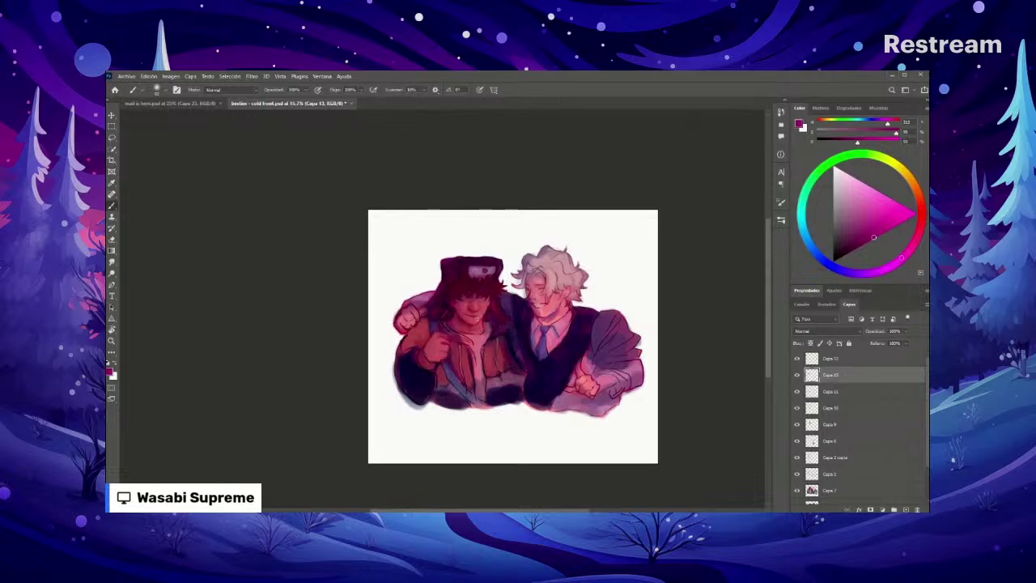
key("ctrl+plus")
key("ctrl+plus")
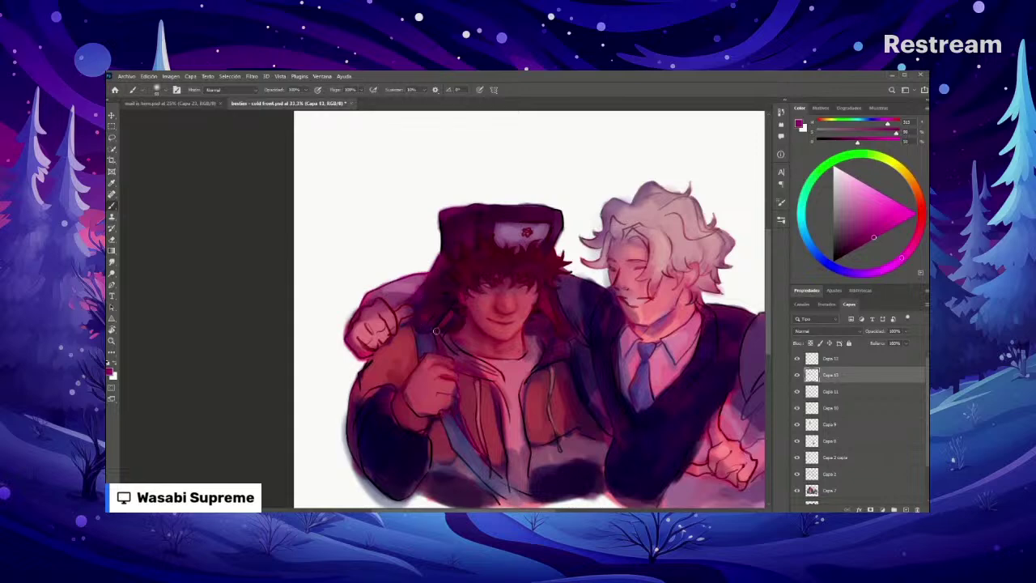
right_click(453, 312)
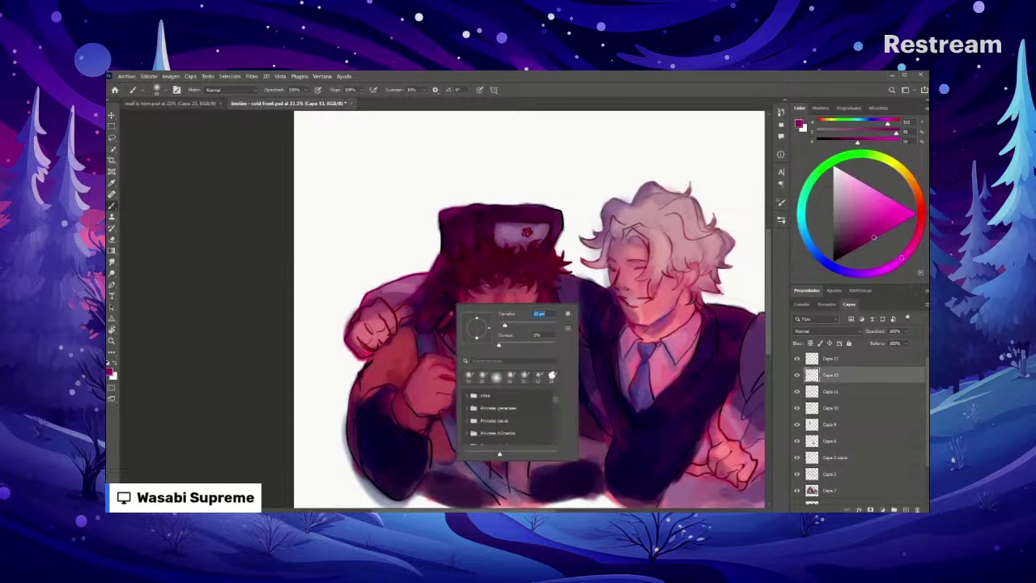
key("Escape")
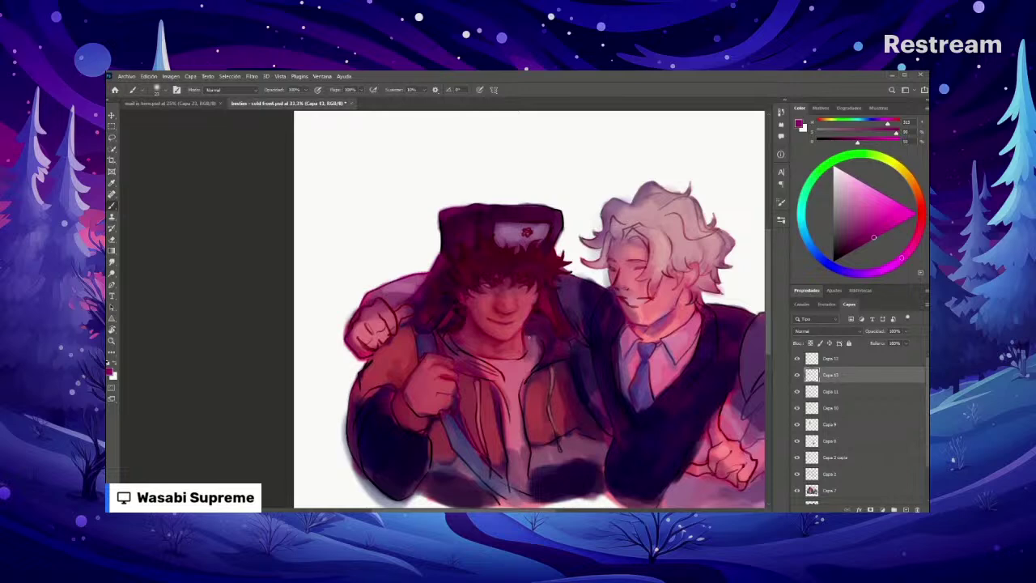
key("ctrl+minus")
key("ctrl+minus")
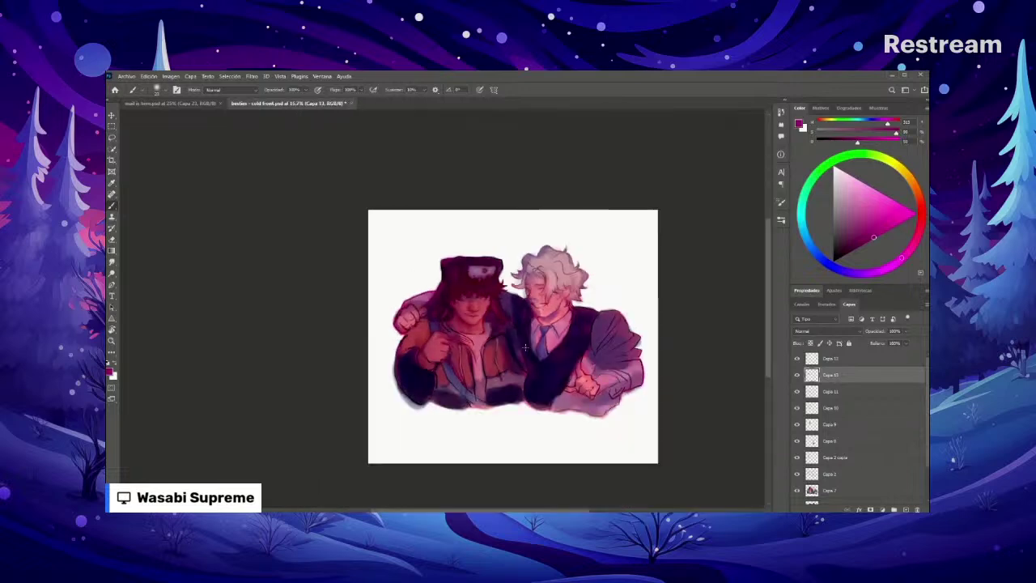
scroll(513, 342, "up", 4)
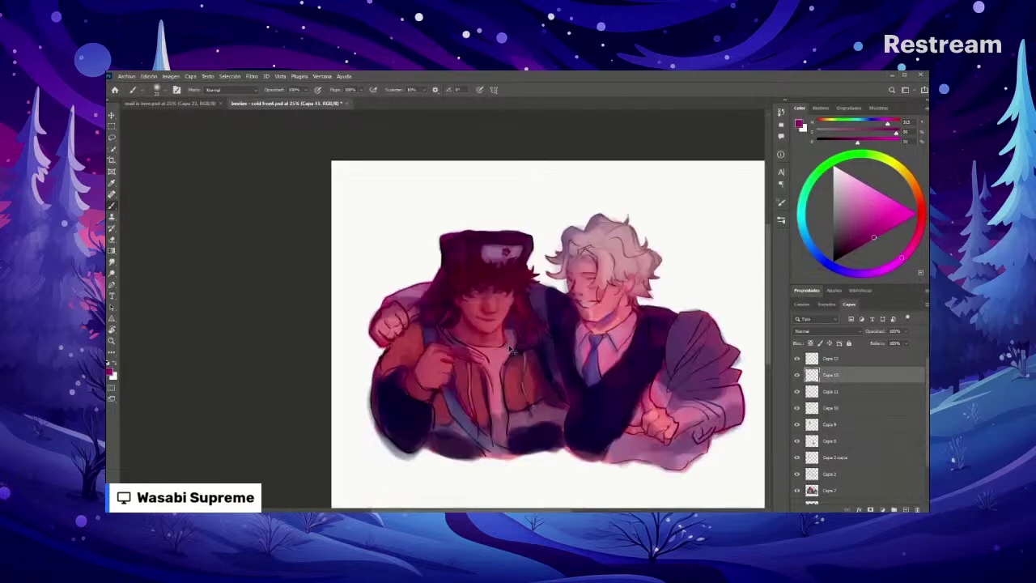
Step: Sample pinkish and plum tones around the hat-wearing man's neckline, then try a stroke below the collar and undo it
left_click(488, 358, "alt")
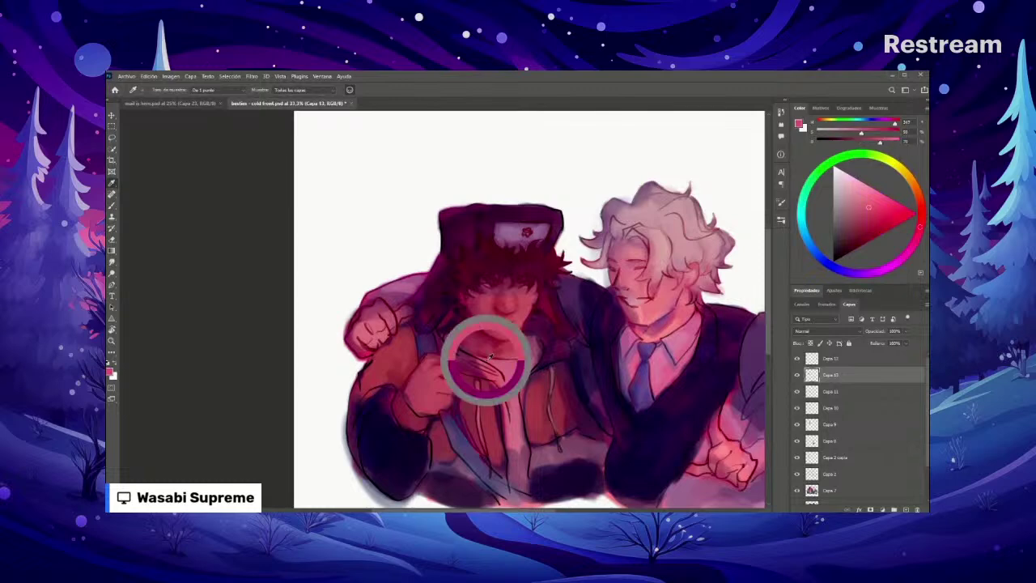
left_click(532, 357, "alt")
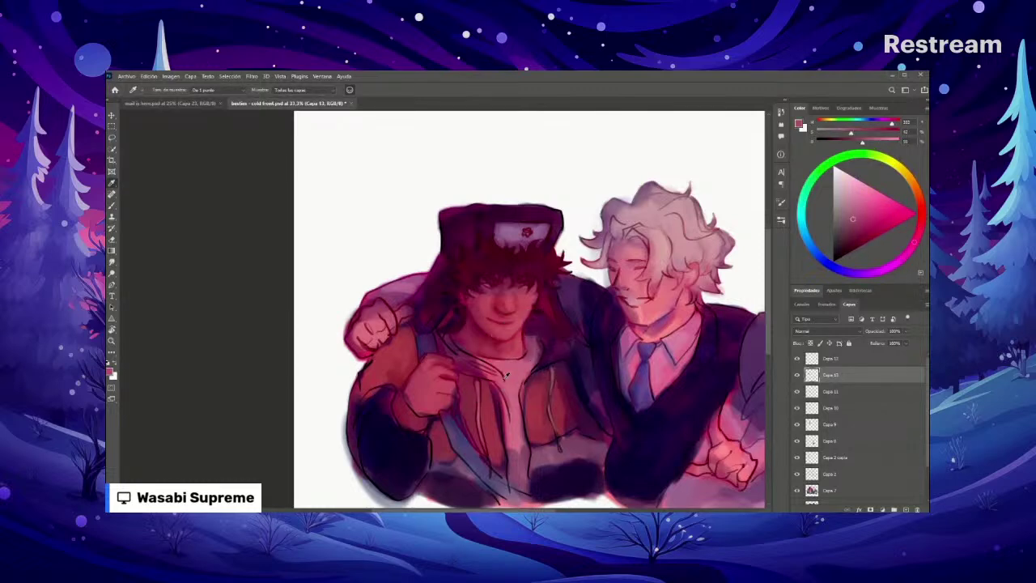
left_click(479, 357, "alt")
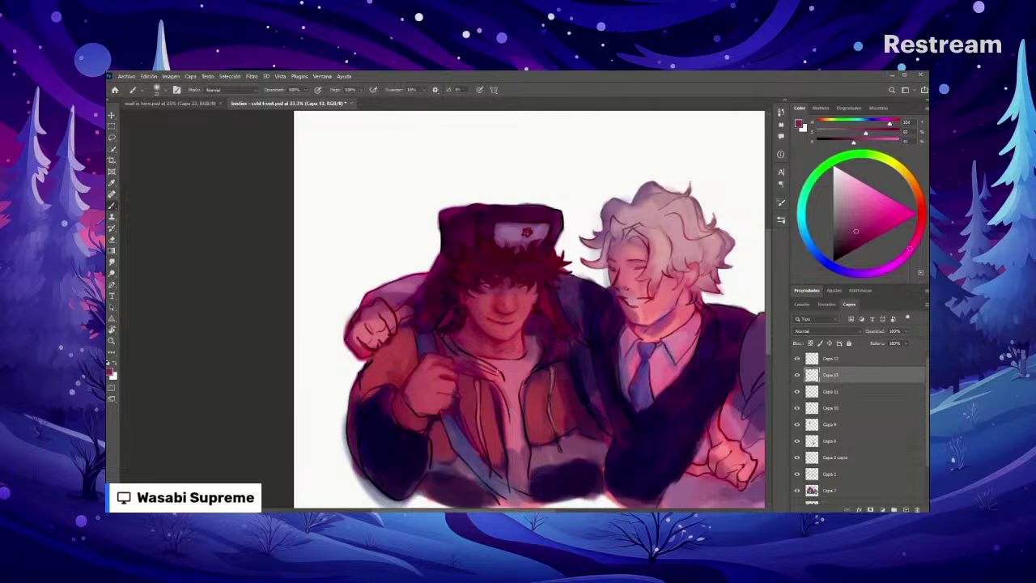
left_click_drag(491, 365, 503, 375)
key("ctrl+z")
Step: Adjust the brush size and shade the hat-wearing man's light shirt below the neckline with the sampled plum
right_click(524, 413)
left_click_drag(566, 382, 569, 382)
key("Return")
left_click_drag(507, 397, 511, 425)
Step: Sample a dark plum from the hat-wearing man's jacket near the collar
key("ctrl+minus")
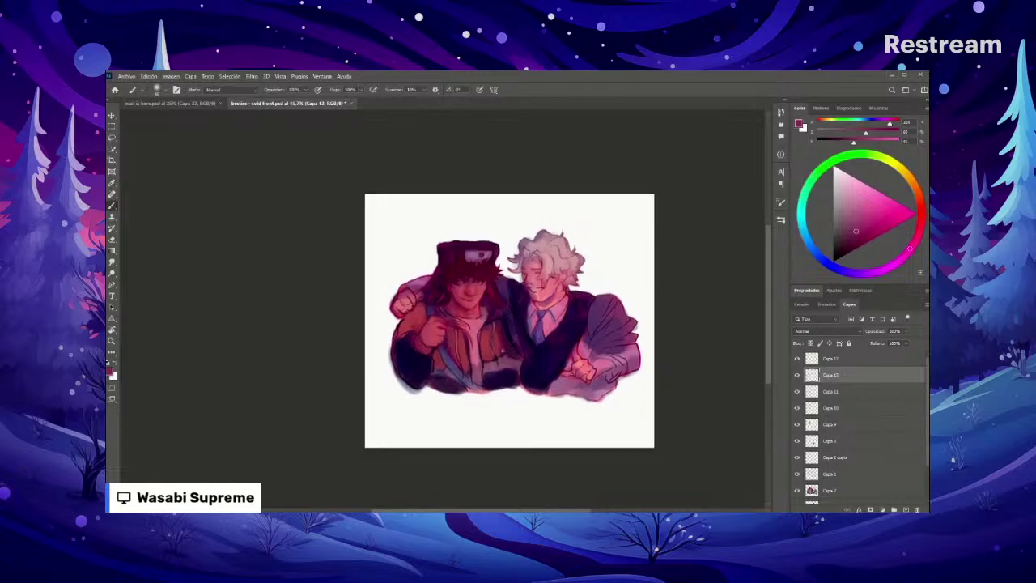
key("ctrl+plus")
left_click(533, 349, "alt")
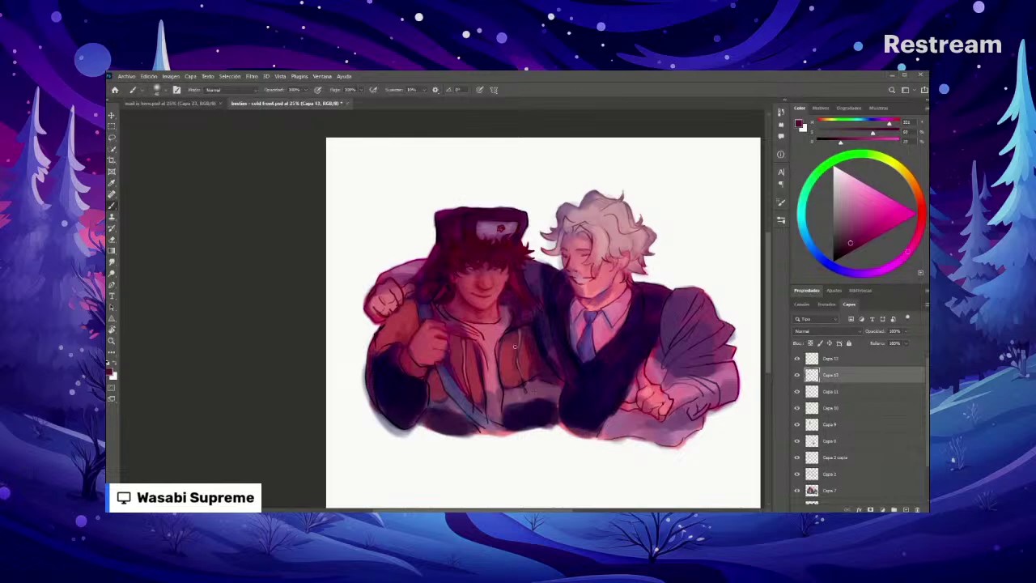
scroll(529, 332, "up", 2)
scroll(534, 340, "up", 2)
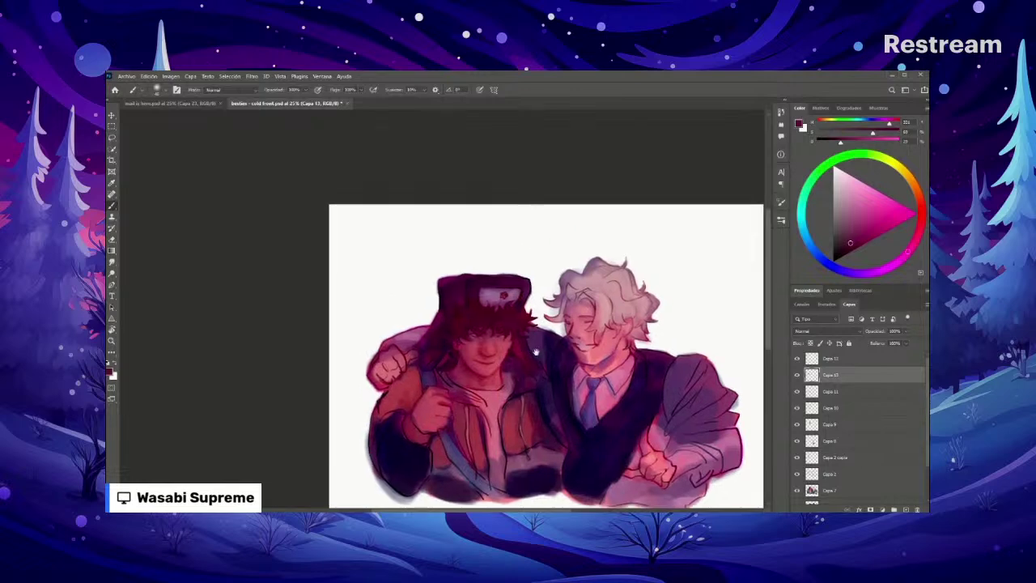
key("ctrl+plus")
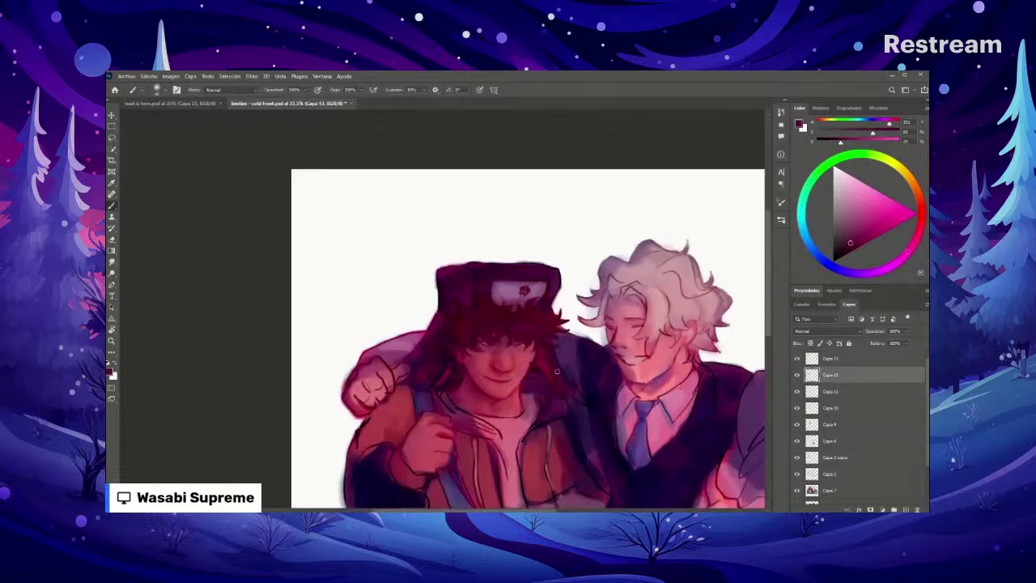
scroll(556, 373, "down", 2)
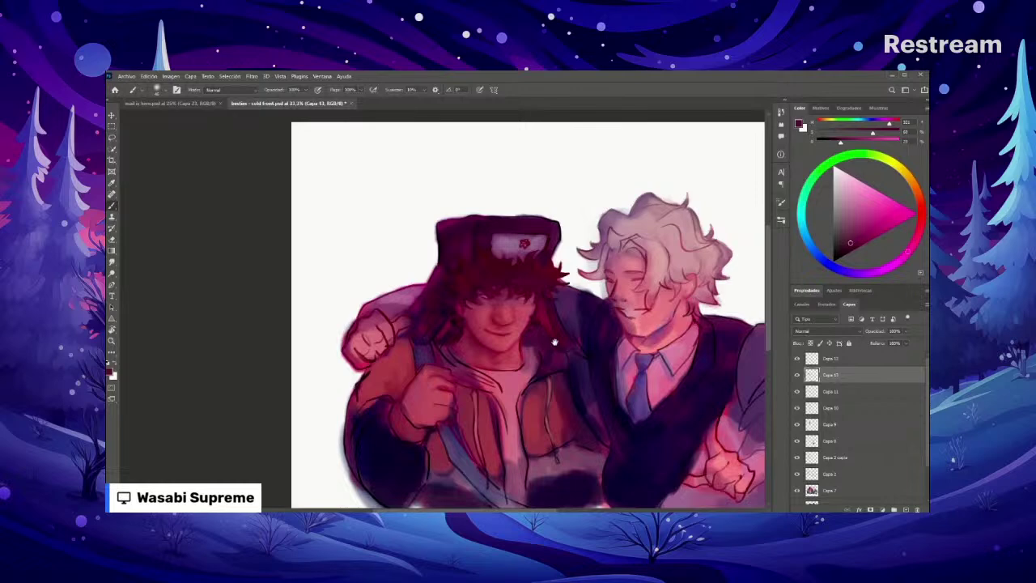
scroll(555, 341, "up", 3)
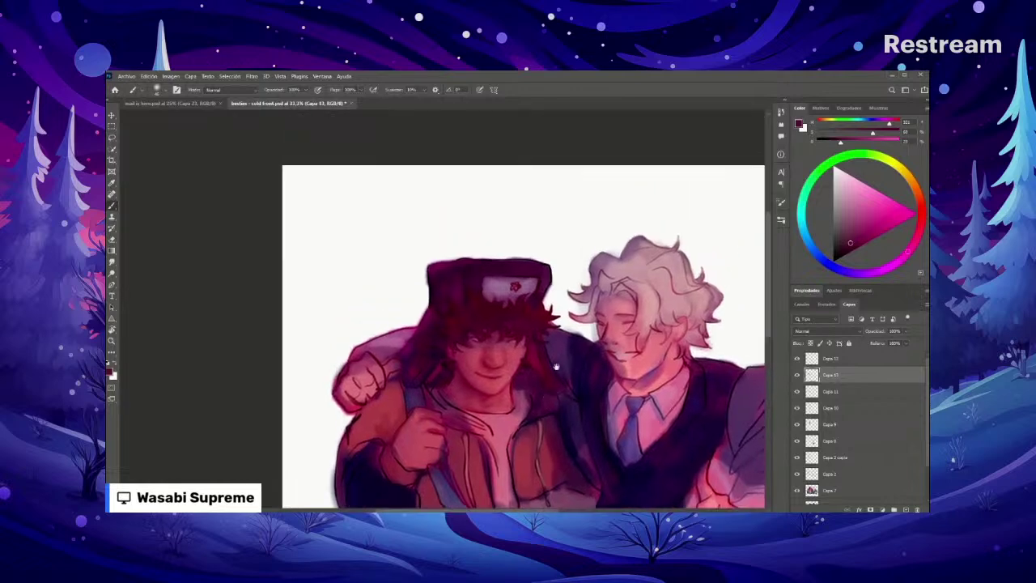
scroll(557, 364, "up", 1)
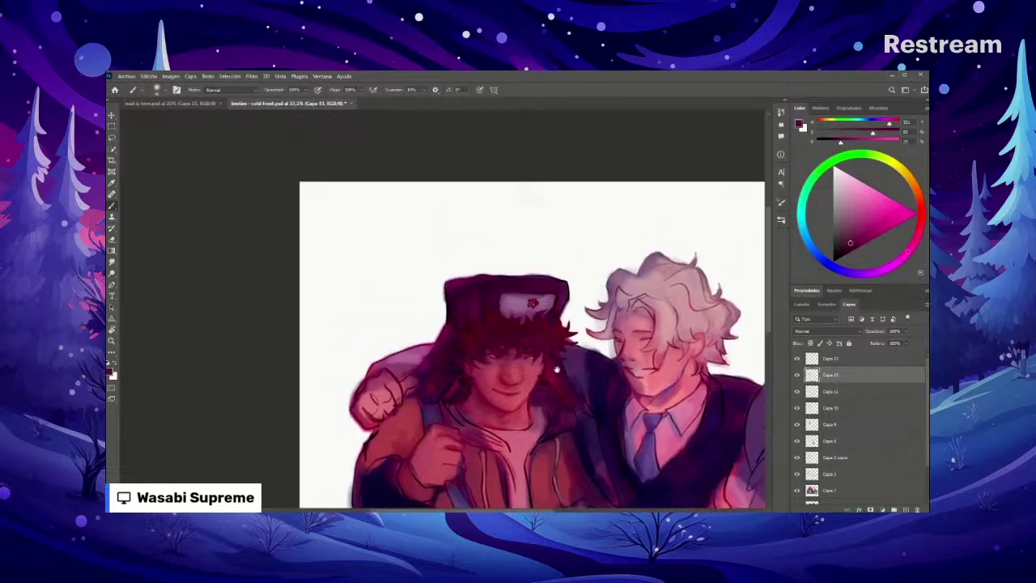
key("ctrl+plus")
Step: Resize the brush, sample dark magenta from the ear flap's outer edge and touch up the edge above the shoulder
right_click(495, 314)
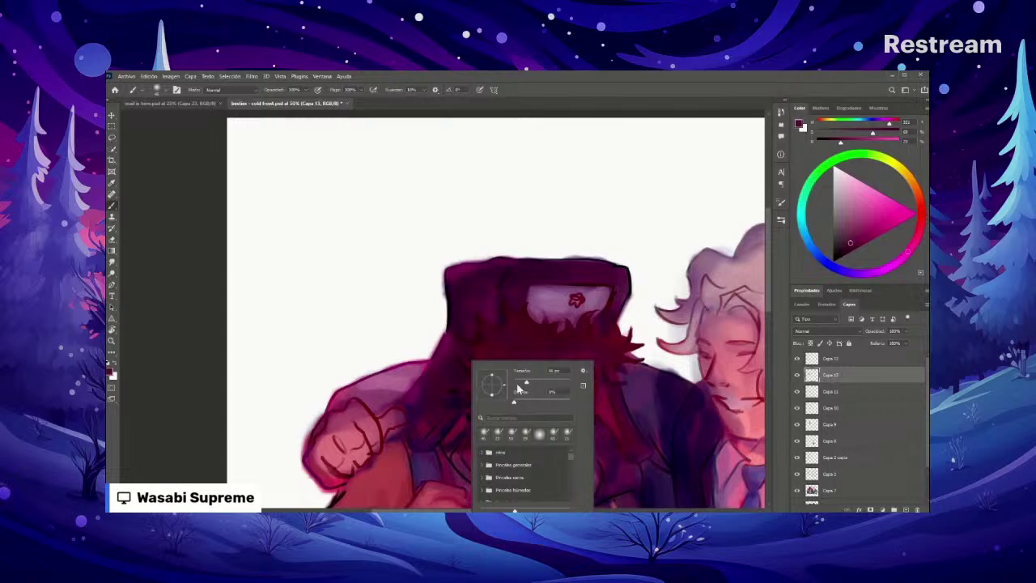
key("Return")
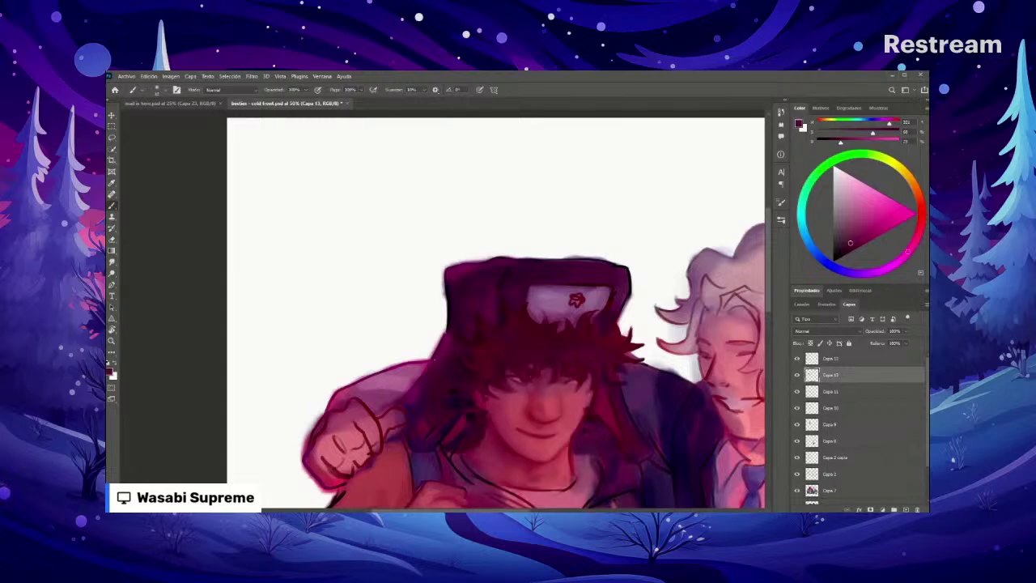
left_click(433, 358, "alt")
left_click(433, 358, "alt")
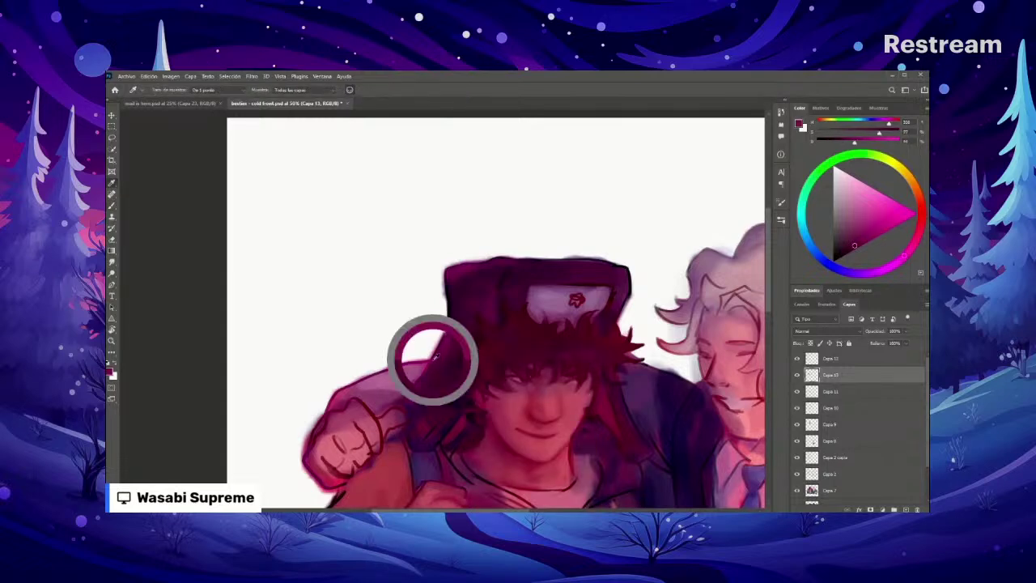
left_click_drag(432, 358, 435, 353)
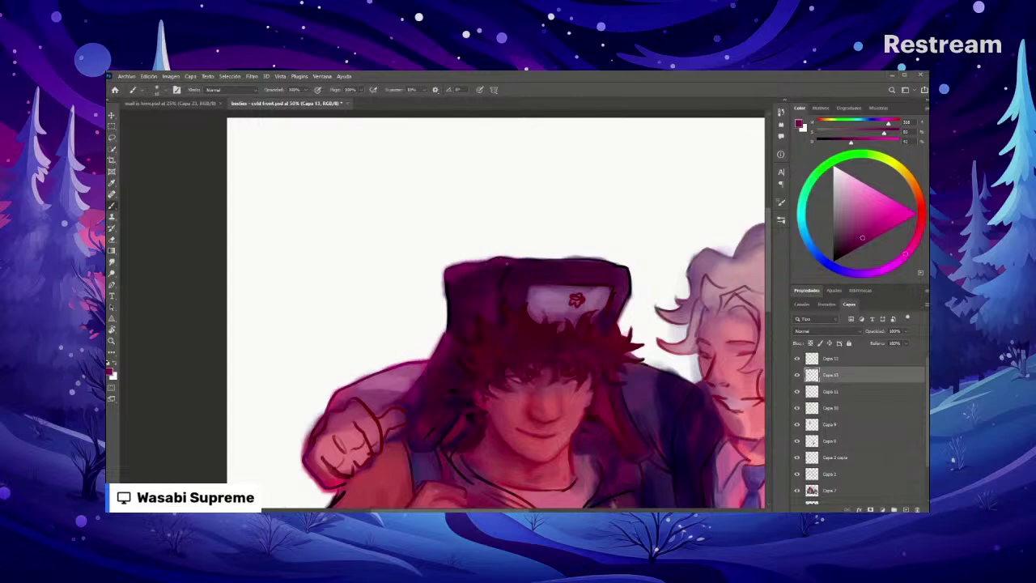
Step: Adjust the brush size and paint dark magenta over the hat's top edge near the front fold
left_click_drag(582, 301, 570, 254)
scroll(569, 254, "up", 1)
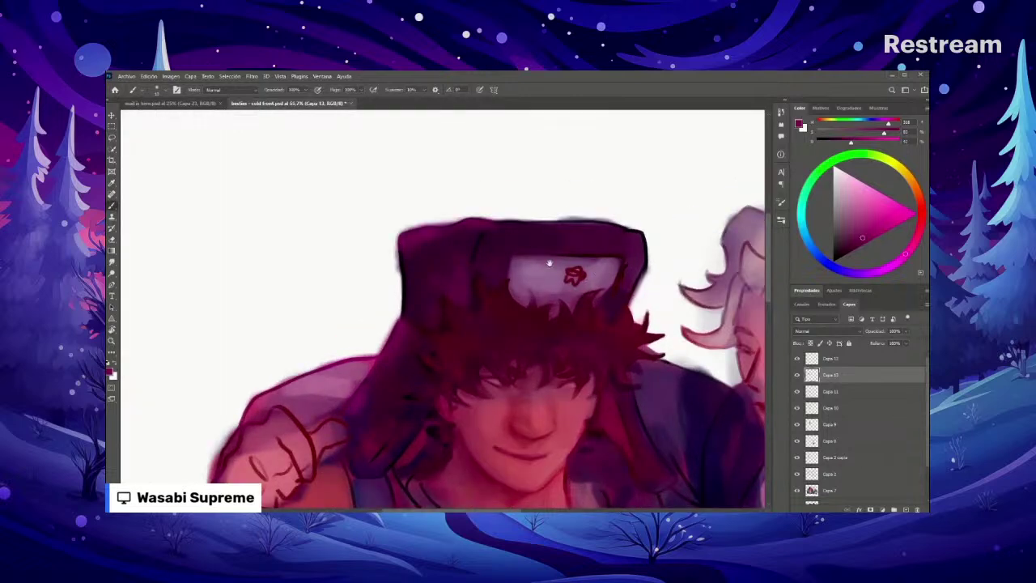
left_click_drag(500, 237, 527, 264)
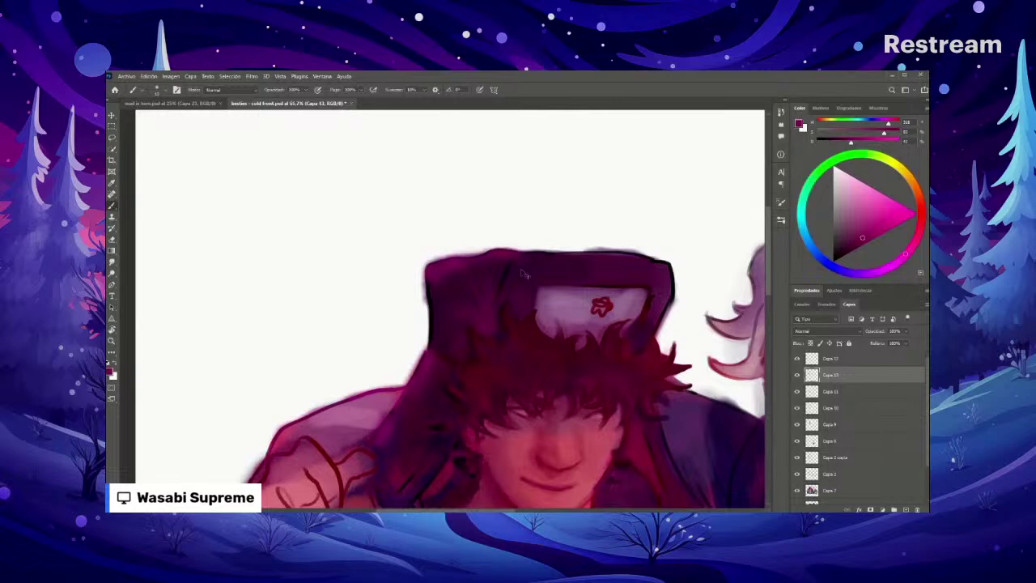
right_click(516, 269)
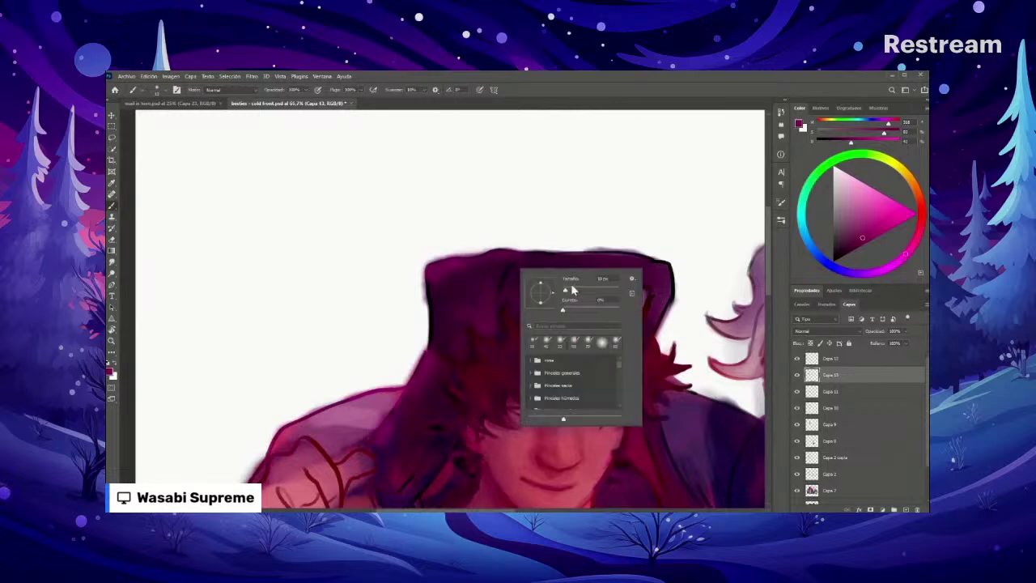
left_click(493, 254)
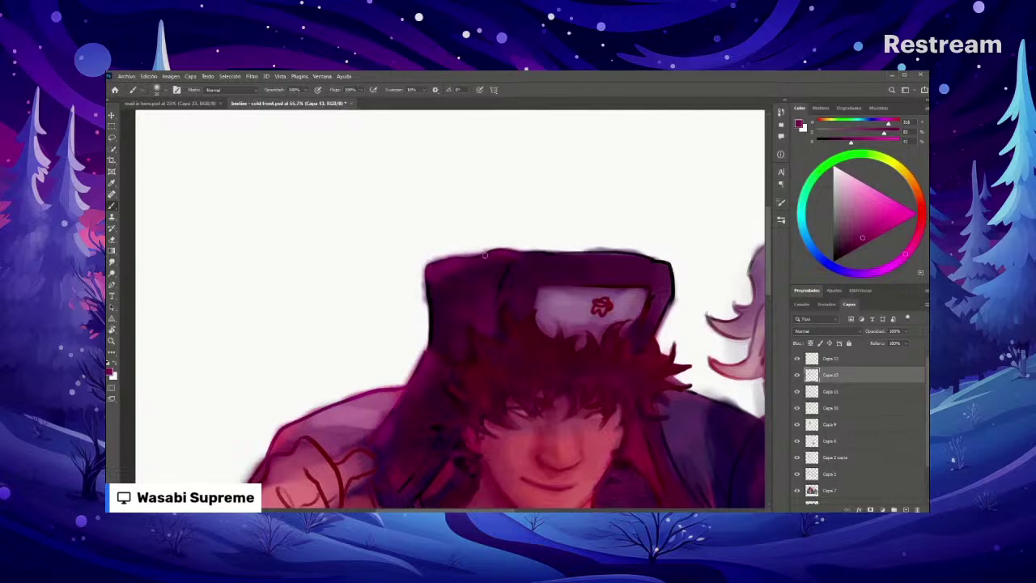
Step: Examine the retouched hat close up and in relation to both figures
key("ctrl+minus")
key("ctrl+minus")
key("ctrl+minus")
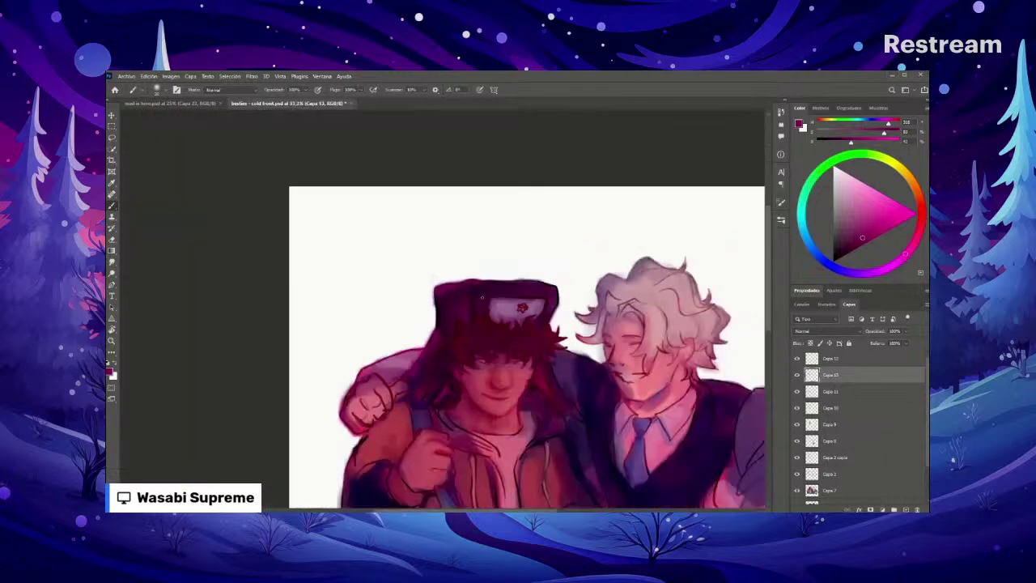
key("ctrl+plus")
key("ctrl+plus")
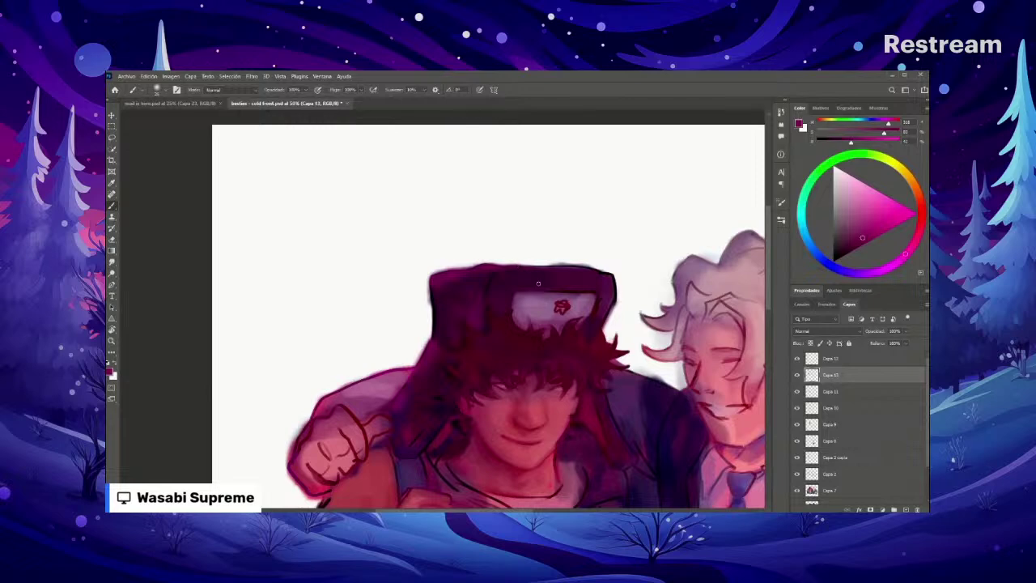
key("ctrl+minus")
key("ctrl+minus")
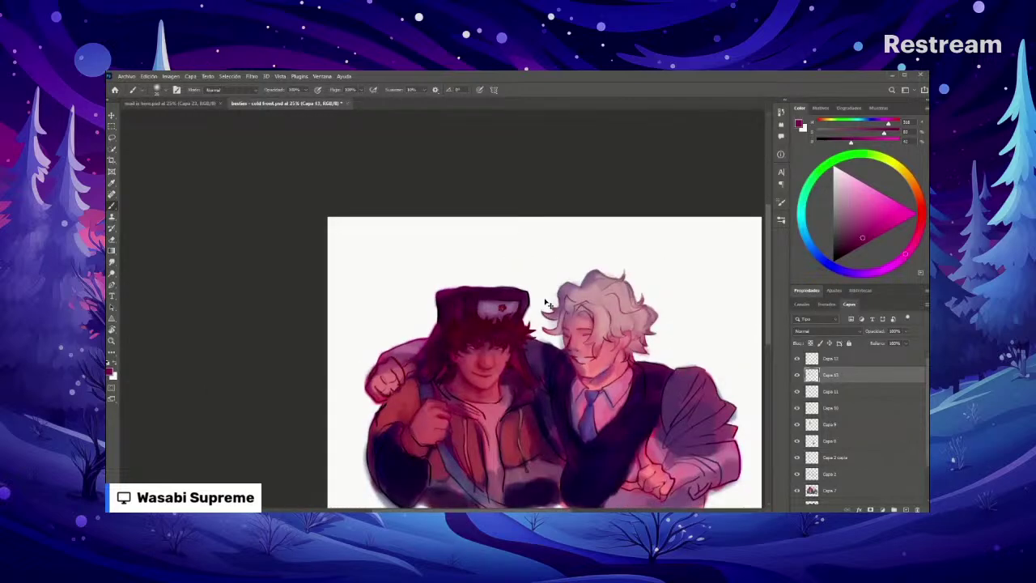
key("ctrl+plus")
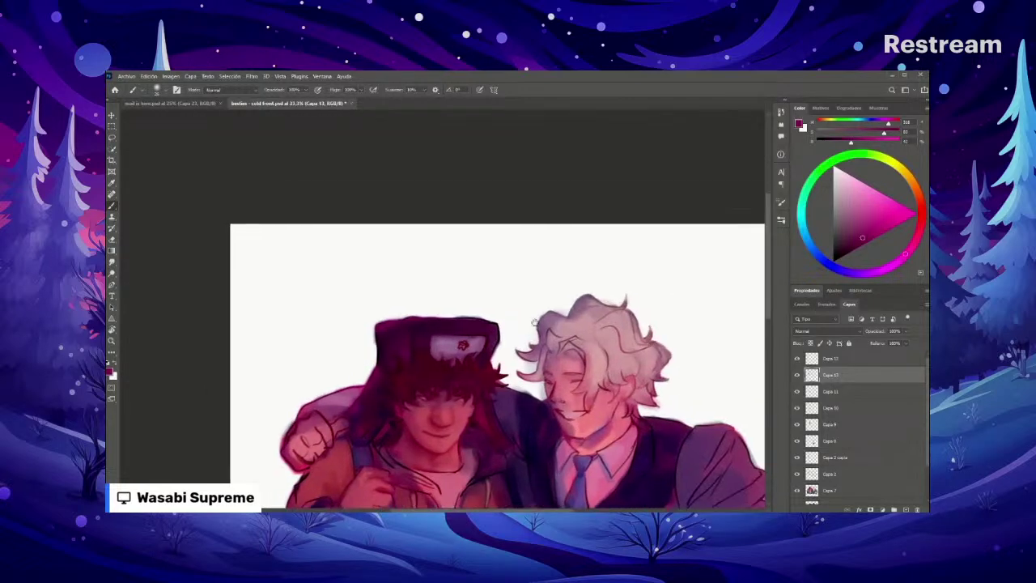
Step: Sample the muted purple from the hat's top edge, adjust the brush size and paint over the dark outline along the top and front corner
key("ctrl+plus")
key("ctrl+plus")
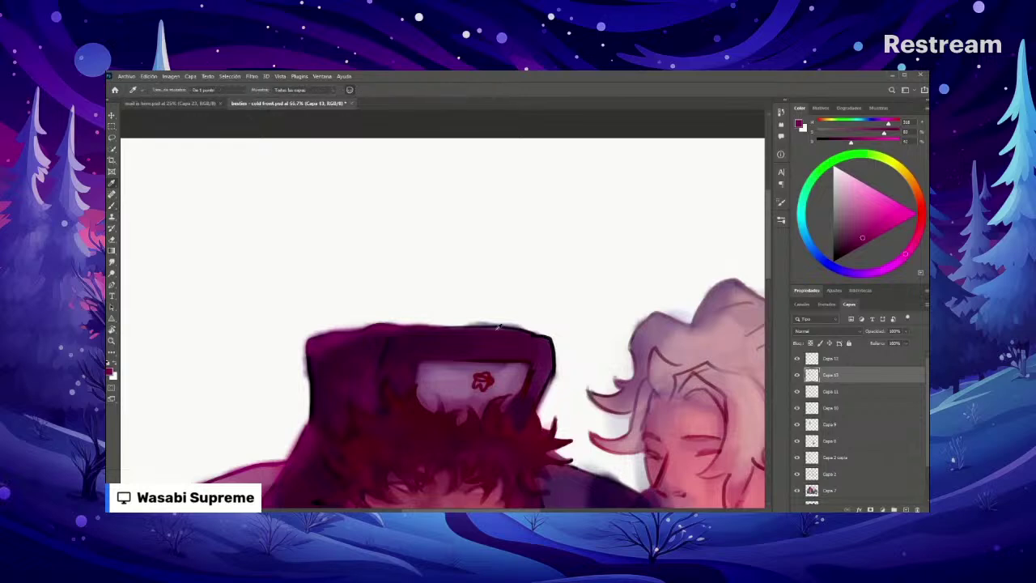
left_click(496, 328, "alt")
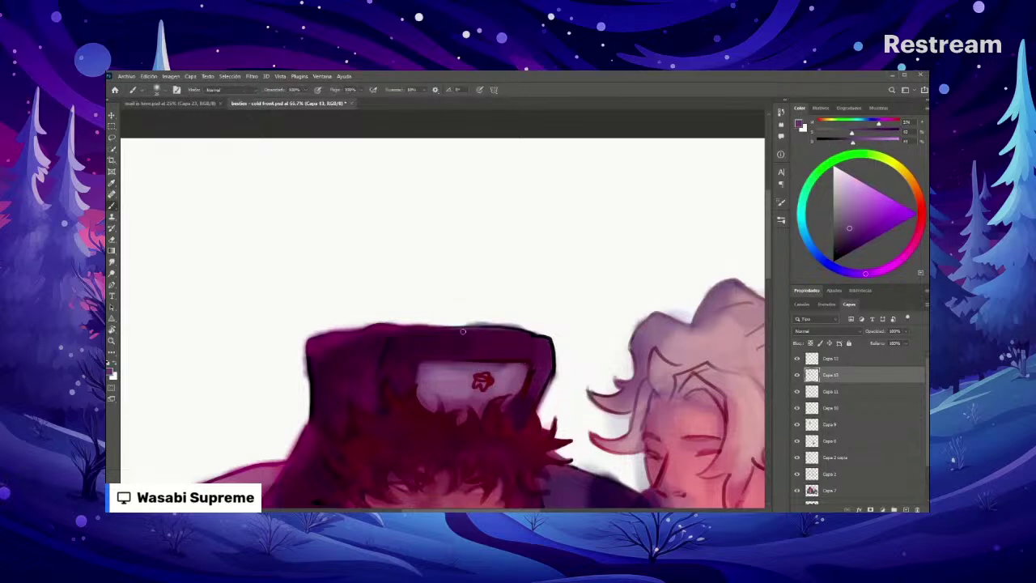
right_click(465, 328)
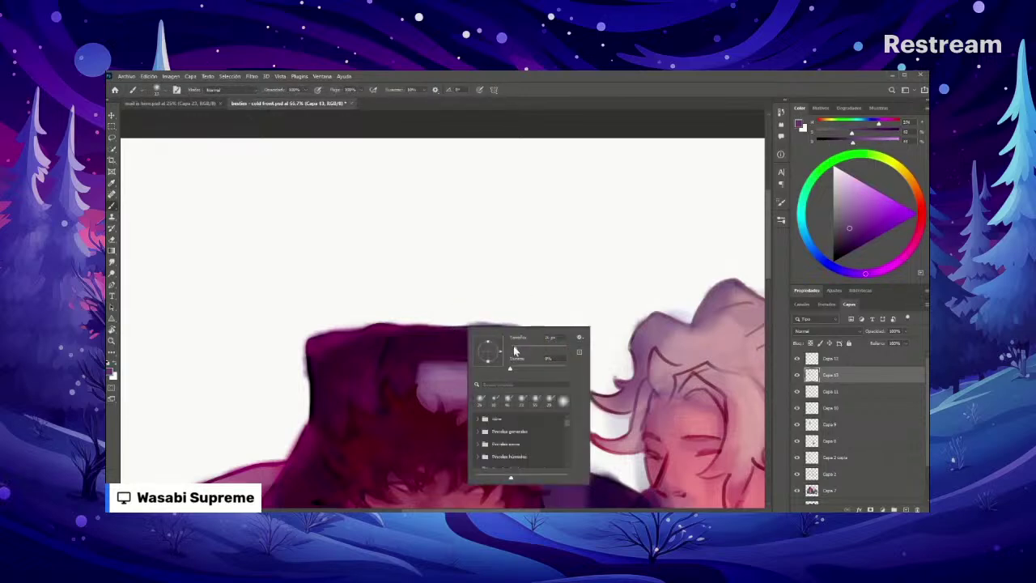
left_click(470, 334)
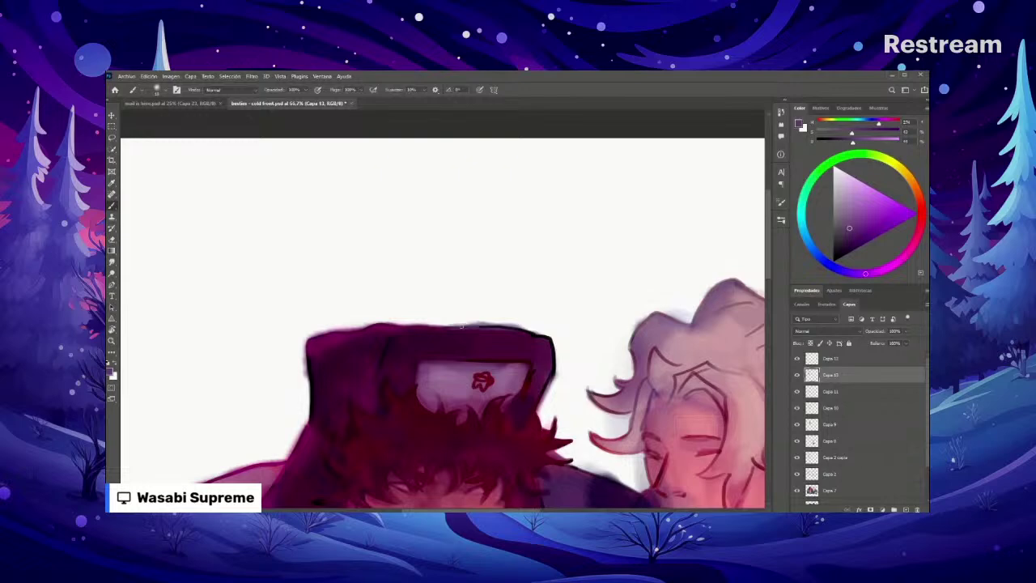
mouse_move(461, 325)
left_mouse_down()
mouse_move(544, 339)
mouse_move(531, 337)
mouse_move(553, 359)
left_mouse_up()
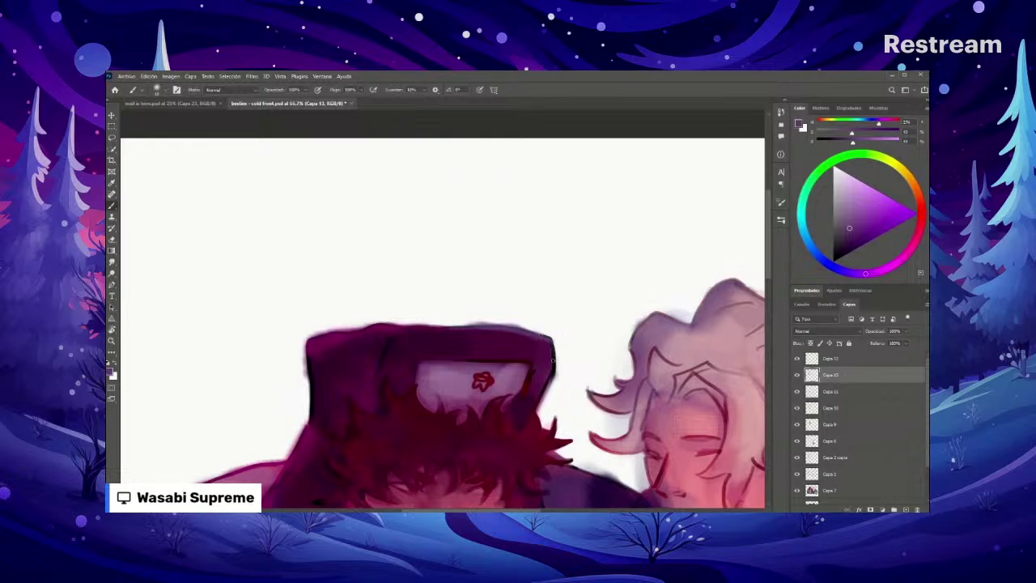
Step: Touch up the hat just above its light badge with muted purple, undoing the first stroke and repainting it
scroll(542, 352, "down", 4)
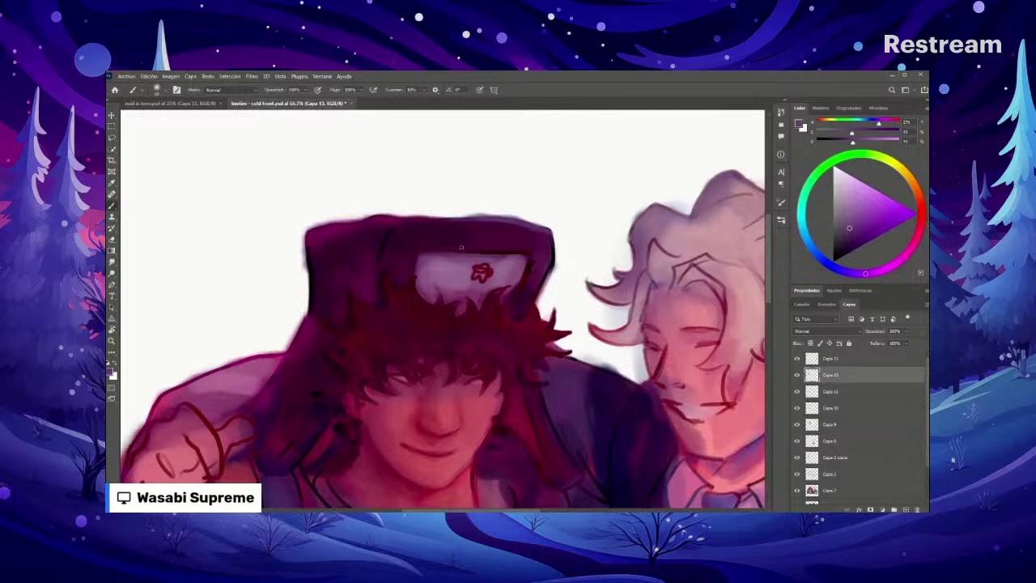
left_click_drag(477, 256, 459, 252)
key("ctrl+z")
key("ctrl+minus")
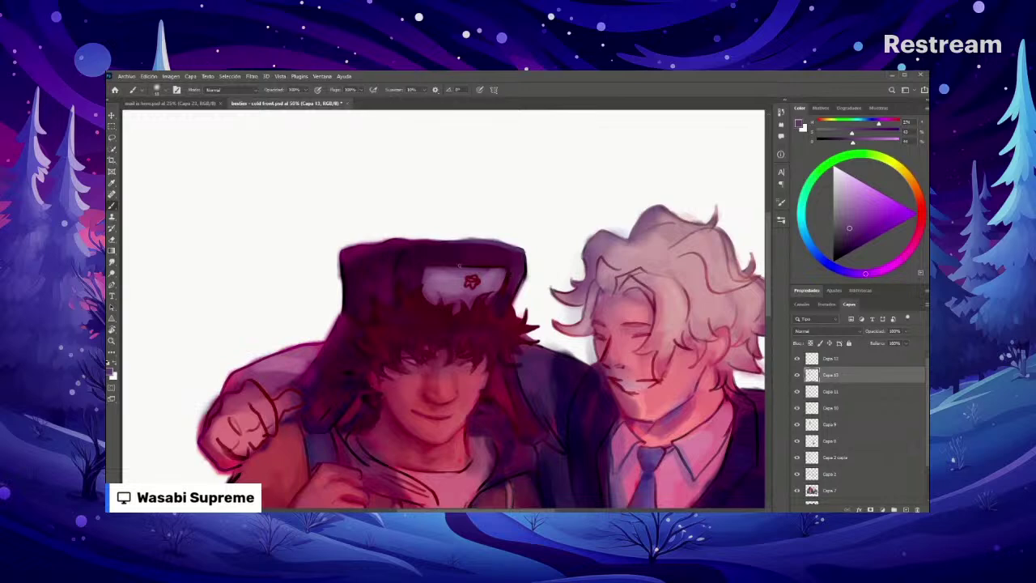
left_click_drag(458, 266, 496, 267)
key("ctrl+minus")
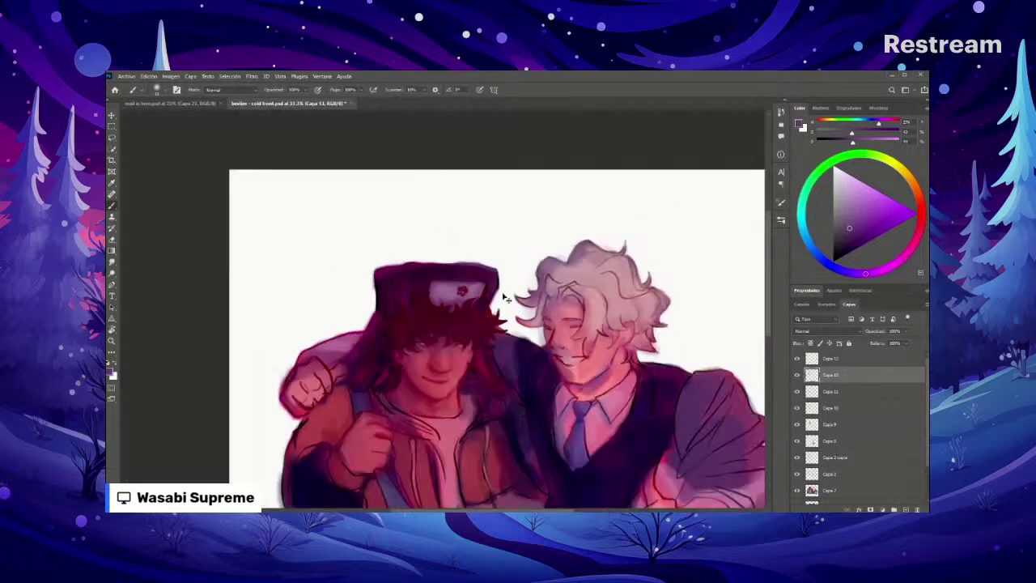
key("ctrl+minus")
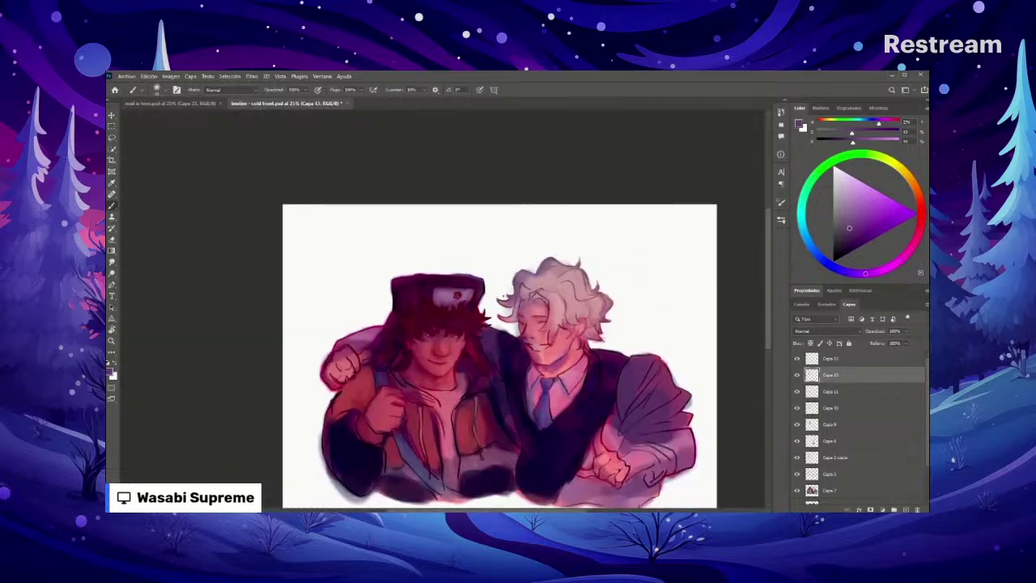
Step: Sample dark plum shades from the hat's front edge below the corner
key("ctrl+plus")
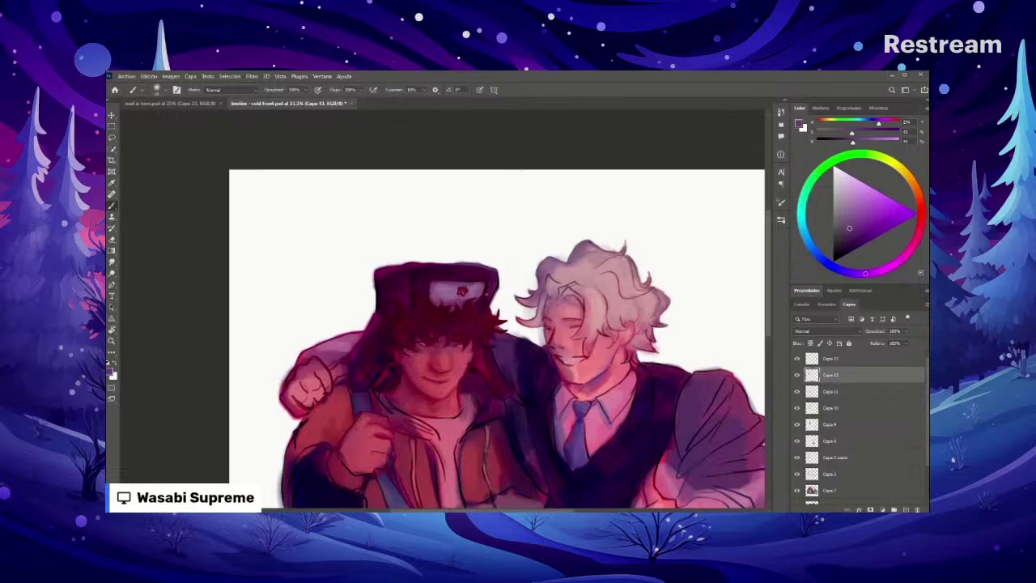
scroll(497, 334, "down", 2)
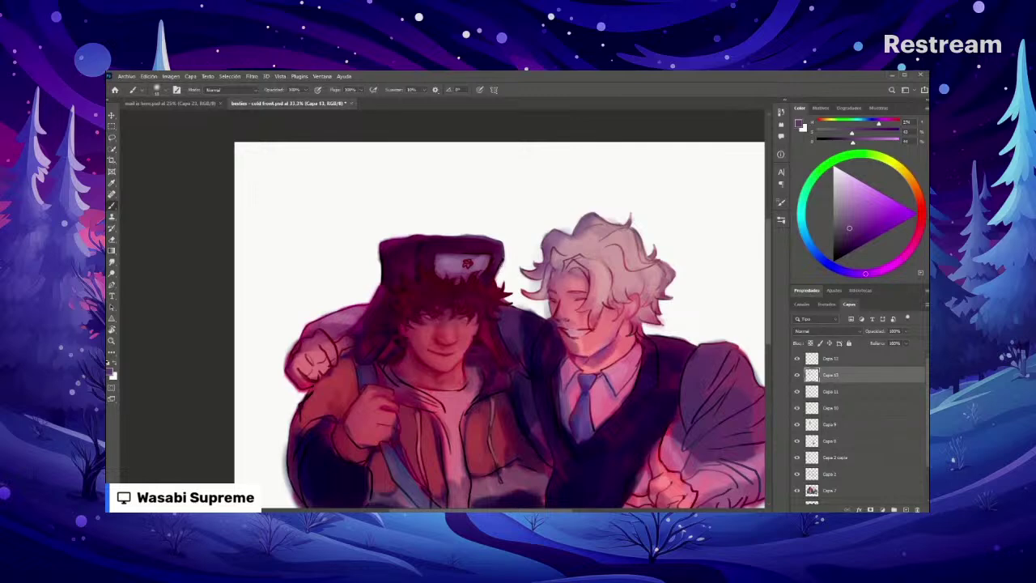
left_click(502, 270, "alt")
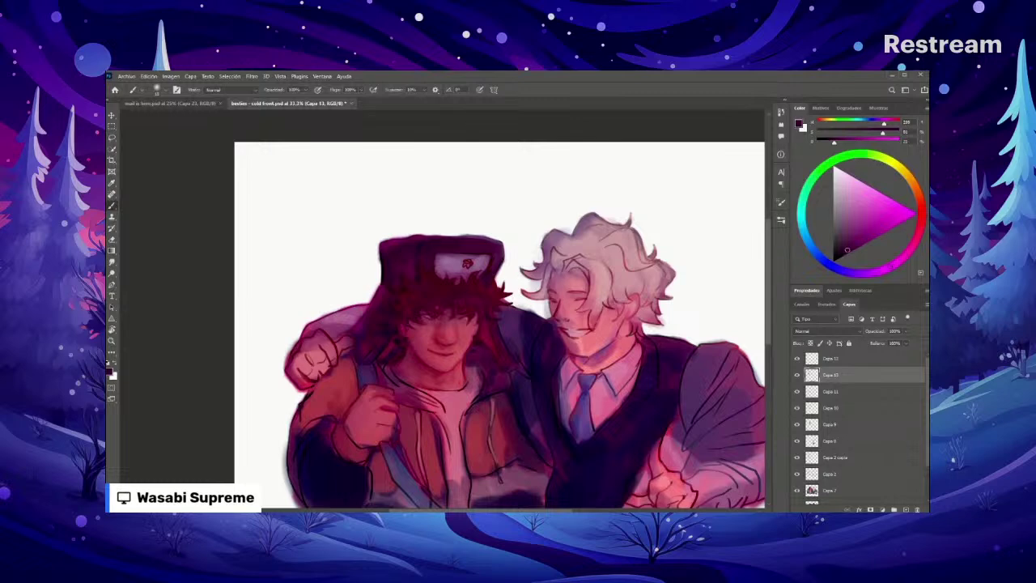
key("ctrl+minus")
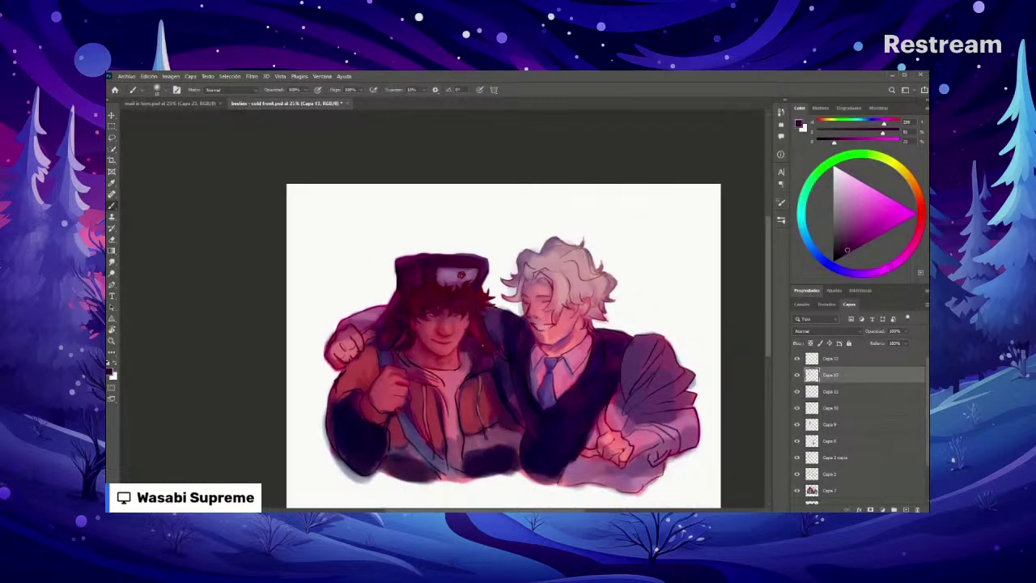
key("ctrl+plus")
key("ctrl+plus")
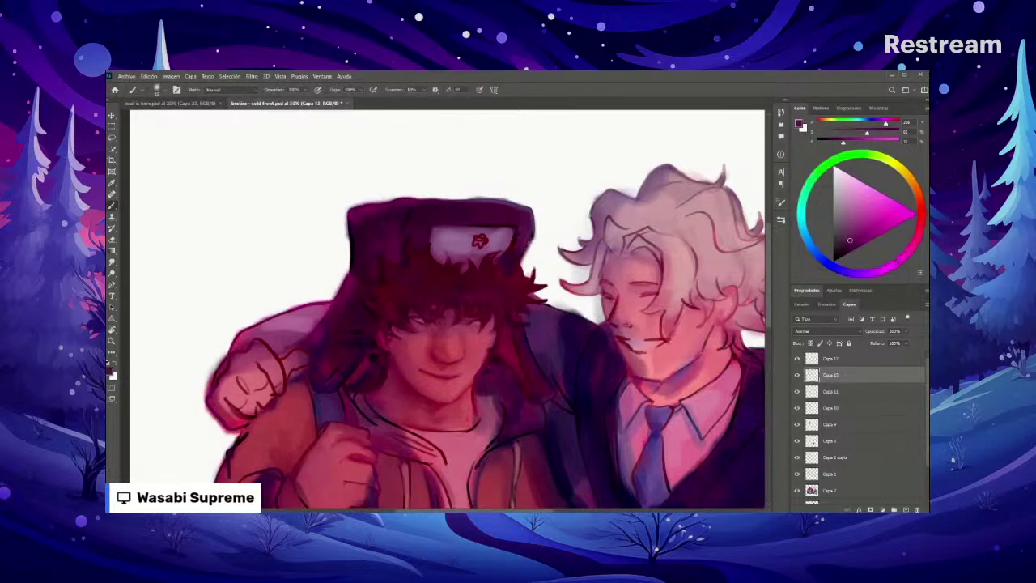
left_click(532, 240, "alt")
scroll(507, 263, "down", 2)
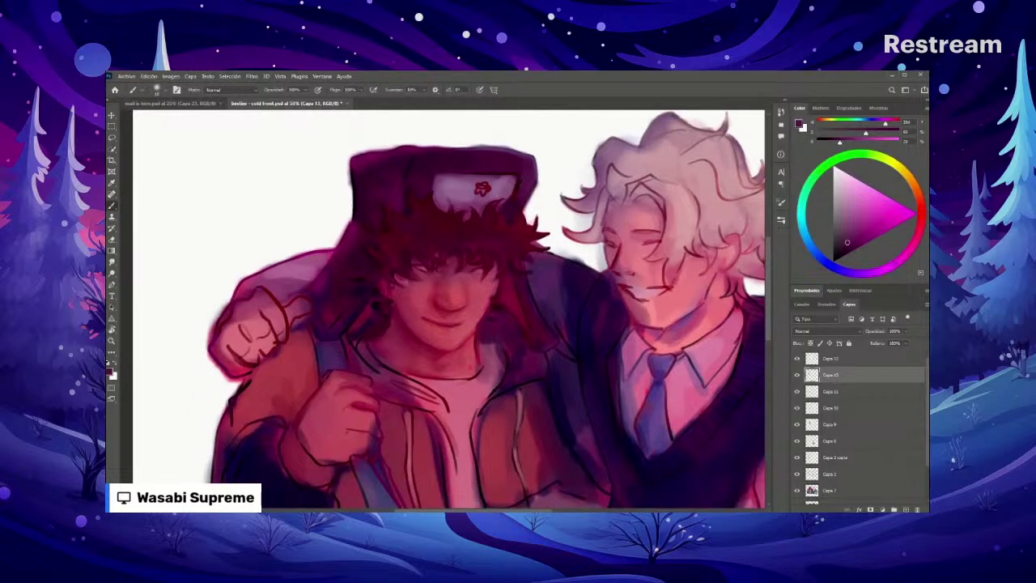
Step: Sample black from the dark linework where the ear flap meets the hat-wearing man's hair and check the whole painting
left_click(361, 278, "alt")
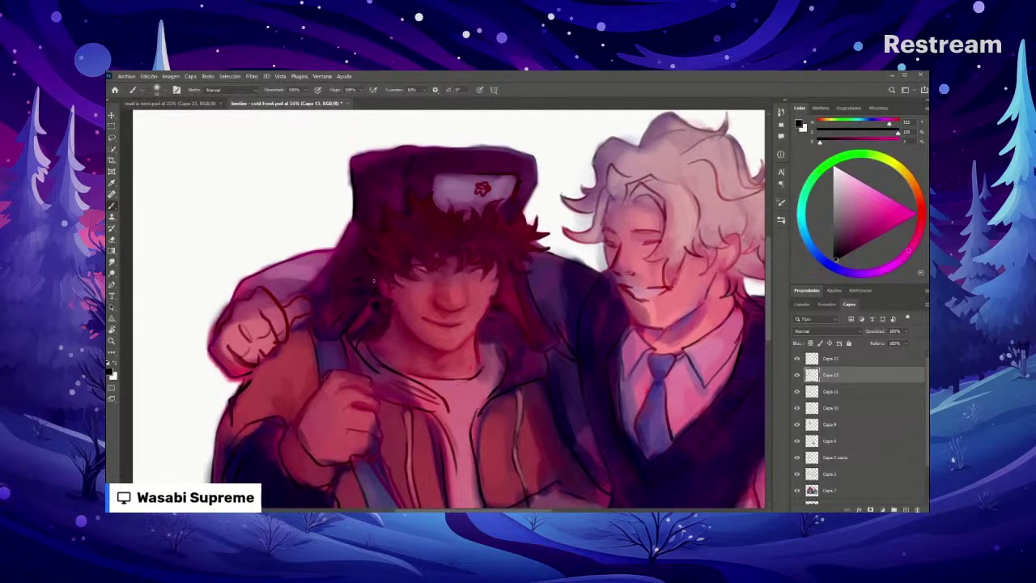
key("ctrl+minus")
key("ctrl+minus")
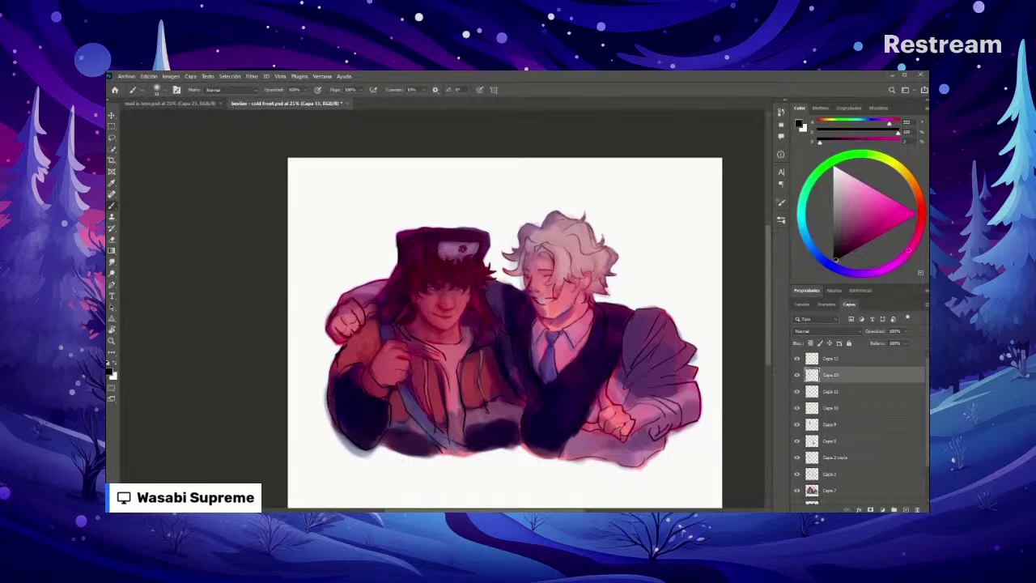
key("ctrl+minus")
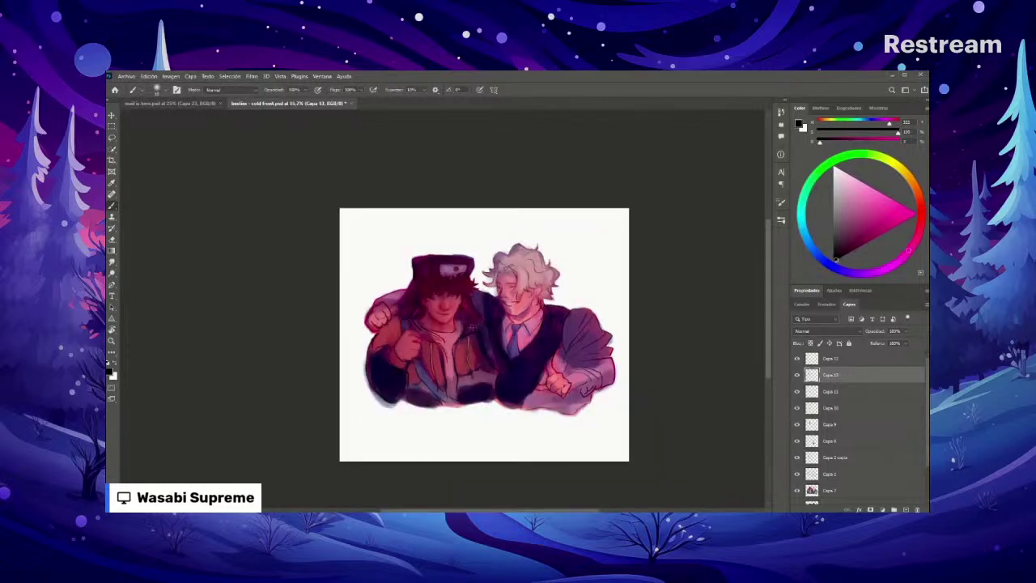
key("ctrl+plus")
key("ctrl+plus")
key("ctrl+plus")
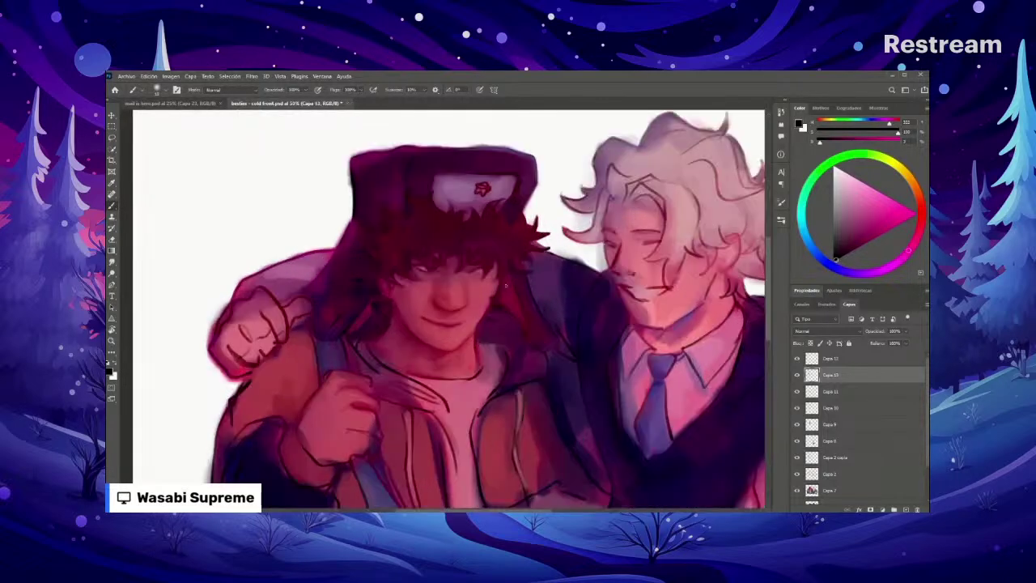
Step: Sample a deep plum from the ear flap nearest the white-haired man and compare the flap with the whole painting
key("alt")
key("ctrl+minus")
key("ctrl+minus")
key("ctrl+minus")
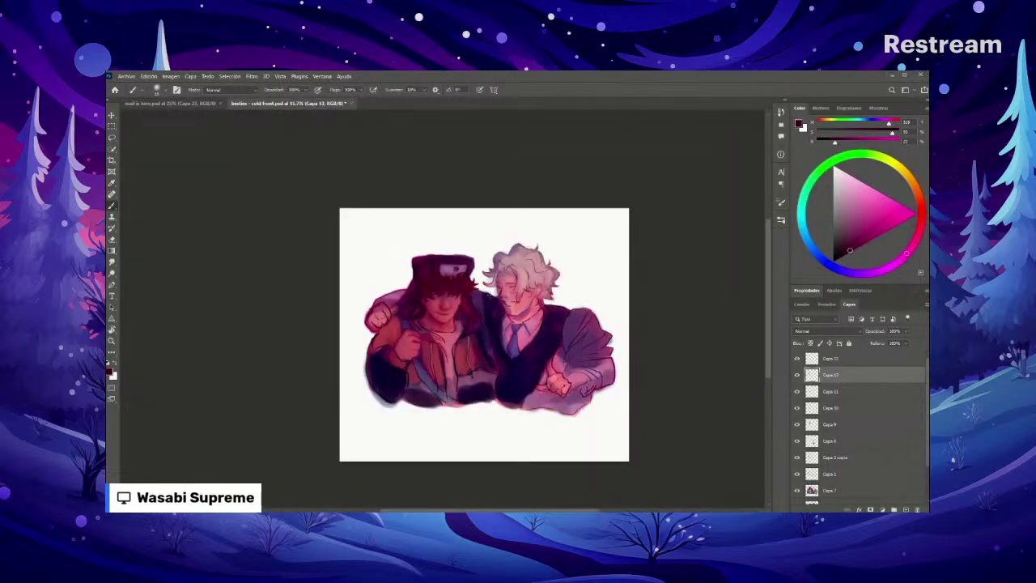
key("ctrl+plus")
key("ctrl+plus")
key("ctrl+plus")
key("ctrl+plus")
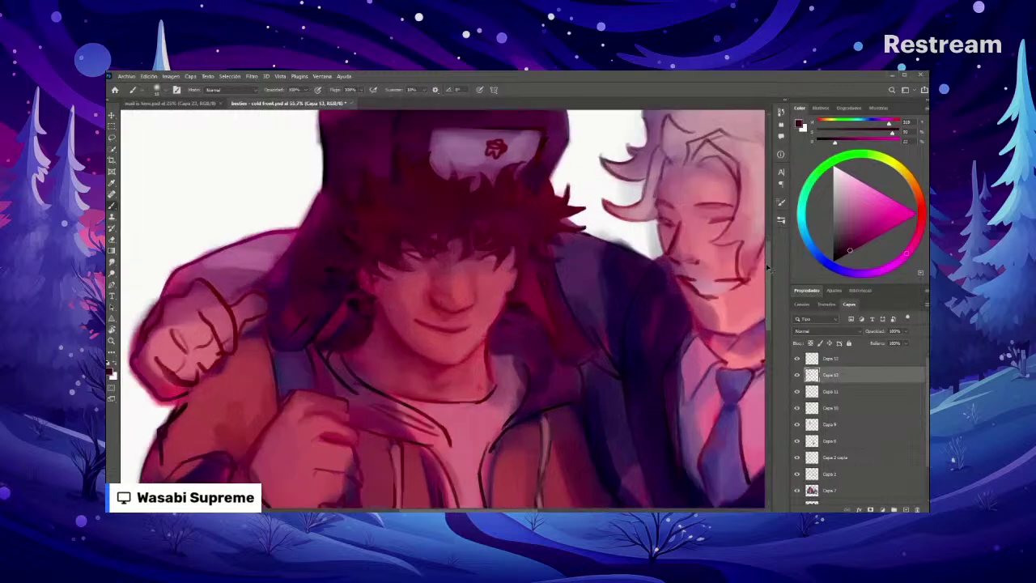
Step: Switch to a firm tapered brush preset from the first brush group and reduce its size to a few pixels
left_click(780, 225)
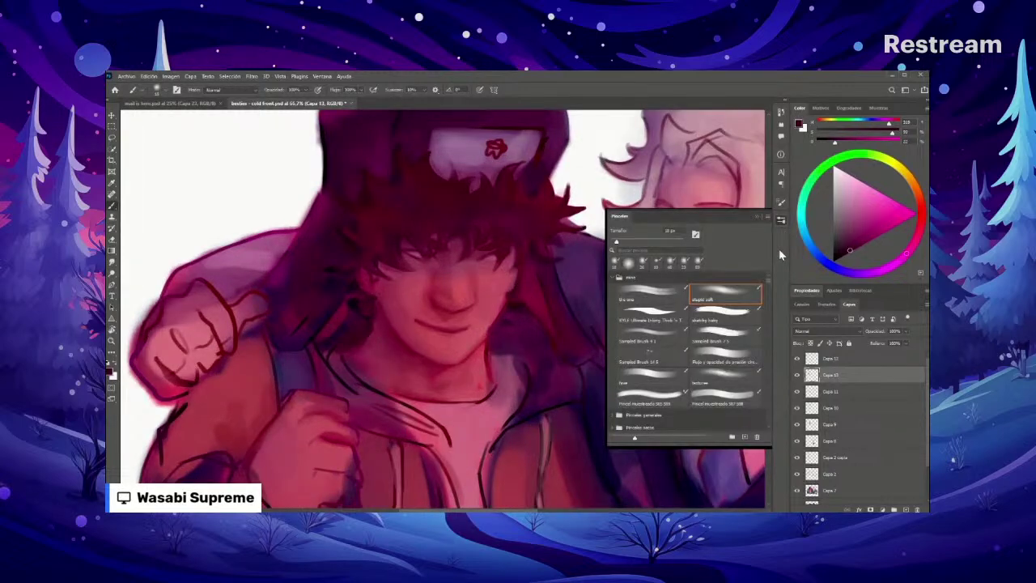
left_click(654, 374)
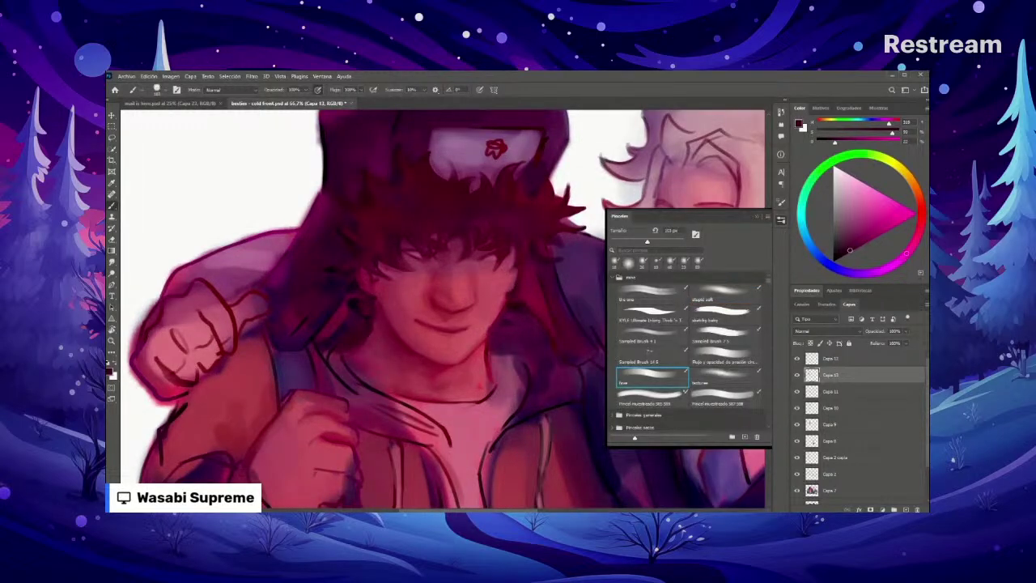
right_click(556, 346)
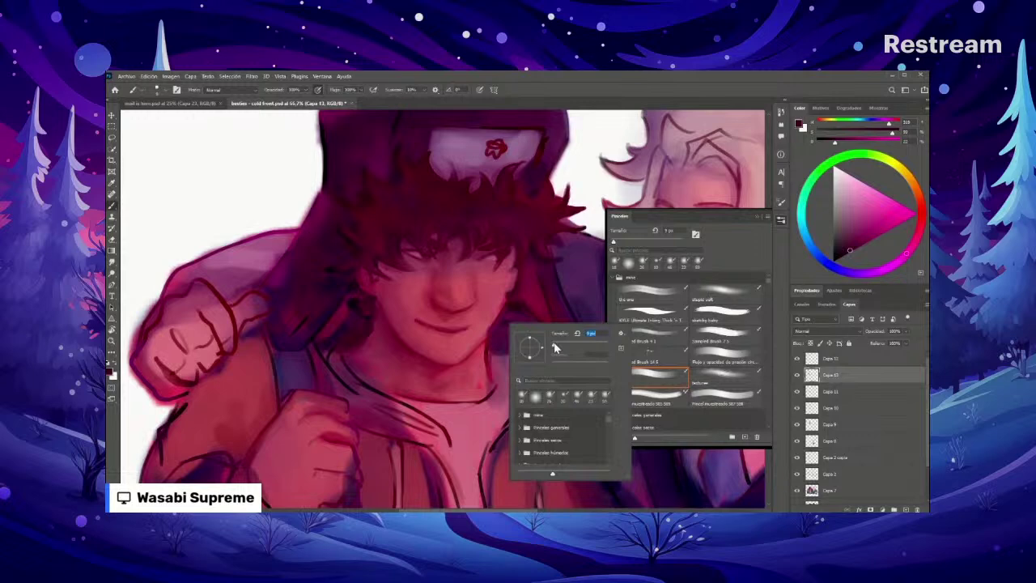
key("Escape")
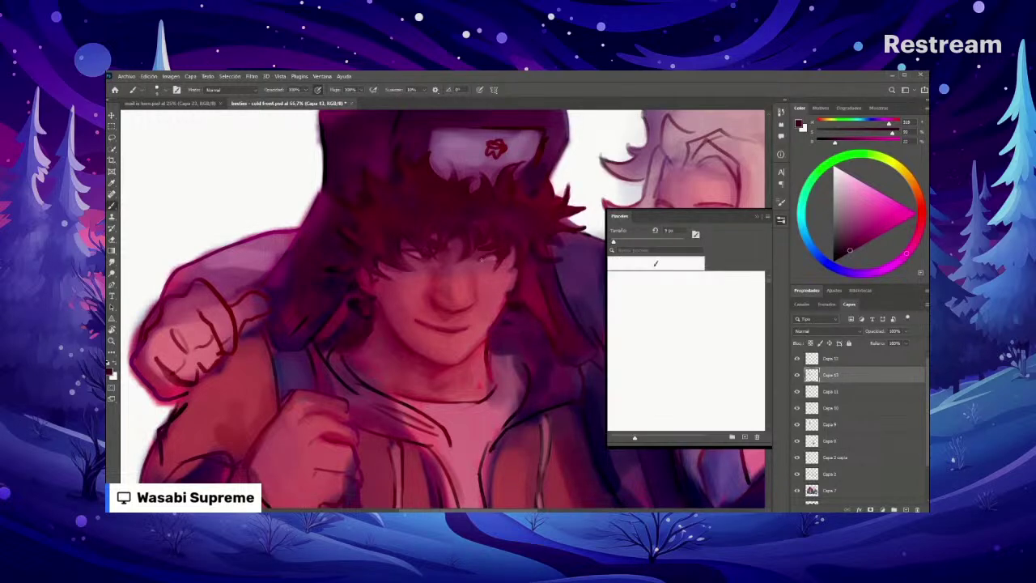
left_click(753, 216)
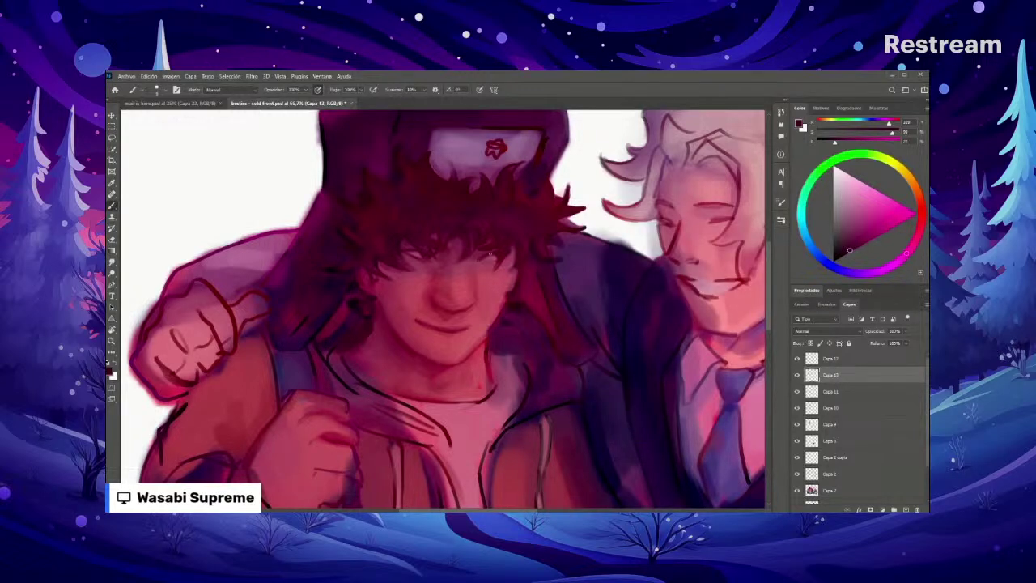
Step: Examine the hat, hair and ear flaps close up and in relation to both figures
key("ctrl+minus")
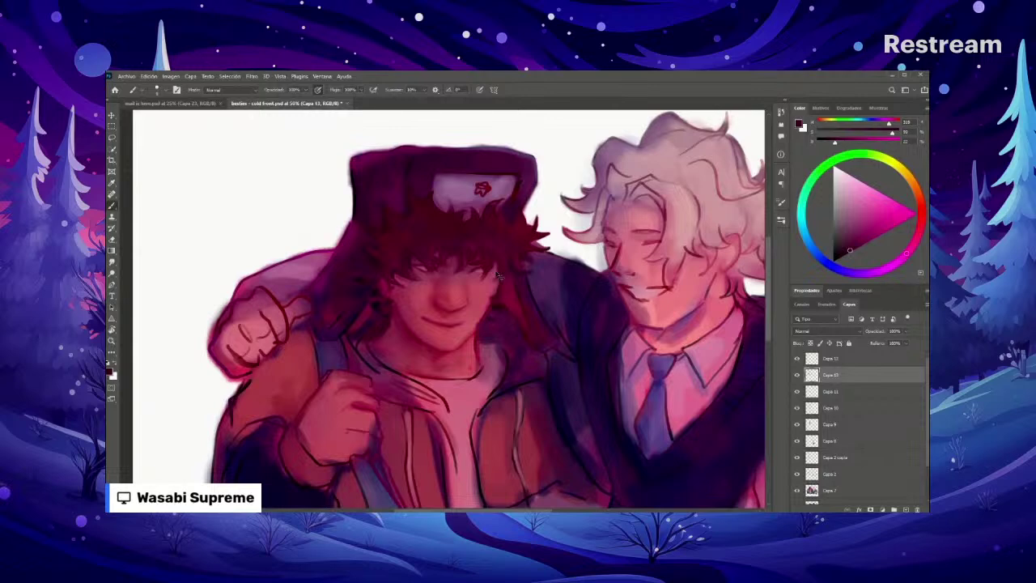
key("ctrl+minus")
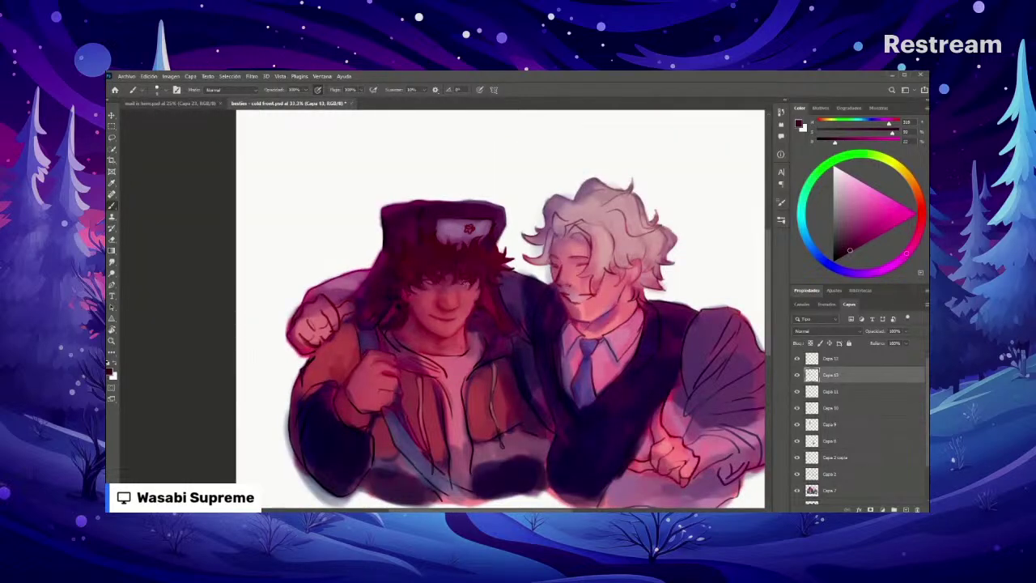
key("ctrl+minus")
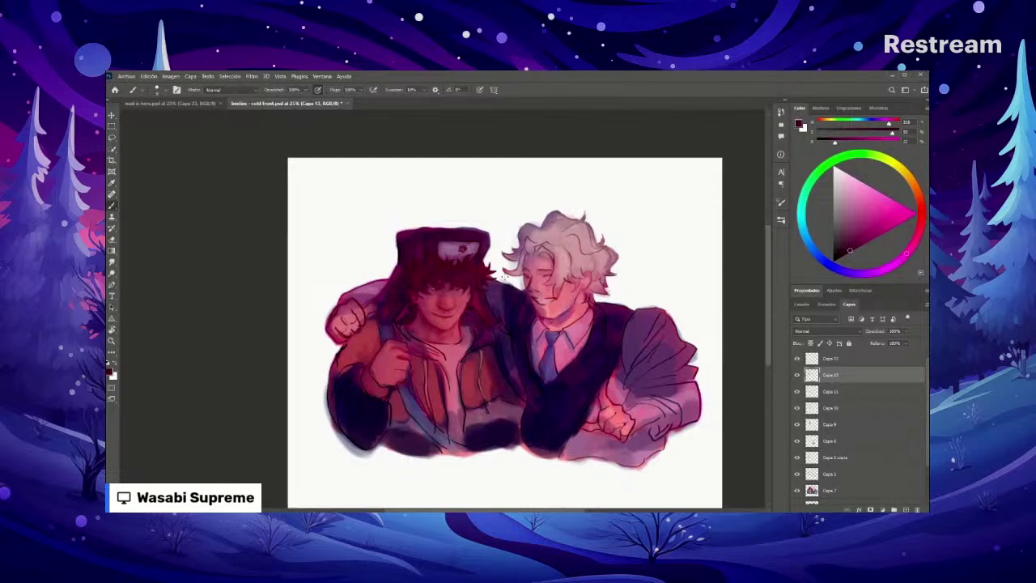
key("ctrl+plus")
key("ctrl+plus")
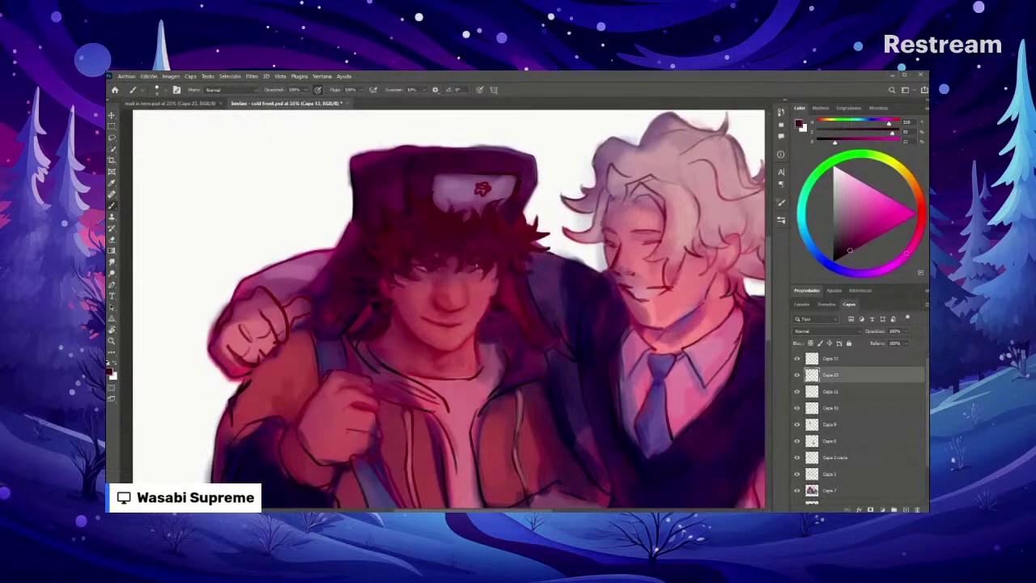
key("ctrl+minus")
key("ctrl+minus")
key("ctrl+minus")
key("ctrl+minus")
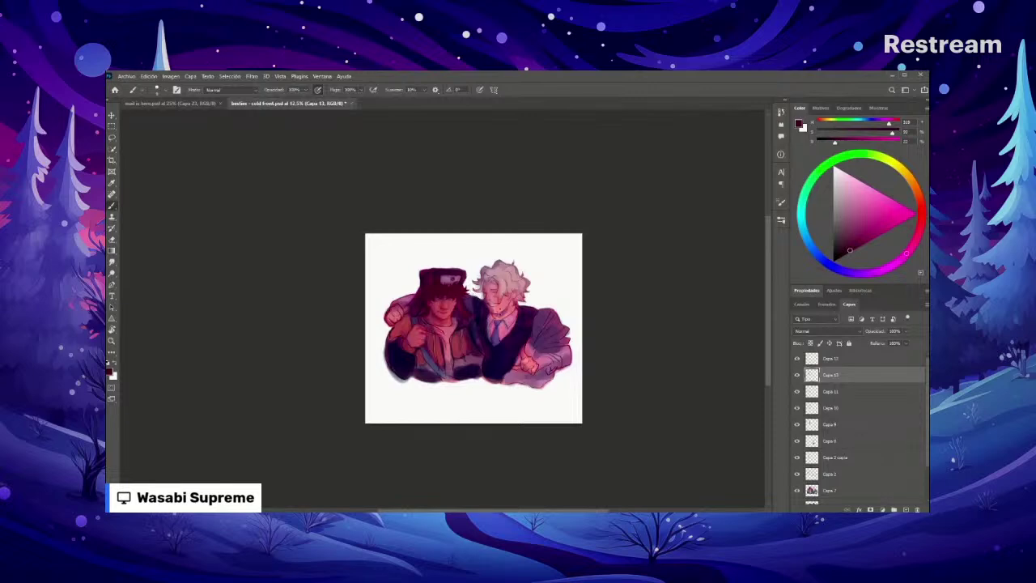
key("ctrl+plus")
key("ctrl+plus")
key("ctrl+plus")
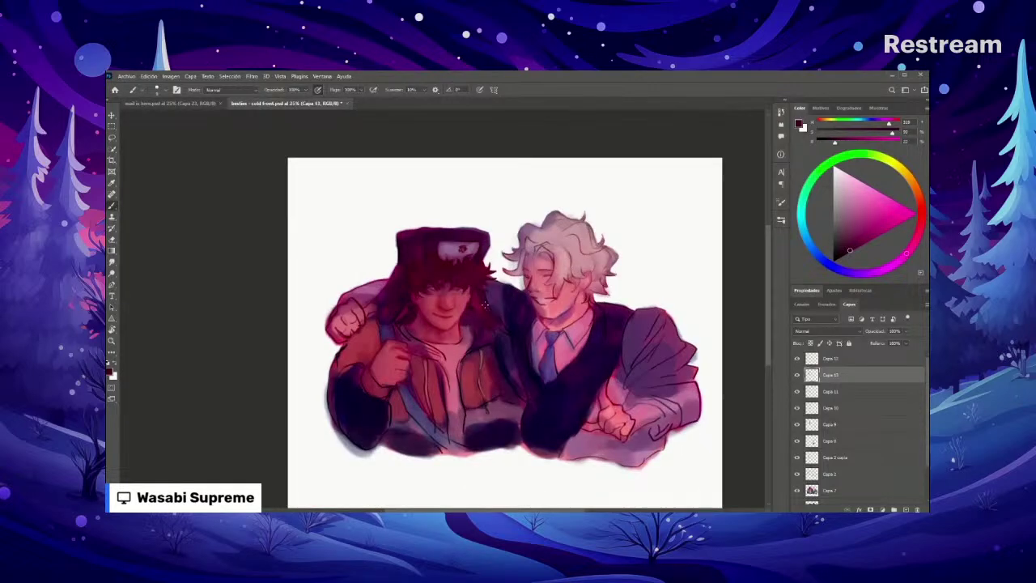
Step: Sample a dark maroon from the inner edge of the ear flap beside the hat-wearing man's cheek
key("ctrl+plus")
key("ctrl+plus")
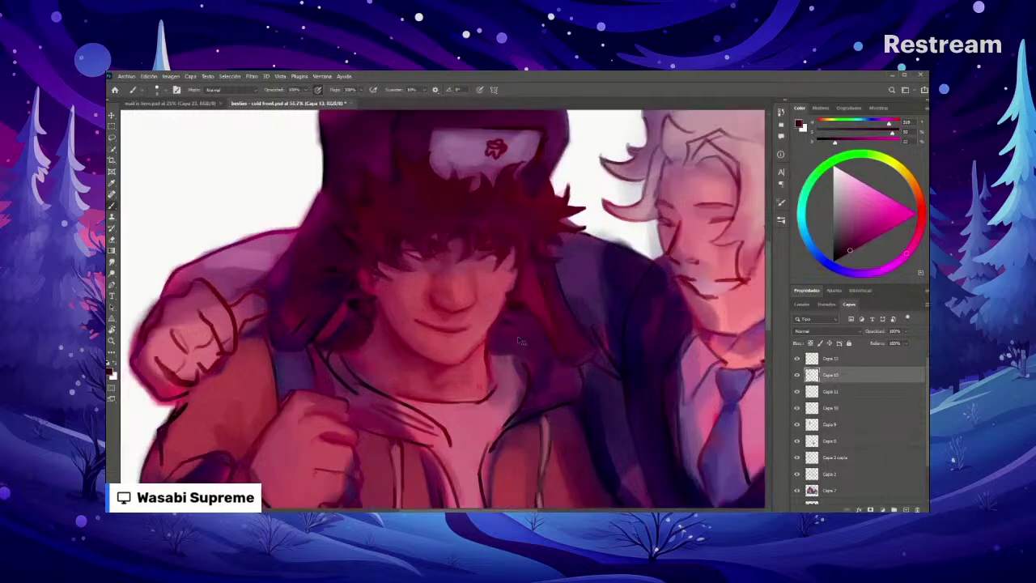
left_click(522, 304, "alt")
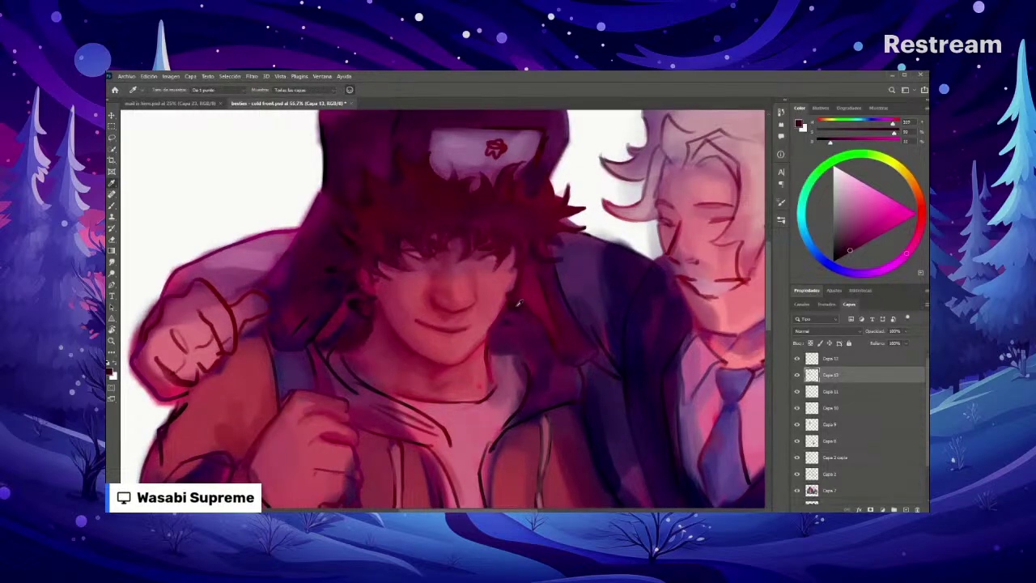
key("ctrl+minus")
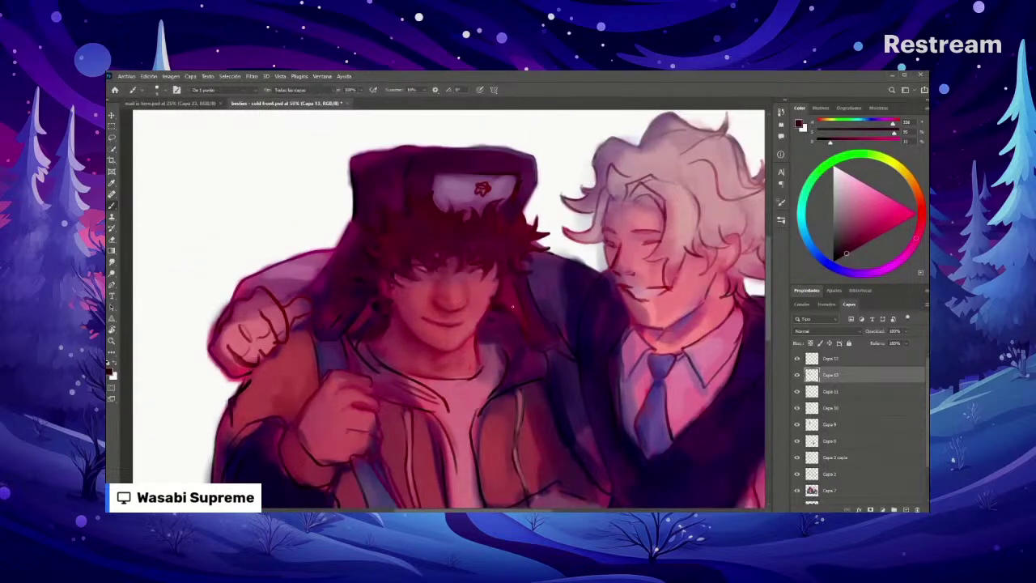
Step: Sample a deep crimson from the ear flap beside the hat-wearing man's cheek and compare the flap with the whole painting
left_click(502, 299, "alt")
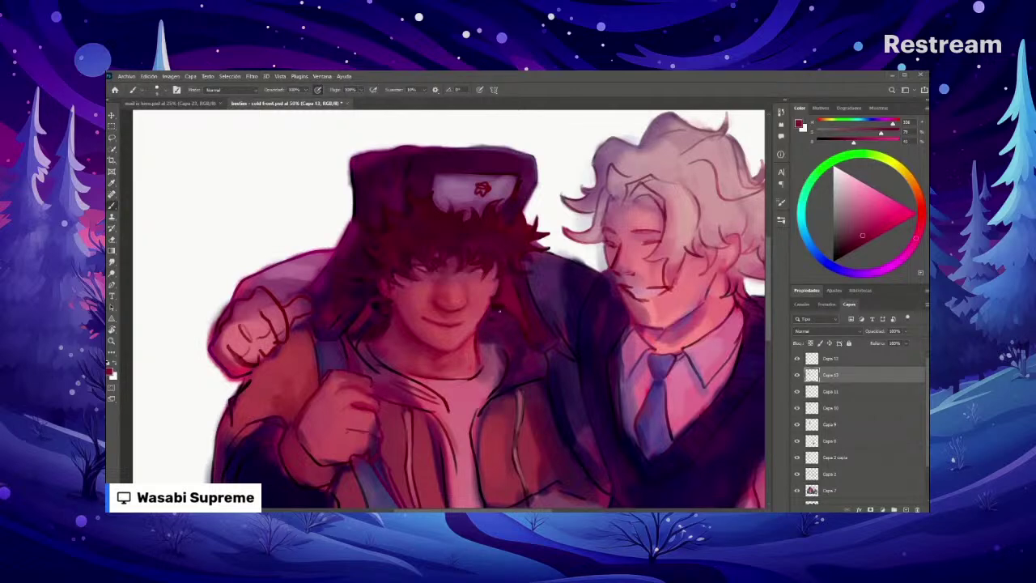
key("ctrl+minus")
key("ctrl+minus")
key("ctrl+minus")
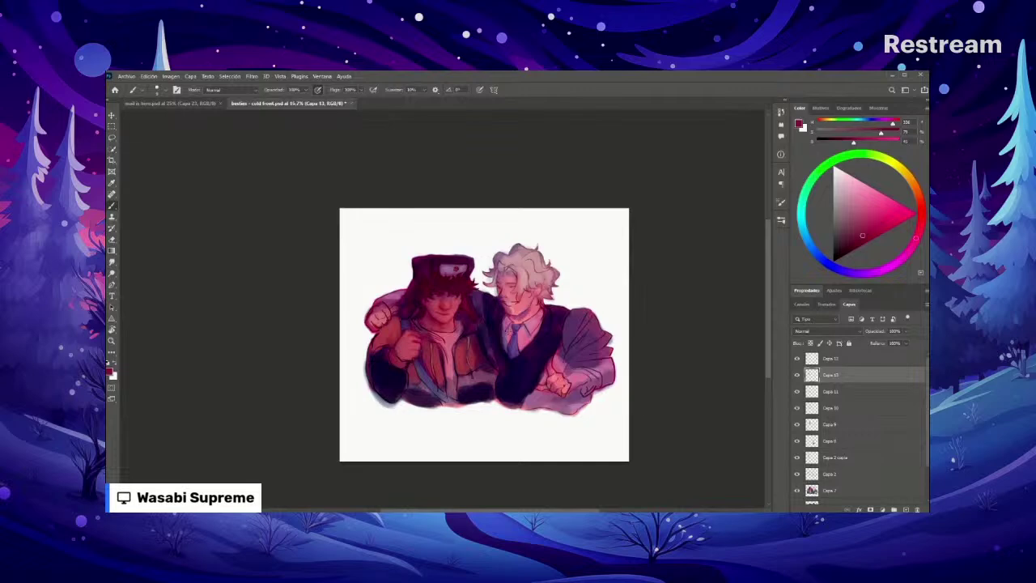
key("ctrl+plus")
key("ctrl+plus")
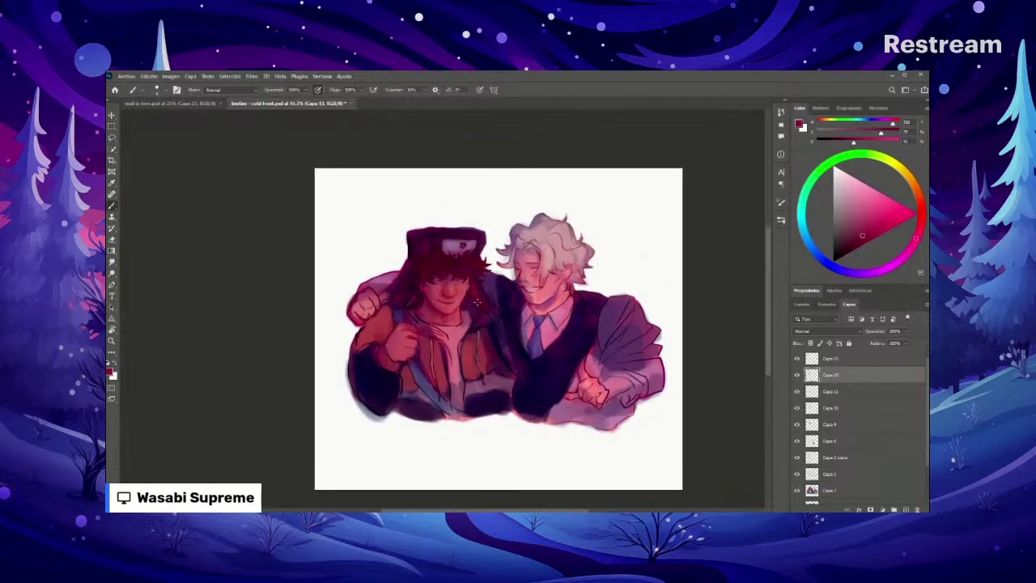
Step: Sample a dark red from the hair tips above that ear flap and check both figures at small and medium scale
left_click(486, 273, "alt")
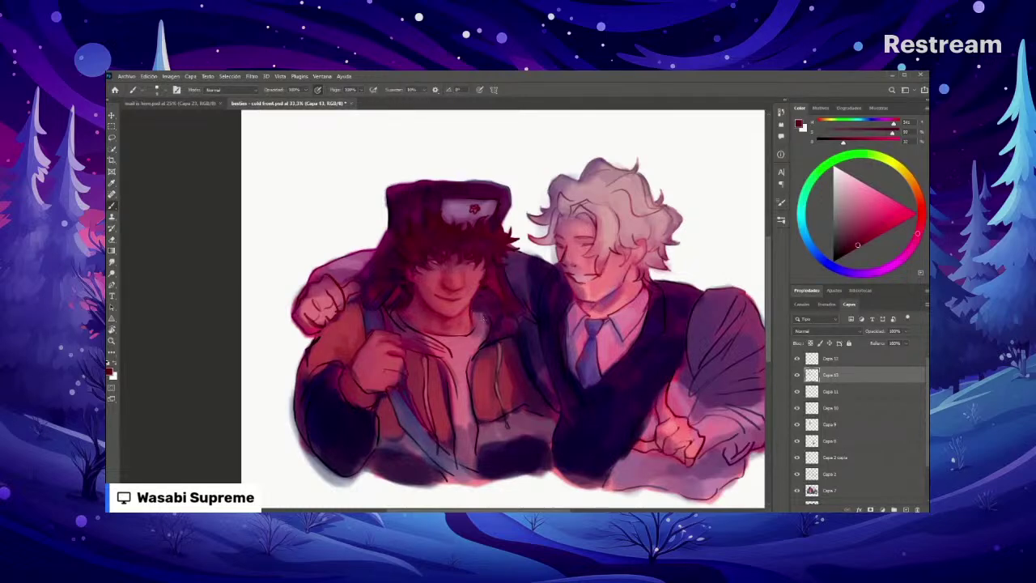
scroll(483, 320, "down", 2)
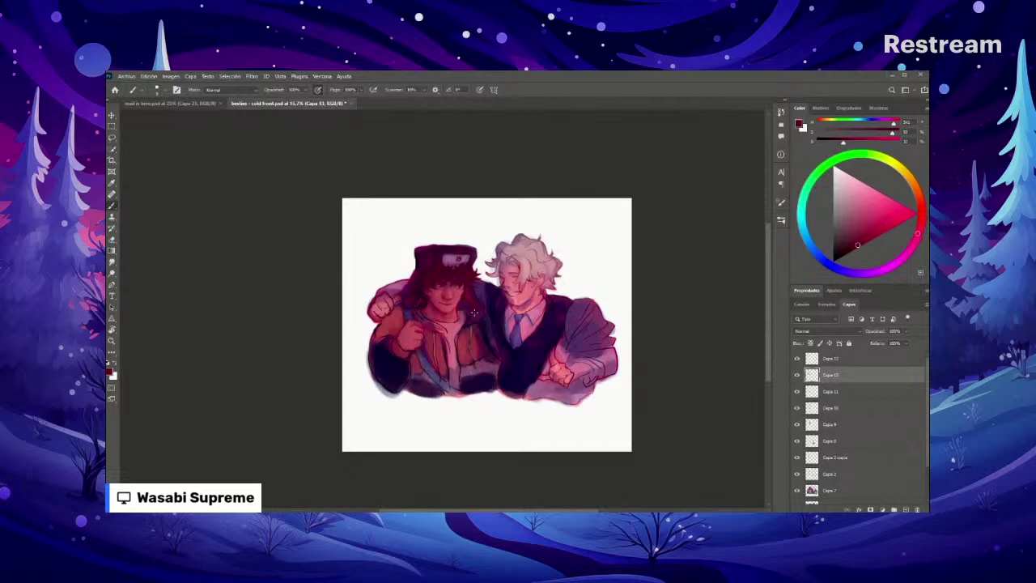
scroll(483, 325, "up", 2)
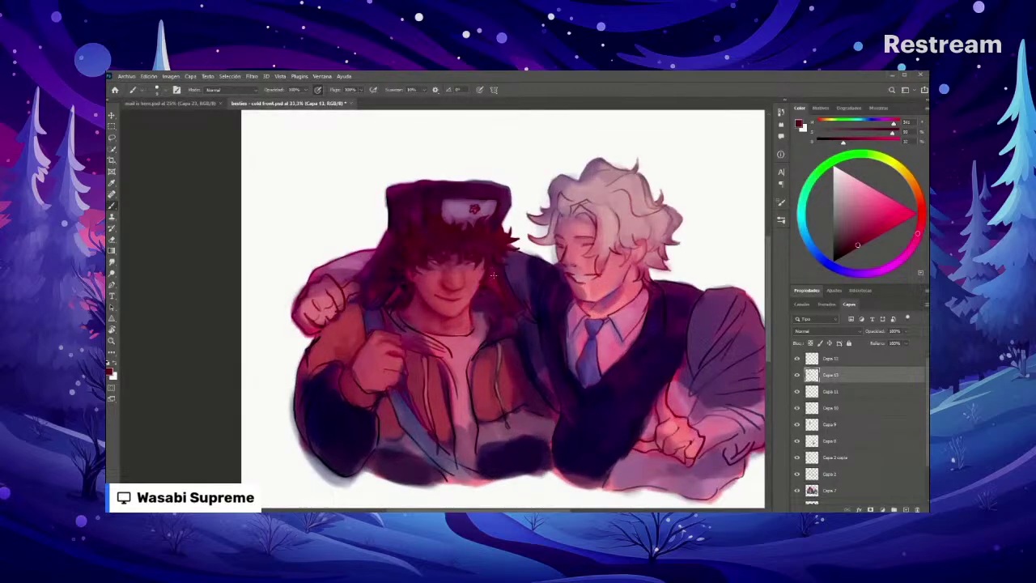
scroll(531, 294, "down", 2)
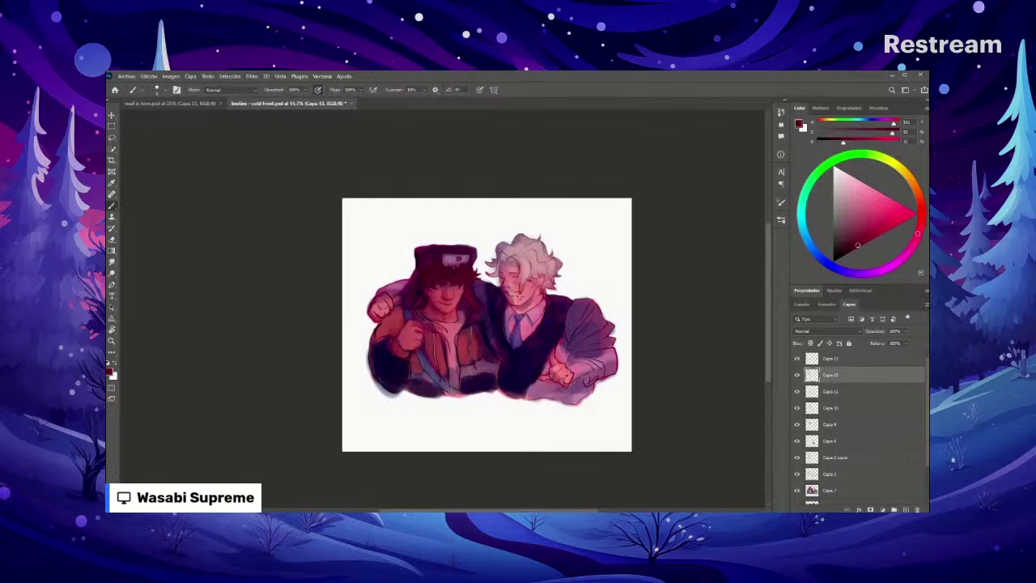
scroll(547, 295, "up", 2)
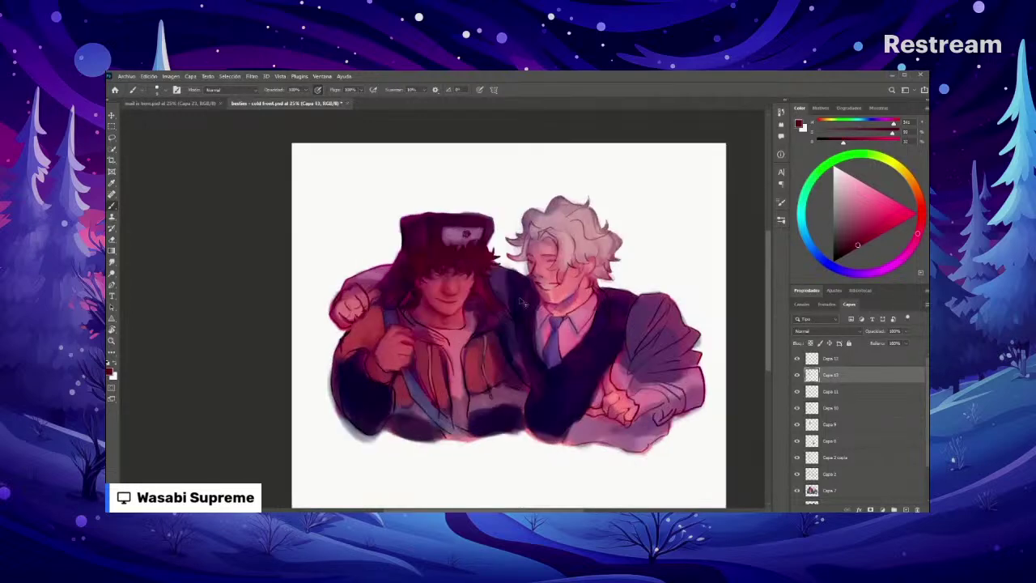
Step: Adjust the brush size and sample plum tones from the shadow between the hat-wearing man's cheek and the ear flap nearest the white-haired man
right_click(547, 294)
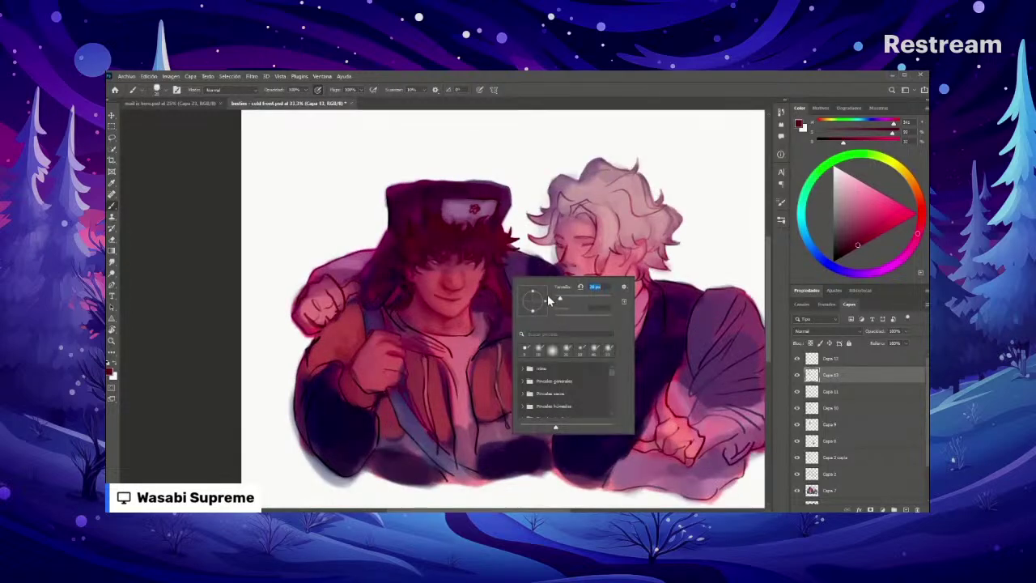
key("Escape")
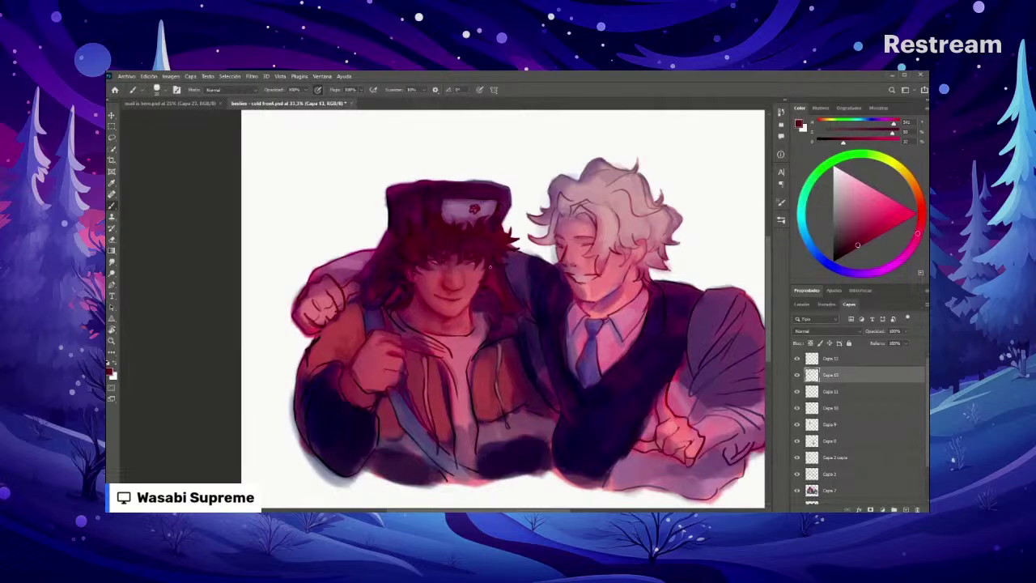
scroll(503, 278, "up", 1)
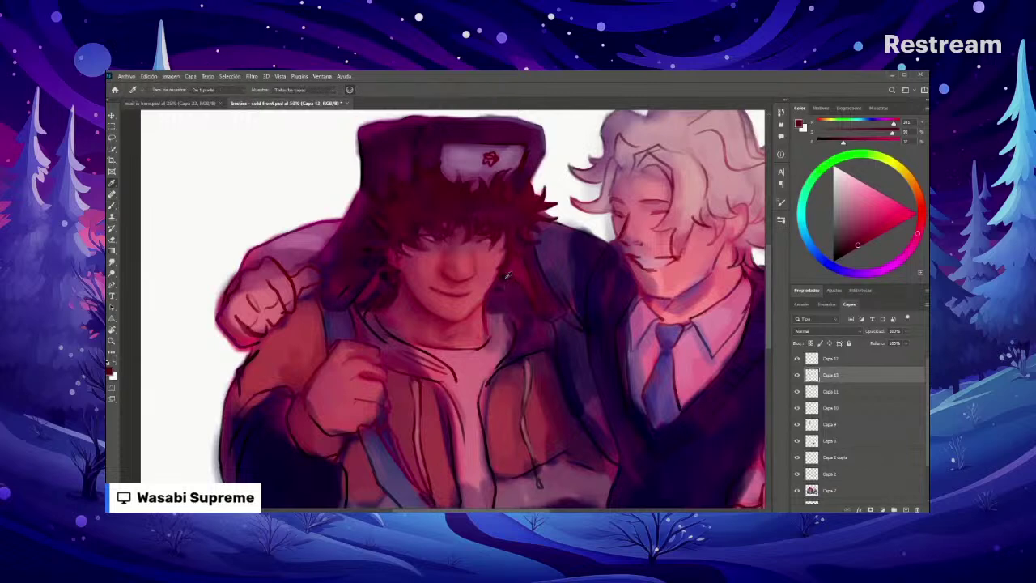
left_click(492, 281, "alt")
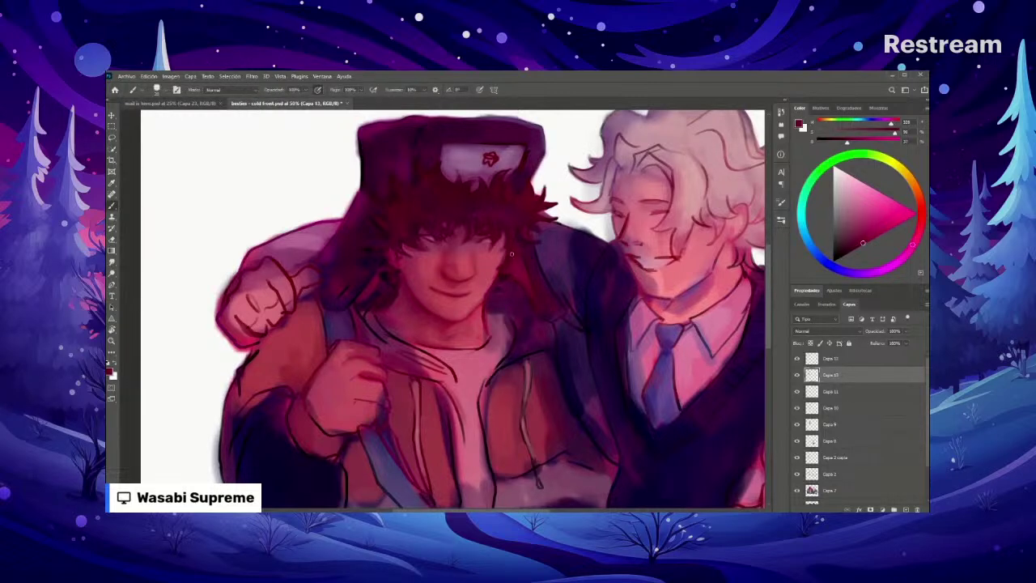
left_click(492, 284, "alt")
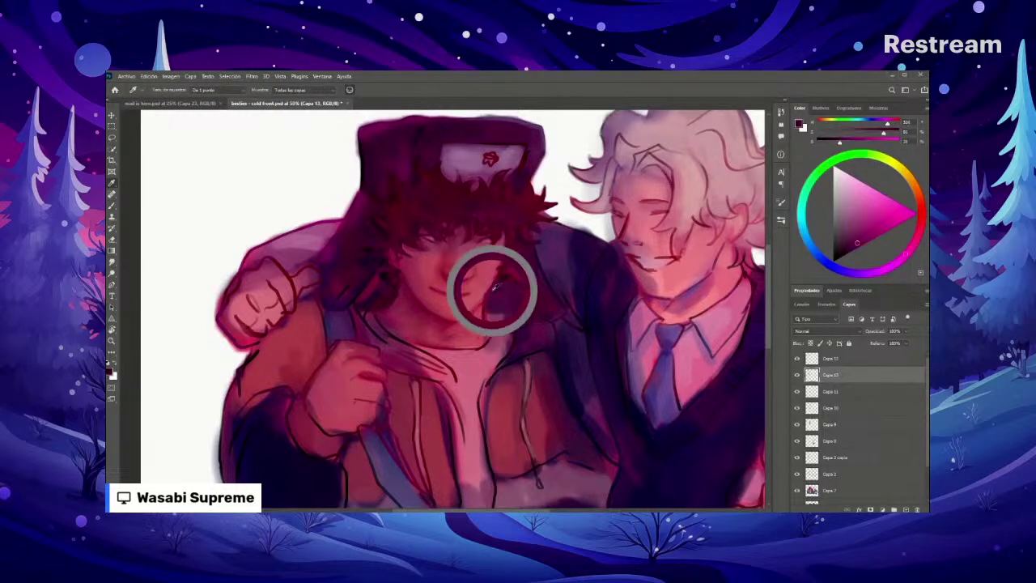
left_click_drag(494, 285, 495, 283)
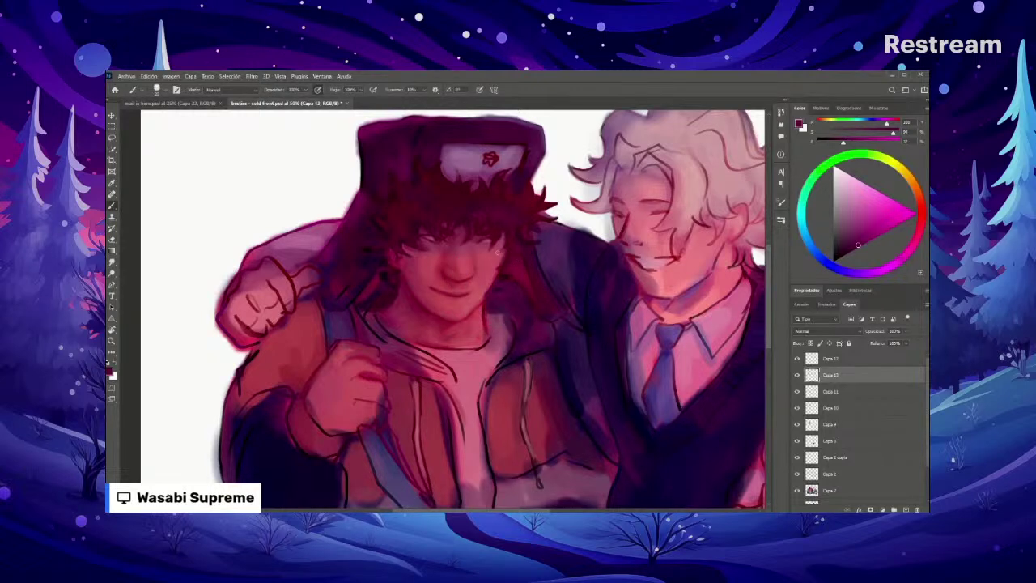
Step: Sample a deep violet from the ear flap beside the raised fist and a dark plum from the fringe, and compare them with the whole painting
key("alt")
left_click(329, 265, "alt")
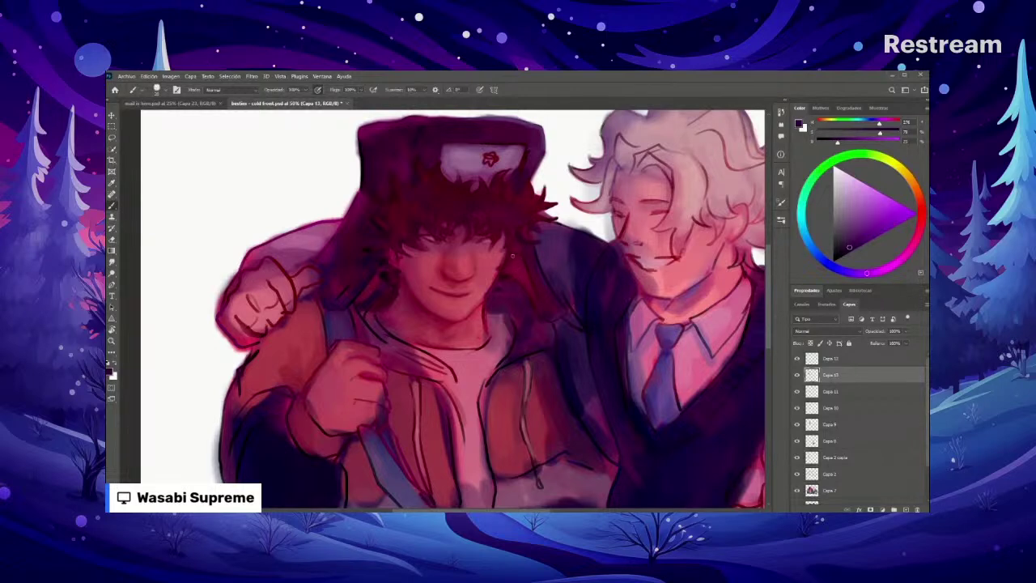
left_click(418, 229, "alt")
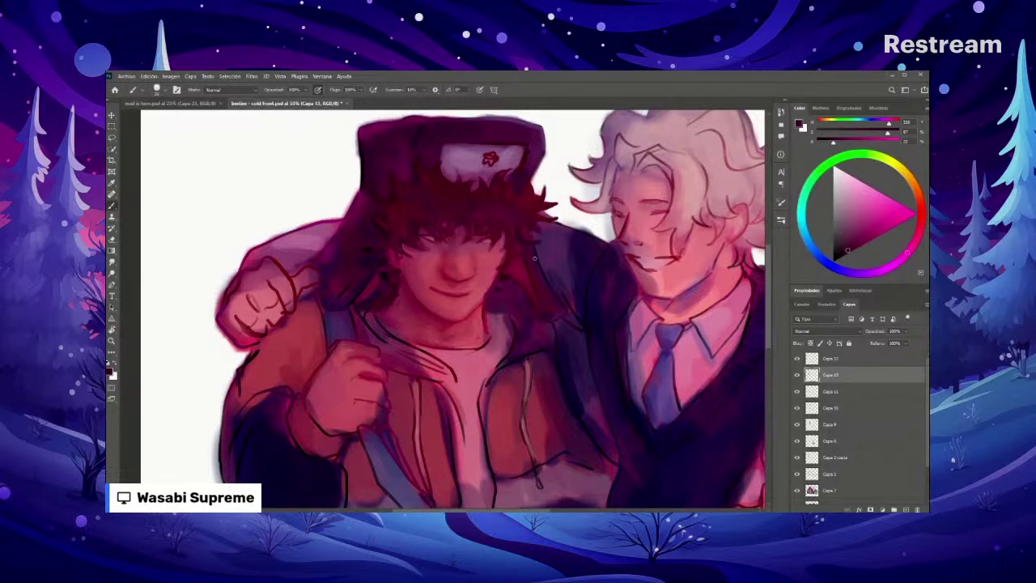
scroll(533, 268, "down", 2)
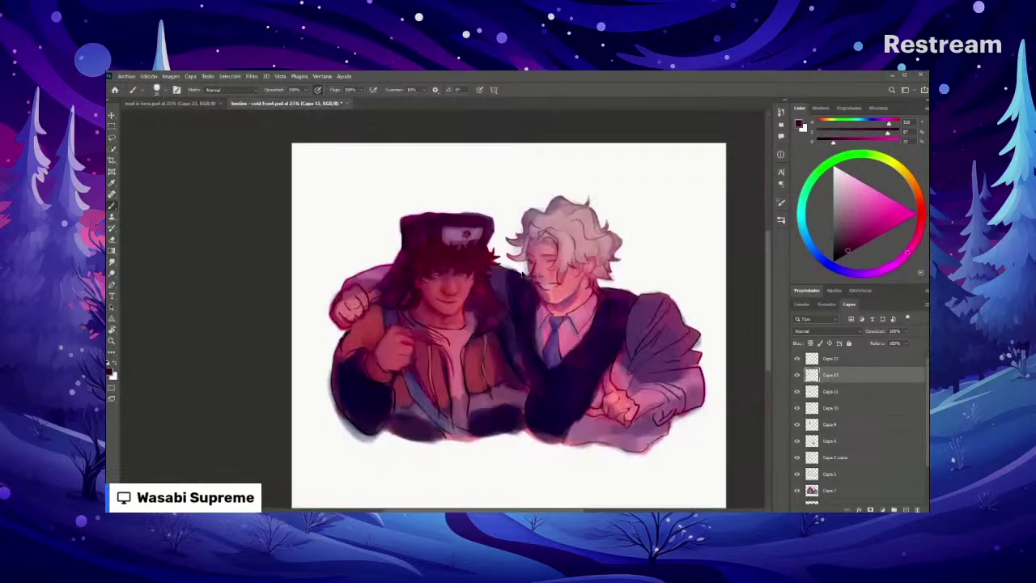
scroll(518, 272, "down", 2)
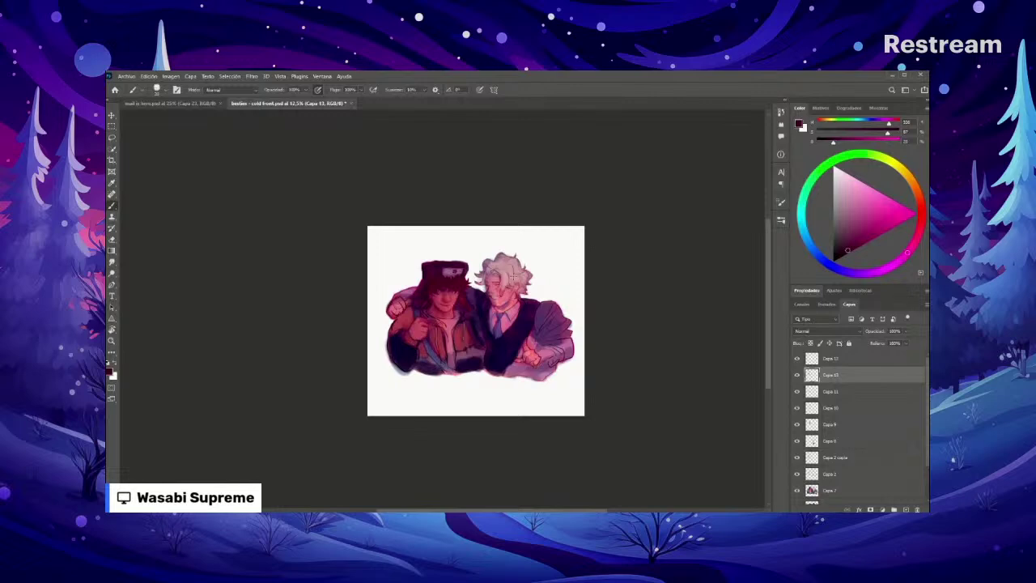
scroll(518, 272, "up", 3)
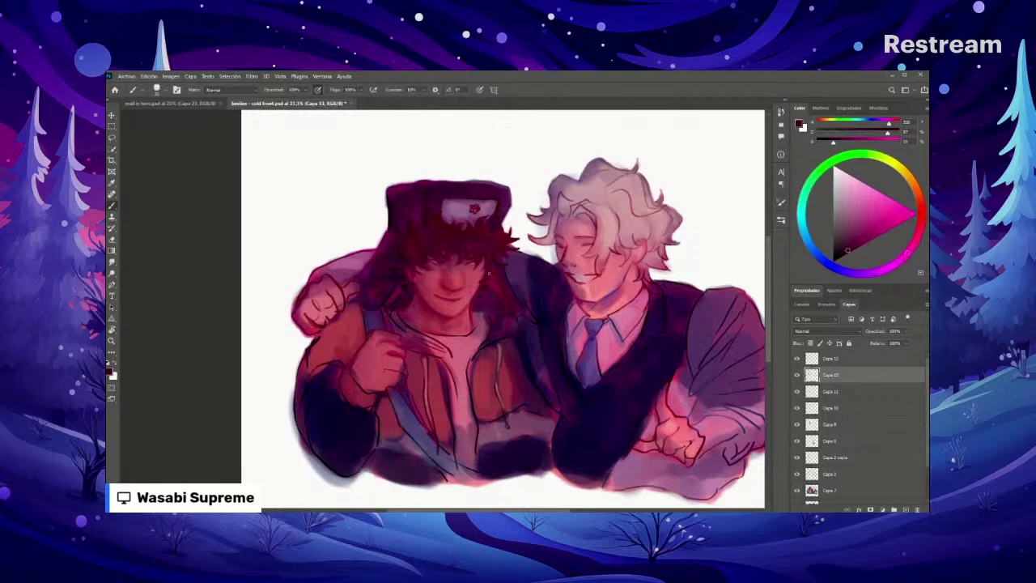
Step: Pick a muted magenta for the ear flap beside the raised fist and reduce the brush size
mouse_move(479, 300)
left_mouse_down()
mouse_move(548, 317)
mouse_move(576, 337)
mouse_move(568, 334)
left_mouse_up()
scroll(457, 295, "up", 2)
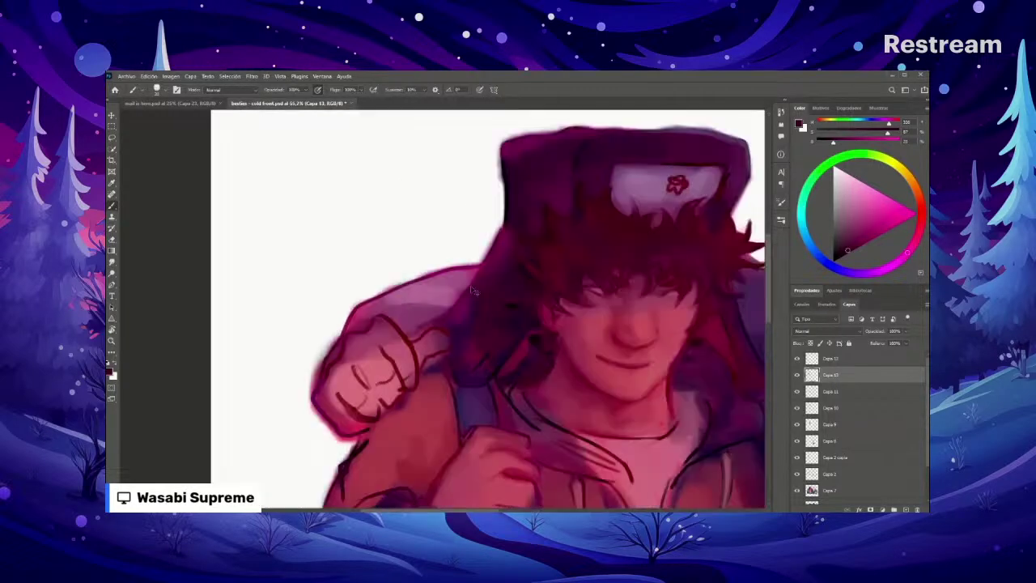
key("5")
right_click(498, 256)
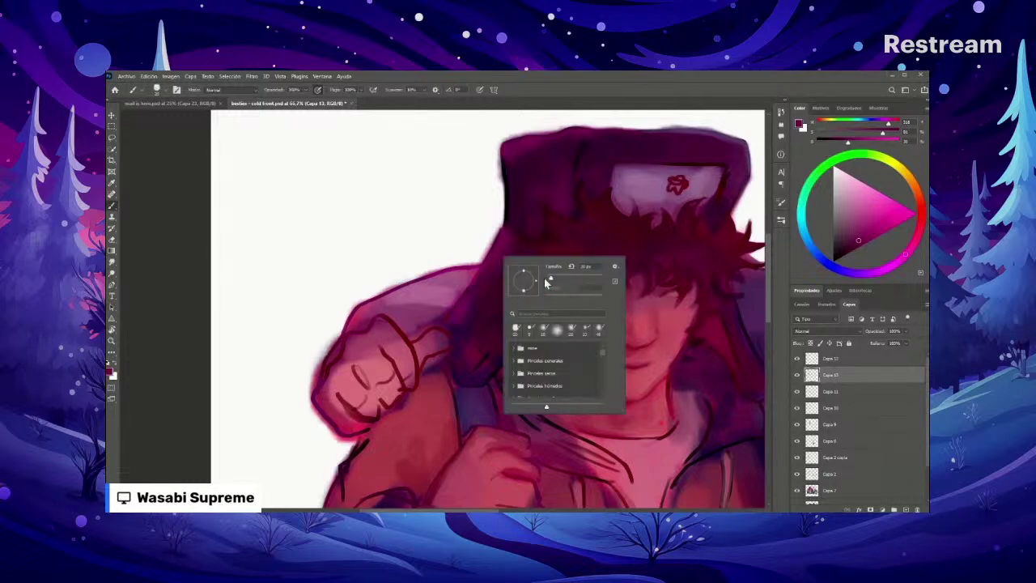
key("Return")
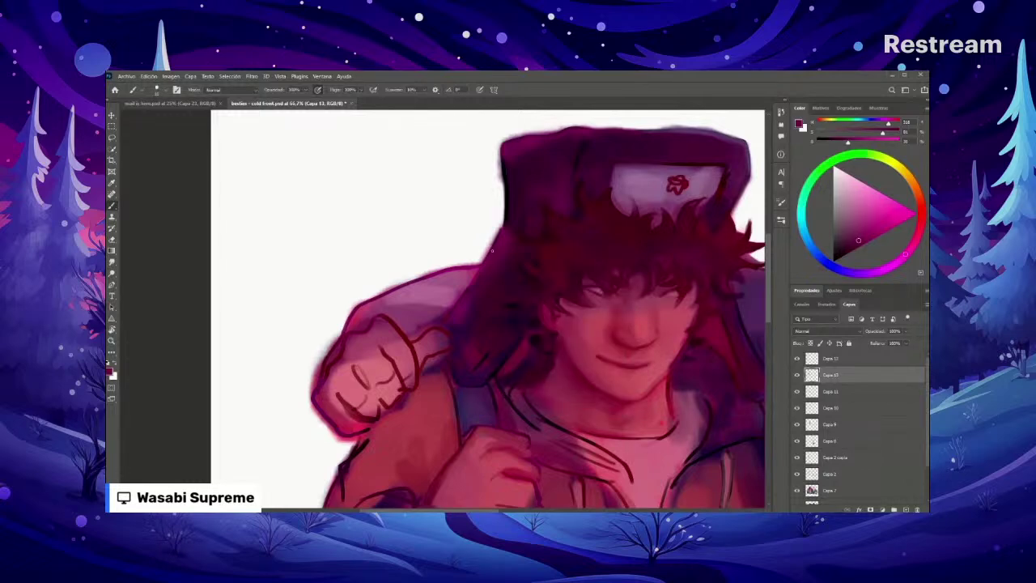
Step: Sample a vivid magenta from the outer edge of the ear flap beside the raised fist and check that edge against both figures
left_click(471, 277, "alt")
scroll(465, 349, "down", 10)
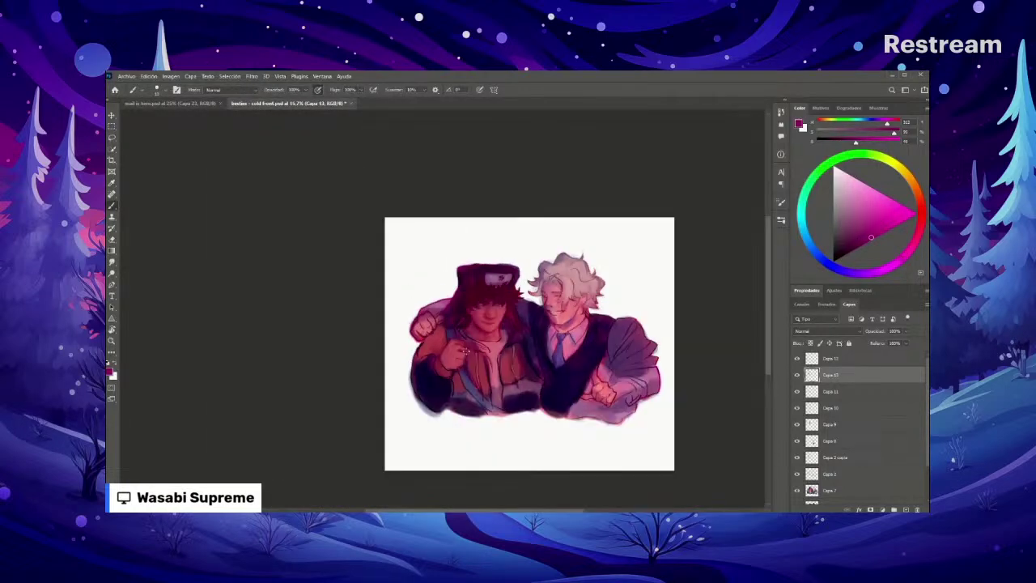
scroll(467, 351, "up", 2)
scroll(471, 358, "up", 3)
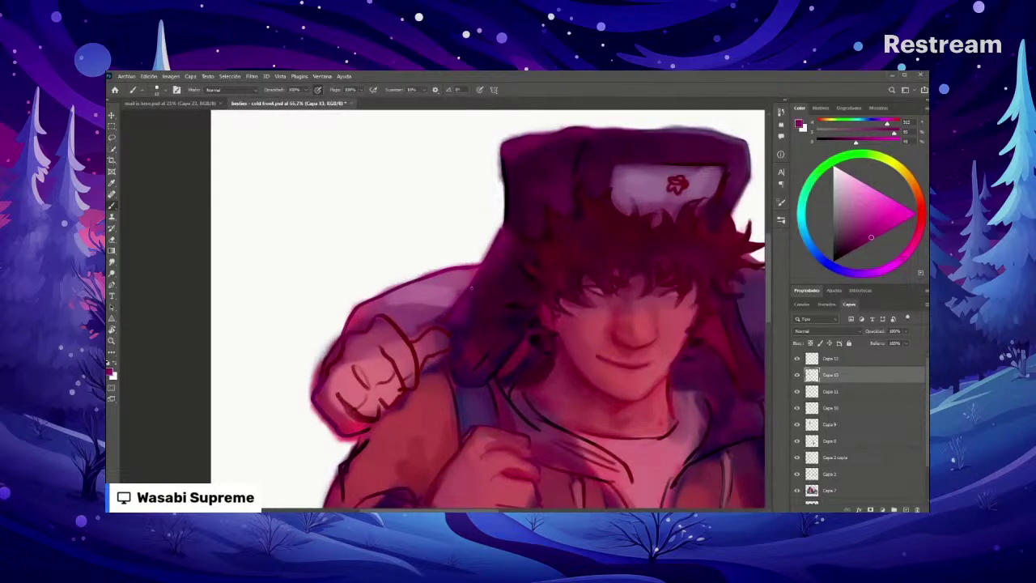
Step: Sample a darker magenta from the lower part of that ear flap and compare the flap and collar with the whole painting
left_click(458, 303, "alt")
left_click_drag(488, 315, 458, 342)
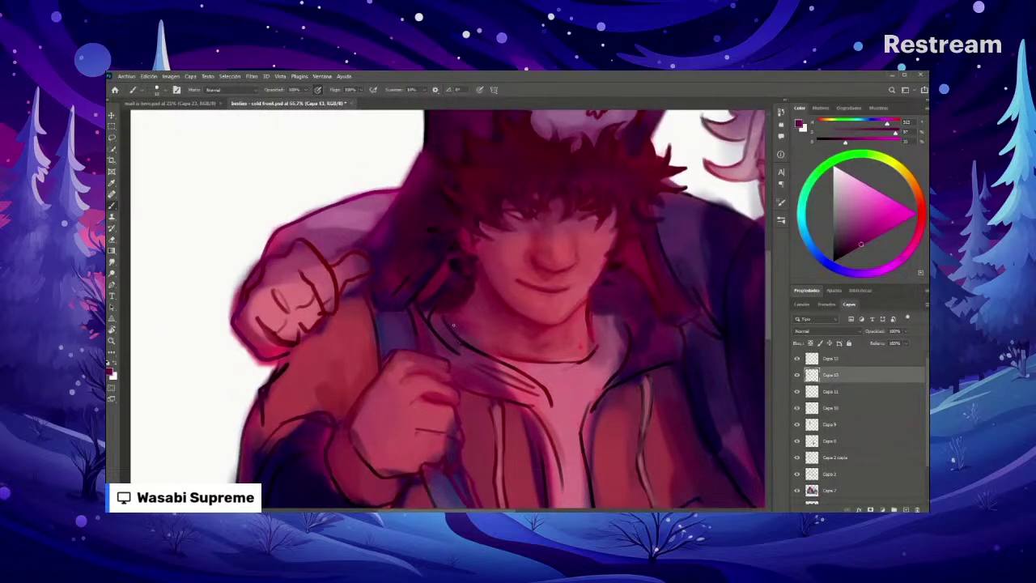
scroll(456, 326, "down", 3)
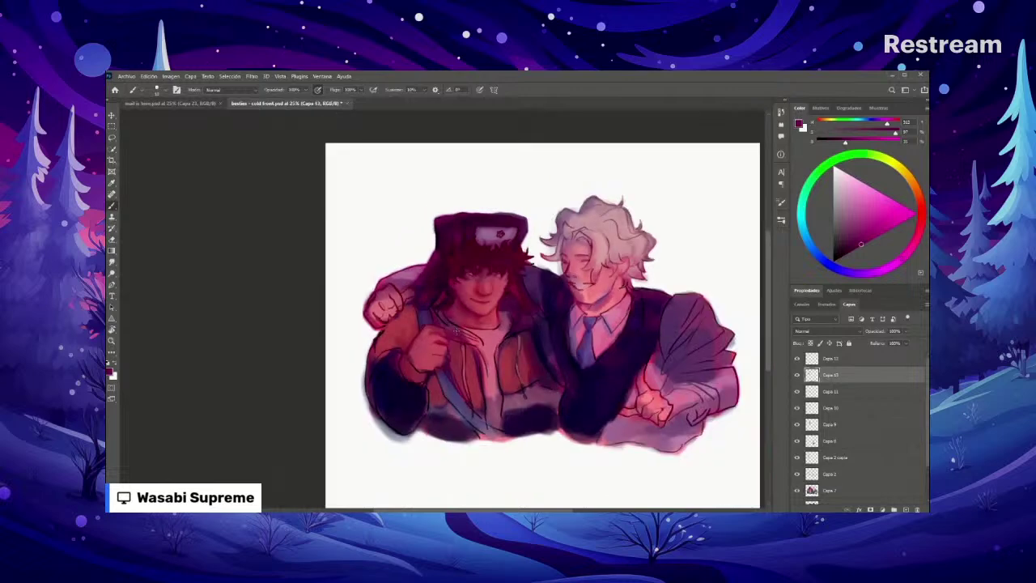
left_click_drag(458, 340, 468, 335)
key("ctrl+plus")
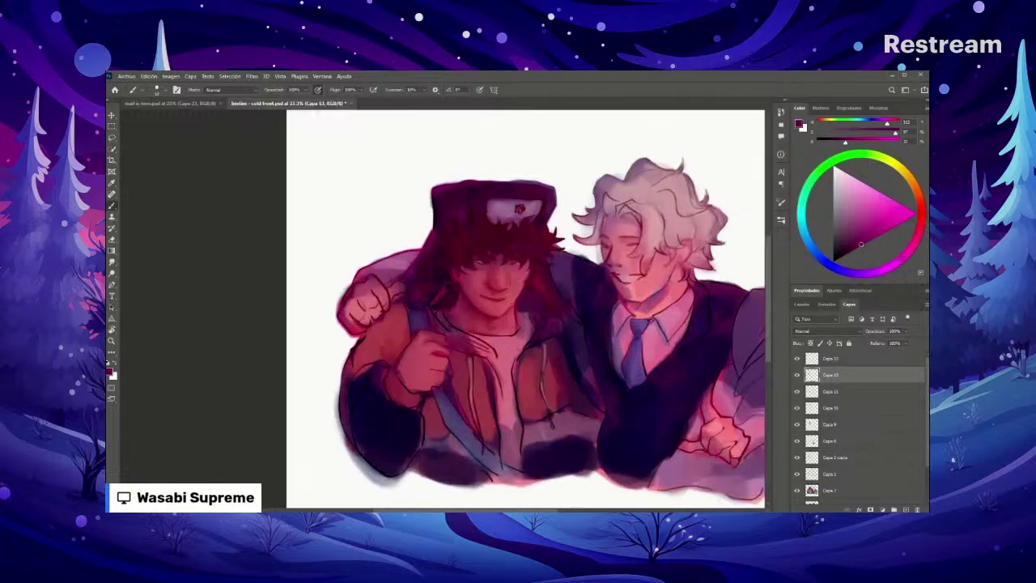
Step: Sample a dark maroon from the hair beneath the hat's badge and compare the hair with both figures
left_click_drag(518, 243, 513, 305)
key("ctrl+plus")
key("ctrl+plus")
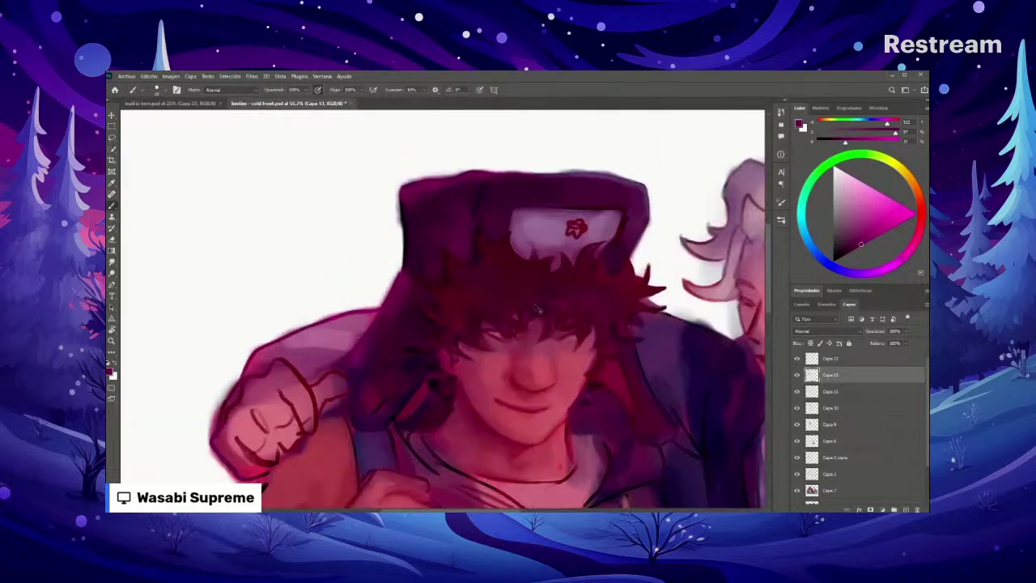
key("i")
left_click(571, 267)
key("b")
key("ctrl+minus")
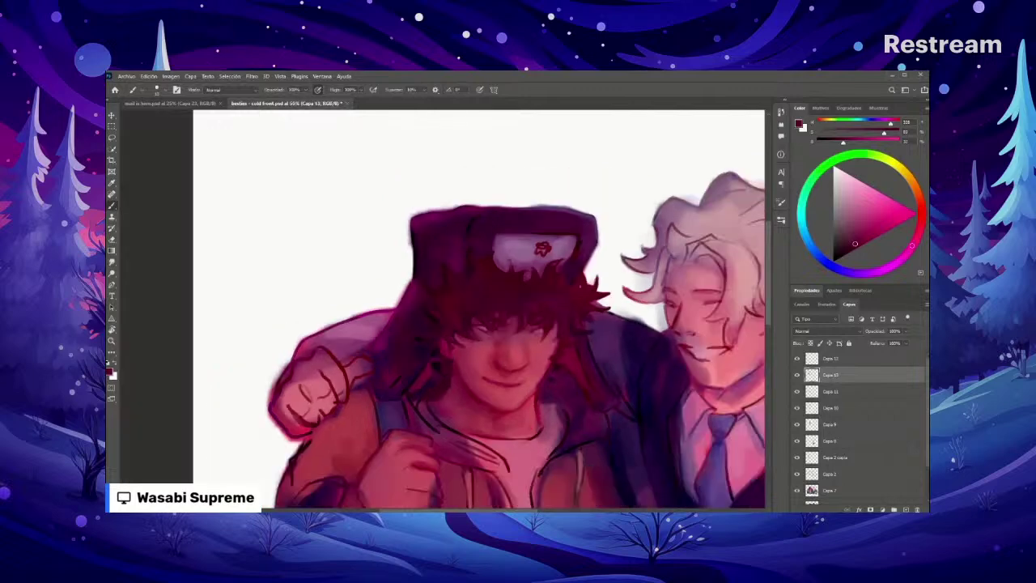
key("ctrl+minus")
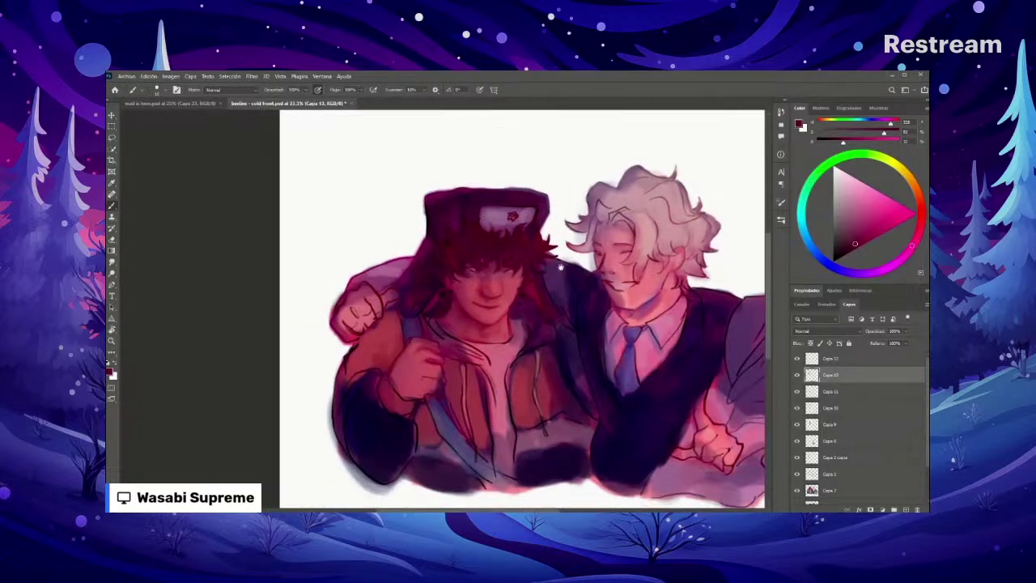
Step: Pick a near-black purple for the hair beside the ear flap near the raised fist and check the area against the whole painting
left_click_drag(573, 251, 597, 259)
key("ctrl+plus")
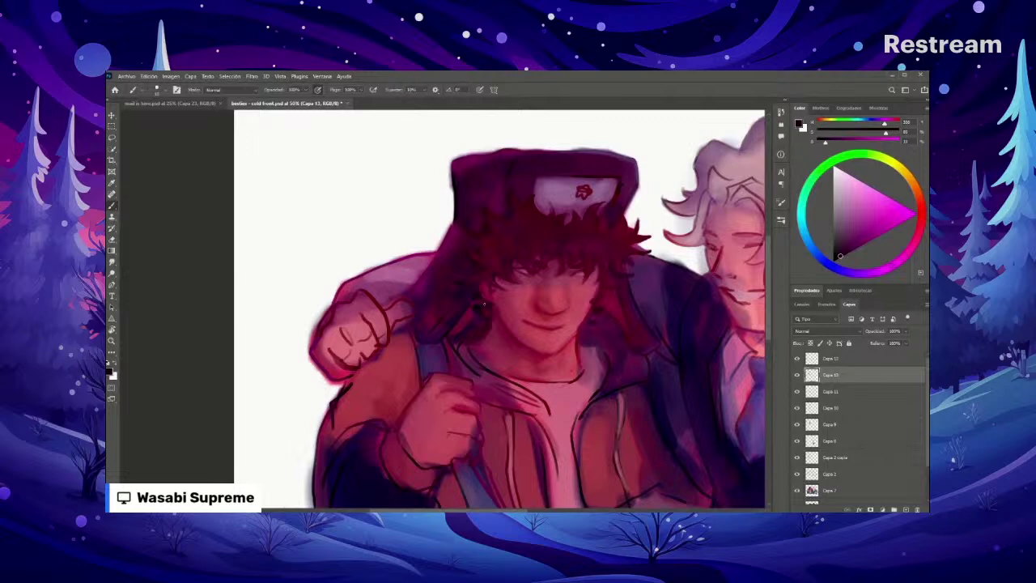
key("ctrl+minus")
key("ctrl+minus")
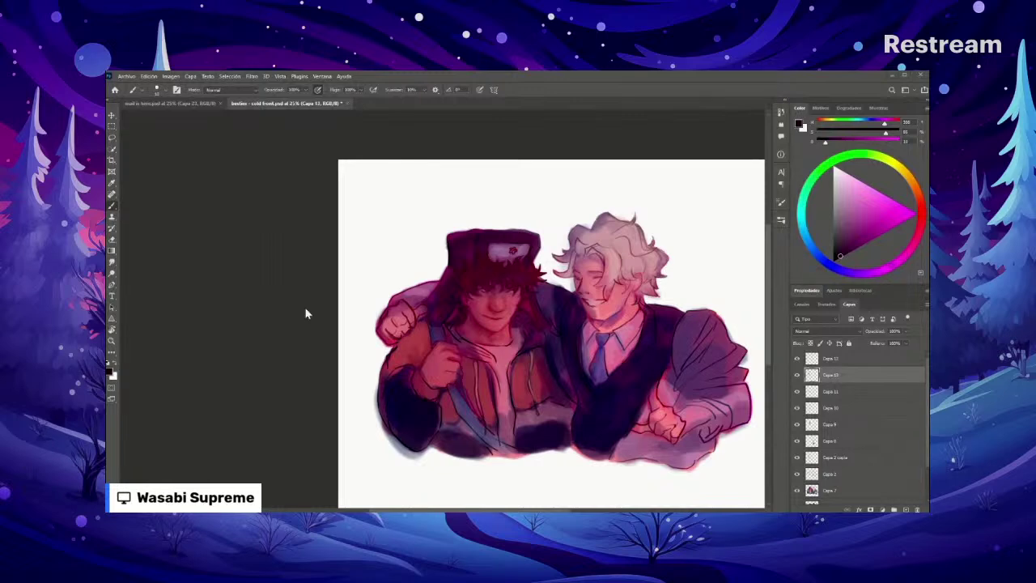
Step: Sample a near-black plum where the hair meets the ear flap near the raised fist and review the hat and hair
key("ctrl+plus")
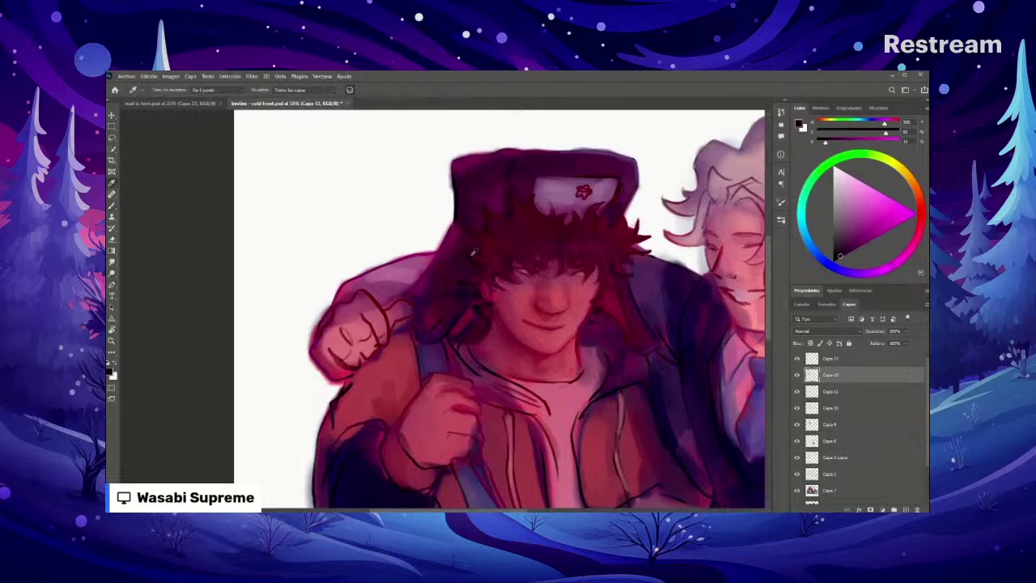
left_click(465, 267, "alt")
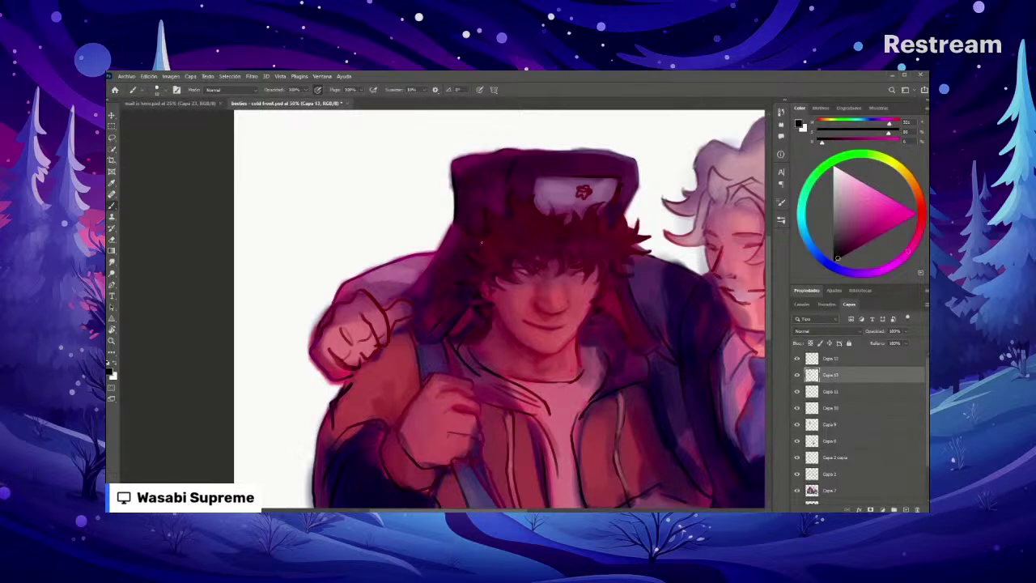
key("ctrl+minus")
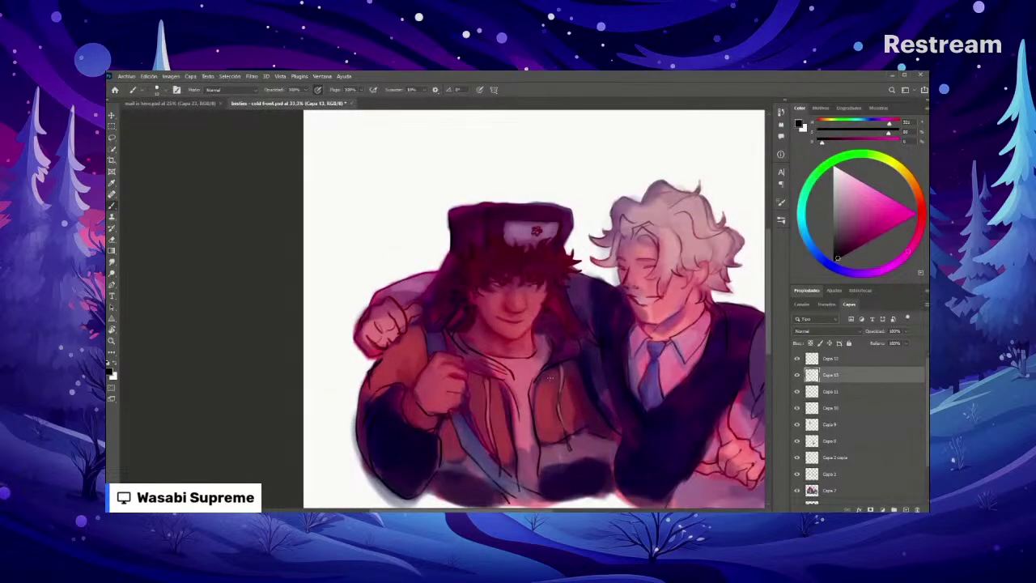
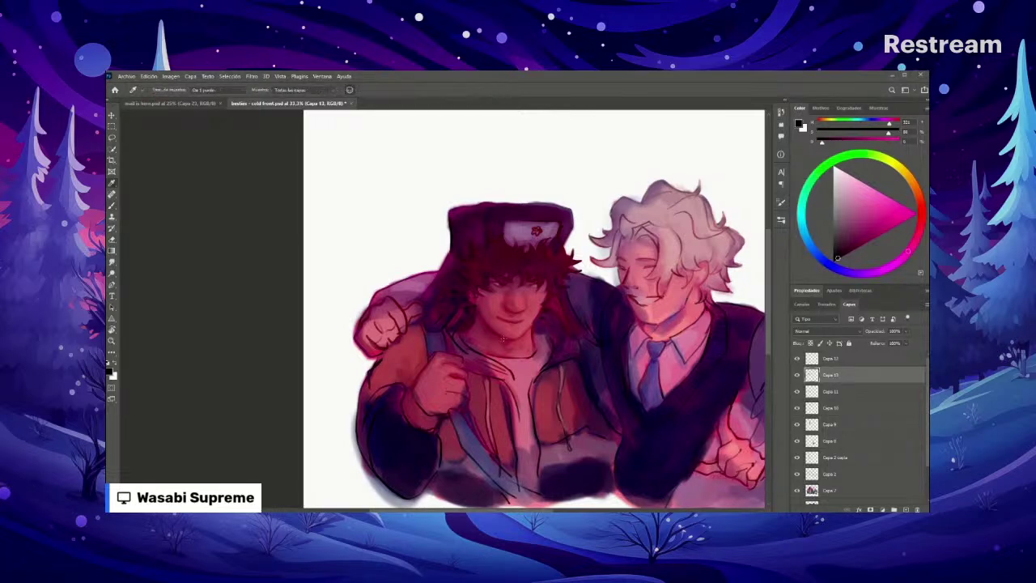
Step: Sample a deep crimson from the shaded neck and a dark maroon where it meets the shirt collar, comparing the area with the whole painting
left_click(496, 335, "alt")
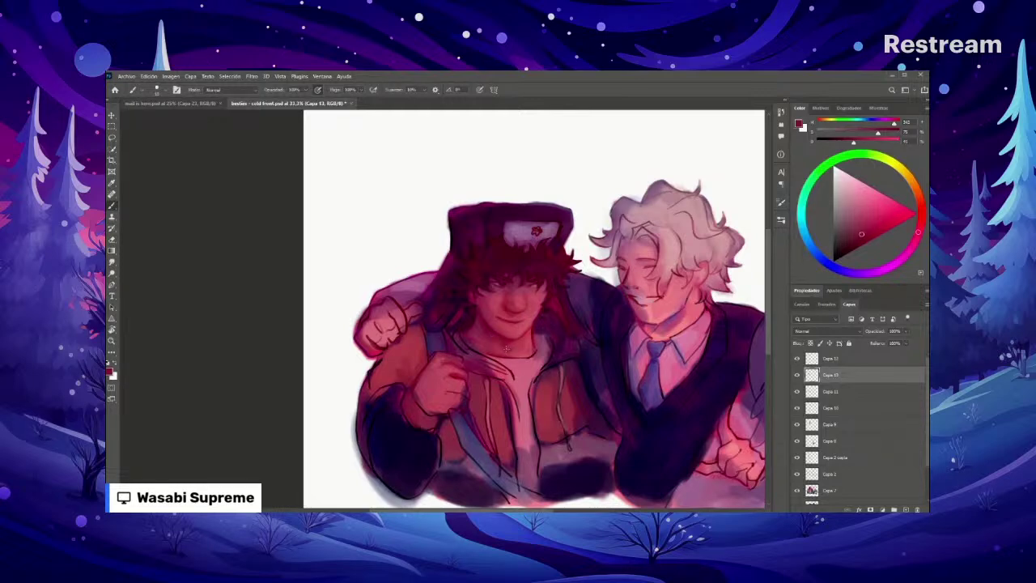
key("ctrl+plus")
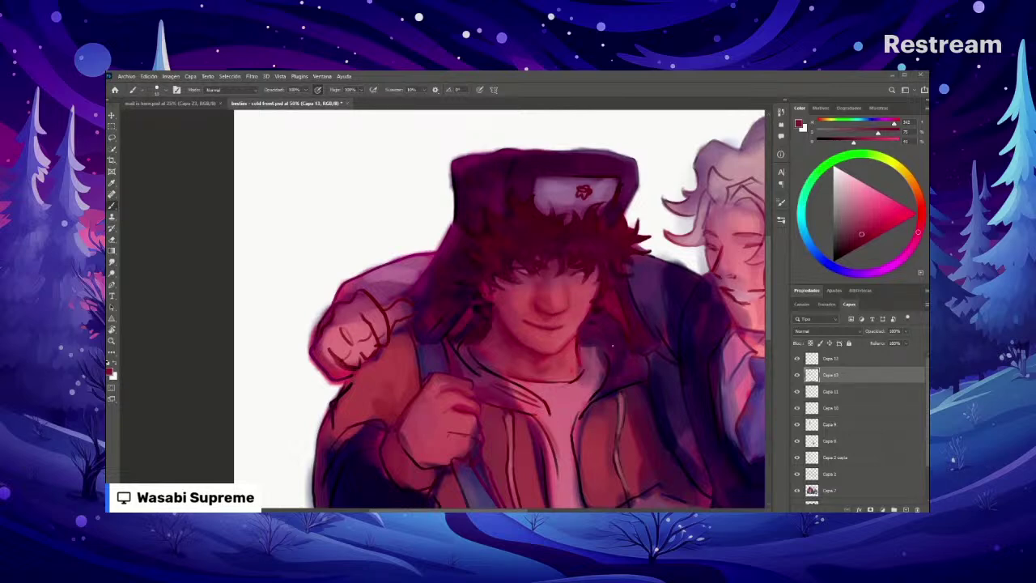
left_click(579, 350, "alt")
left_click(578, 344, "alt")
scroll(518, 332, "down", 6)
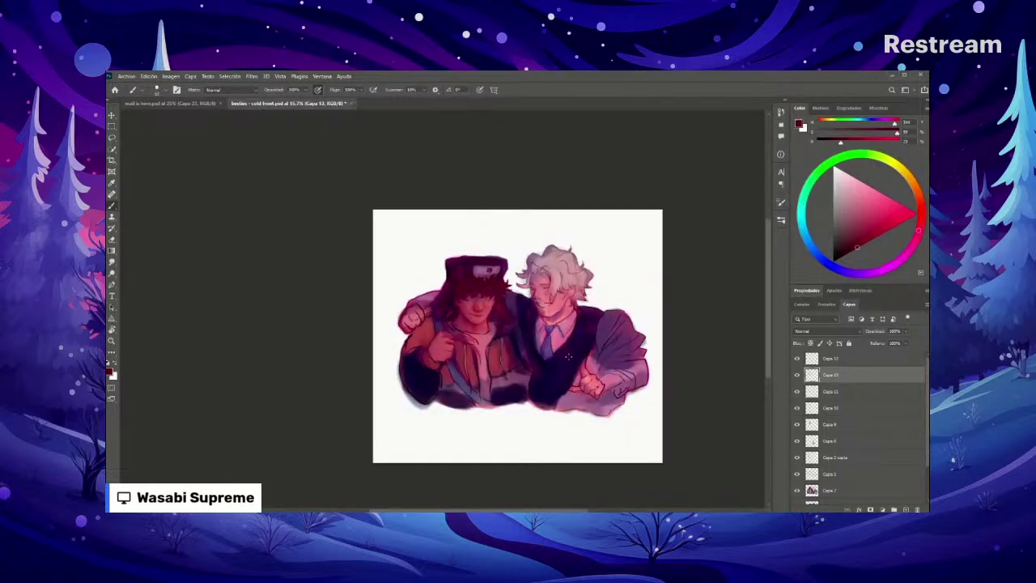
scroll(568, 356, "up", 2)
scroll(560, 356, "up", 3)
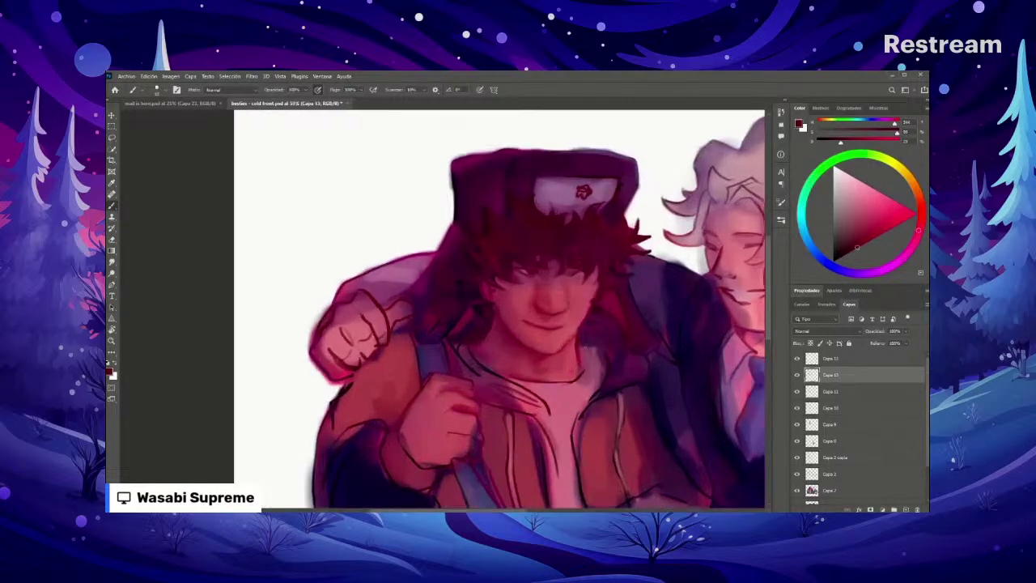
Step: Resample the dark maroon along the hatted man's neck edge and review the neck shading against both figures
left_click(580, 340, "alt")
scroll(581, 343, "down", 4)
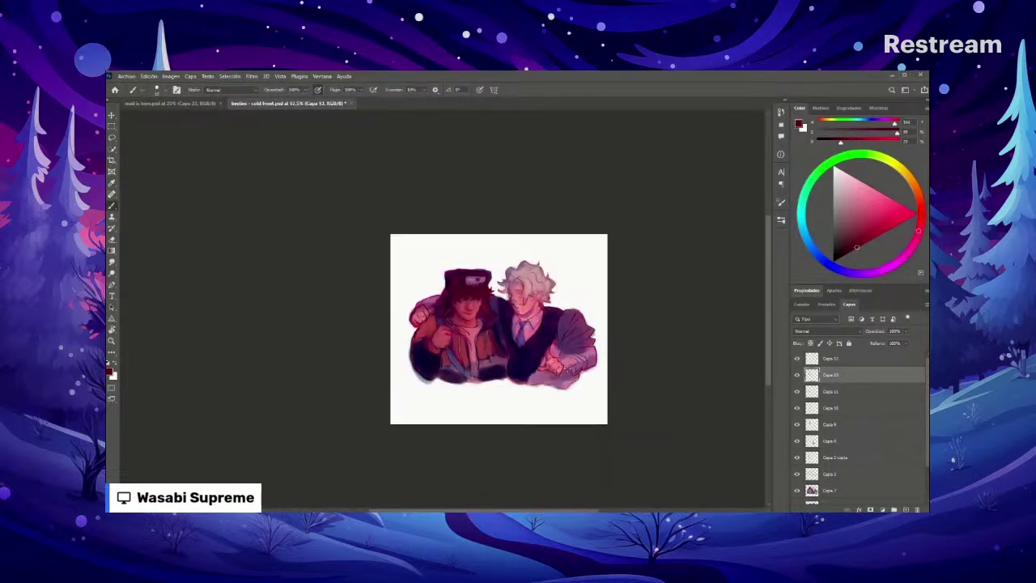
key("ctrl+plus")
key("ctrl+plus")
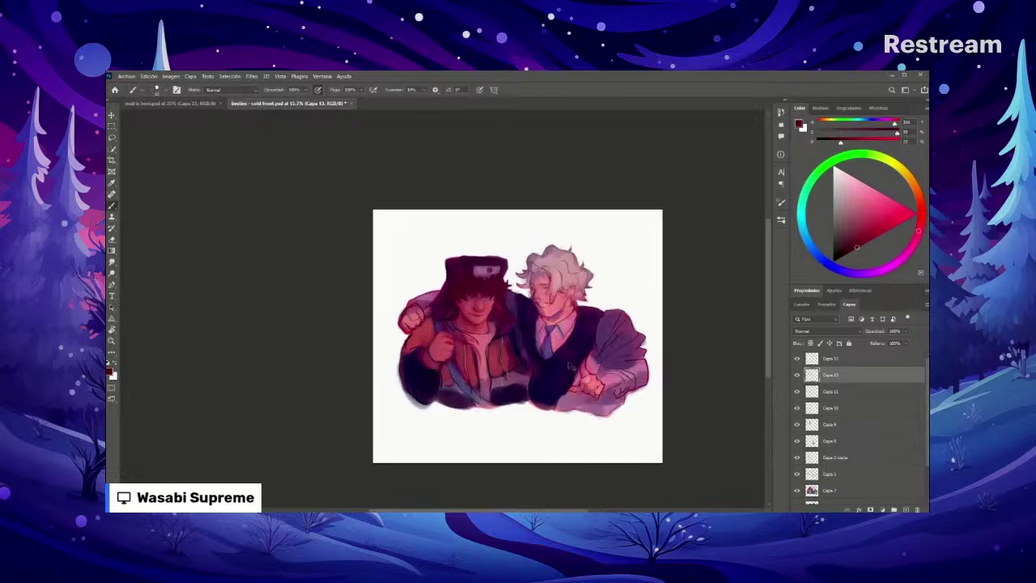
key("ctrl+plus")
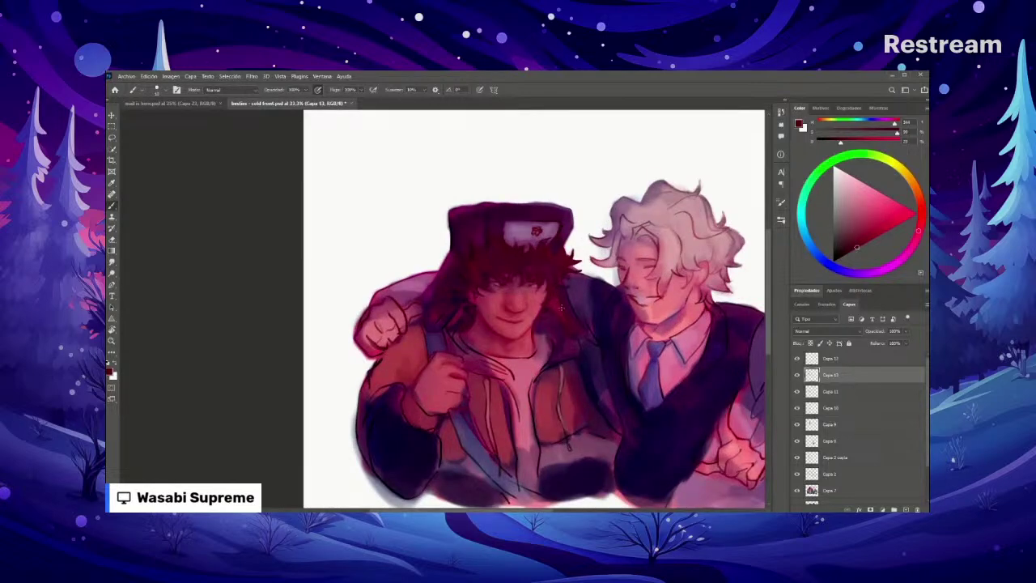
Step: Dab a sampled near-black plum onto the hair beside the white-haired man's shoulder, and pick a dark violet from that shoulder
key("alt")
left_click(557, 286, "alt")
right_click(570, 317)
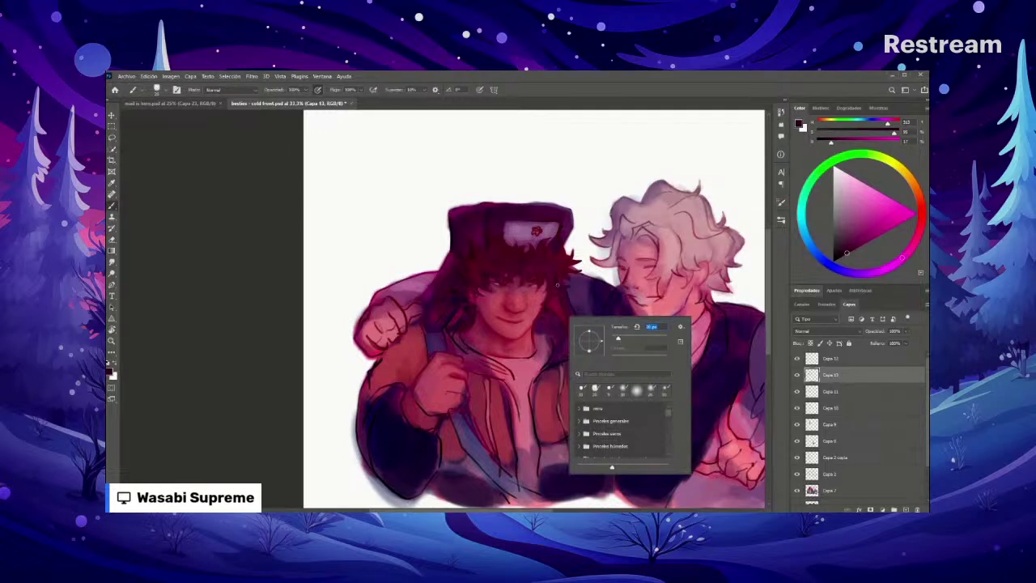
left_click(557, 284)
scroll(559, 297, "down", 4)
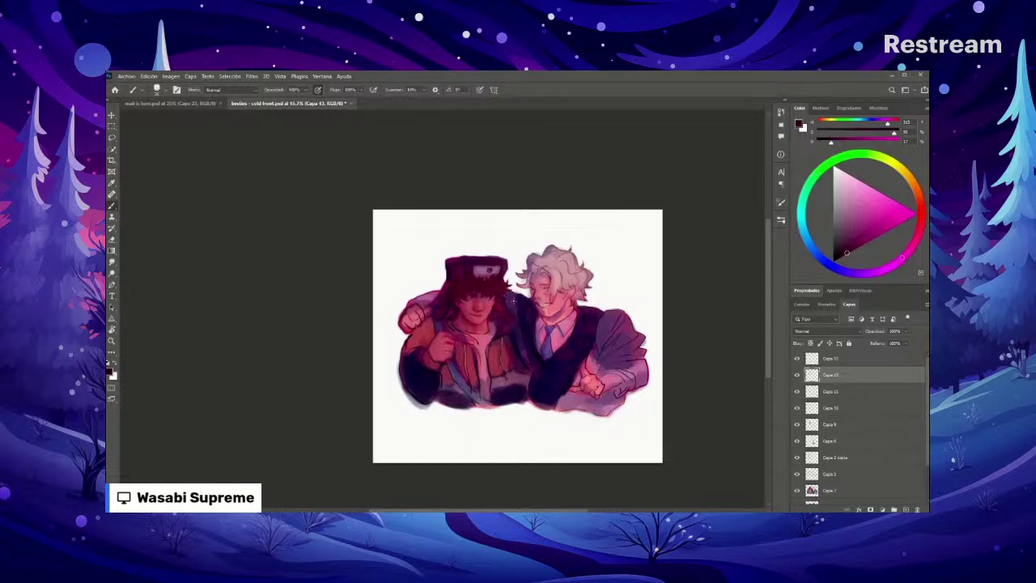
scroll(512, 299, "up", 1)
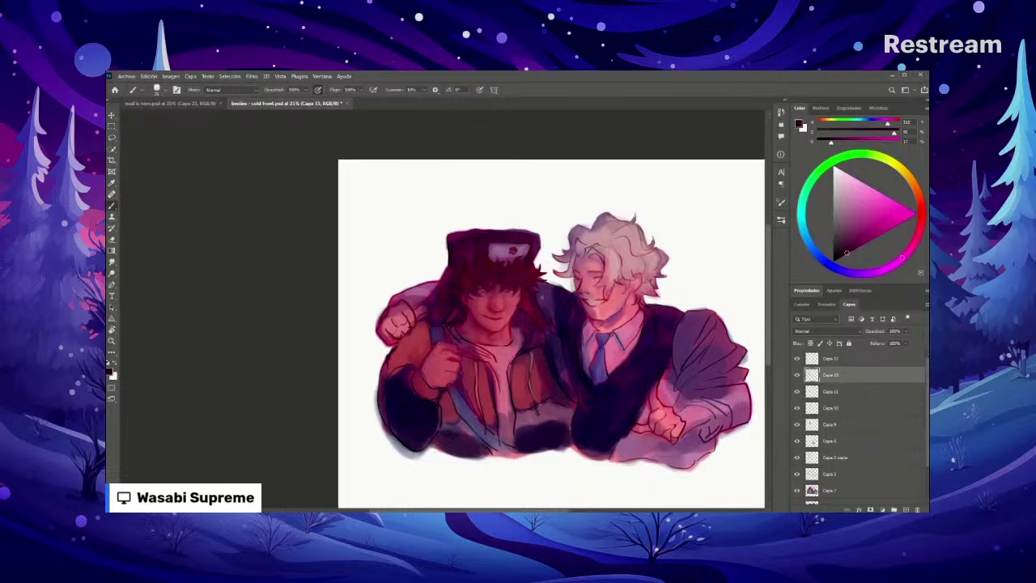
scroll(542, 296, "up", 1)
left_click(569, 287, "alt")
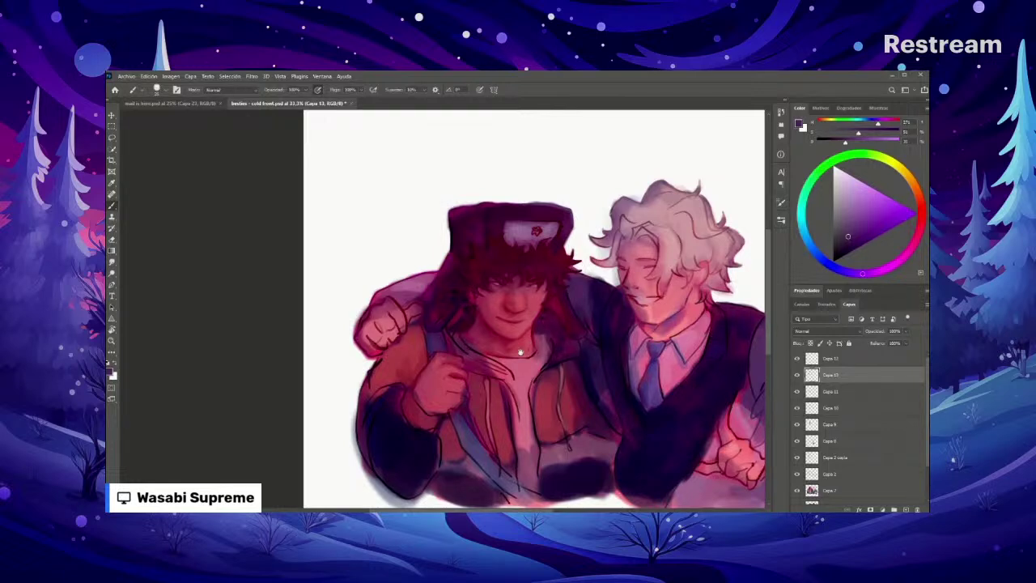
Step: Sample pinks from the shirt below the hatted man's neckline and paint over the fold lines there, undoing the last stroke
left_click_drag(528, 345, 569, 325)
key("ctrl+plus")
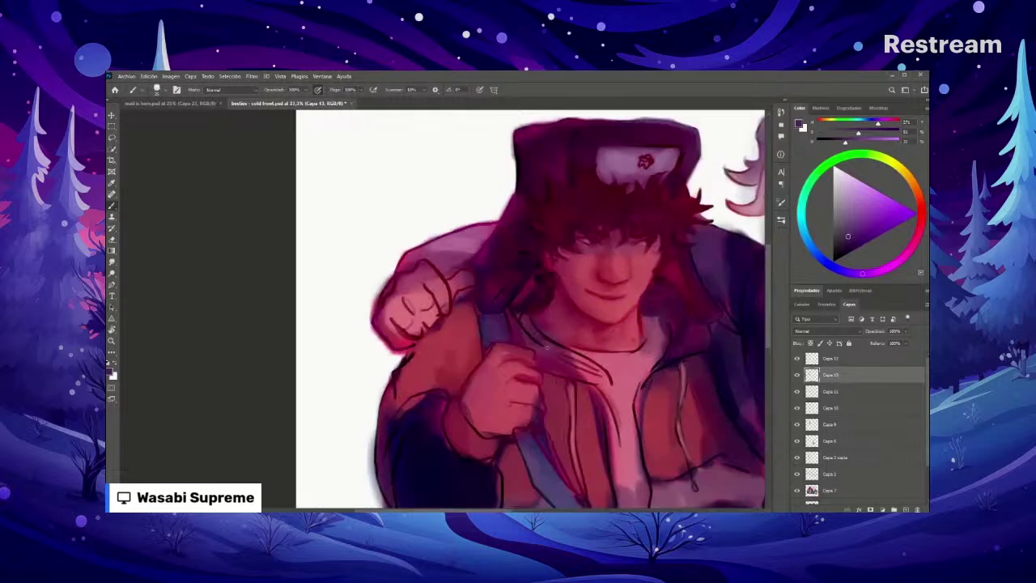
key("i")
left_click(597, 356)
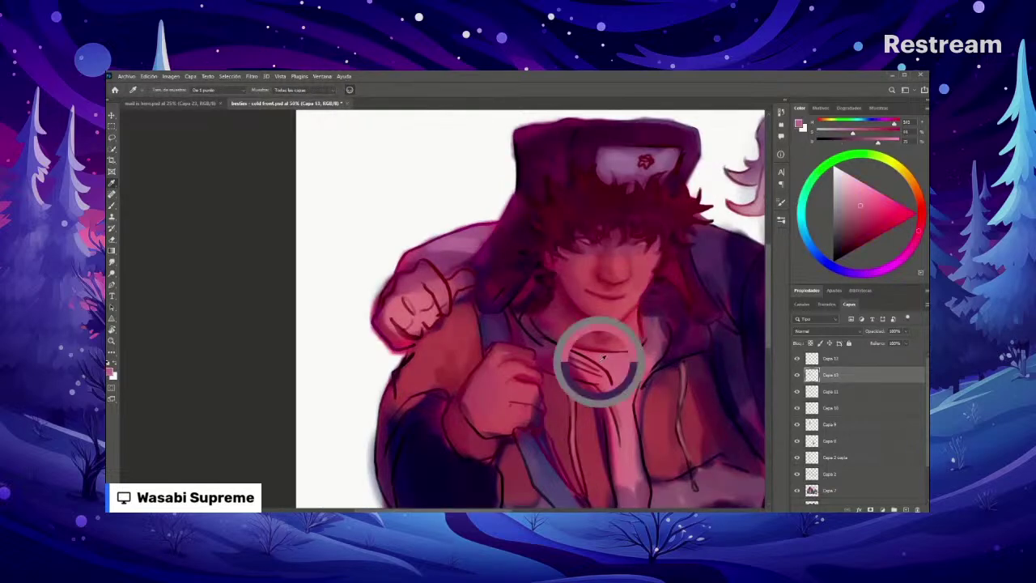
key("b")
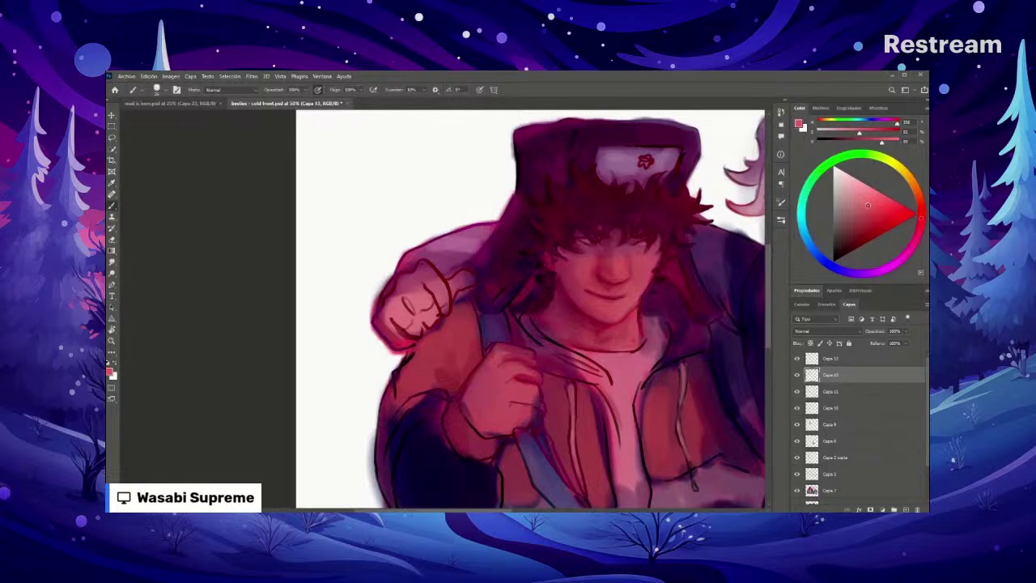
left_click_drag(585, 362, 596, 357)
left_click(597, 364, "alt")
left_click_drag(589, 357, 609, 369)
key("ctrl+z")
Step: Adjust the brush colour to a deeper rose, paint over the shirt folds below the neckline and check them against both figures
left_click_drag(863, 209, 864, 211)
left_click_drag(597, 364, 611, 373)
key("ctrl+minus")
key("ctrl+minus")
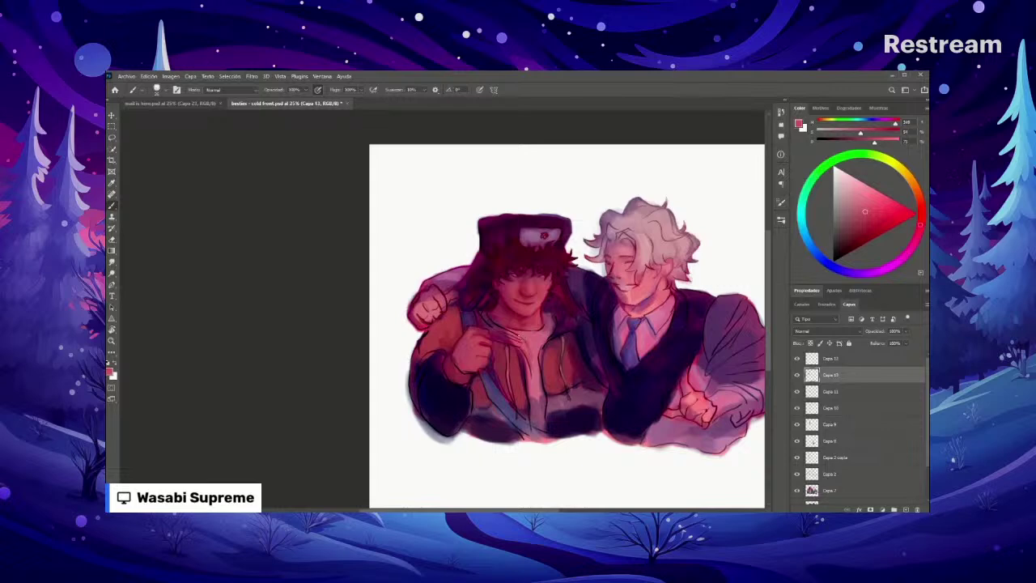
key("ctrl+plus")
key("ctrl+plus")
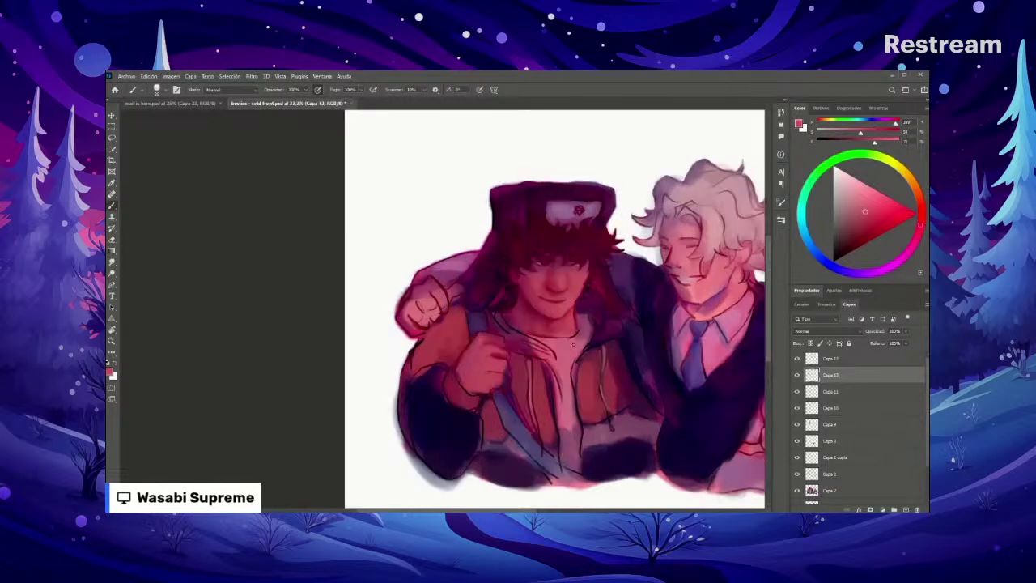
Step: Sample a muted rose from the shirt collar and a reddish rose from the neck, brush it along the neckline and check the brush settings
left_click(647, 340, "alt")
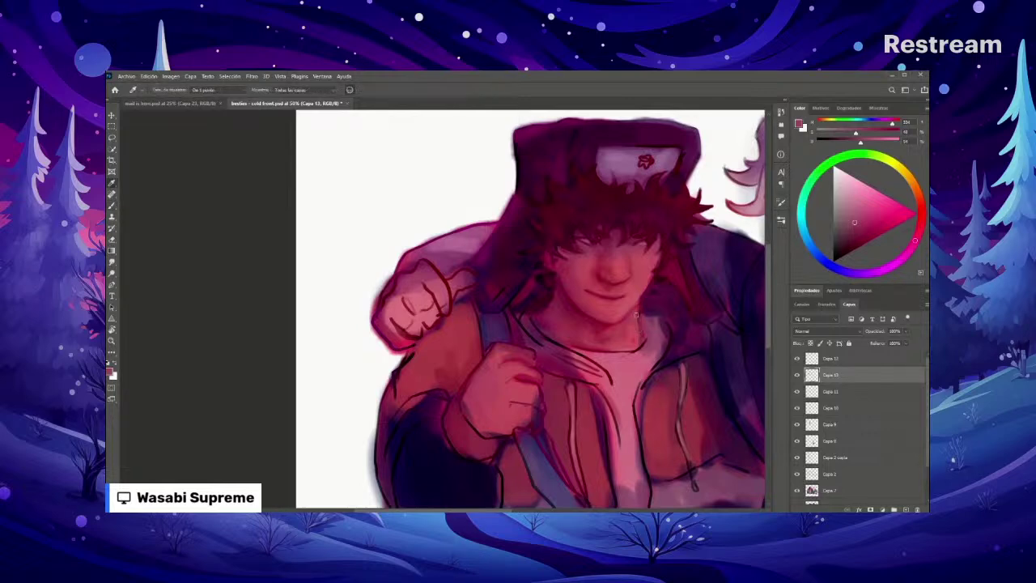
left_click(638, 311, "alt")
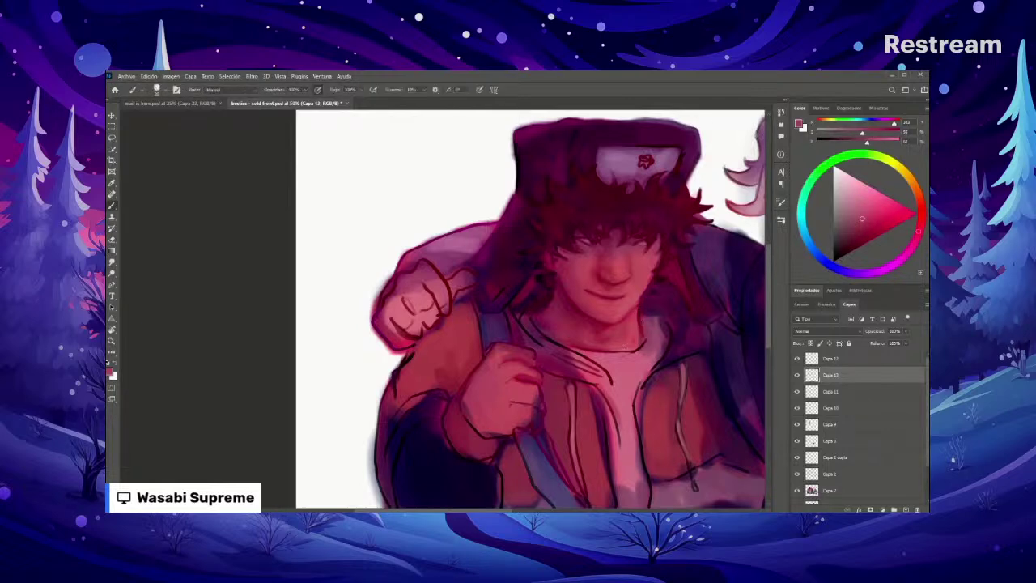
key("ctrl+minus")
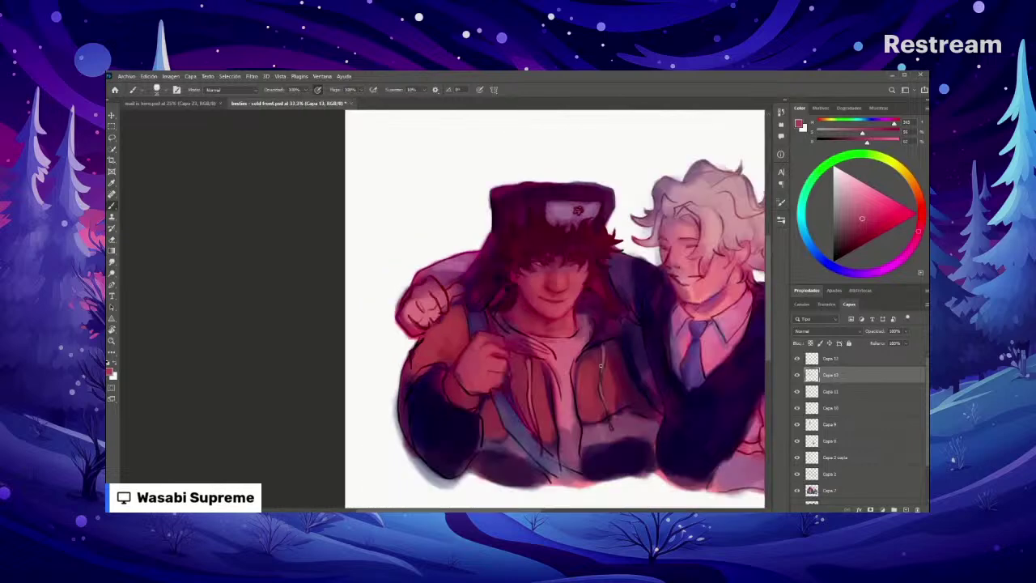
left_click_drag(534, 340, 555, 353)
key("ctrl+plus")
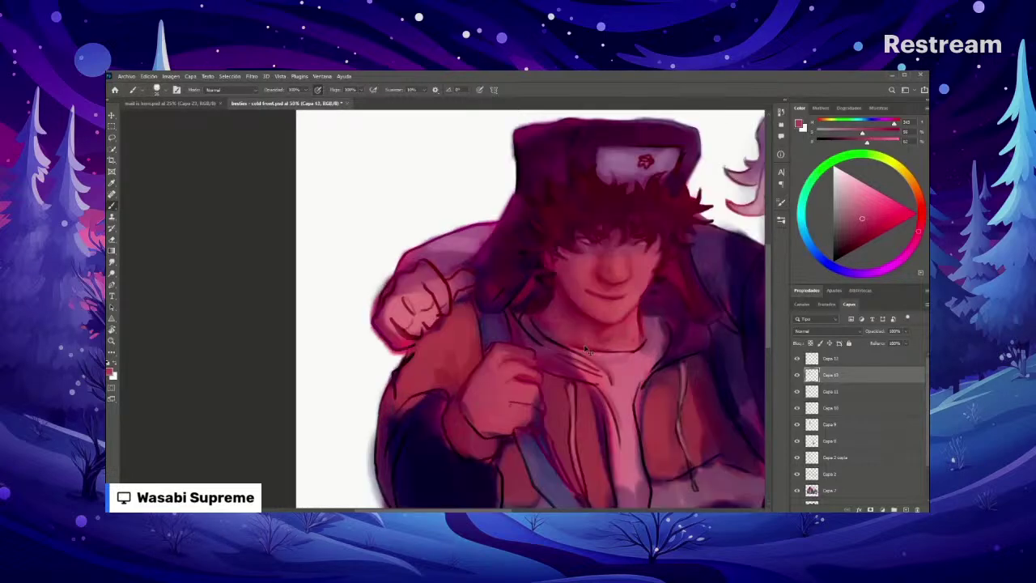
right_click(585, 348)
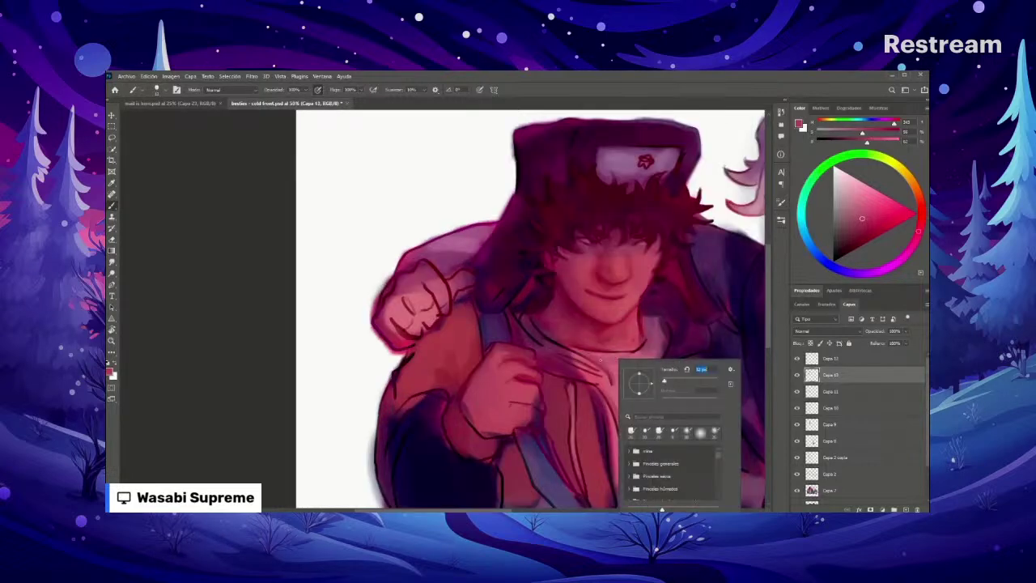
key("Escape")
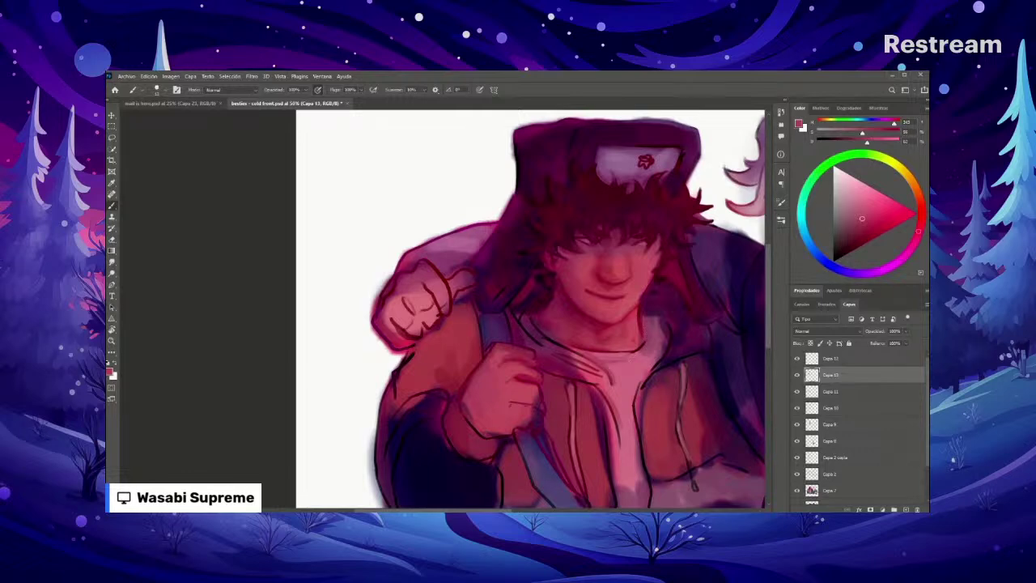
Step: Sample a crimson and a darker crimson from the neck's edge beside the shirt collar and compare the neckline with the whole painting
left_click(643, 333, "alt")
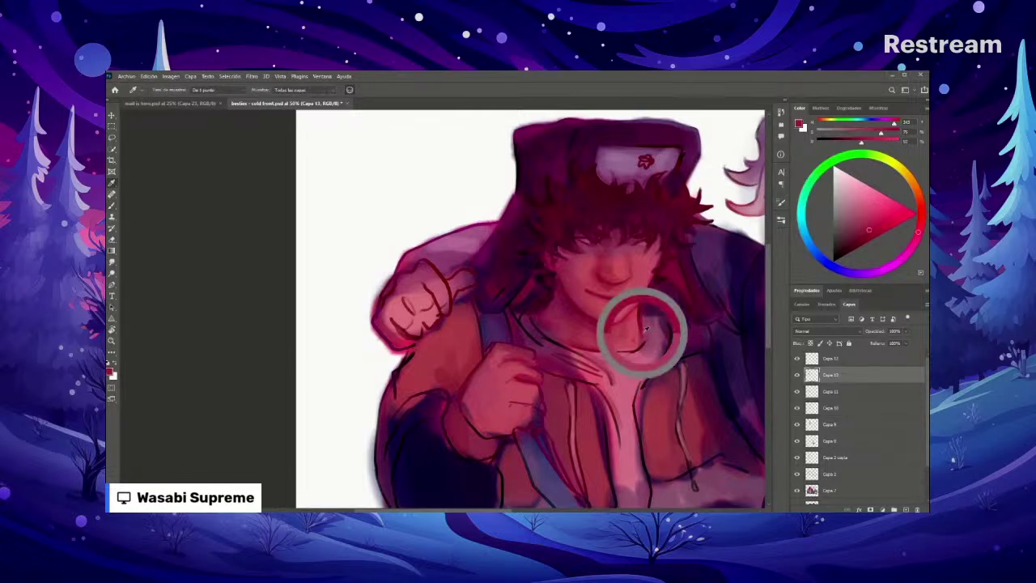
left_click(641, 325, "alt")
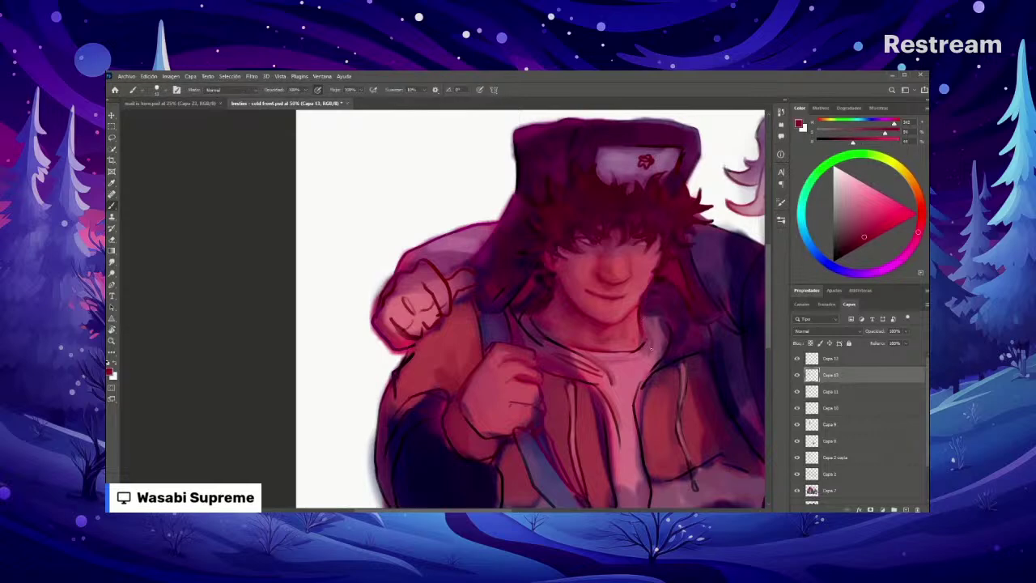
key("ctrl+minus")
key("ctrl+minus")
key("ctrl+minus")
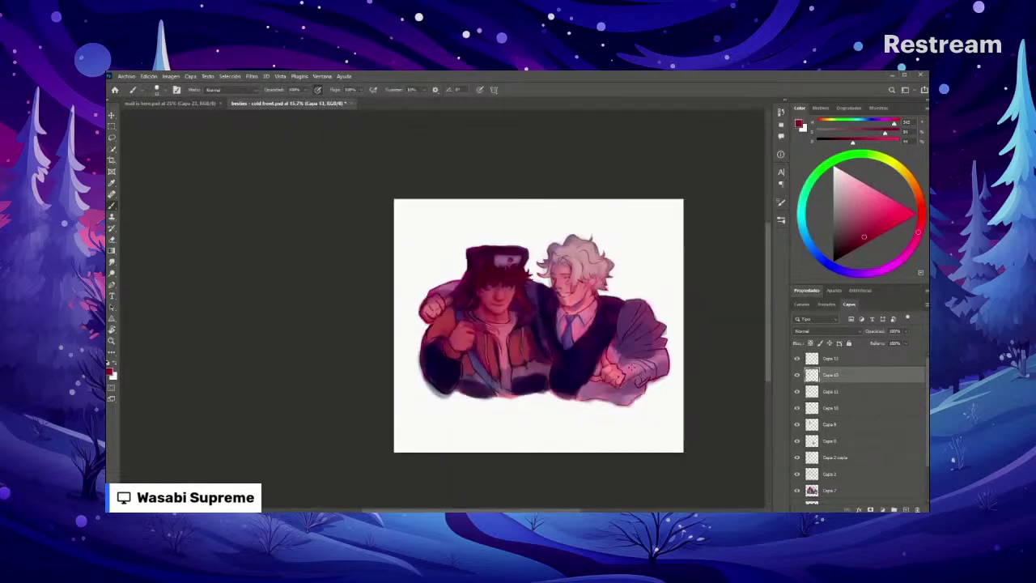
key("ctrl+plus")
key("ctrl+plus")
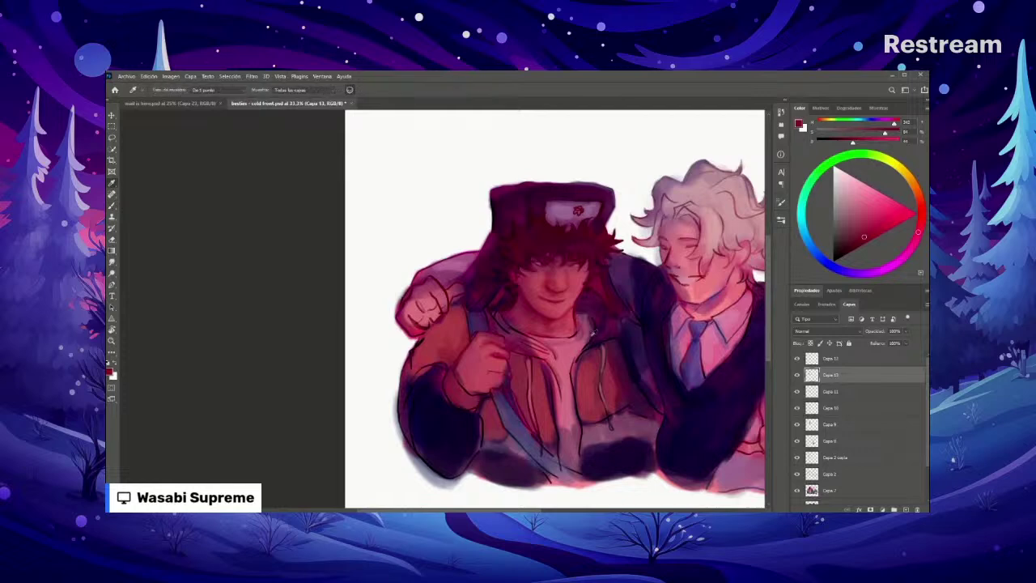
Step: Sample a dark plum from the jacket collar, then mauve and pink tones from the shirt to blend around the neckline
left_click(597, 332, "alt")
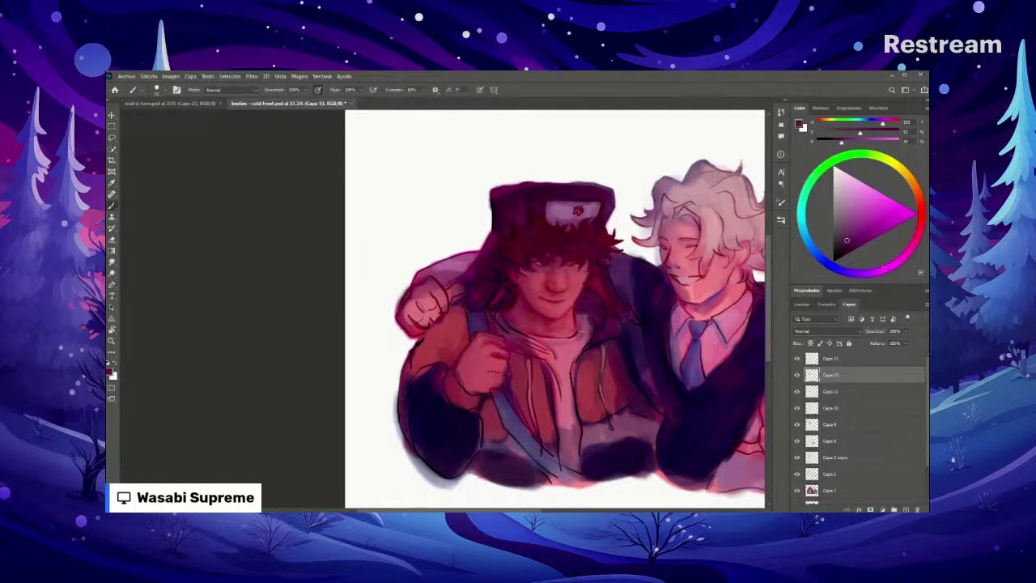
key("ctrl+plus")
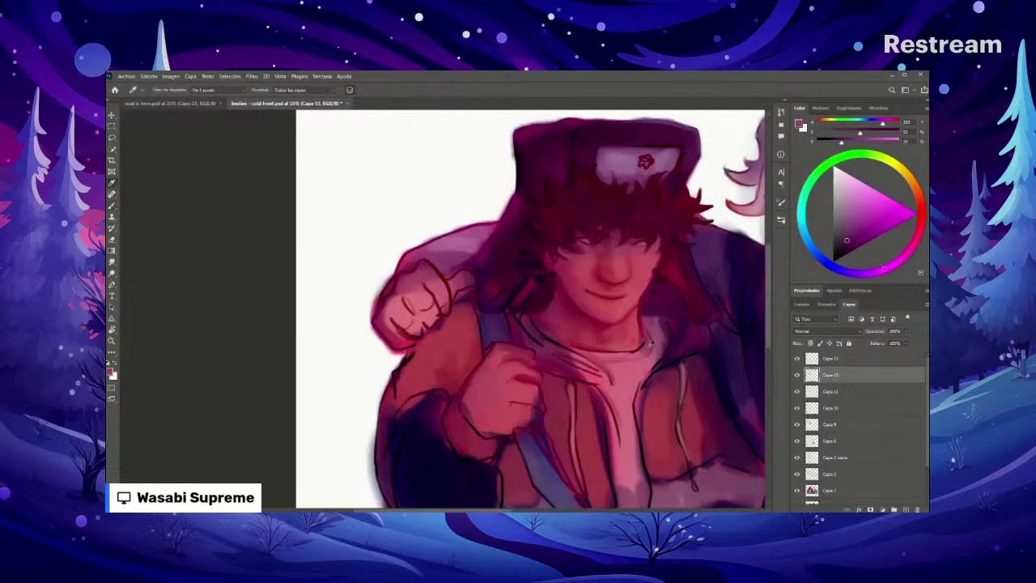
left_click(579, 358, "alt")
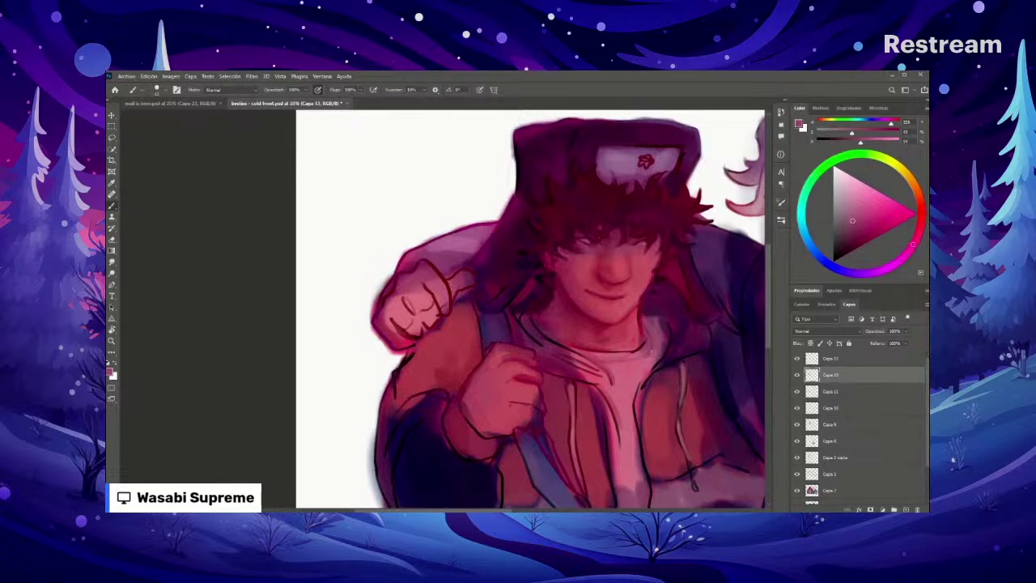
left_click(650, 356, "alt")
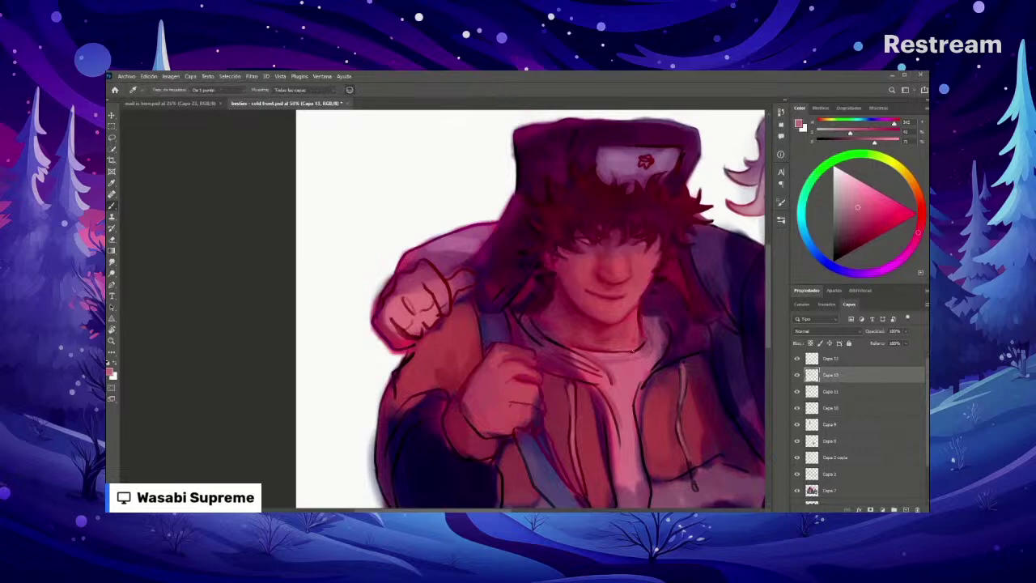
left_click(616, 350, "alt")
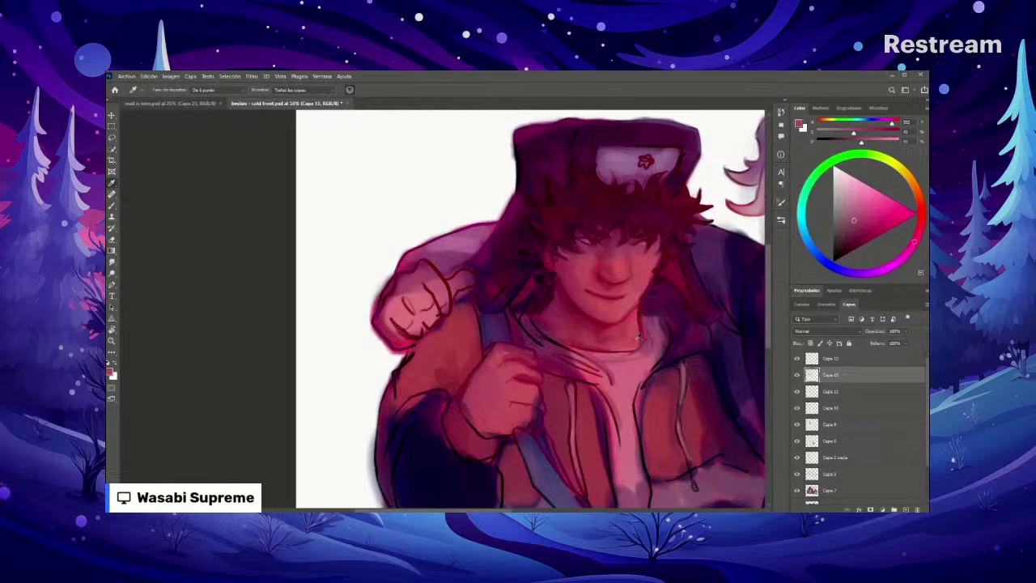
Step: Sample vivid crimson and rose pinks from the neckline and shirt folds for blending, and review the area against both figures
left_click(637, 336, "alt")
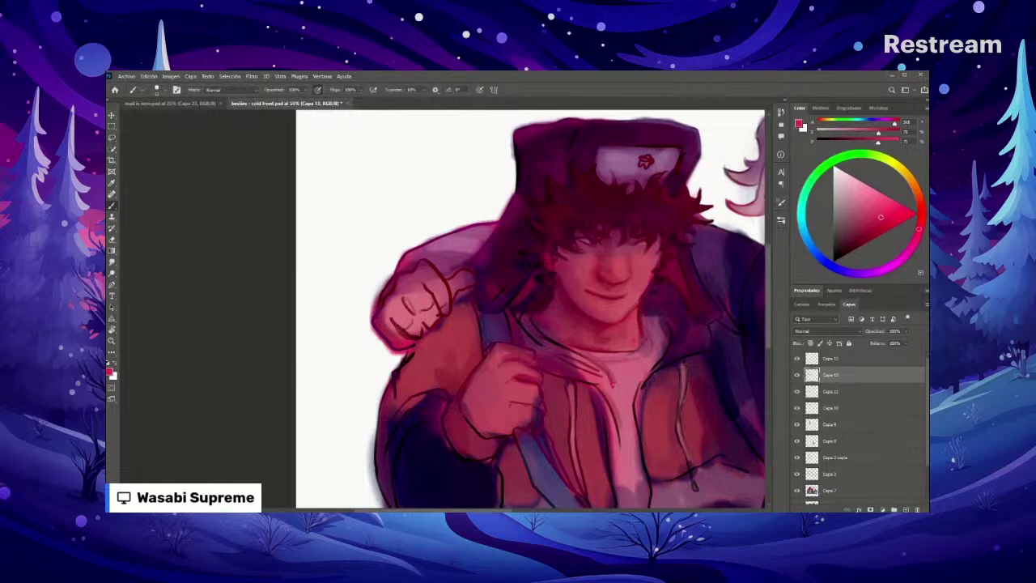
left_click(611, 381, "alt")
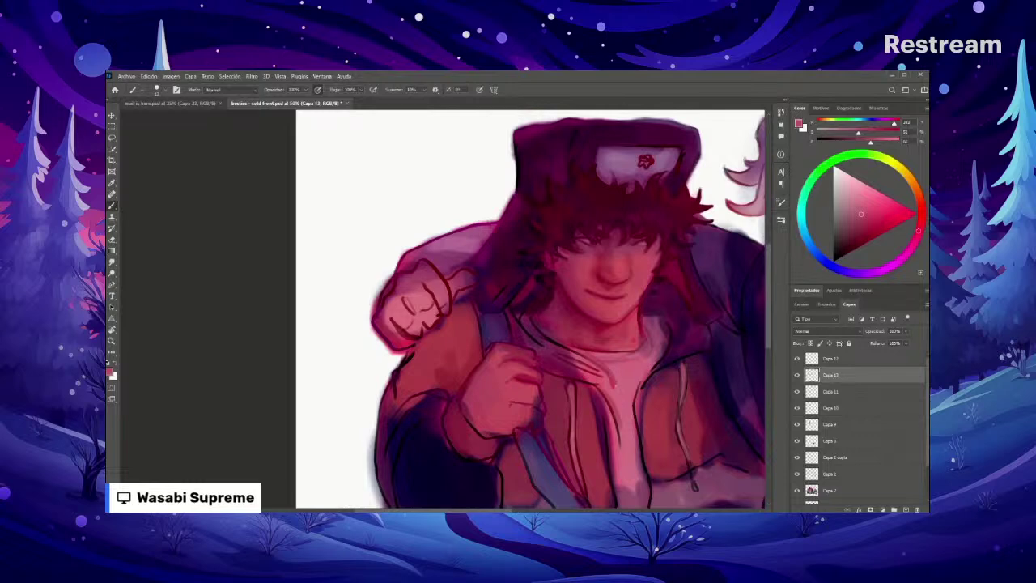
left_click(612, 386, "alt")
left_click(604, 348, "alt")
left_click(603, 348, "alt")
left_click(625, 347, "alt")
scroll(619, 349, "down", 5)
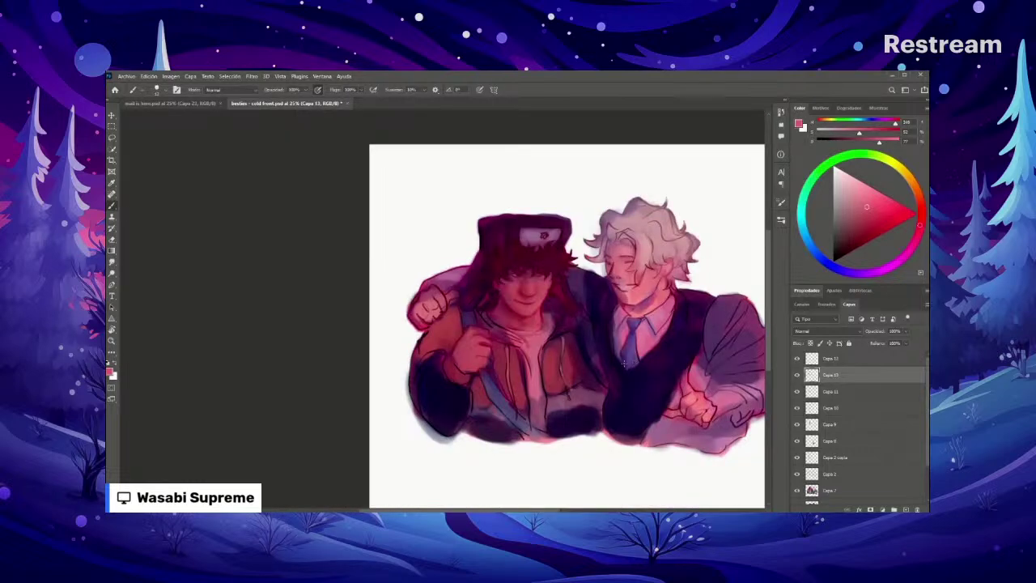
Step: Sample two rose pinks from the shirt's neckline for blending and compare the neckline with both figures
scroll(443, 309, "up", 4)
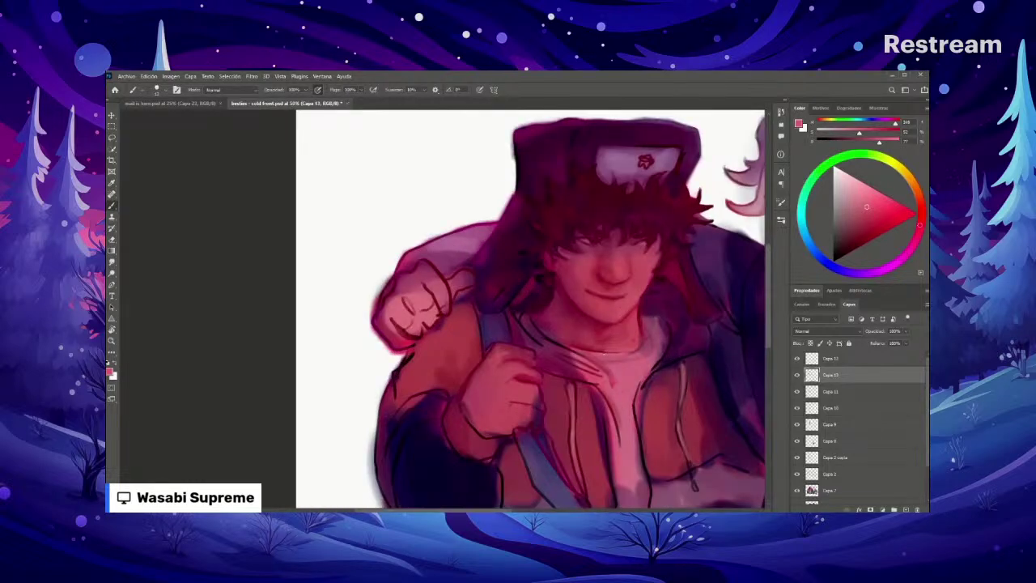
left_click(635, 344, "alt")
left_click(613, 345, "alt")
key("ctrl+minus")
key("ctrl+minus")
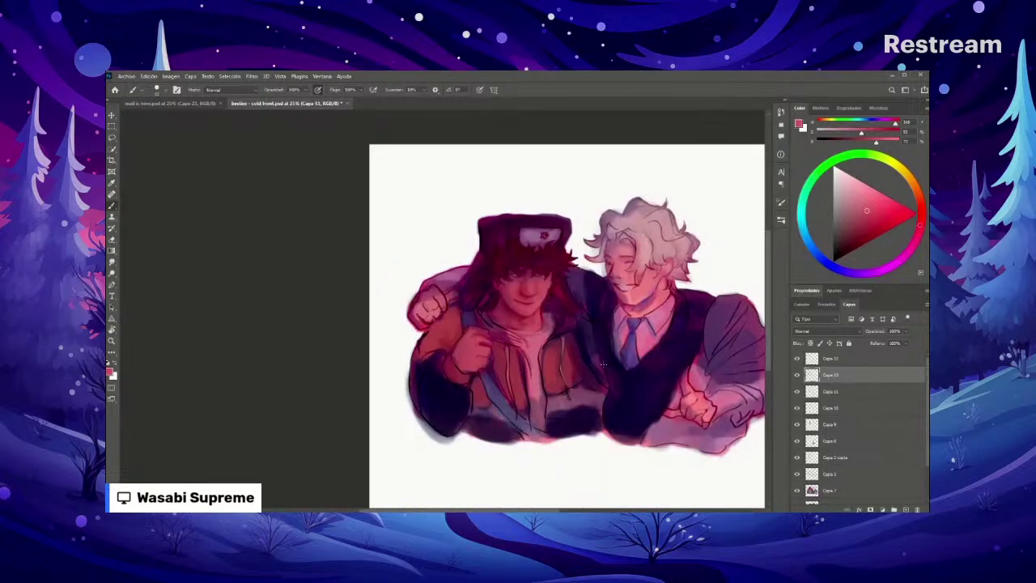
Step: Sample a dark crimson from the neck's lower edge, stroke it along the neckline and check the brush size
key("ctrl+plus")
key("ctrl+plus")
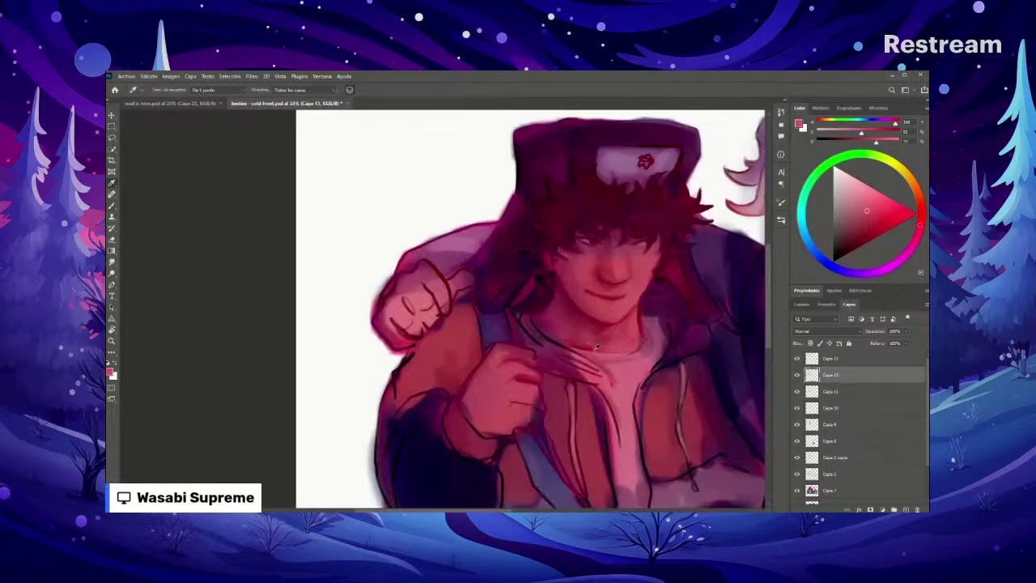
left_click(593, 344, "alt")
left_click_drag(566, 356, 608, 356)
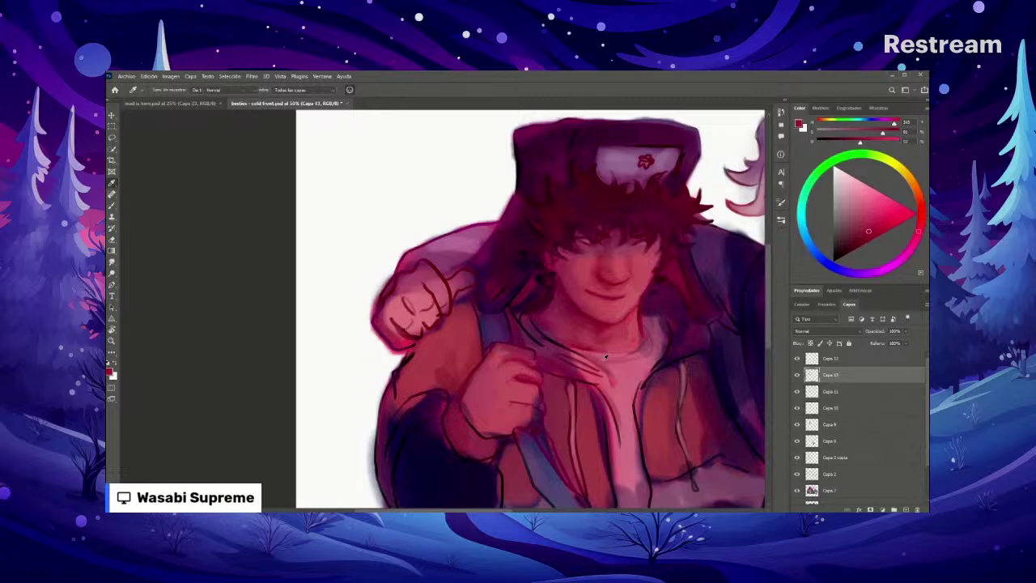
right_click(606, 354)
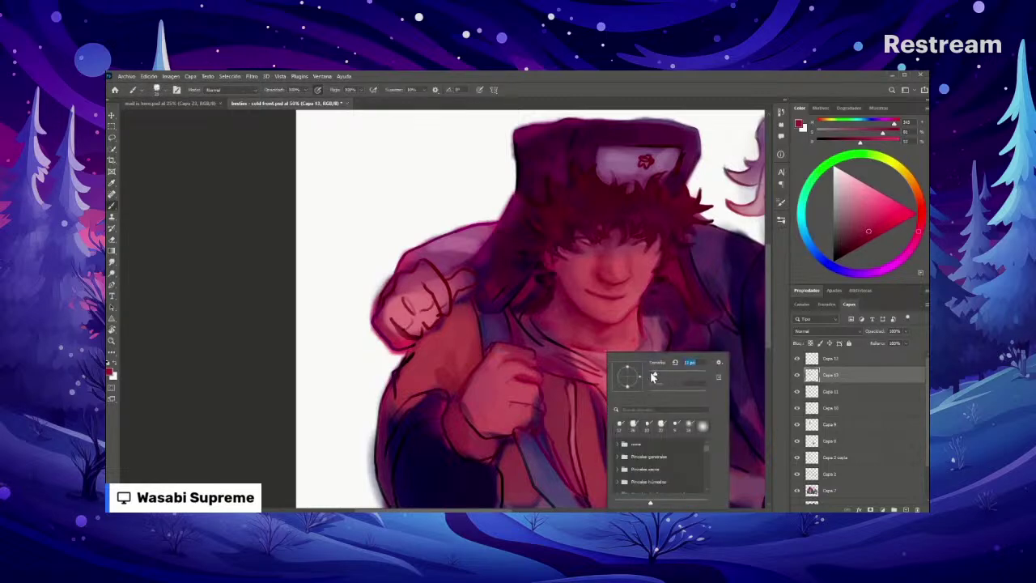
key("Return")
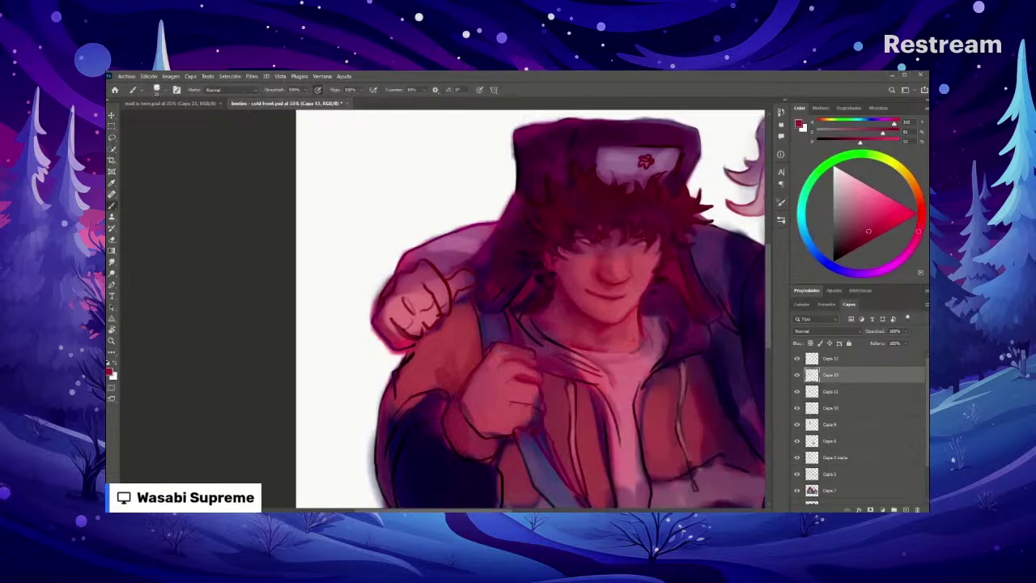
right_click(628, 359)
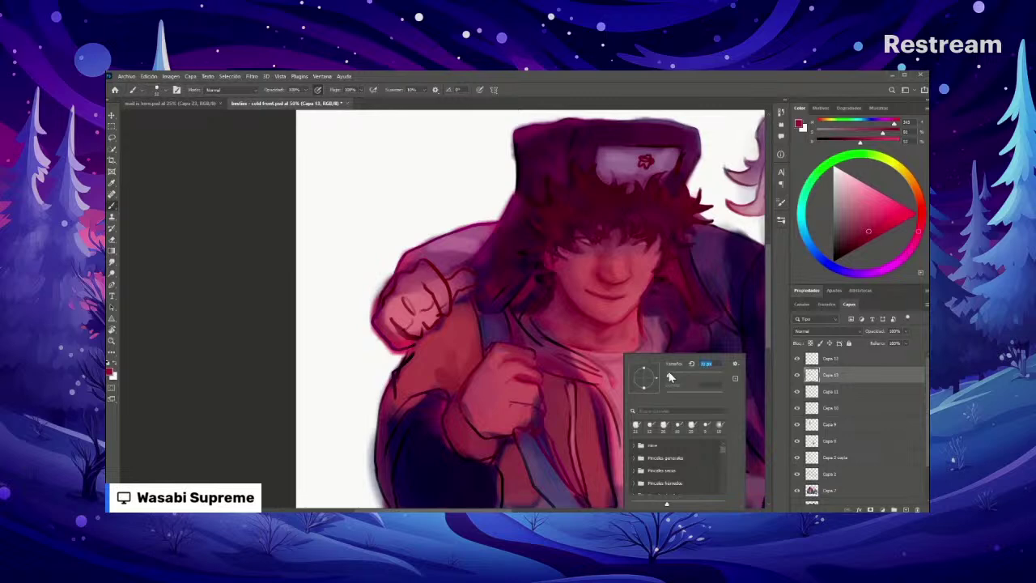
key("Escape")
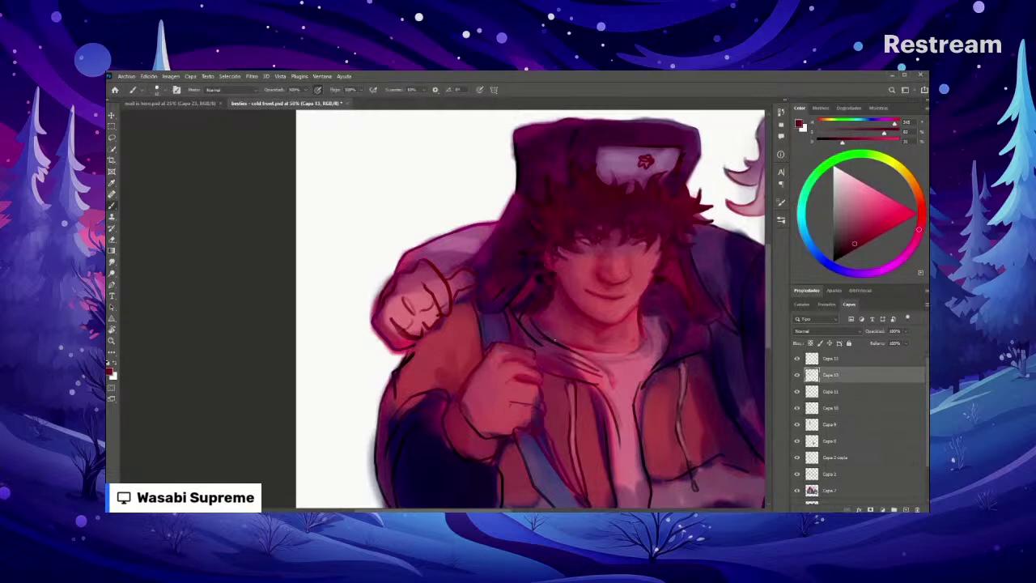
Step: Sample a deep crimson from the shadow under the hatted man's chin for shading the neck, comparing it with both figures
key("ctrl+minus")
key("ctrl+minus")
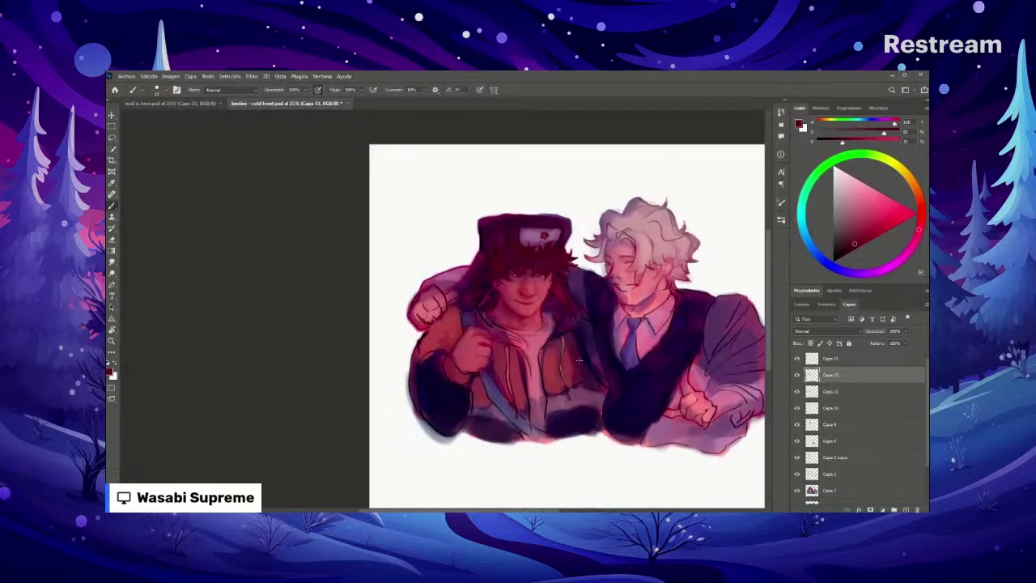
key("ctrl+plus")
key("ctrl+plus")
key("alt")
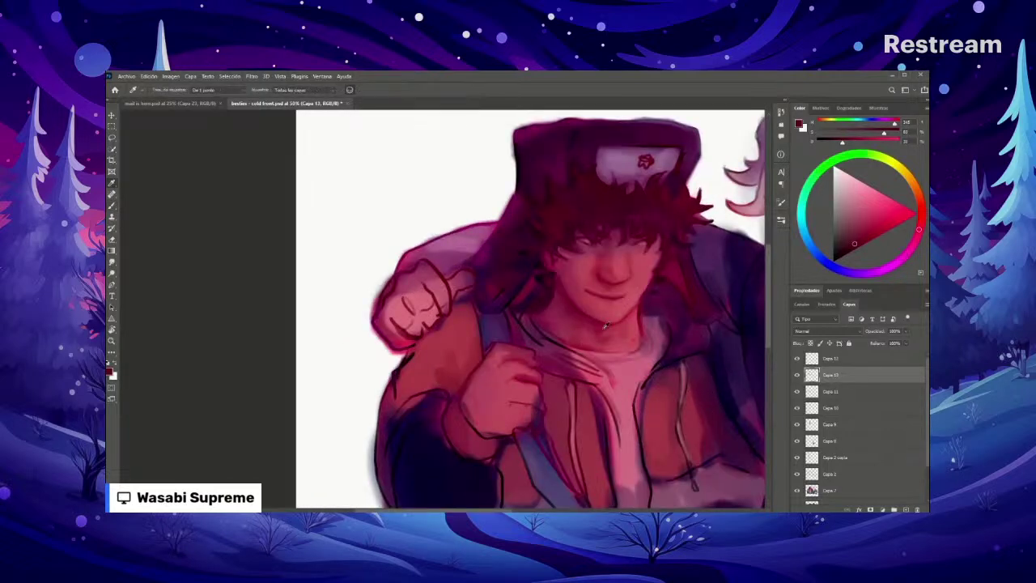
left_click(585, 314, "alt")
key("ctrl+minus")
key("ctrl+minus")
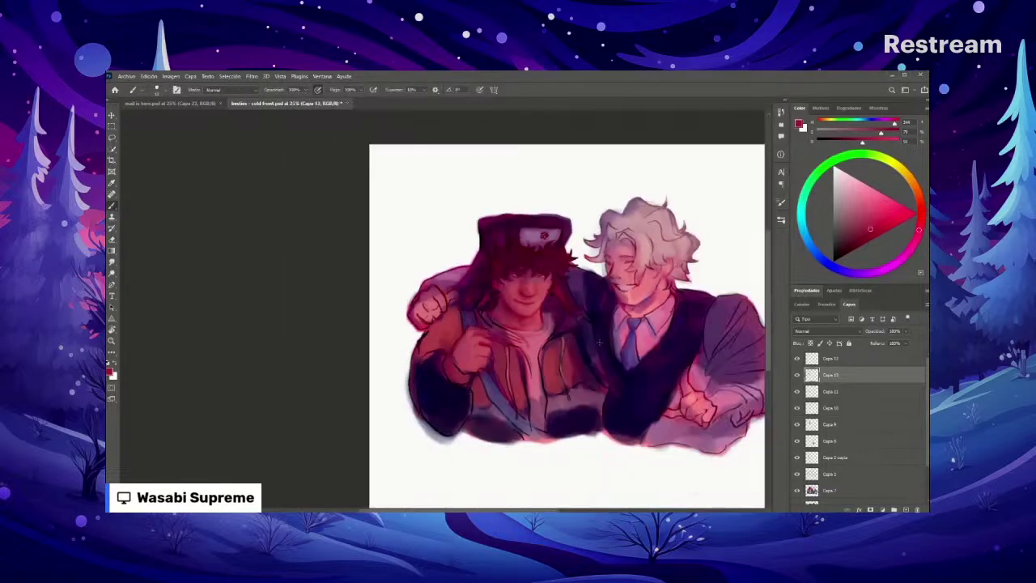
Step: Adjust the brush size and review the neck and neckline against the whole painting
right_click(597, 343)
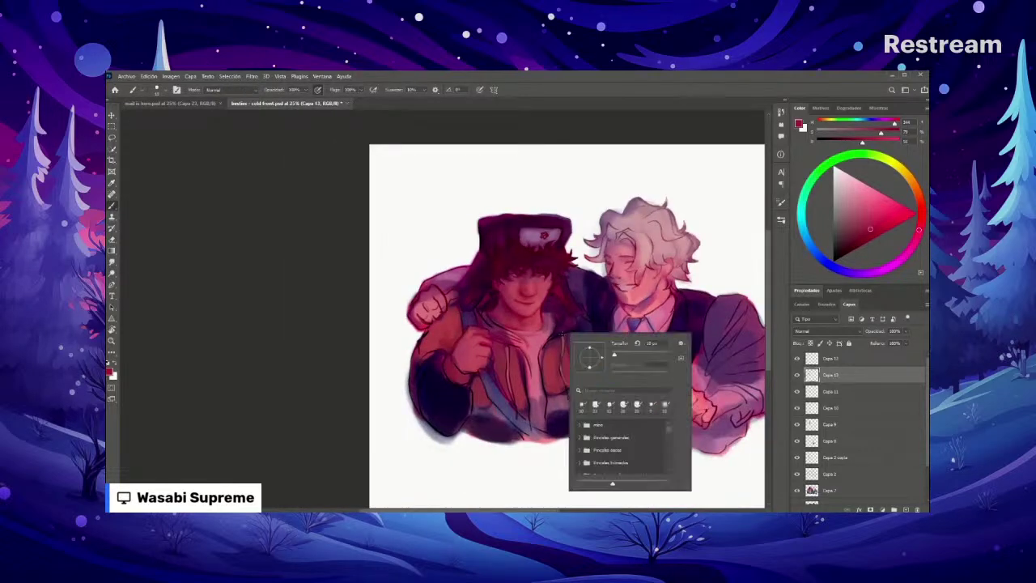
key("Return")
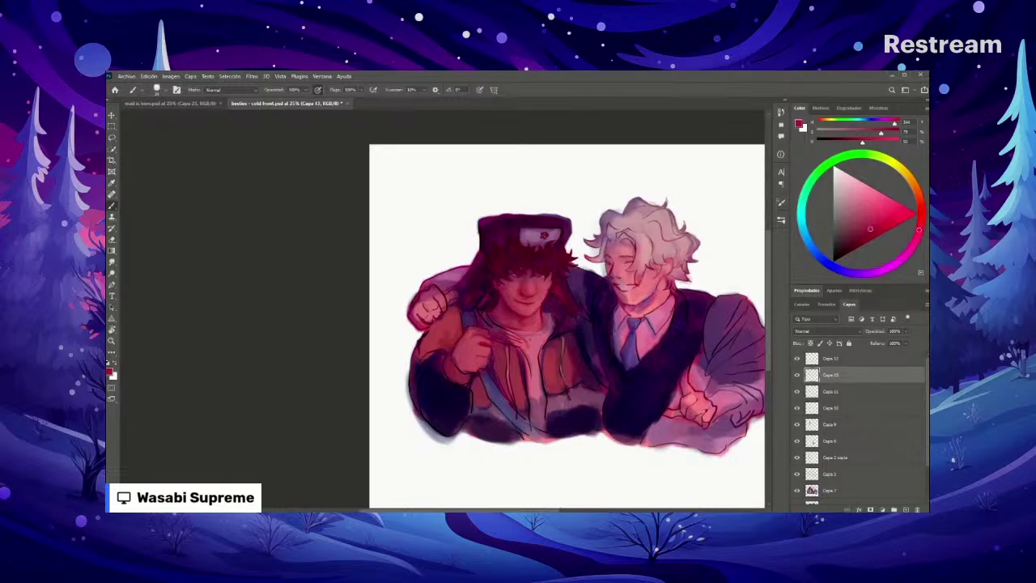
key("ctrl+minus")
key("ctrl+minus")
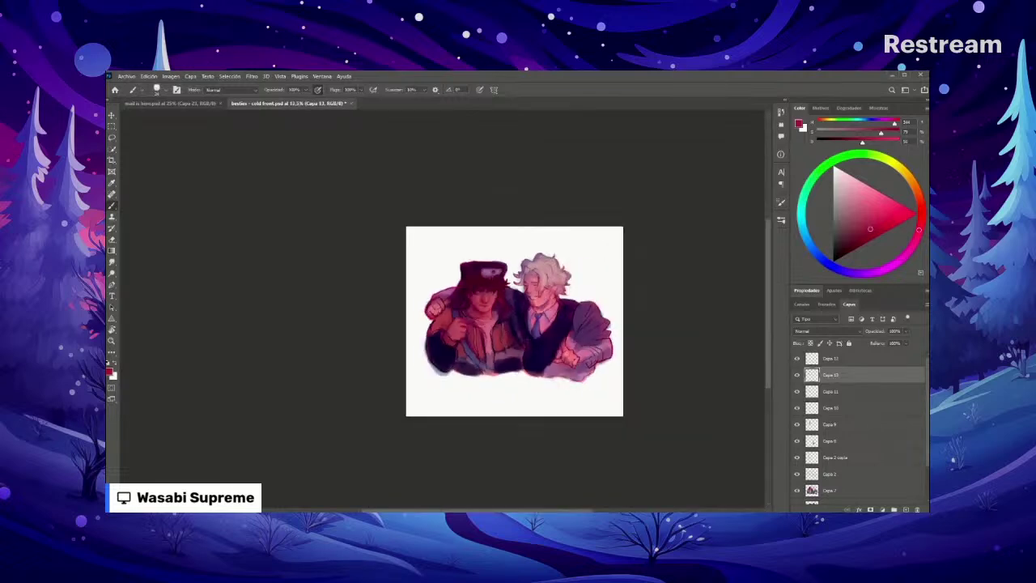
key("ctrl+plus")
key("ctrl+plus")
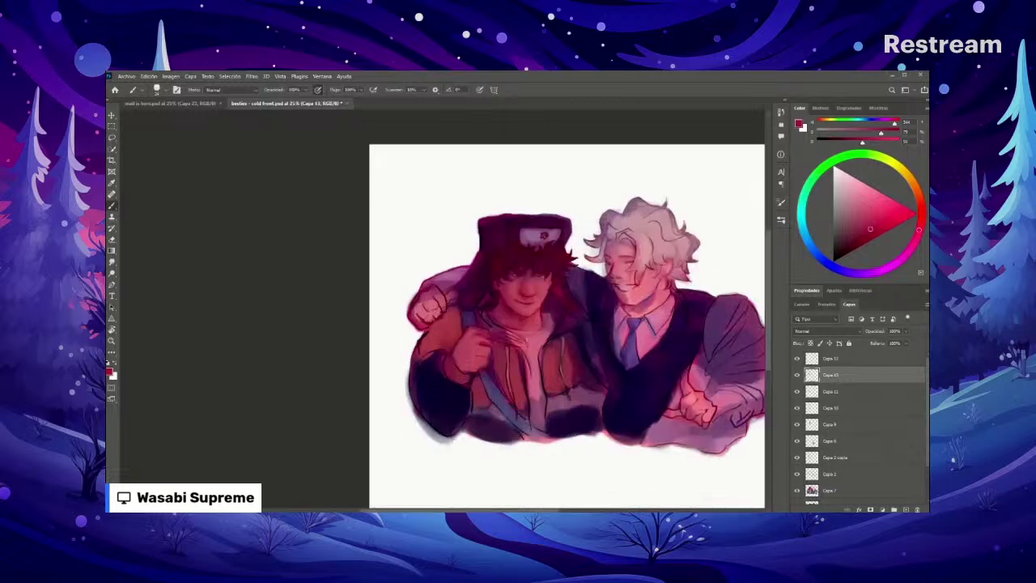
Step: Sample muted crimson and plum tones from the hatted man's neck and brush them down toward the shirt's neckline
key("ctrl+plus")
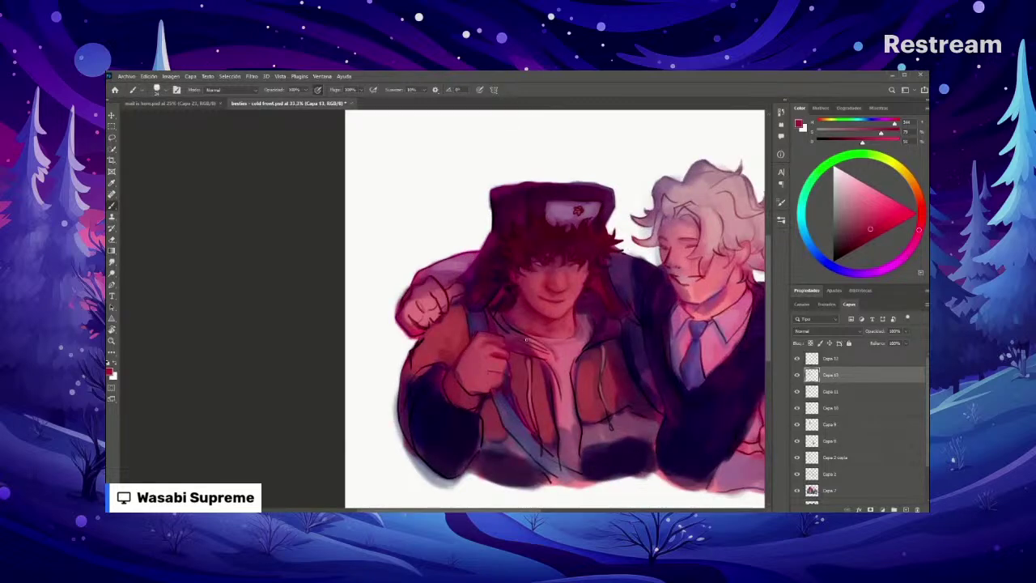
left_click(545, 320, "alt")
key("ctrl+minus")
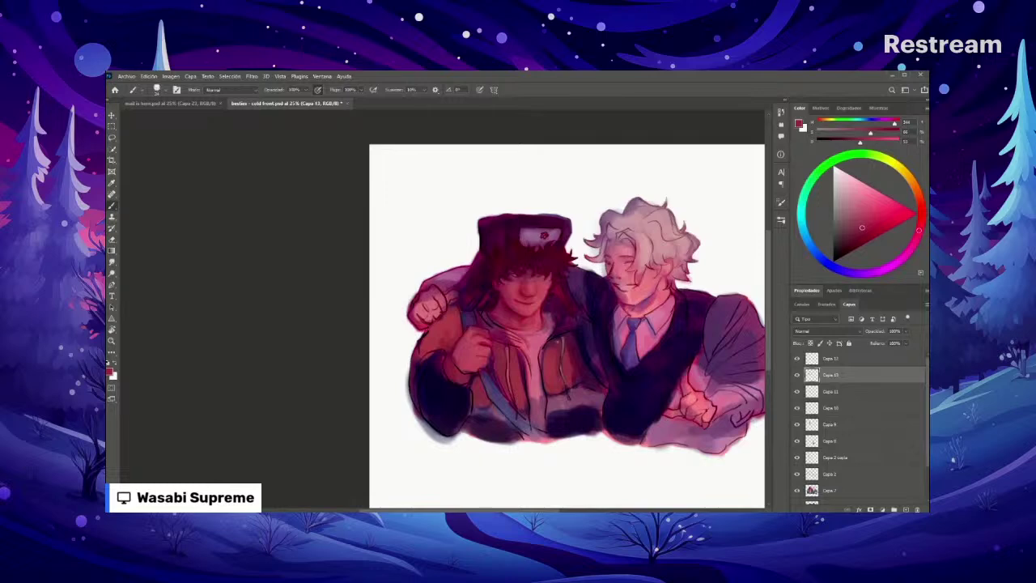
key("ctrl+plus")
left_click(532, 309, "alt")
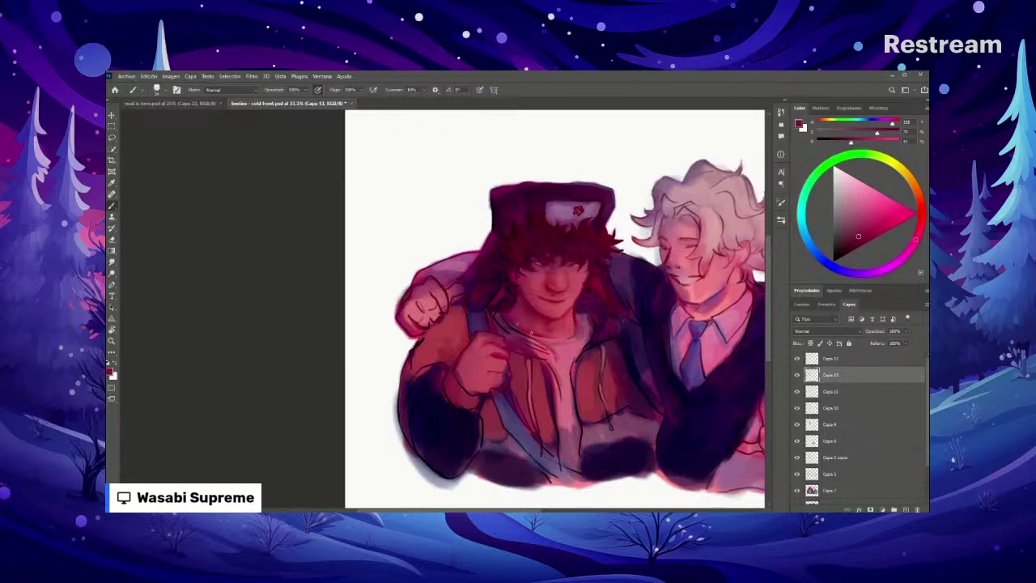
left_click(515, 321, "alt")
left_click_drag(541, 331, 558, 344)
Step: Sample a deep magenta from the hat flap's edge, adjust the brush, paint the hat's crown and compare it with the whole painting
left_click(480, 279, "alt")
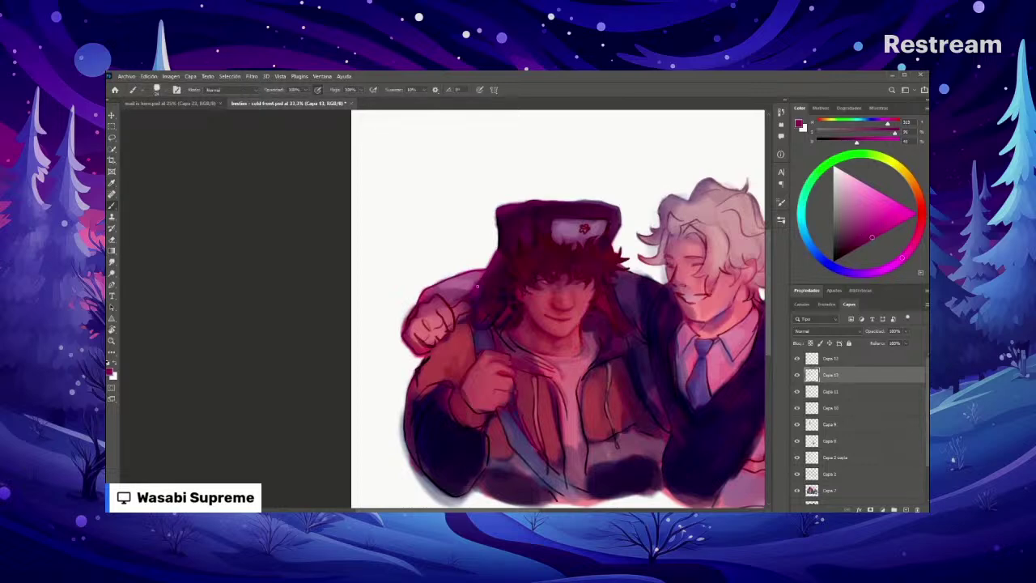
key("ctrl+minus")
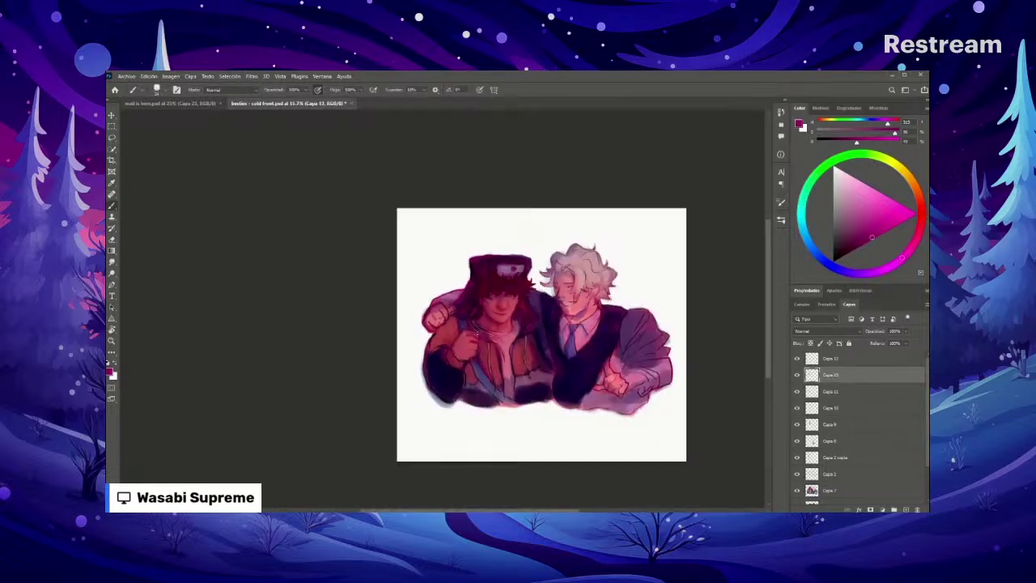
key("ctrl+plus")
right_click(506, 259)
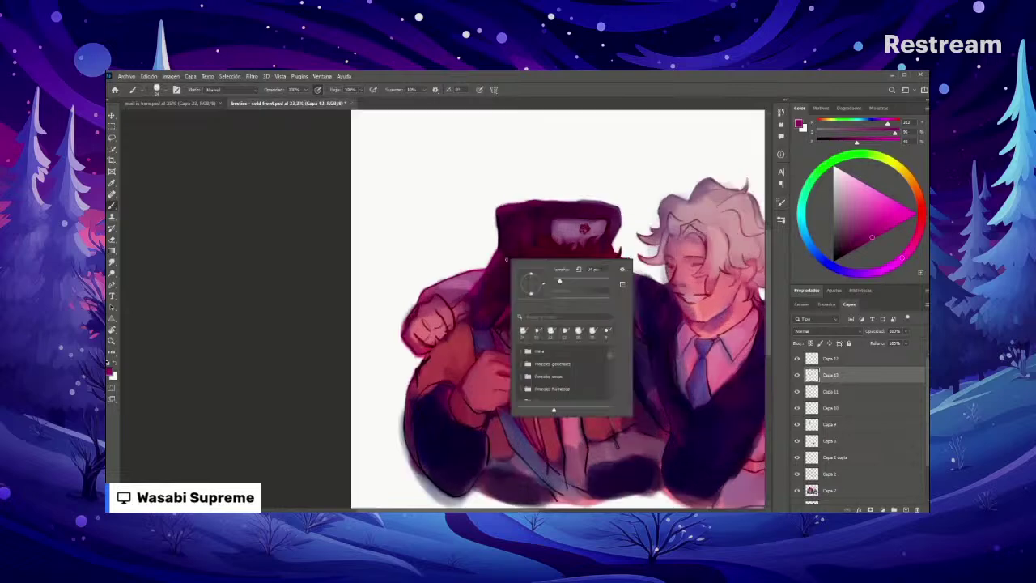
left_click(512, 207)
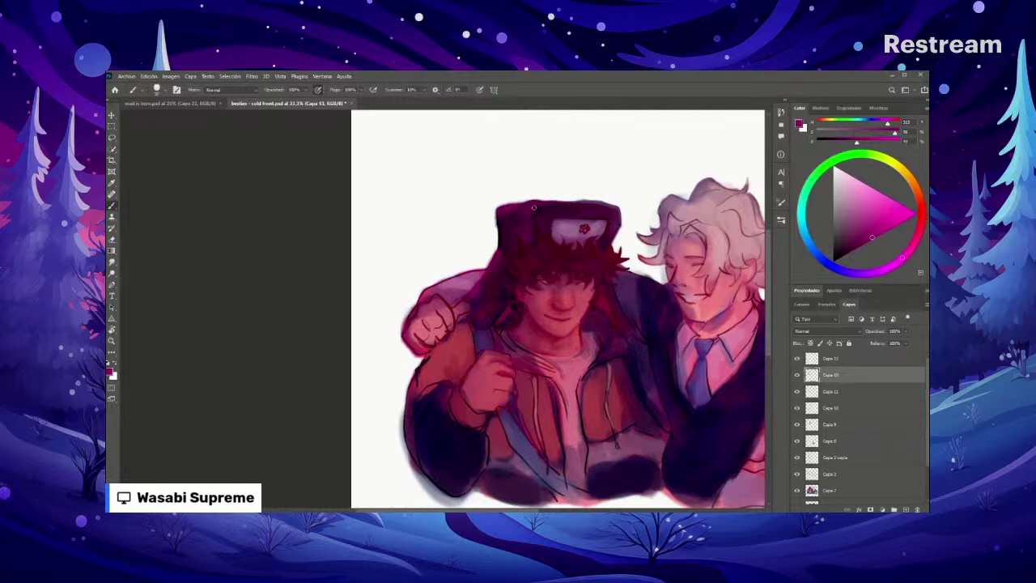
key("ctrl+minus")
key("ctrl+minus")
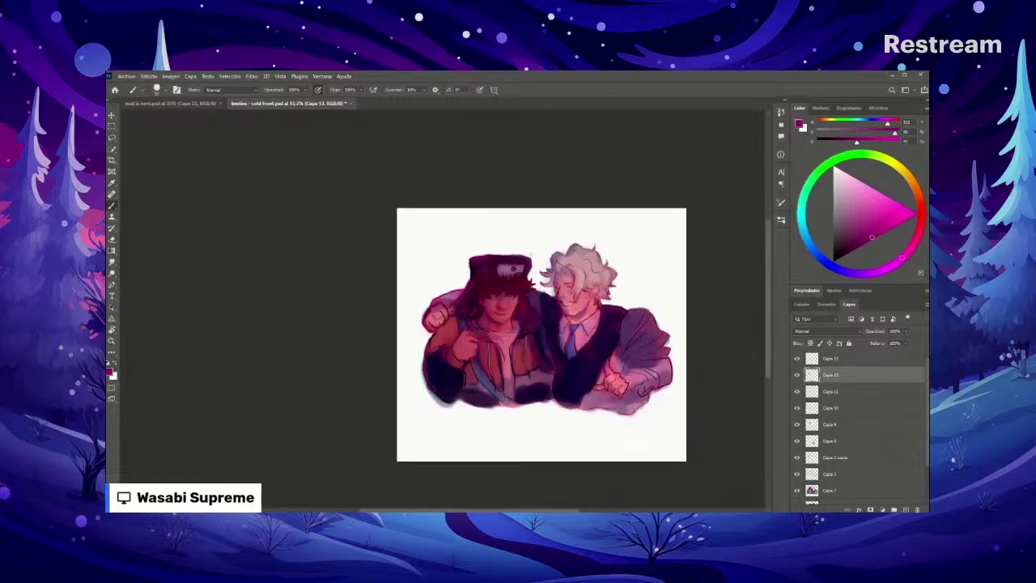
key("ctrl+plus")
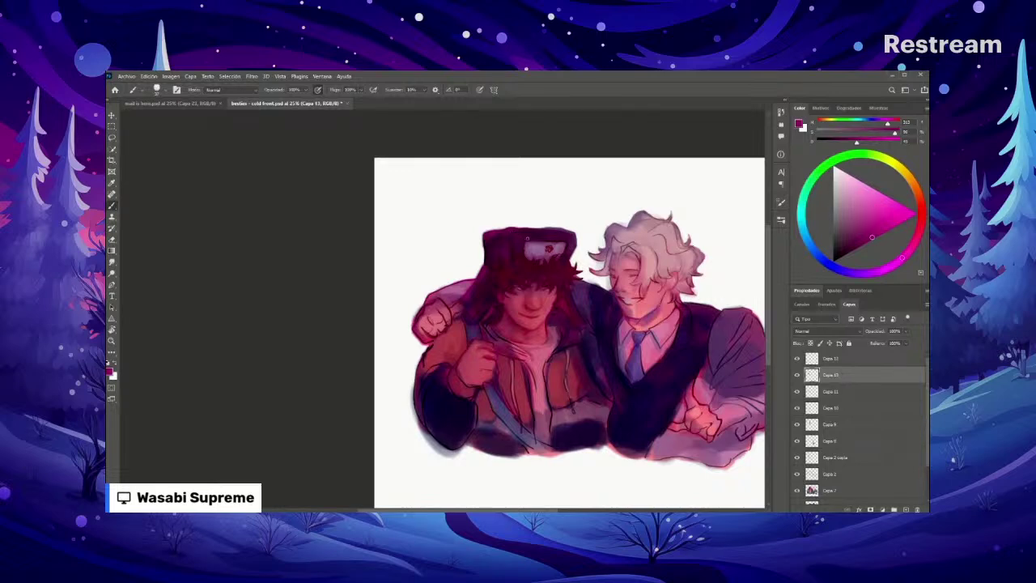
scroll(524, 236, "down", 2)
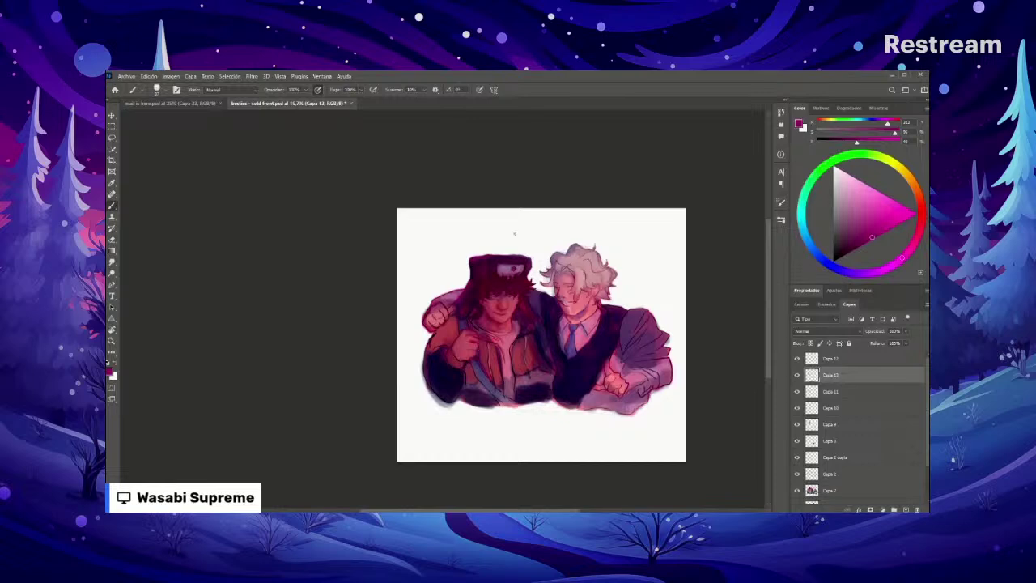
scroll(513, 234, "up", 2)
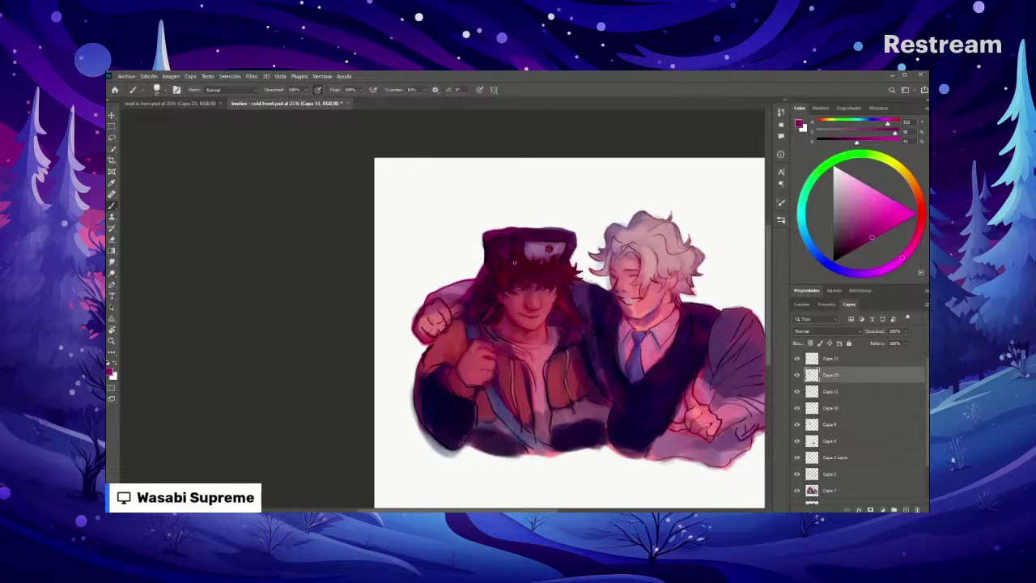
Step: Sample a dark plum from the hat's side, adjust the brush size, blend around the hat's crown and compare both figures
scroll(514, 261, "up", 2)
key("alt")
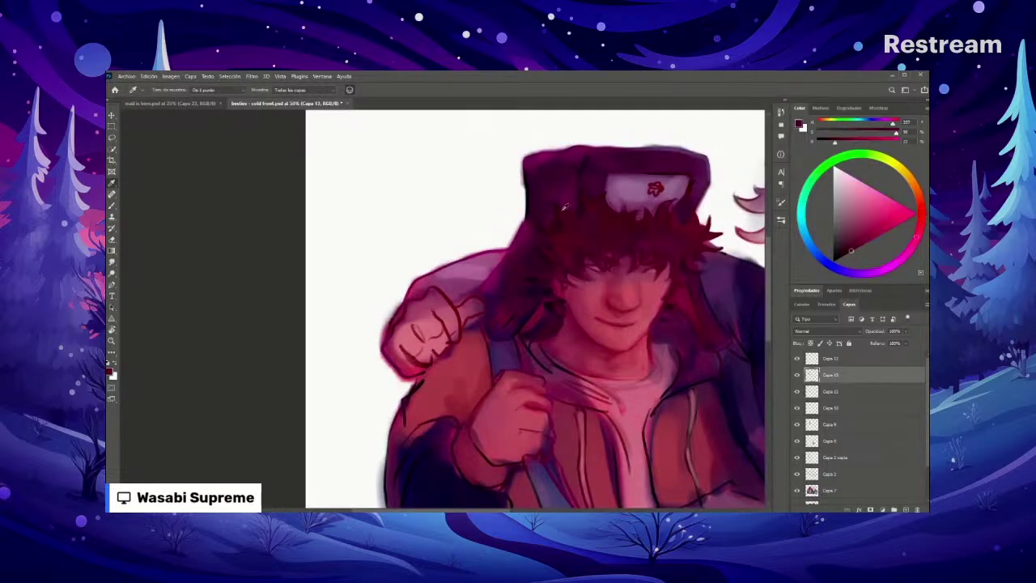
left_click(566, 209, "alt")
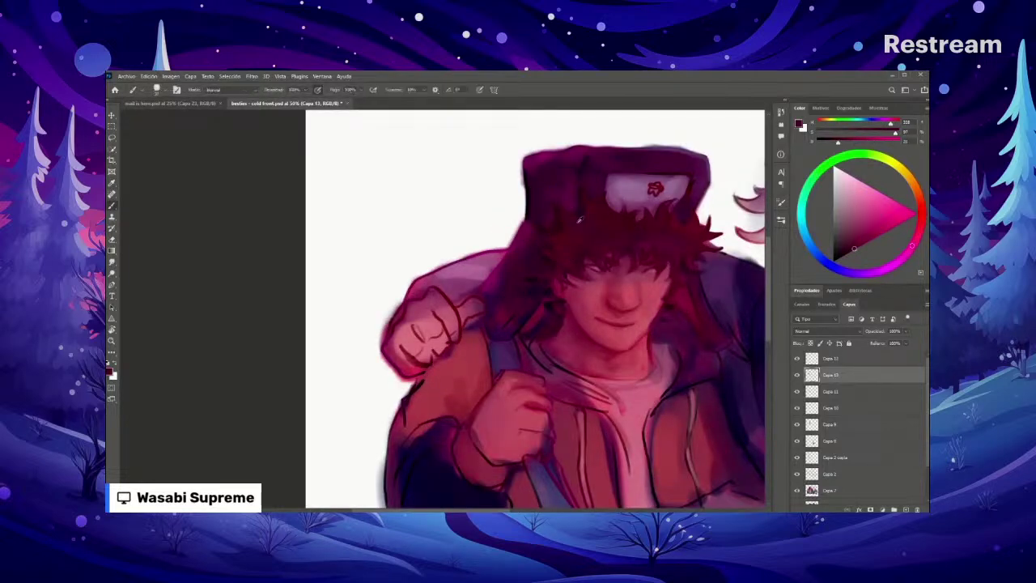
right_click(576, 214)
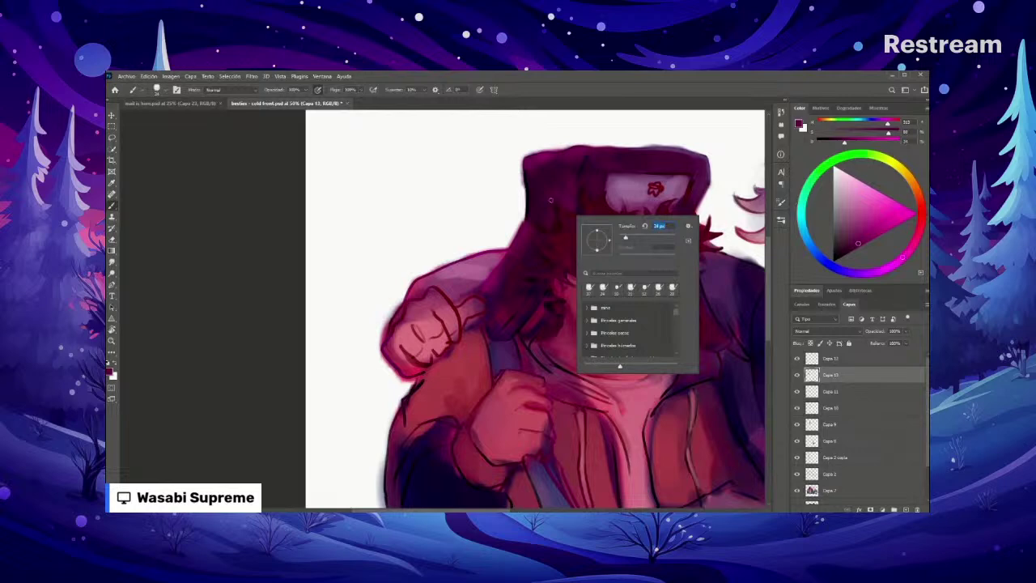
key("Return")
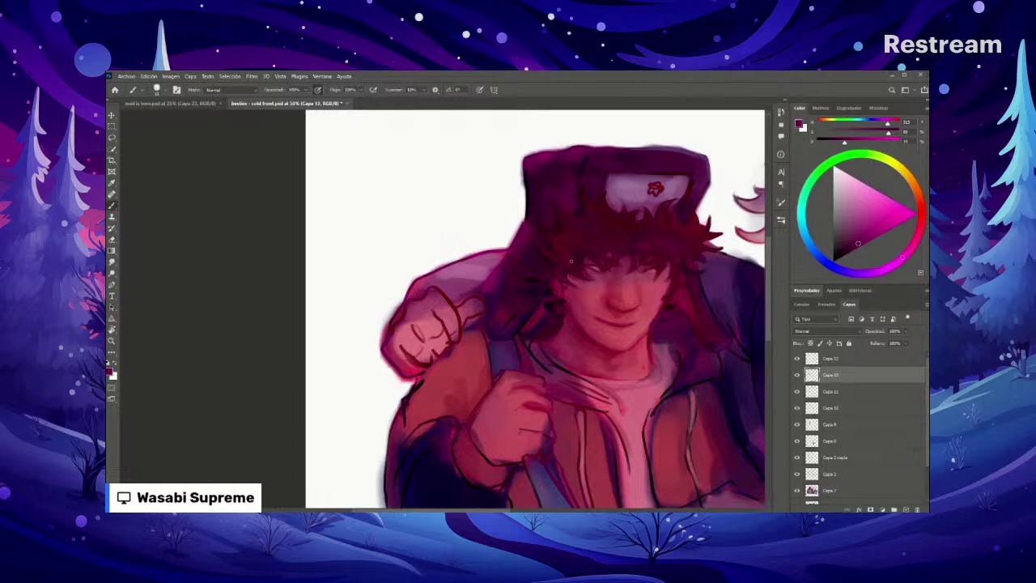
scroll(571, 271, "down", 1)
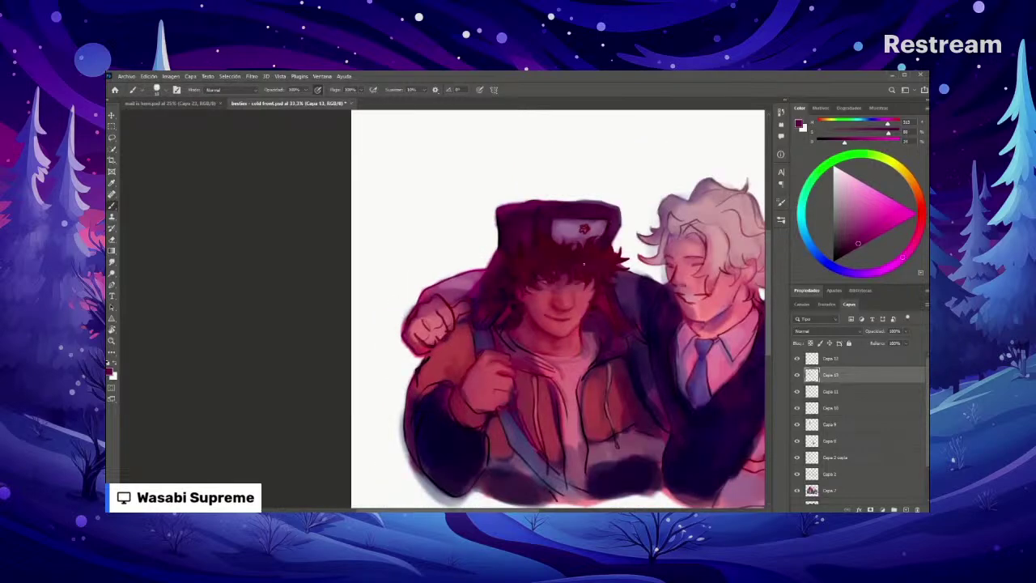
scroll(584, 264, "down", 1)
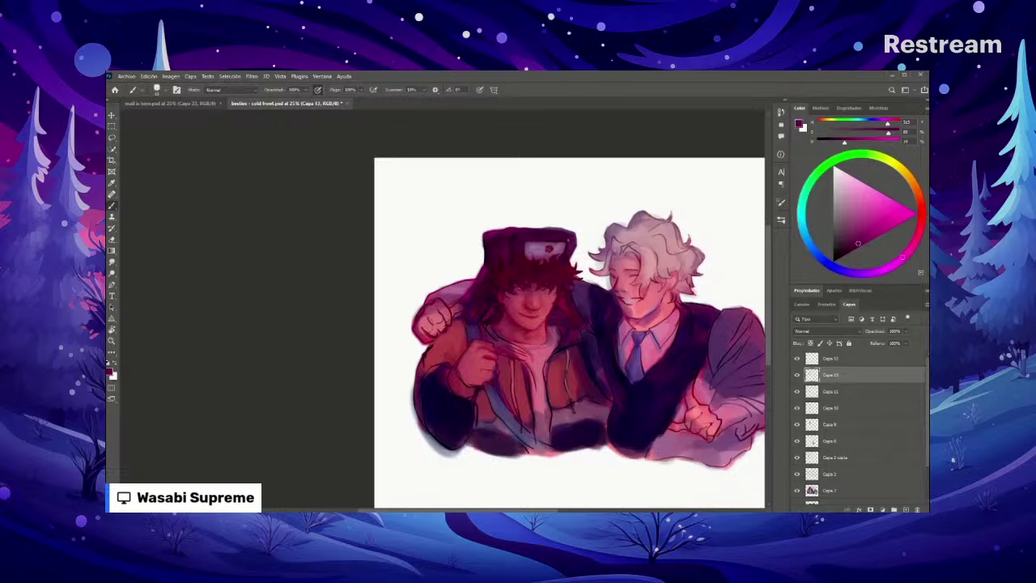
Step: Sample a near-black purple from the shaded hat flap beside the hair for darkening the hat's details
scroll(548, 249, "up", 2)
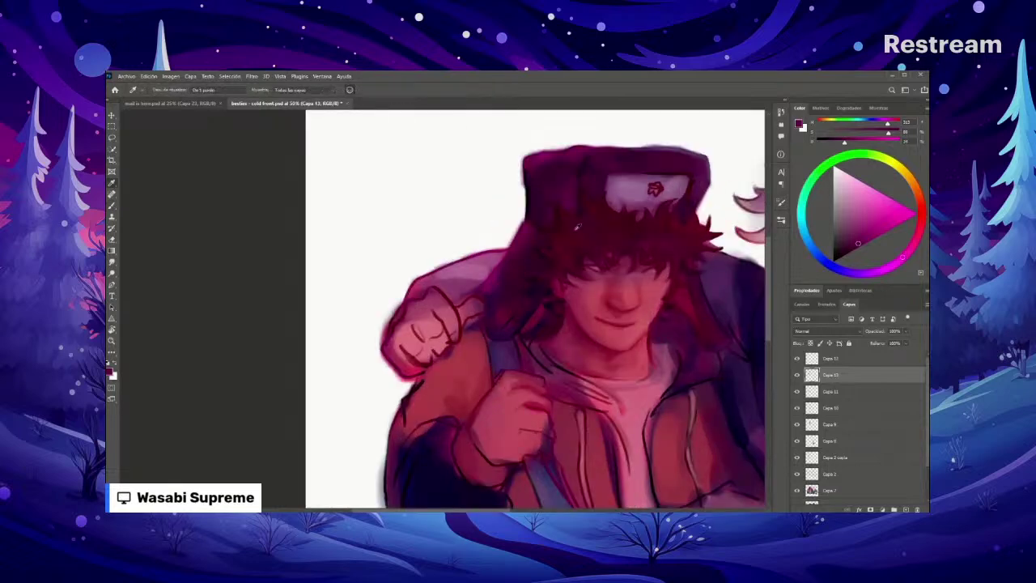
left_click(545, 251, "alt")
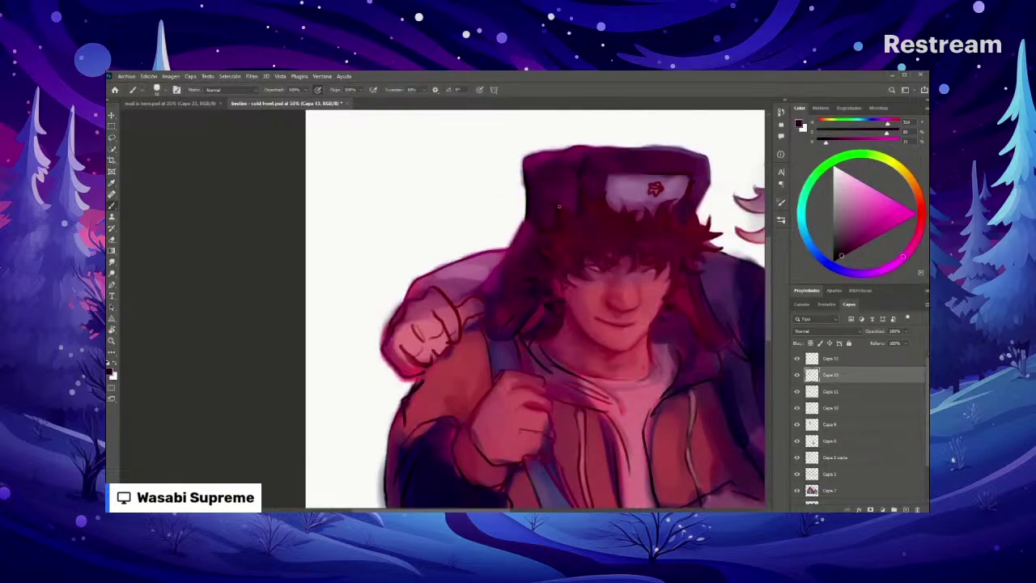
scroll(574, 220, "down", 1)
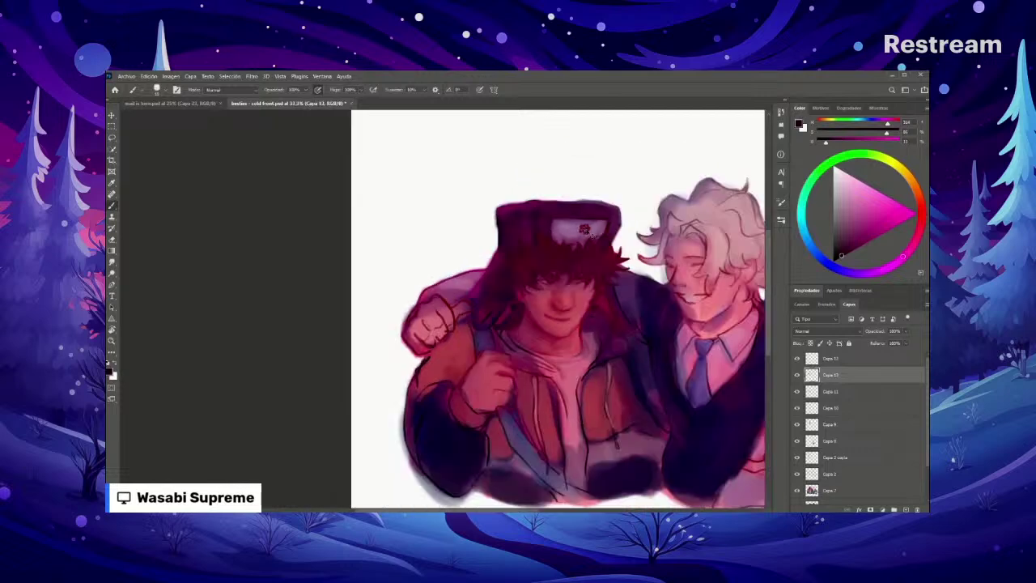
Step: Sample a near-black plum from the shadow between the hatted man's hair and hat flap for painting
scroll(591, 234, "down", 1)
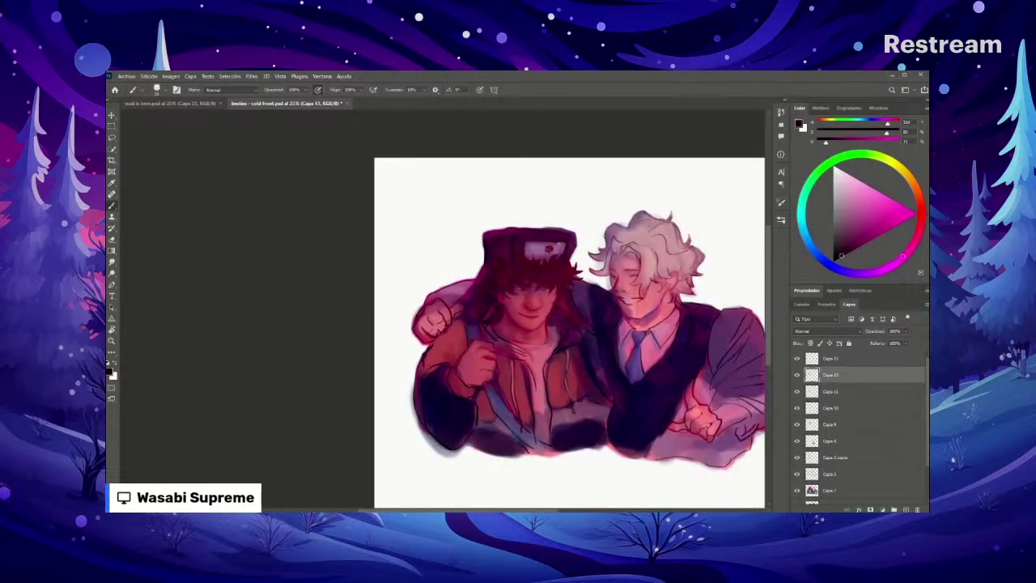
scroll(558, 204, "up", 2)
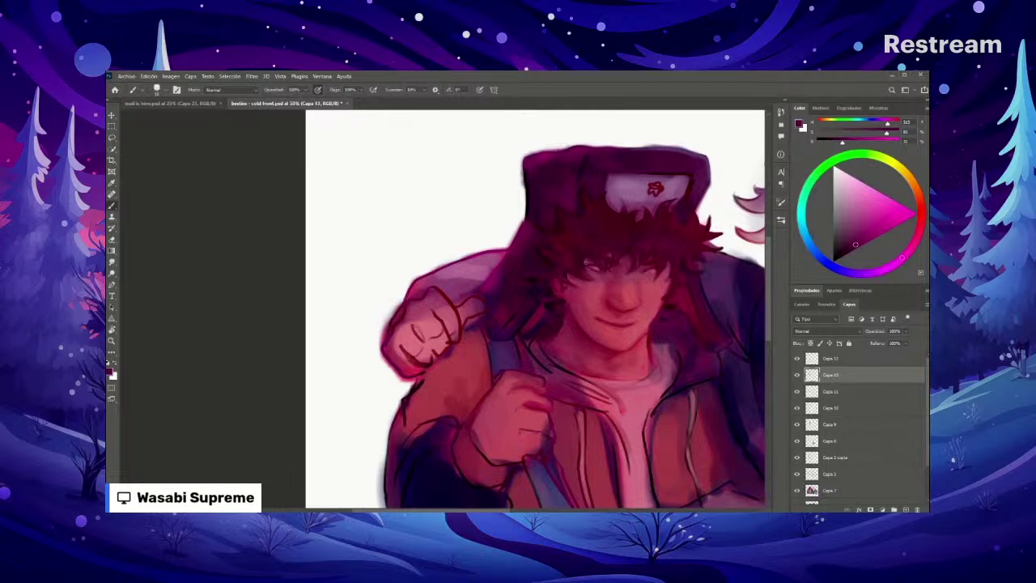
scroll(581, 267, "down", 1)
left_click_drag(599, 283, 575, 218)
key("i")
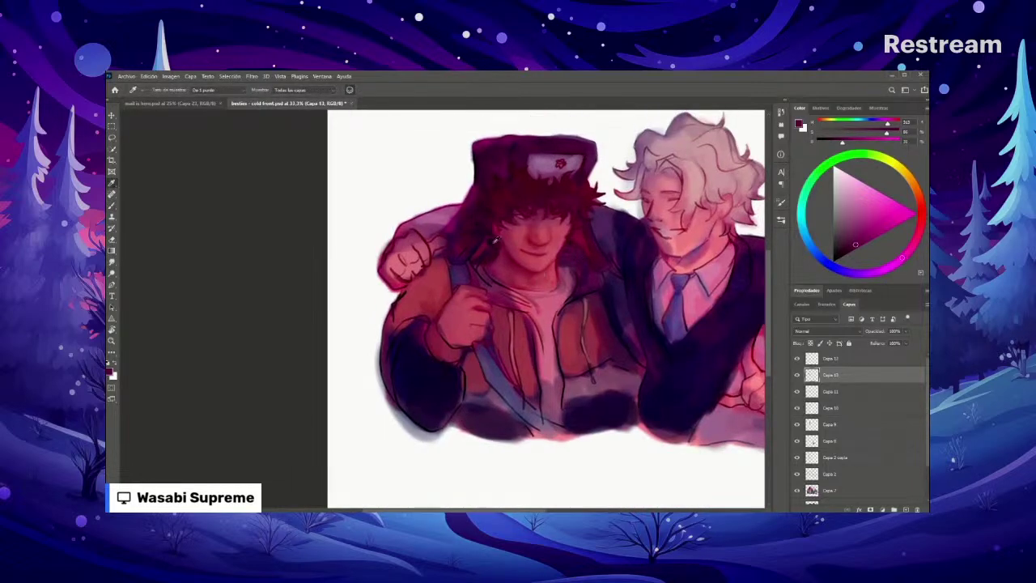
left_click(495, 239)
key("b")
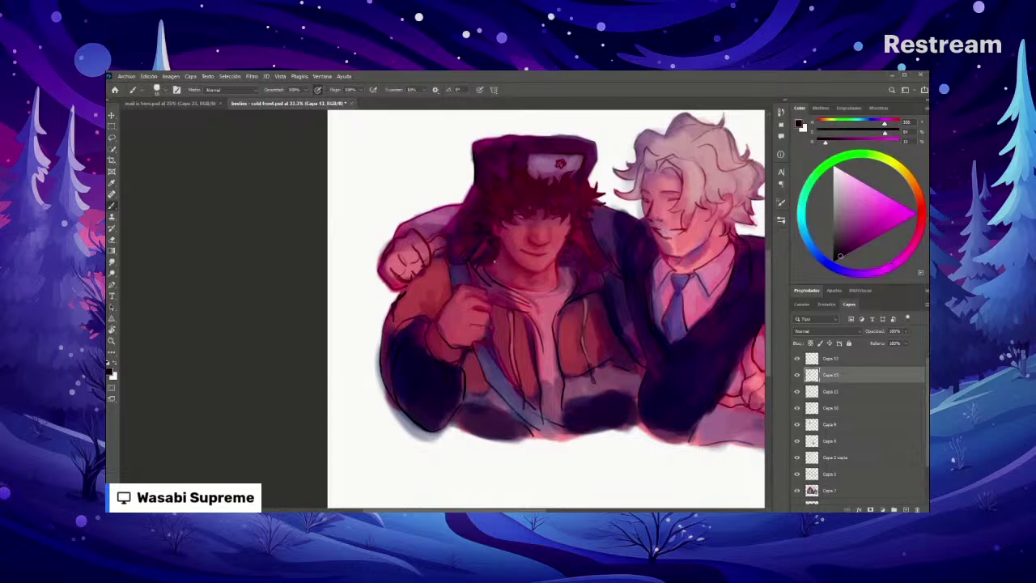
Step: Sample a dark purple from the hatted man's jacket collar for the brush and compare both figures up close and from afar
key("ctrl+minus")
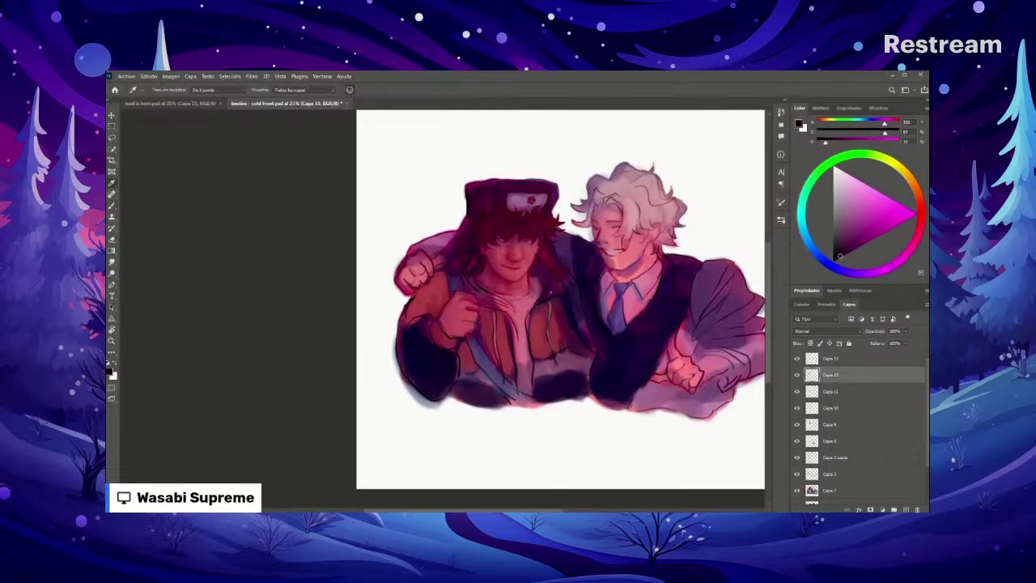
left_click(547, 289, "alt")
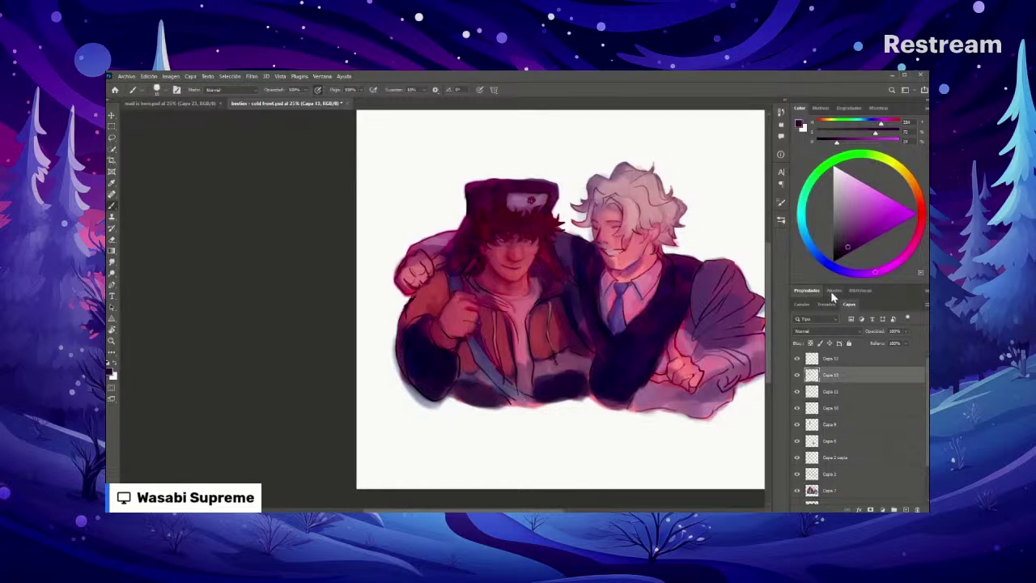
key("ctrl+plus")
key("ctrl+plus")
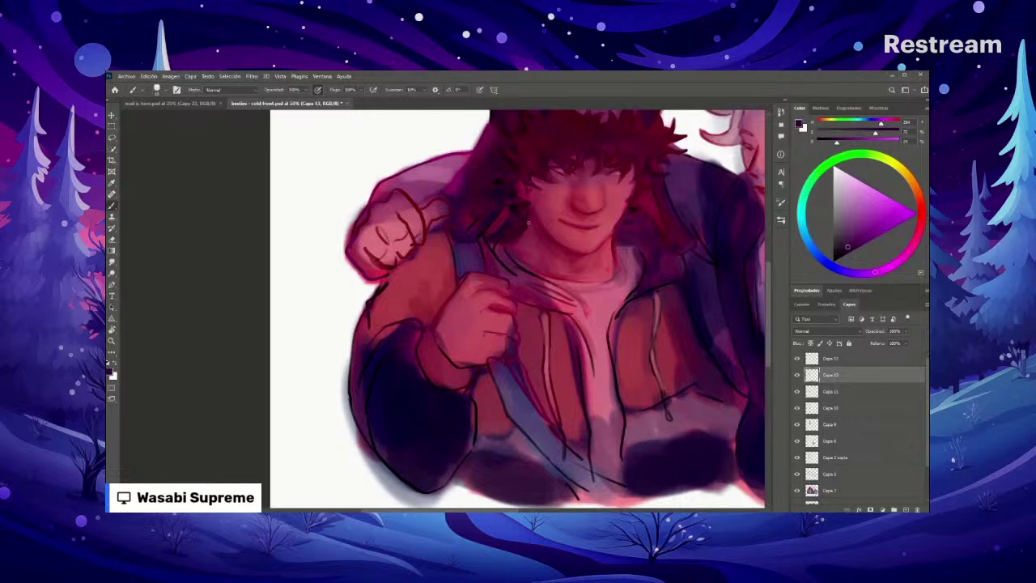
key("ctrl+minus")
key("ctrl+minus")
key("ctrl+minus")
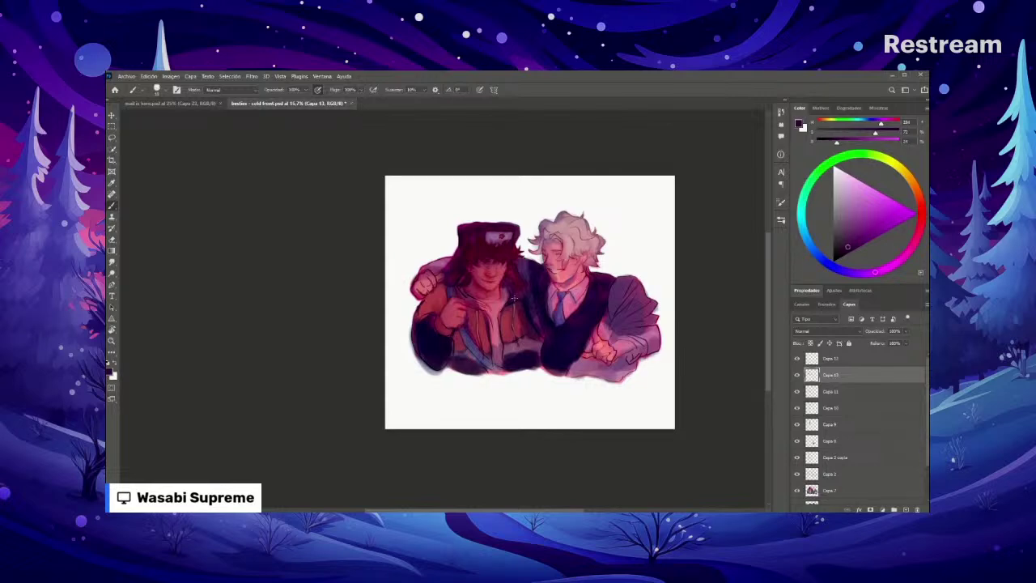
key("ctrl+plus")
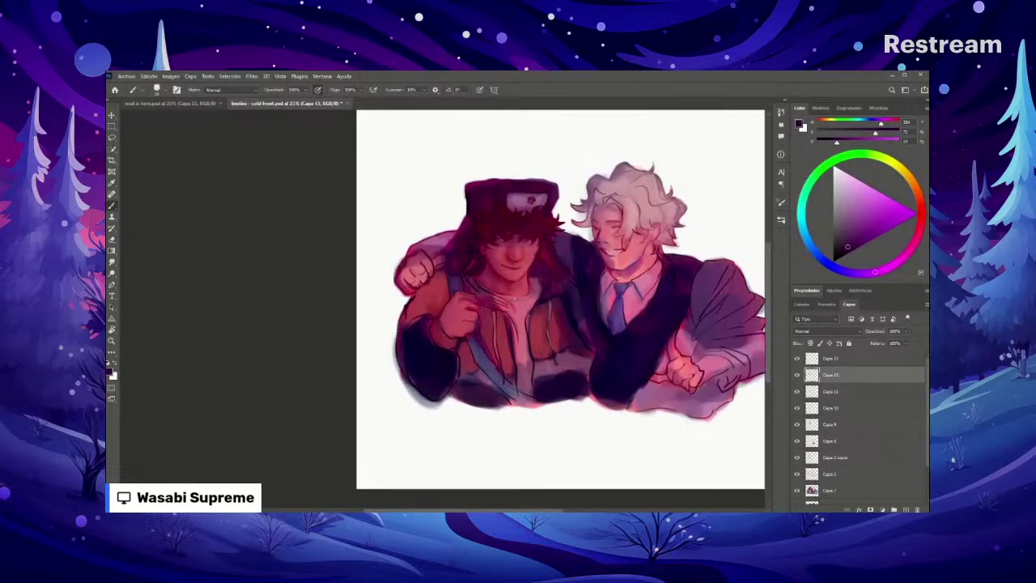
key("ctrl+plus")
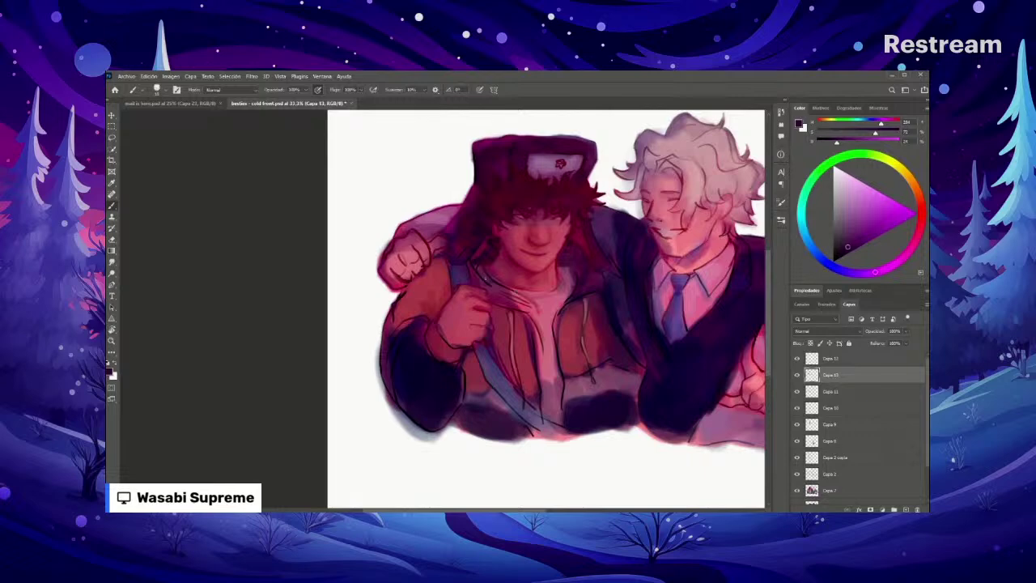
Step: Sample plum and muted rose tones from the hatted man's collar and shirt folds to blend the neckline's edge
key("i")
left_click(488, 279, "alt")
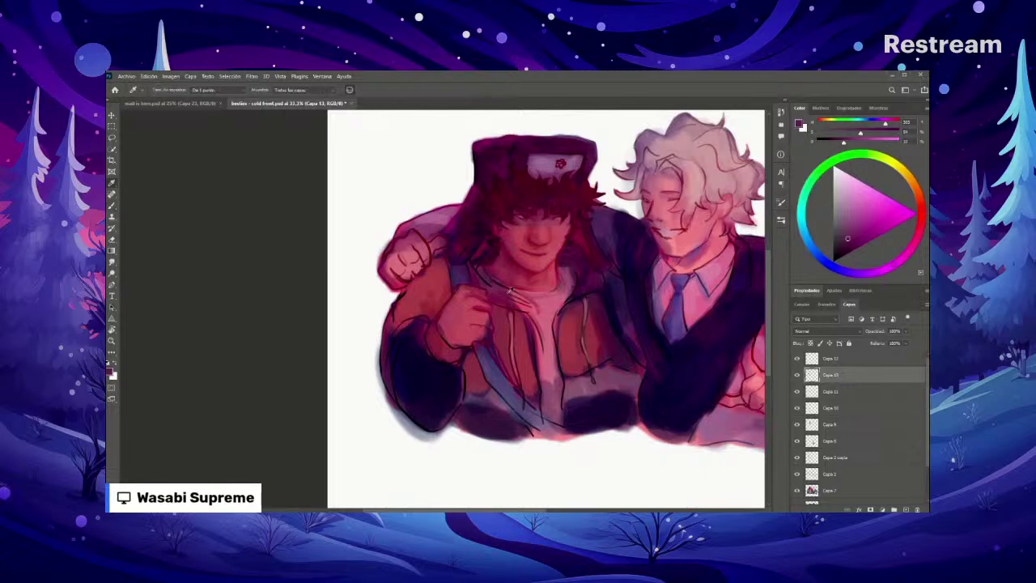
left_click(511, 303, "alt")
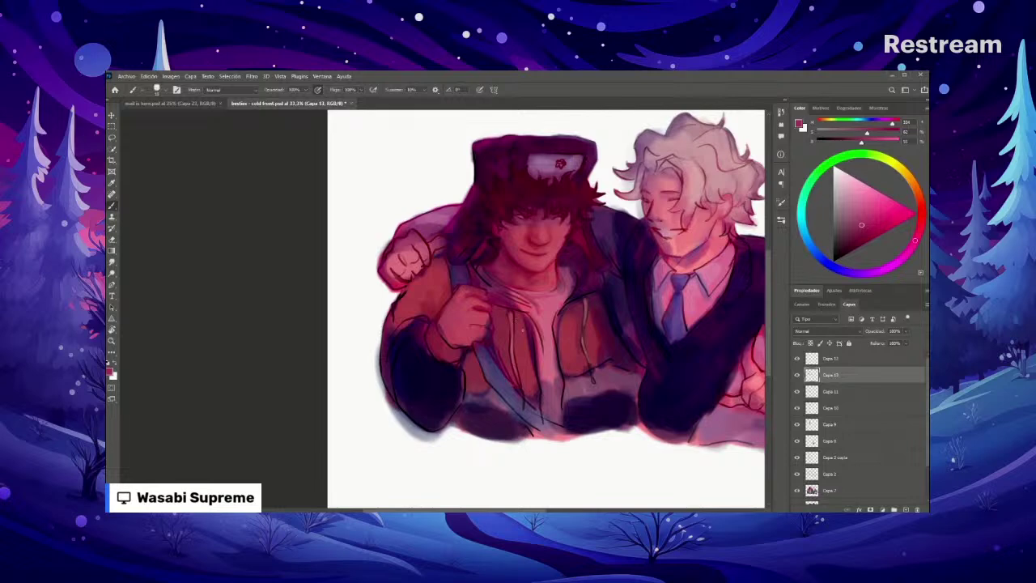
left_click(491, 283, "alt")
key("i")
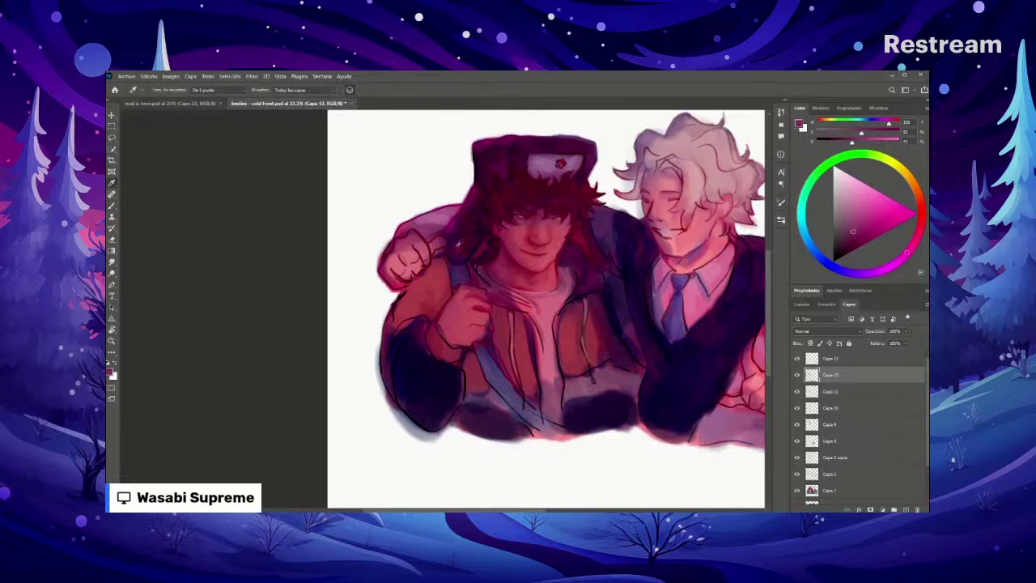
Step: Sample a deep magenta from the hanging hat flap above the shoulder and check it against the whole painting
left_click(459, 243, "alt")
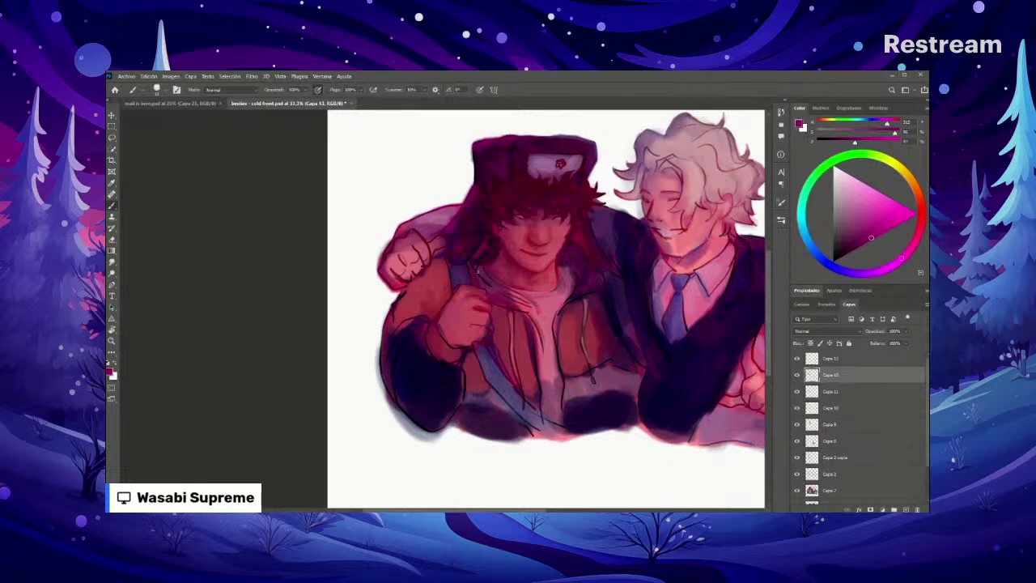
key("ctrl+minus")
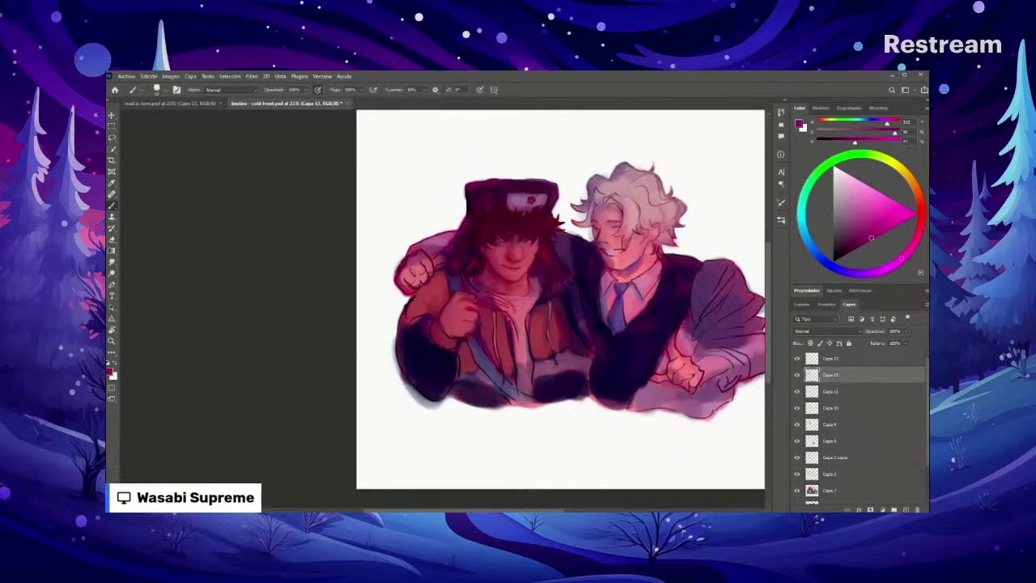
key("ctrl+plus")
key("ctrl+plus")
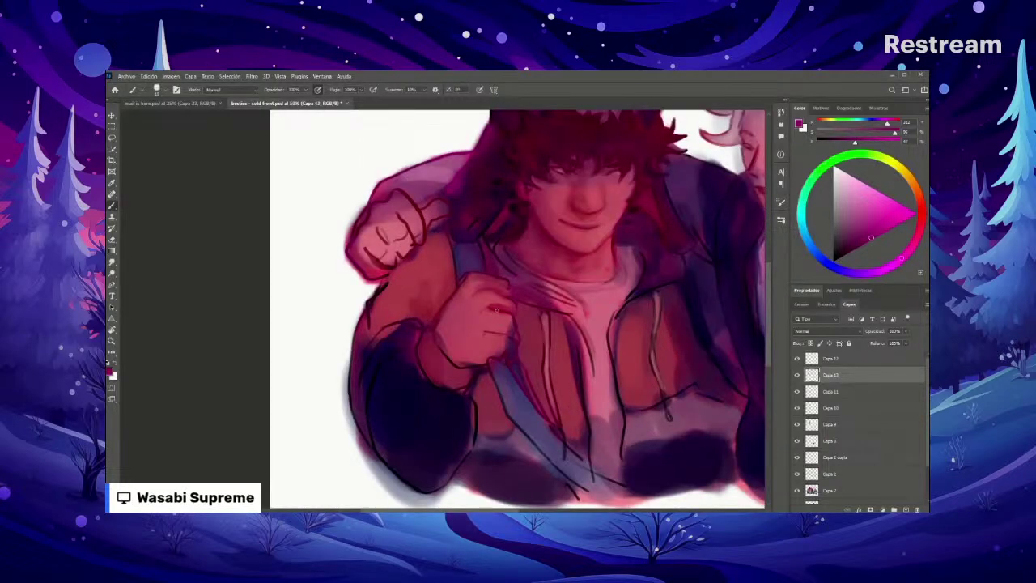
Step: Sample a crimson from the raised fist's knuckle shadow and a muted rose from the back of the hand for painting
key("i")
left_click(500, 302)
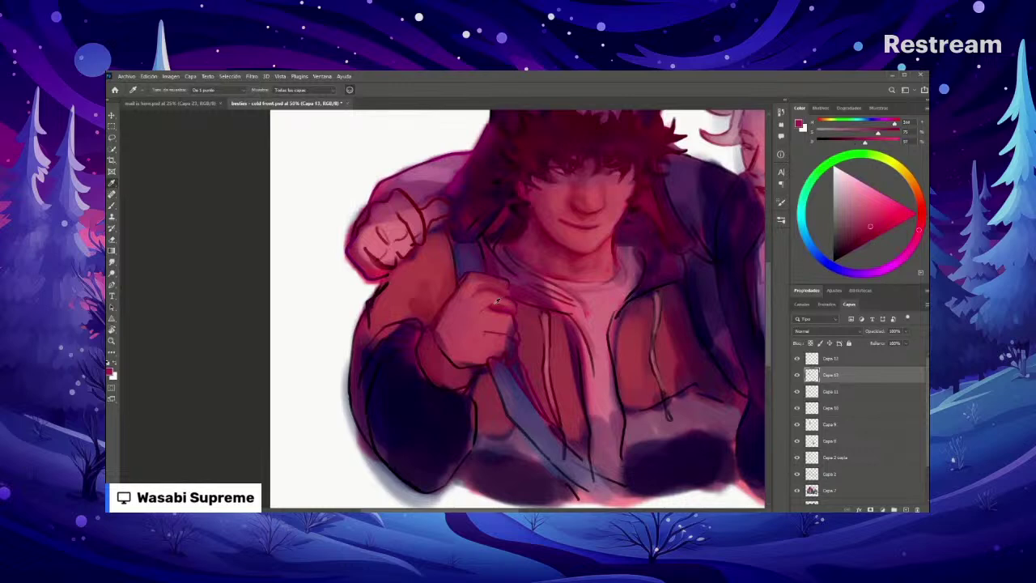
left_click(448, 313)
key("b")
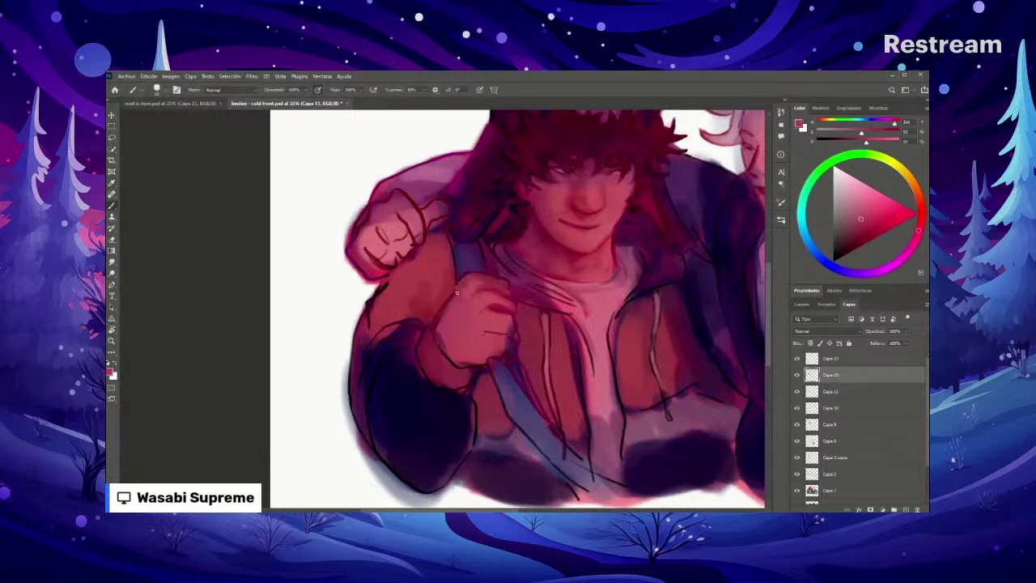
key("ctrl+minus")
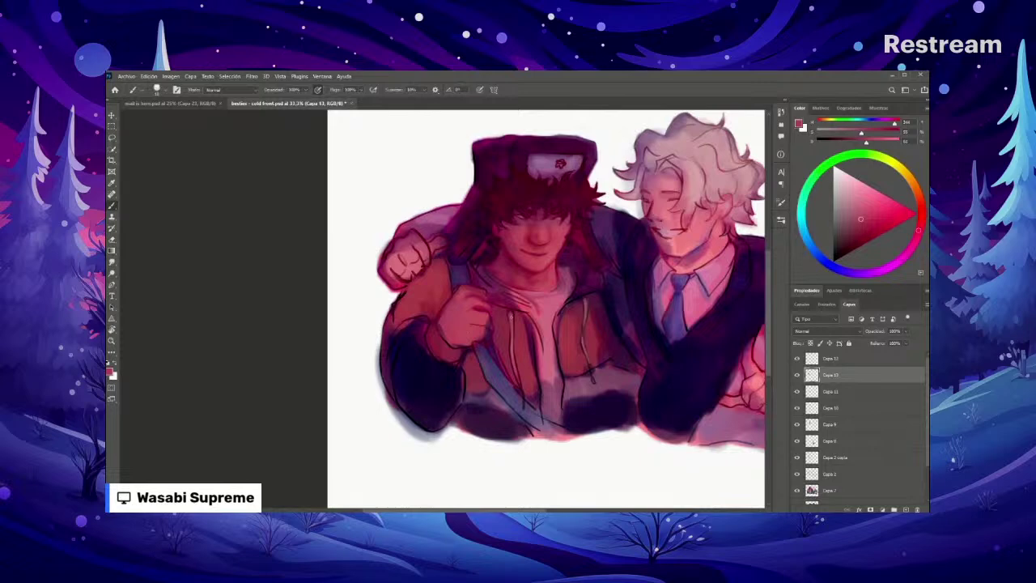
Step: Sample a dark crimson beside the hatted man's raised fist, review the brush settings and shade the back of the hand
left_click(493, 347, "alt")
right_click(492, 348)
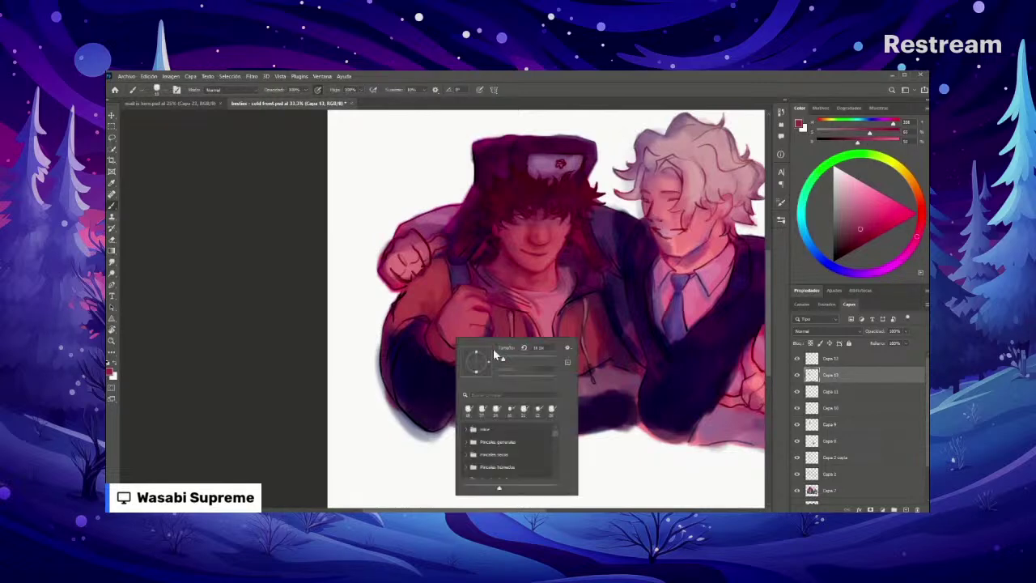
left_click(456, 336)
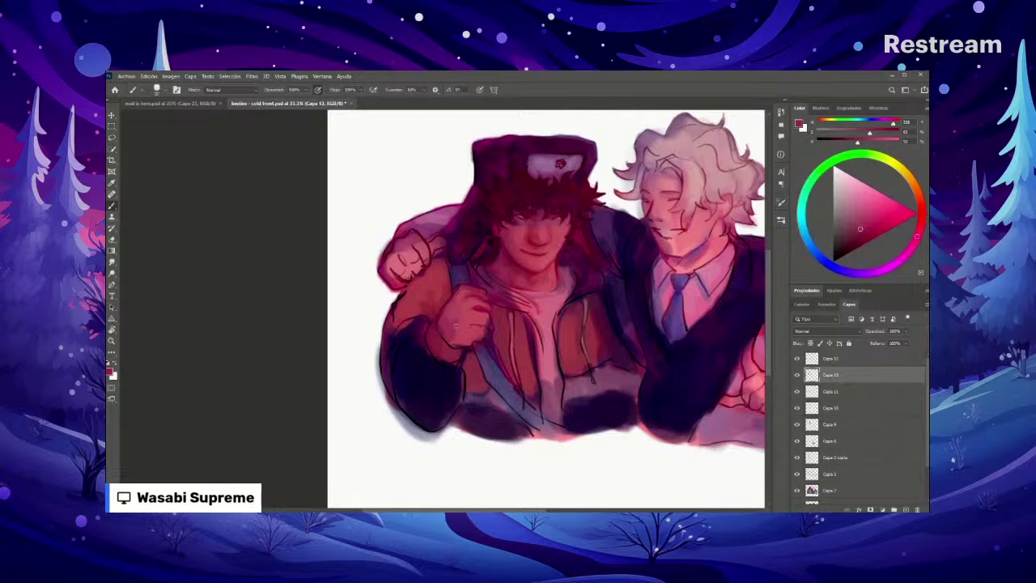
left_click_drag(443, 322, 463, 350)
Step: Sample a near-black from the dark hair beside the hatted man's cheek and compare it with the whole painting
key("ctrl+plus")
right_click(524, 214)
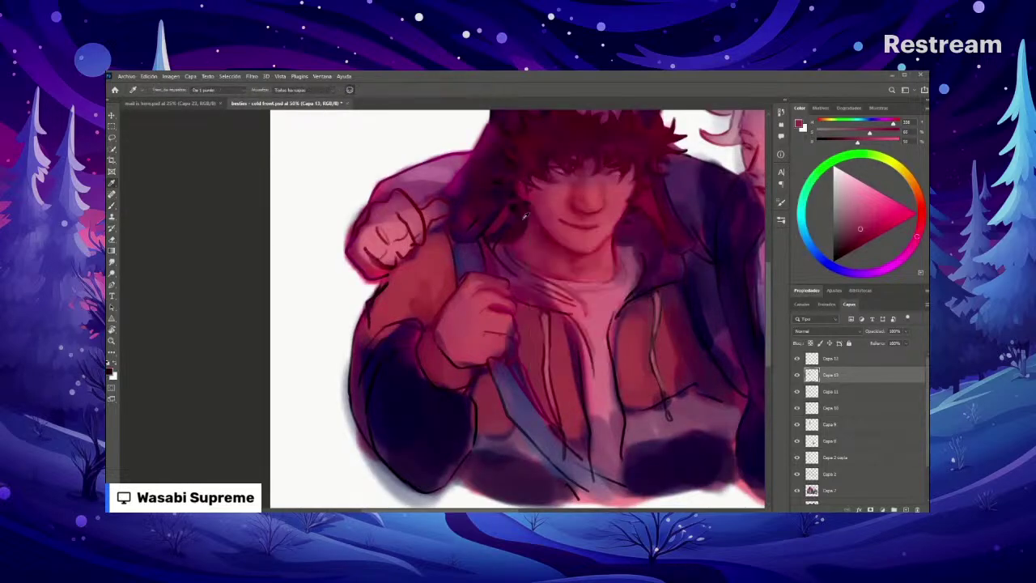
scroll(524, 217, "down", 4)
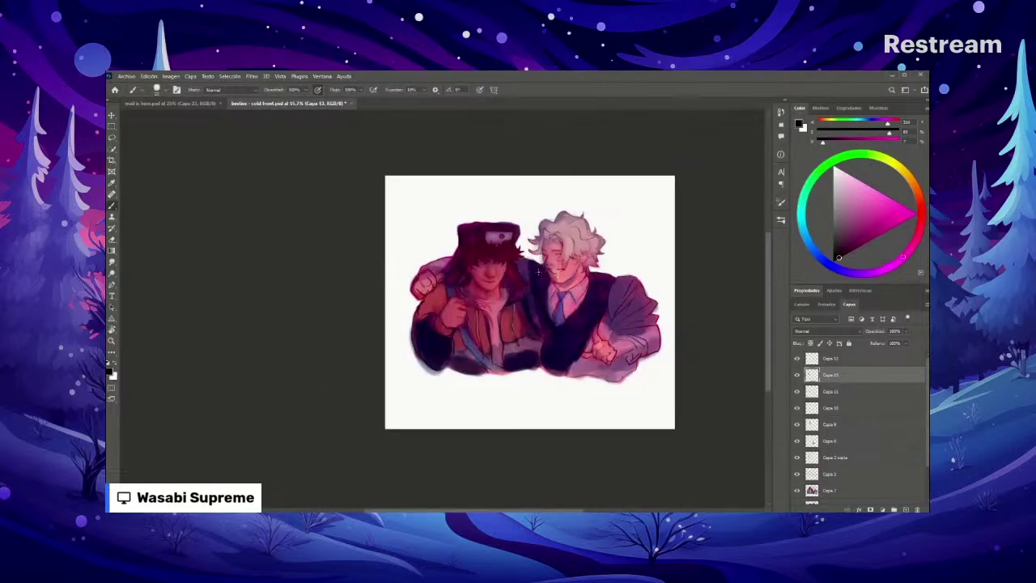
scroll(537, 272, "up", 2)
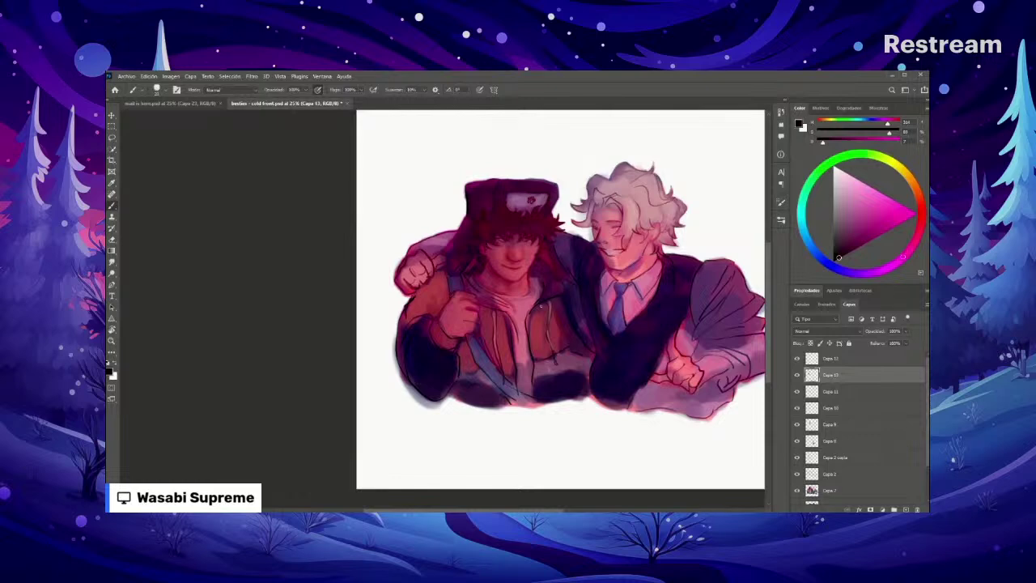
Step: Sample a dark purple from the hatted man's collar and a muted violet-blue from the other man's tie for painting the jacket
key("i")
left_click(542, 282)
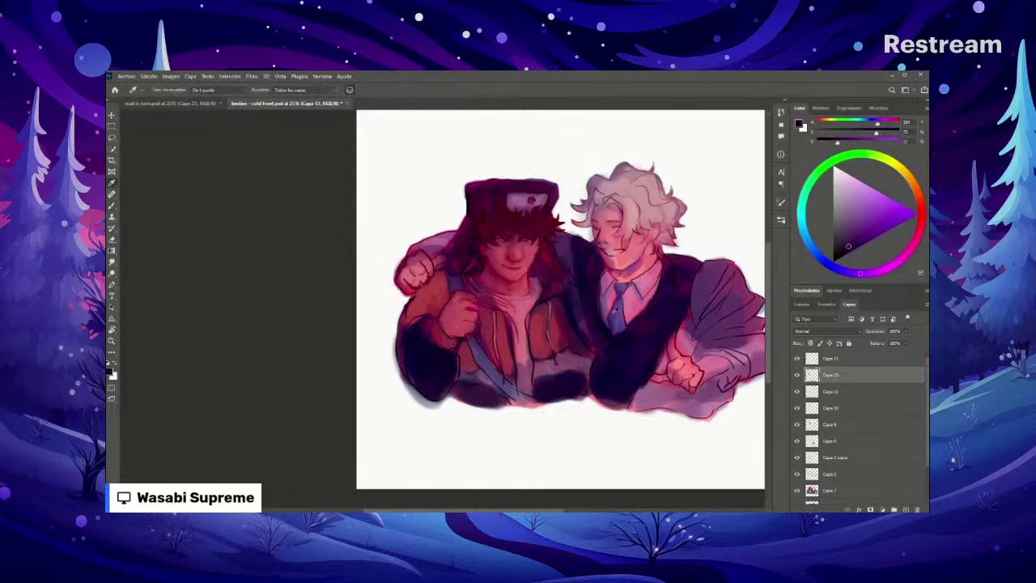
left_click(616, 310)
left_click(544, 307)
key("b")
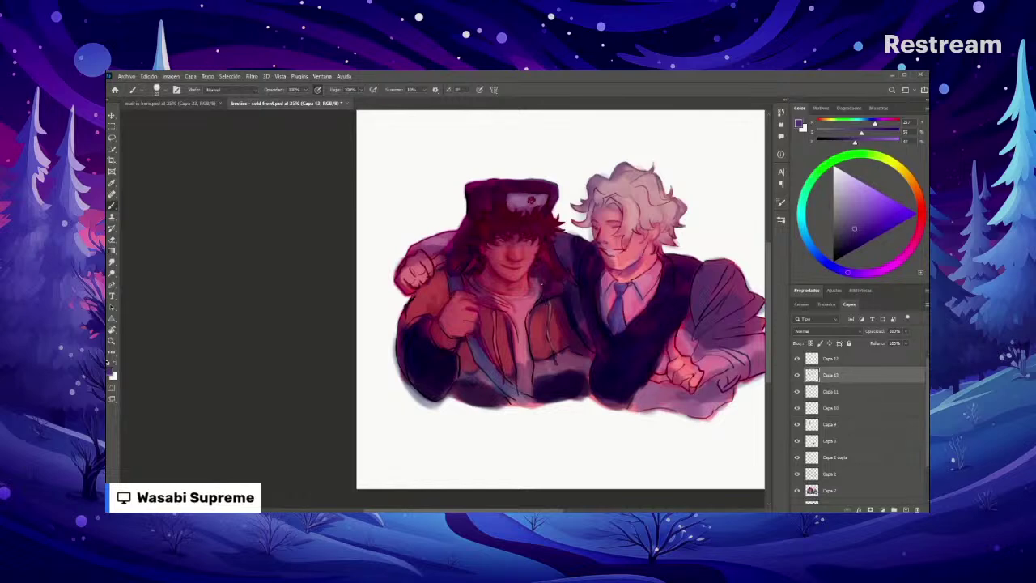
Step: Sample purples from the jacket's collar and the dark band at its hem, and compare the jacket with the whole painting
left_click(548, 297, "alt")
key("ctrl+plus")
key("i")
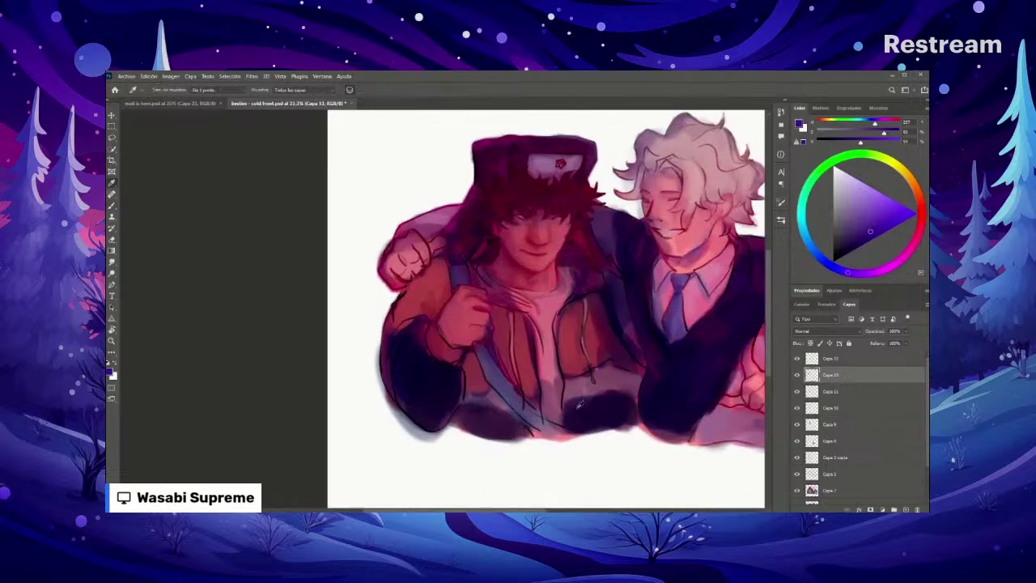
left_click(566, 400)
key("b")
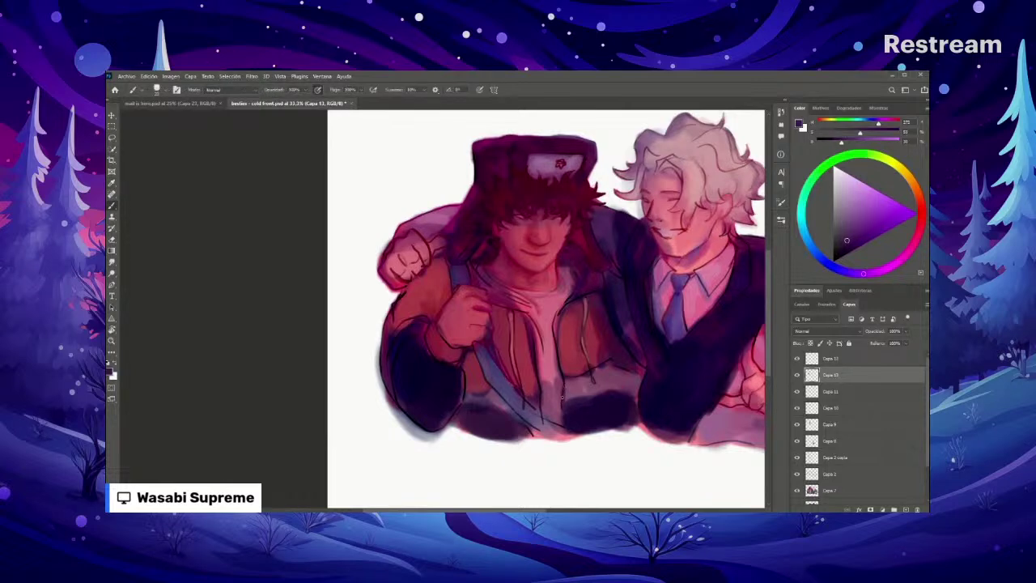
scroll(569, 418, "down", 4)
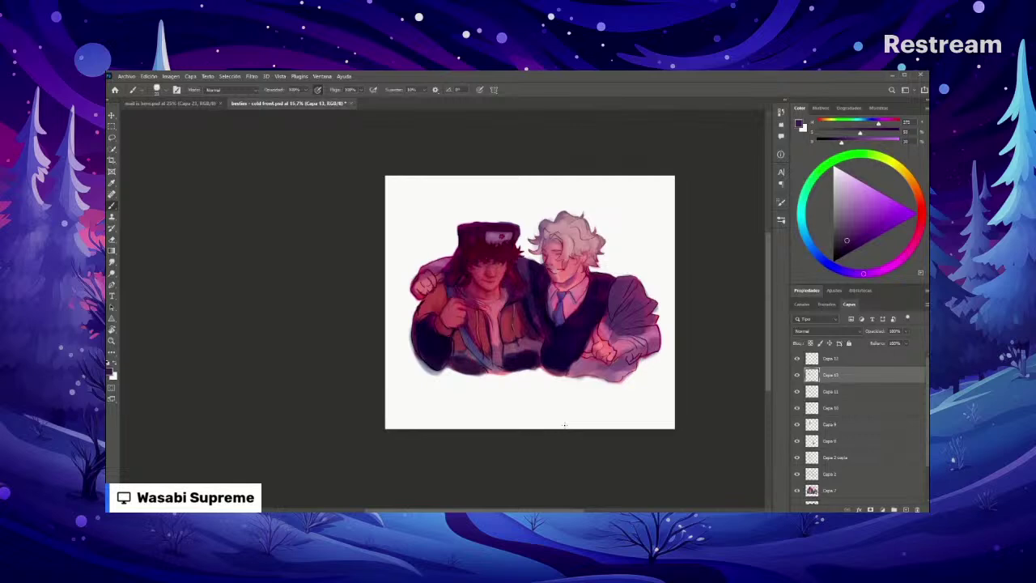
scroll(443, 306, "up", 2)
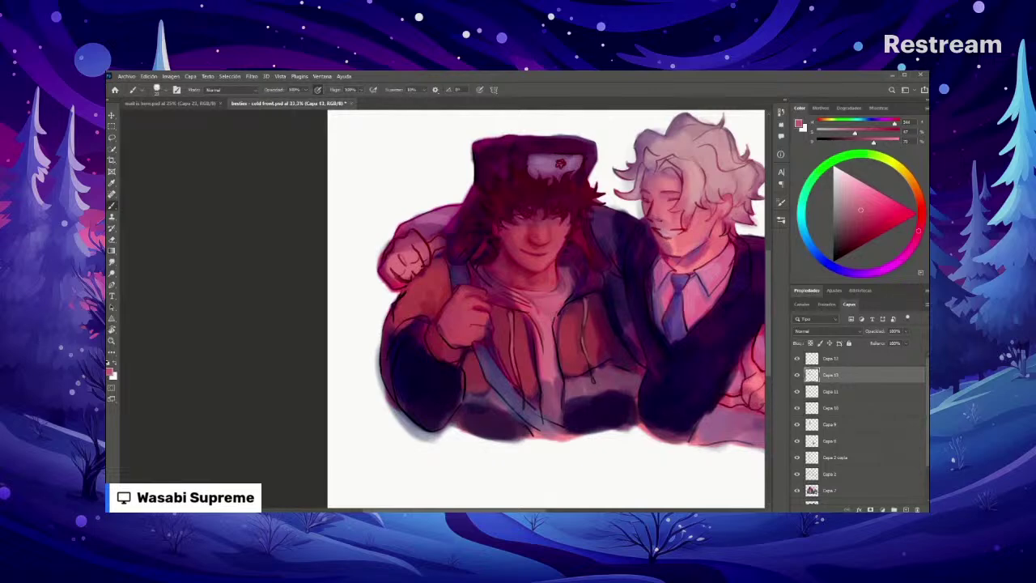
Step: Sample a tone from the hatted man's shirt and shift the brush colour to a light periwinkle blue
left_click(536, 302, "alt")
left_click(822, 259)
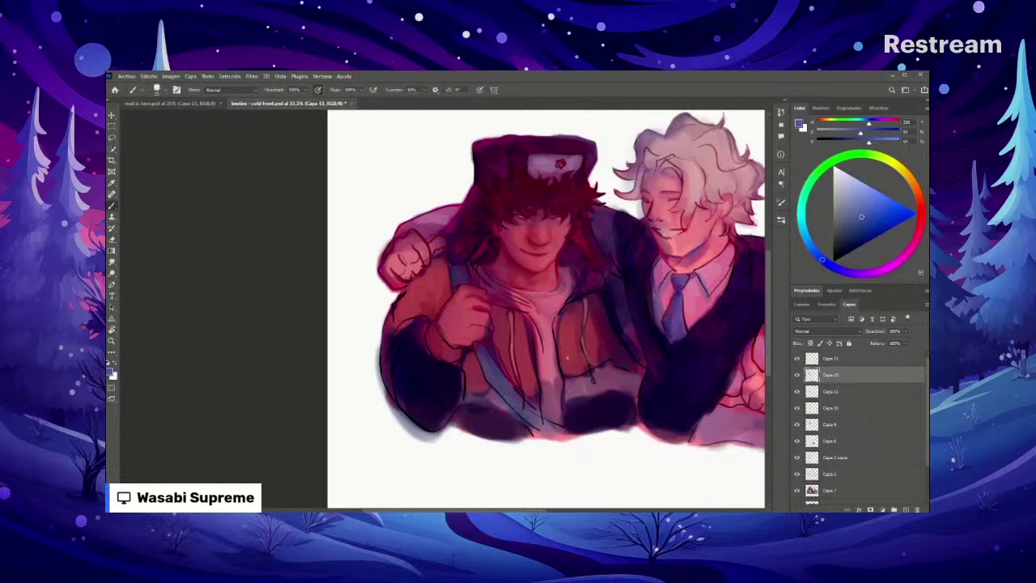
left_click(856, 191)
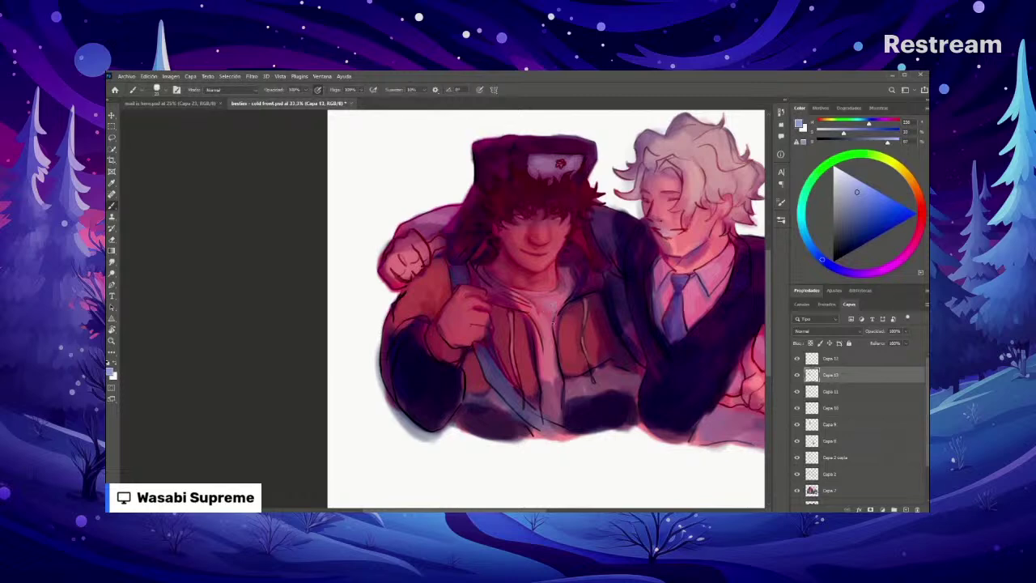
Step: Compare both figures at a distance and enlarge the brush slightly for the hatted man's shirt highlights
key("ctrl+minus")
key("ctrl+minus")
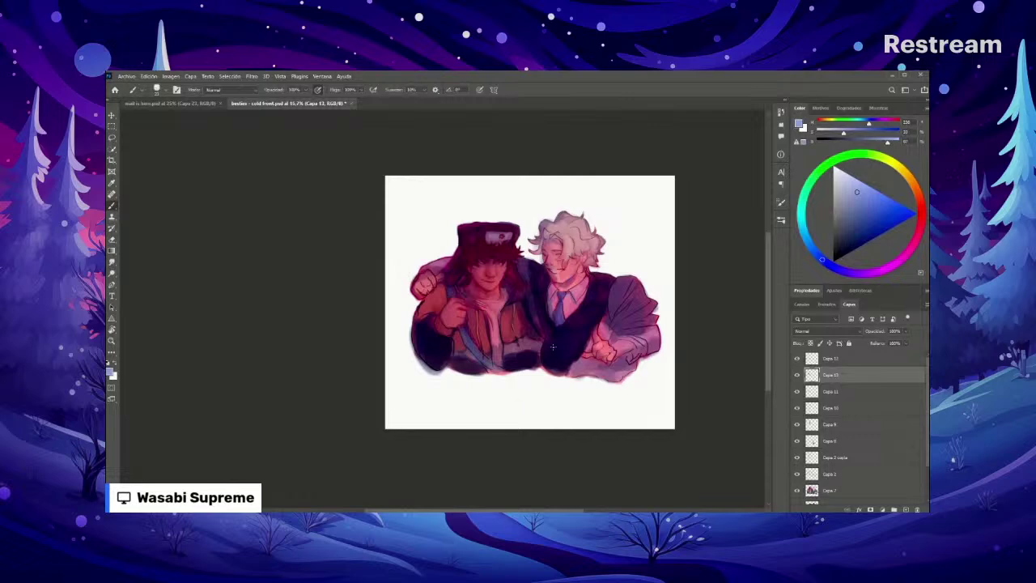
key("ctrl+plus")
key("ctrl+plus")
right_click(620, 291)
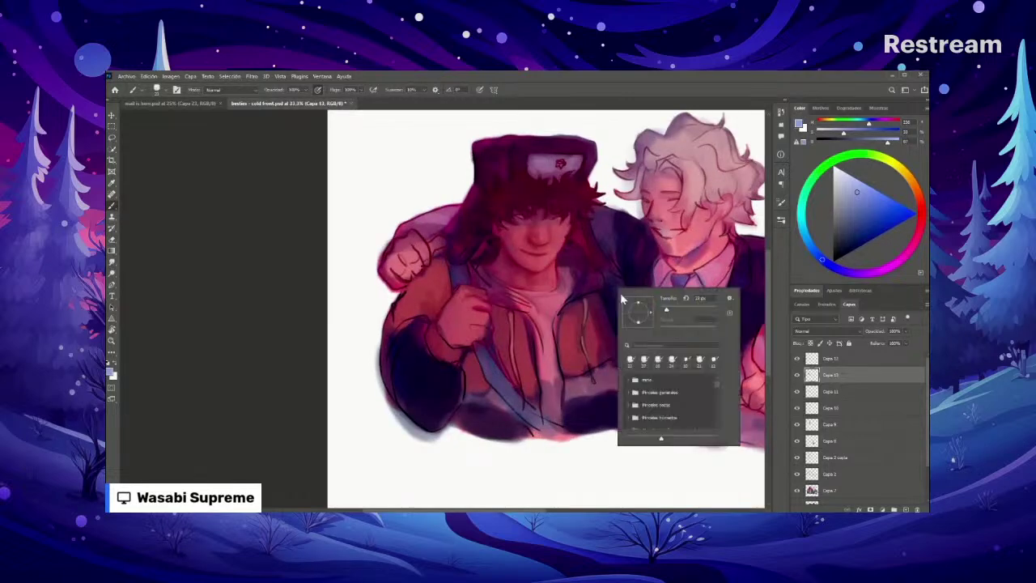
left_click_drag(668, 315, 674, 315)
key("Return")
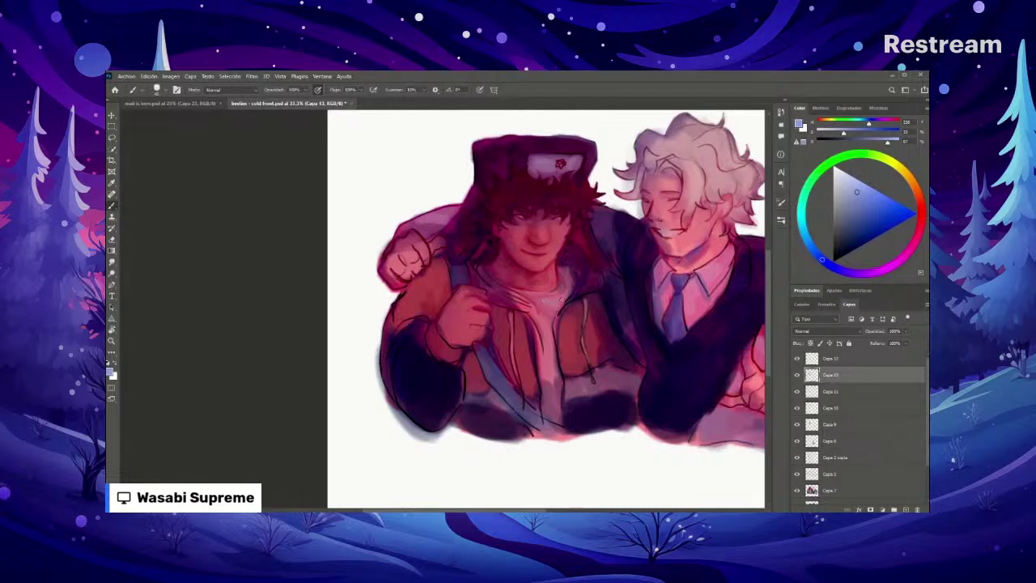
Step: Sample pinks and a dark magenta around the hatted man's shirt and jacket opening, and paint a stroke down the opening's edge
left_click(555, 308, "alt")
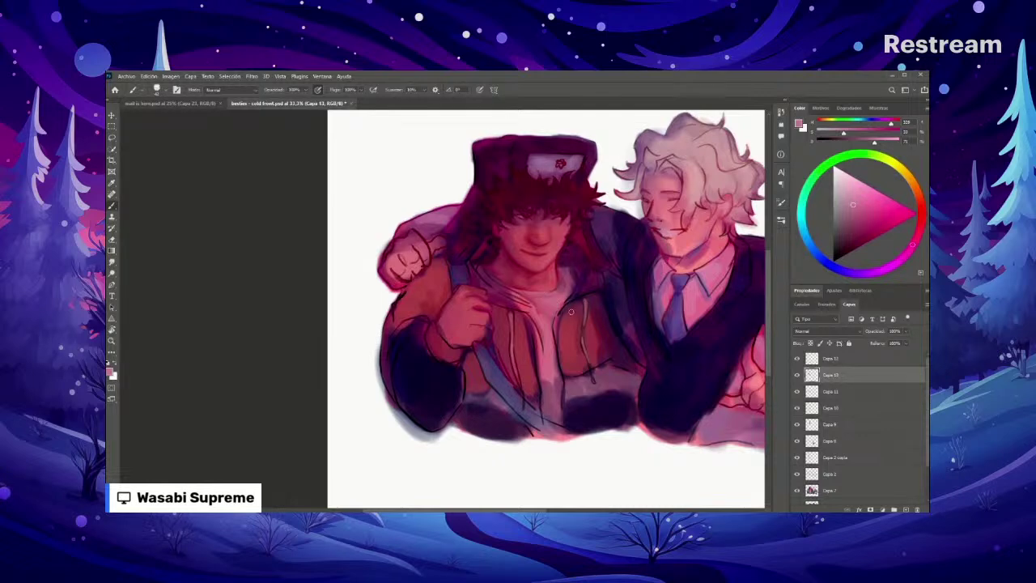
key("ctrl+minus")
key("ctrl+minus")
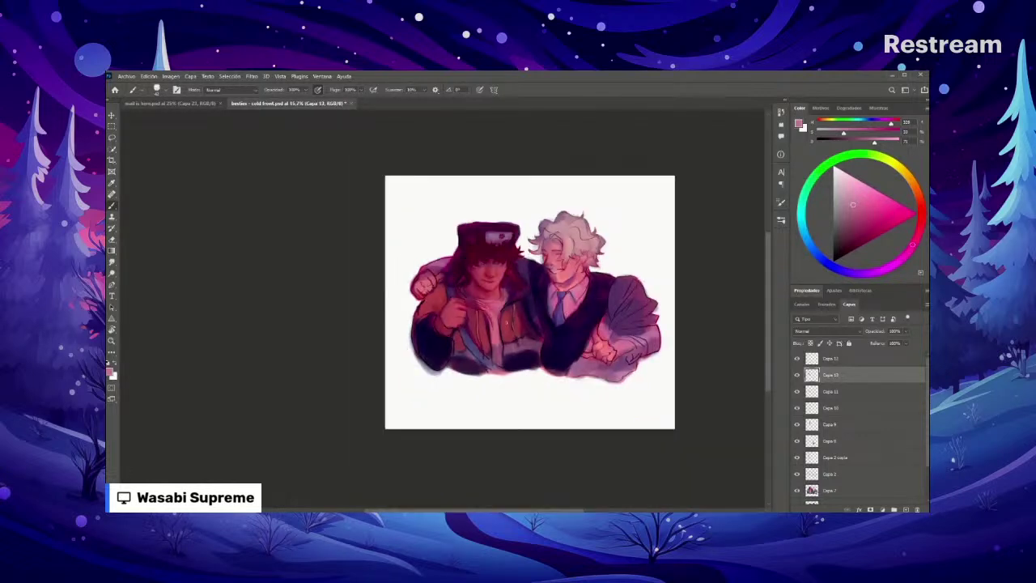
key("ctrl+plus")
left_click(524, 320, "alt")
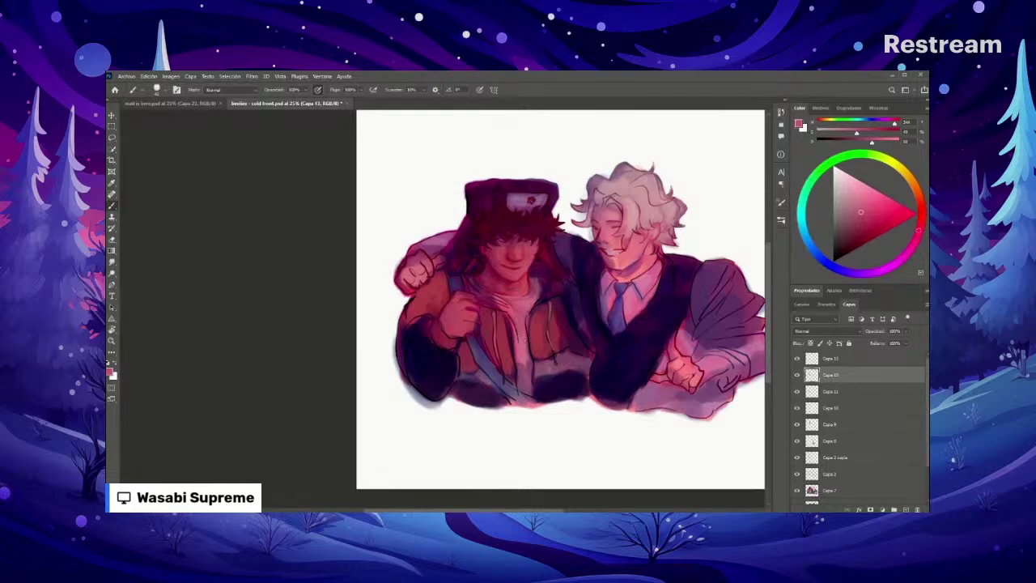
scroll(526, 340, "up", 1)
left_click(530, 327, "alt")
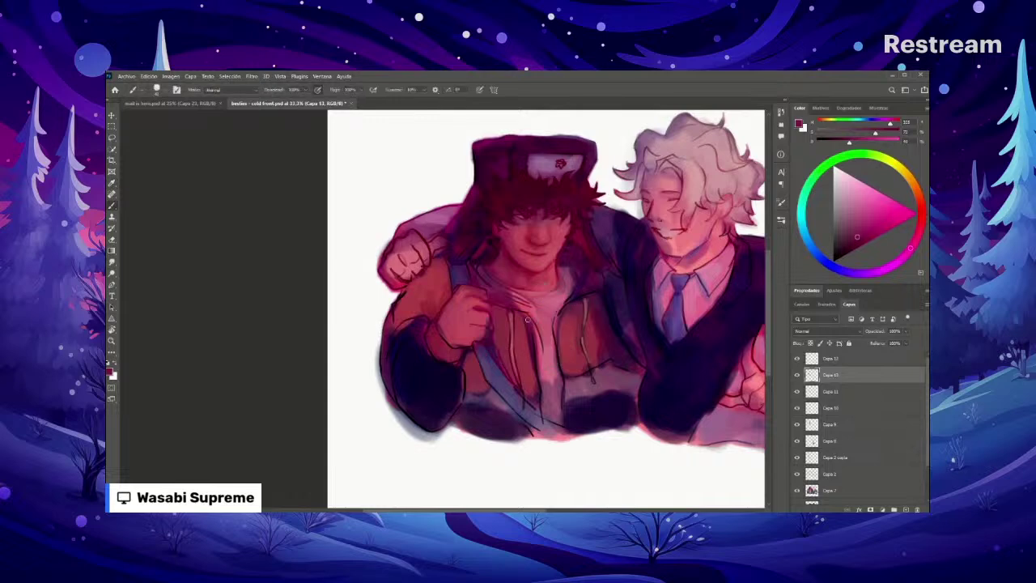
left_click_drag(526, 319, 532, 347)
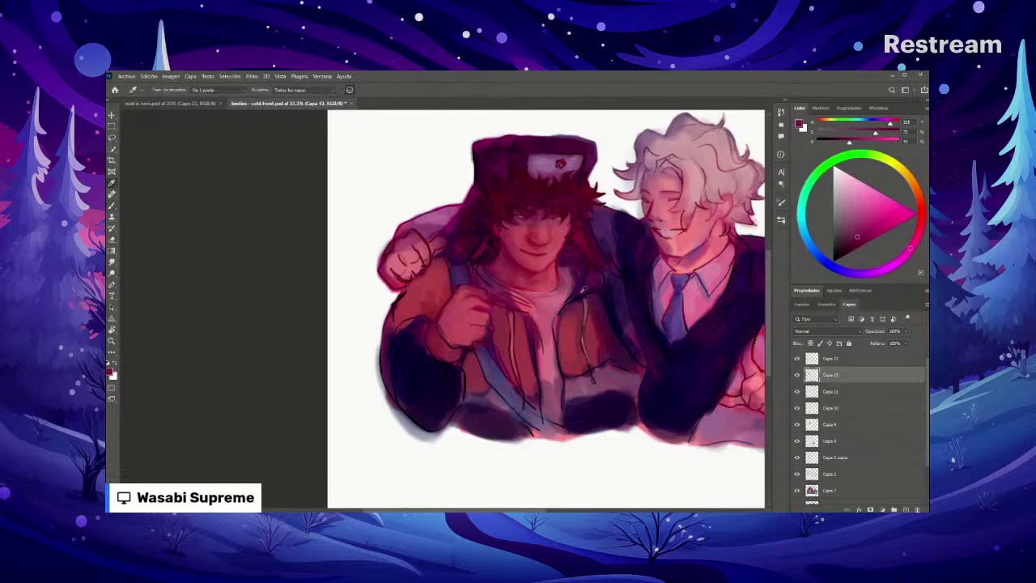
Step: Sample dark purples from the hatted man's jacket collar and compare the collar area with the whole painting
left_click(578, 293, "alt")
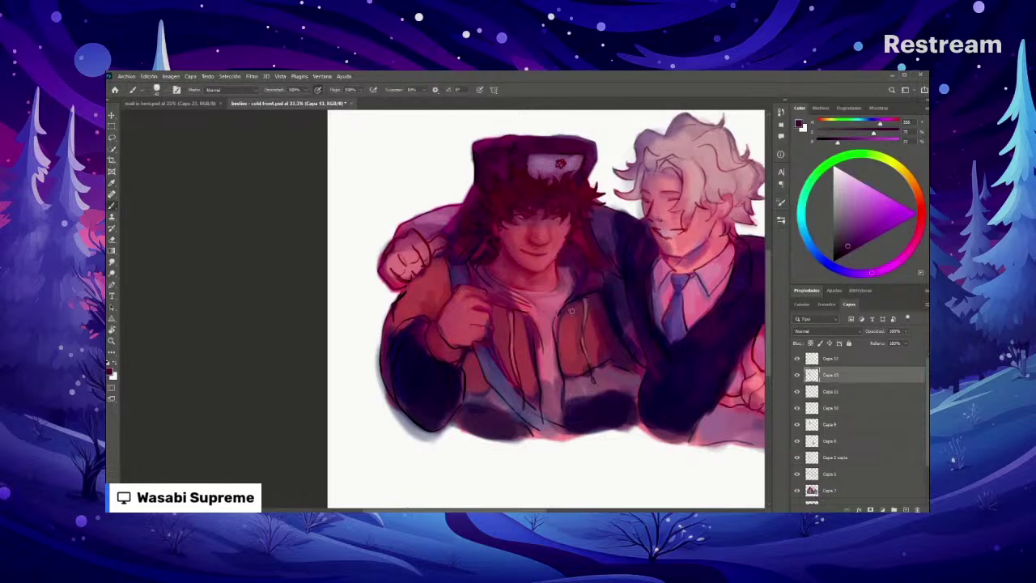
left_click(581, 277, "alt")
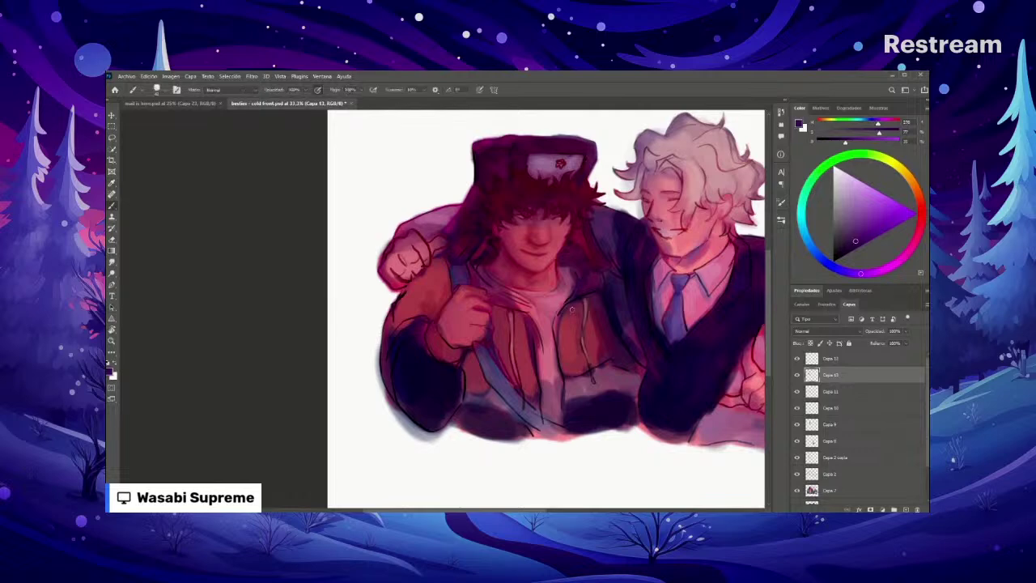
key("ctrl+minus")
key("ctrl+minus")
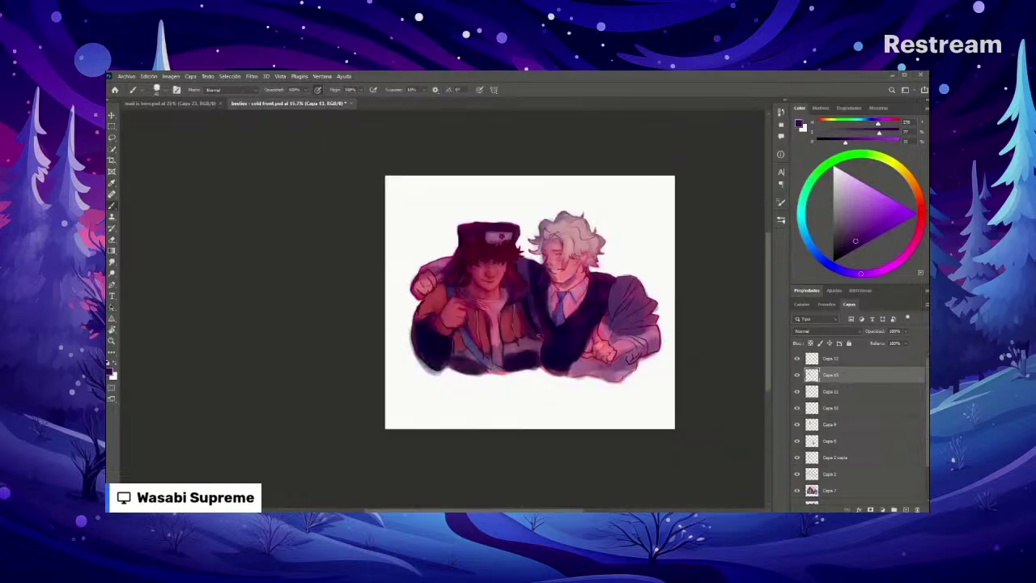
key("ctrl+plus")
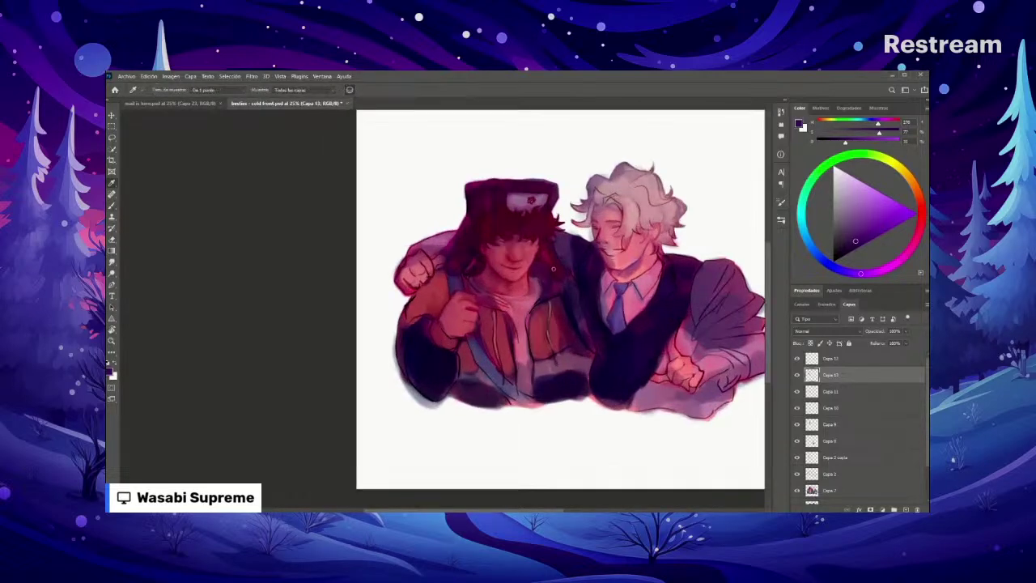
key("ctrl+minus")
key("ctrl+minus")
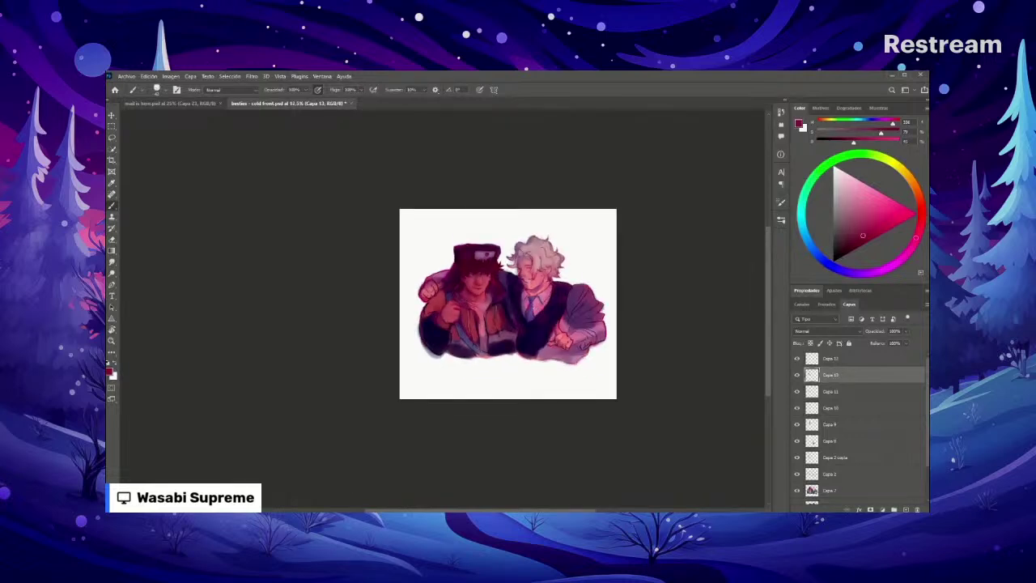
key("ctrl+plus")
key("ctrl+plus")
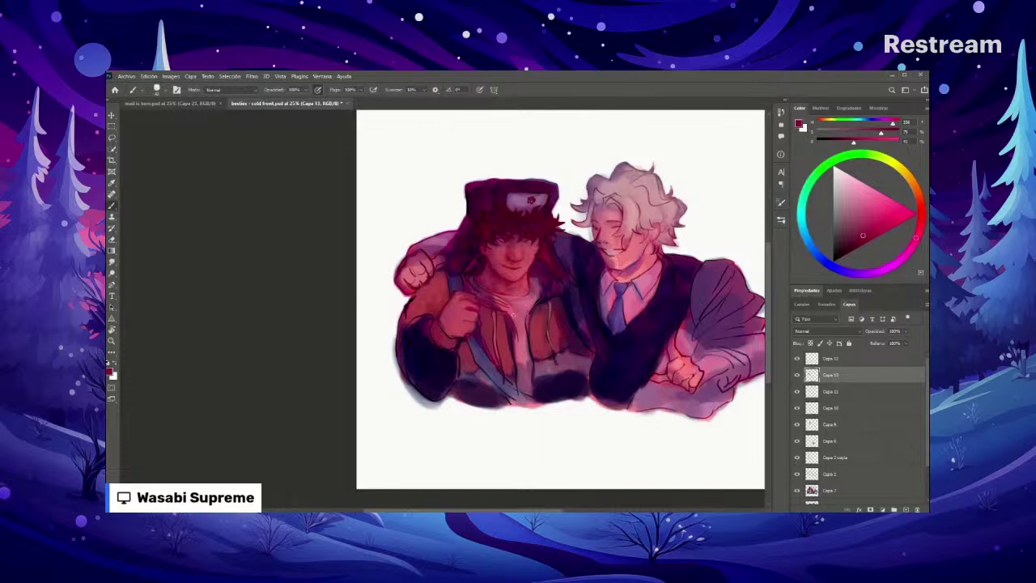
Step: Sample a muted plum beside the hatted man's neck, paint along the jacket opening, and pick dark and rose tones from its edge
left_click(468, 273, "alt")
left_click(465, 272, "alt")
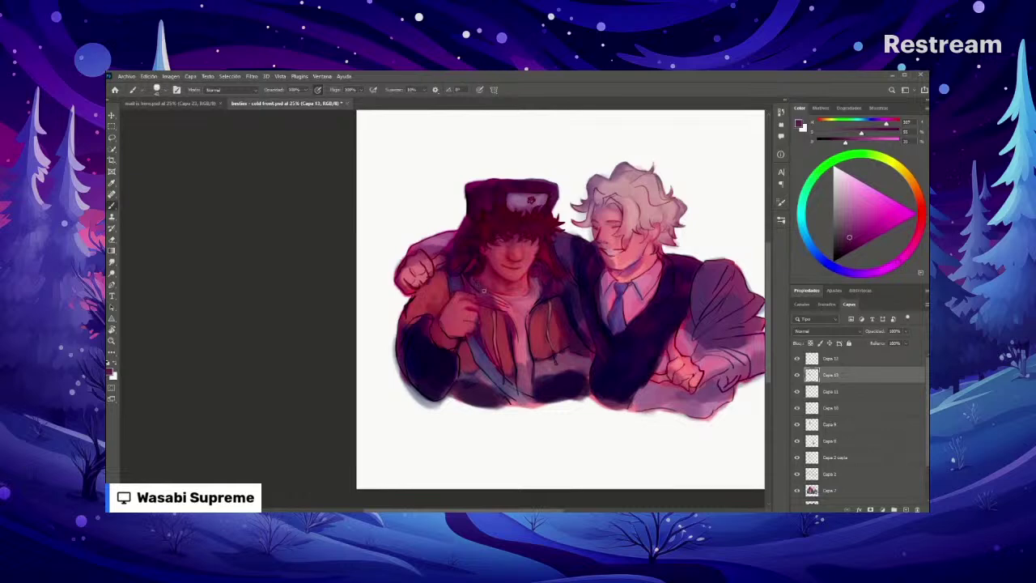
left_click_drag(510, 331, 509, 309)
key("ctrl+plus")
left_click(536, 329, "alt")
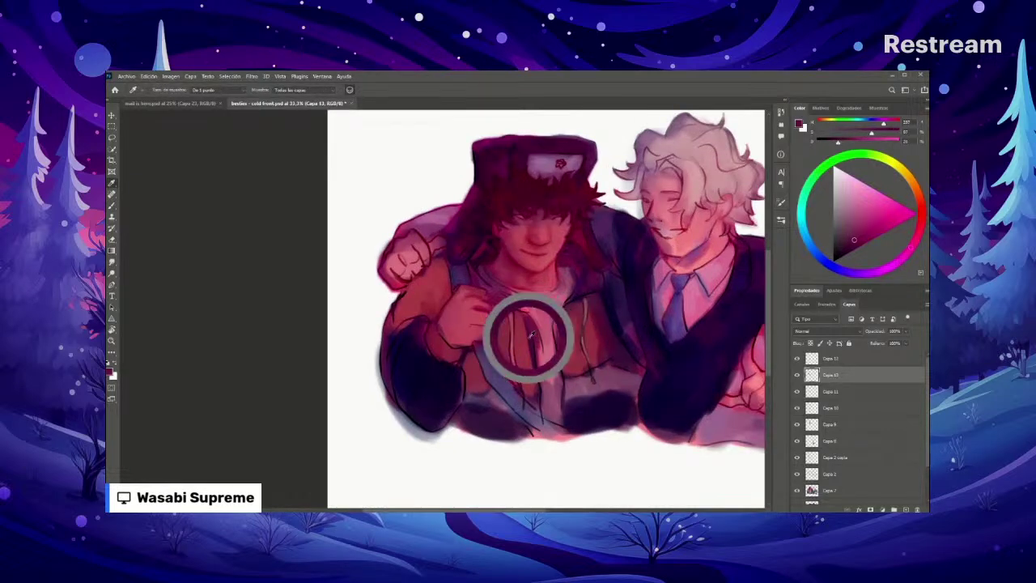
key("b")
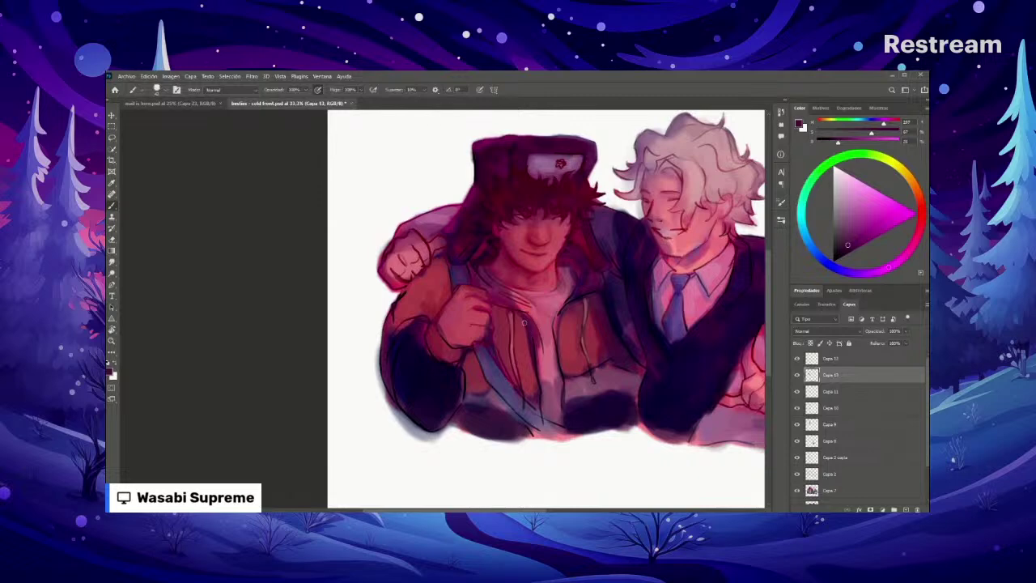
left_click(536, 344, "alt")
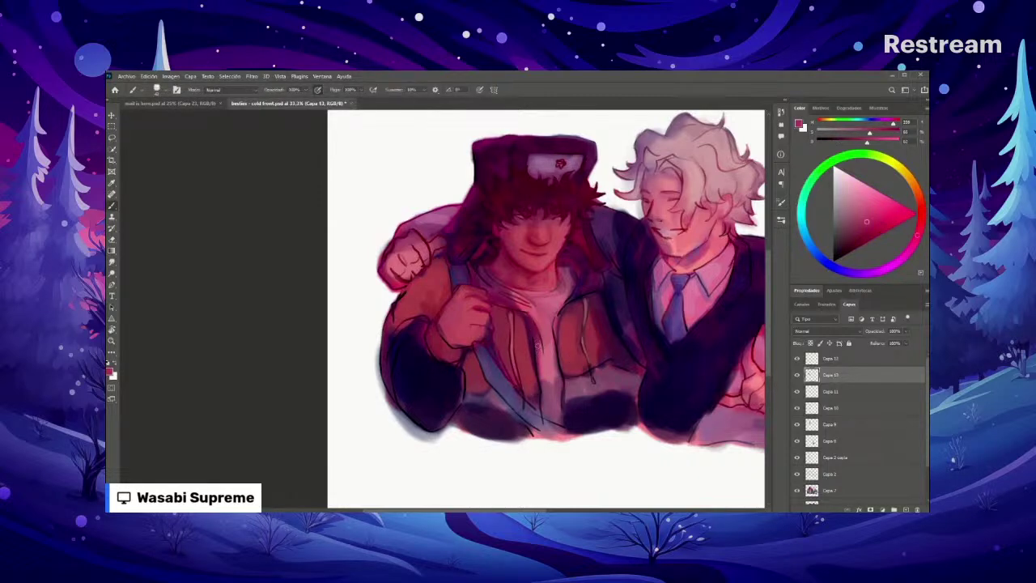
Step: Paint dark purple strokes down the jacket's front edge beside the hatted man's shirt
key("ctrl+minus")
key("ctrl+minus")
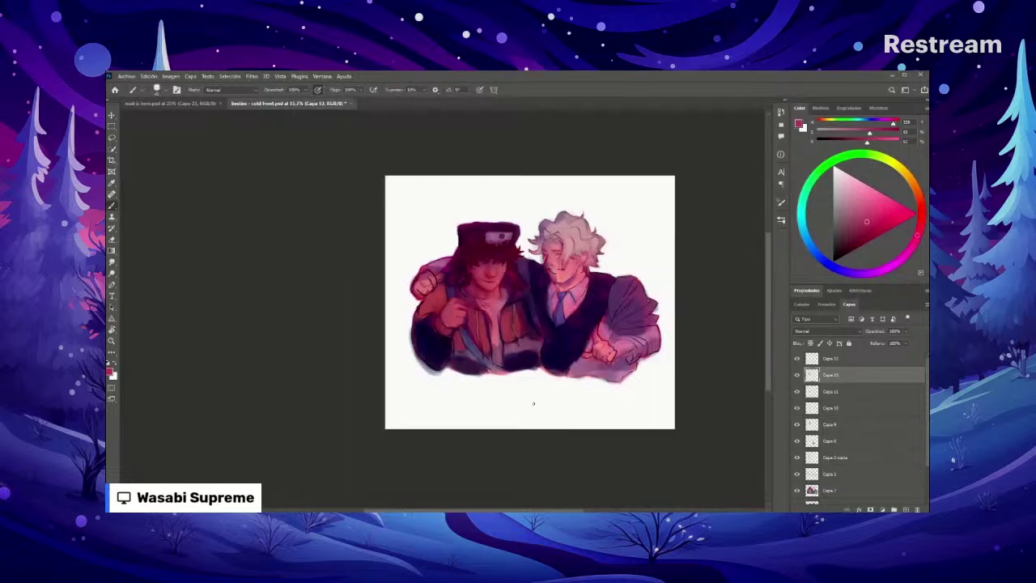
key("ctrl+plus")
key("ctrl+plus")
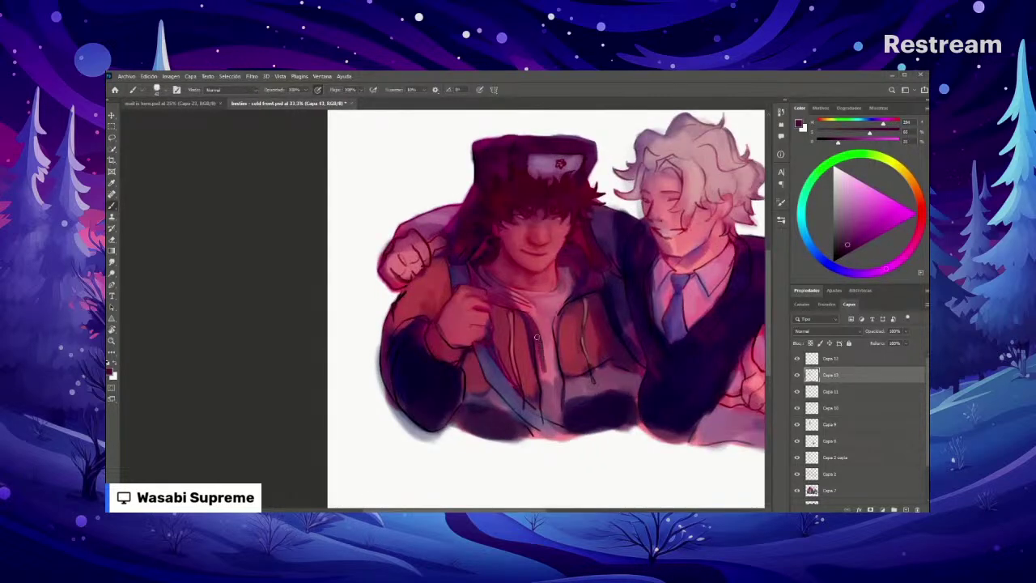
left_click_drag(539, 336, 544, 372)
left_click_drag(539, 327, 541, 374)
left_click_drag(539, 338, 546, 421)
Step: Sample magentas from the jacket's front edge and shift the brush colour to a saturated crimson for the front panels
left_click(538, 351, "alt")
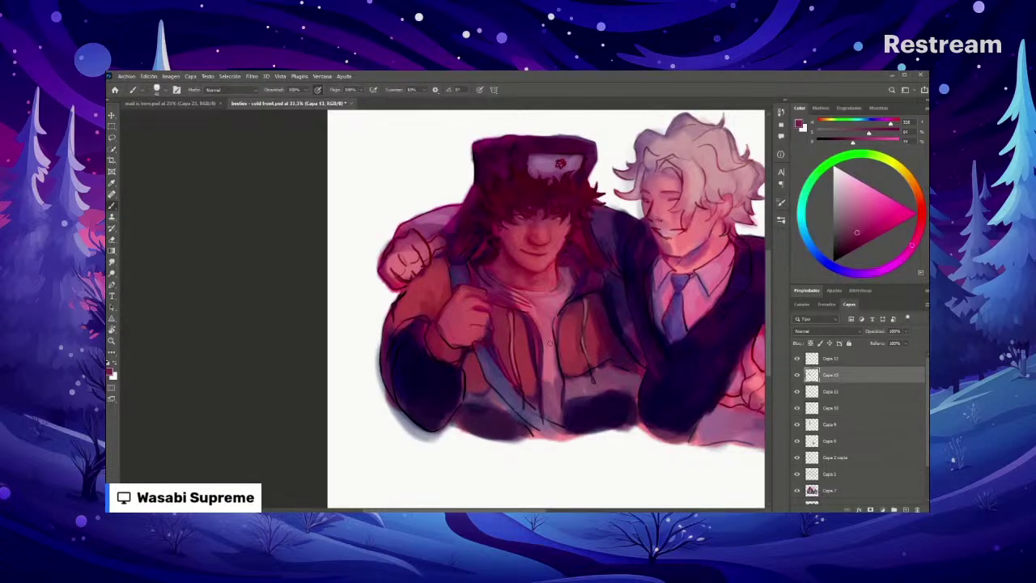
left_click(535, 340, "alt")
left_click(539, 379, "alt")
left_click(539, 379, "alt")
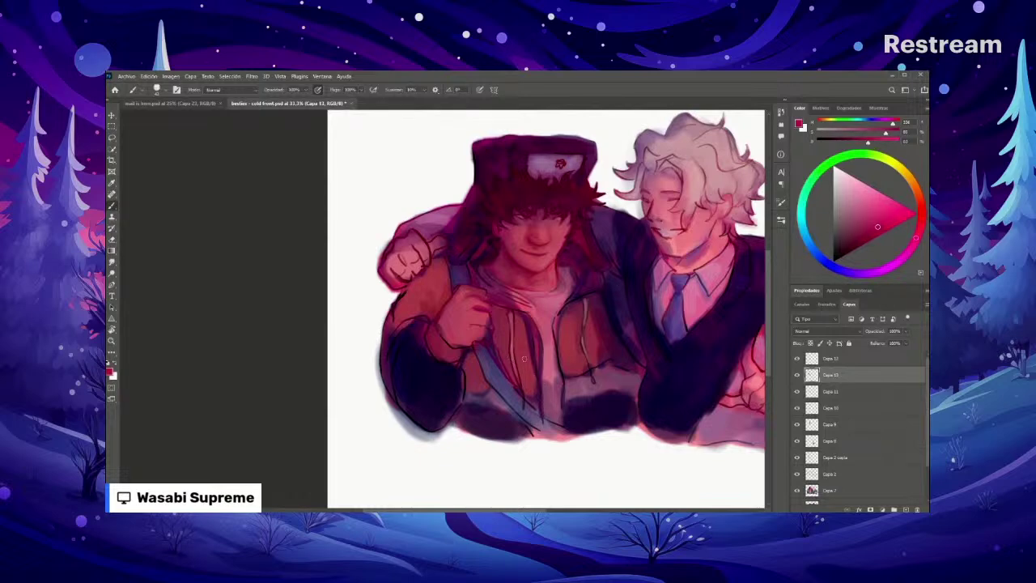
left_click(889, 220)
left_click(919, 225)
key("ctrl+minus")
key("ctrl+minus")
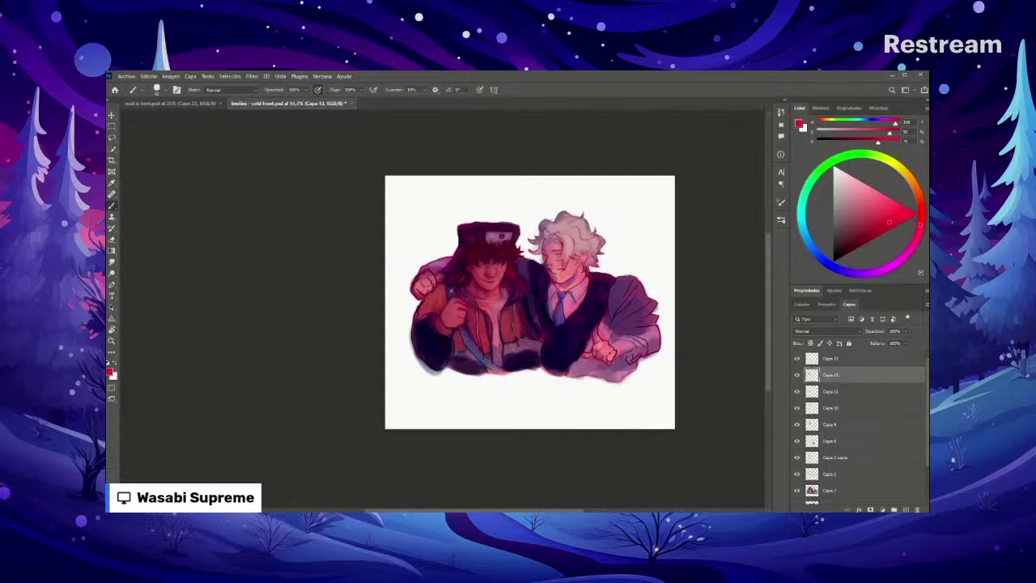
Step: Sample muted violets near the hatted man's shoulder and from the other man's tie, checking them against the whole painting
scroll(451, 289, "up", 2)
left_click(455, 269, "alt")
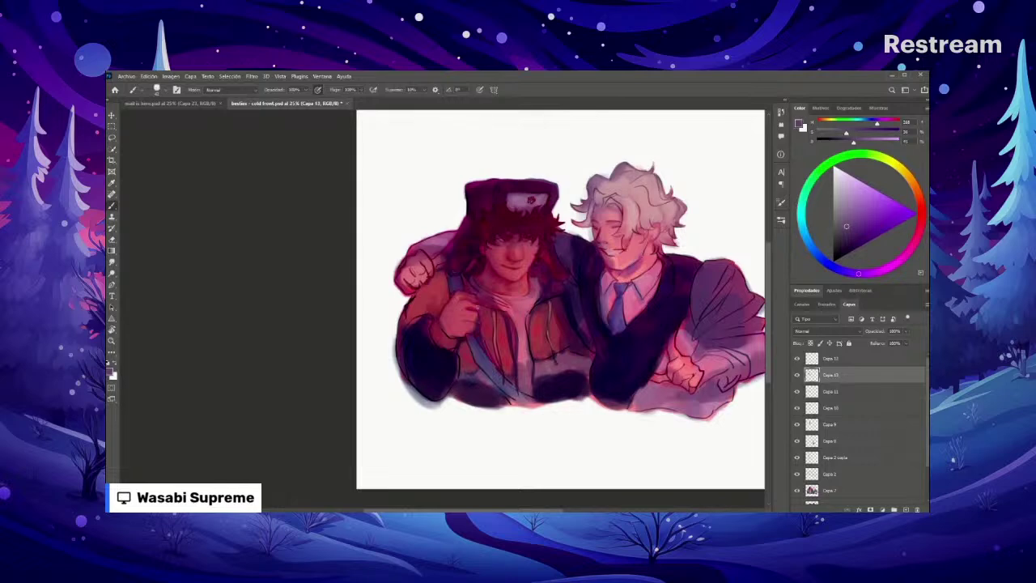
left_click(618, 310, "alt")
scroll(453, 287, "down", 2)
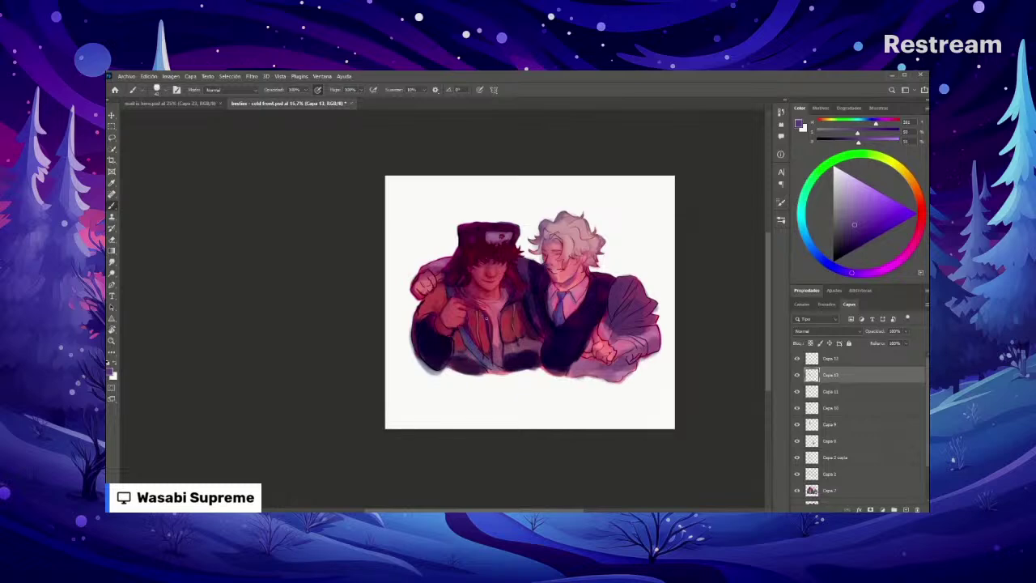
scroll(470, 298, "up", 3)
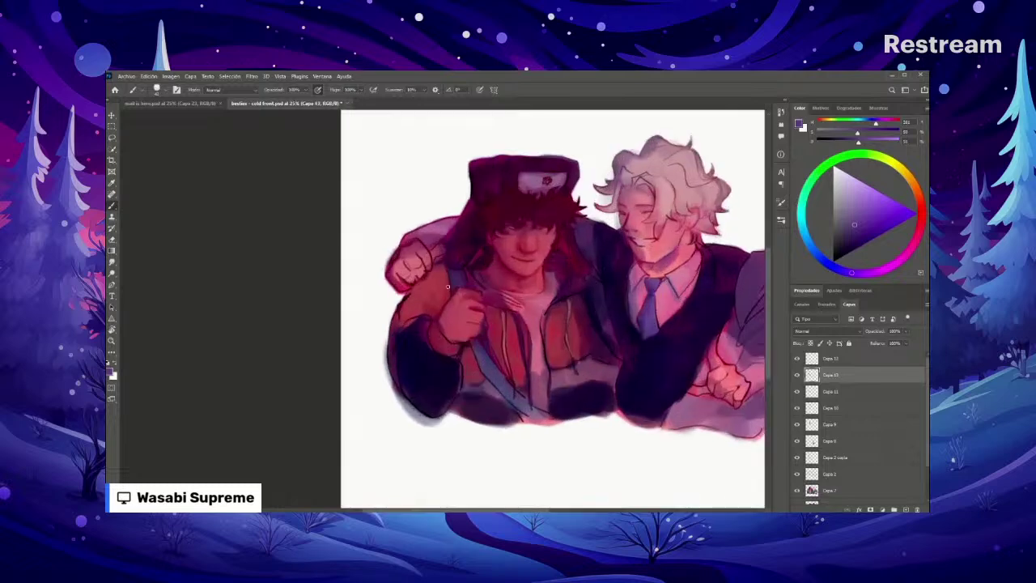
Step: Sample a crimson tone and paint a short stroke on the knuckles of the fist at the hatted man's shoulder
left_click(431, 250, "alt")
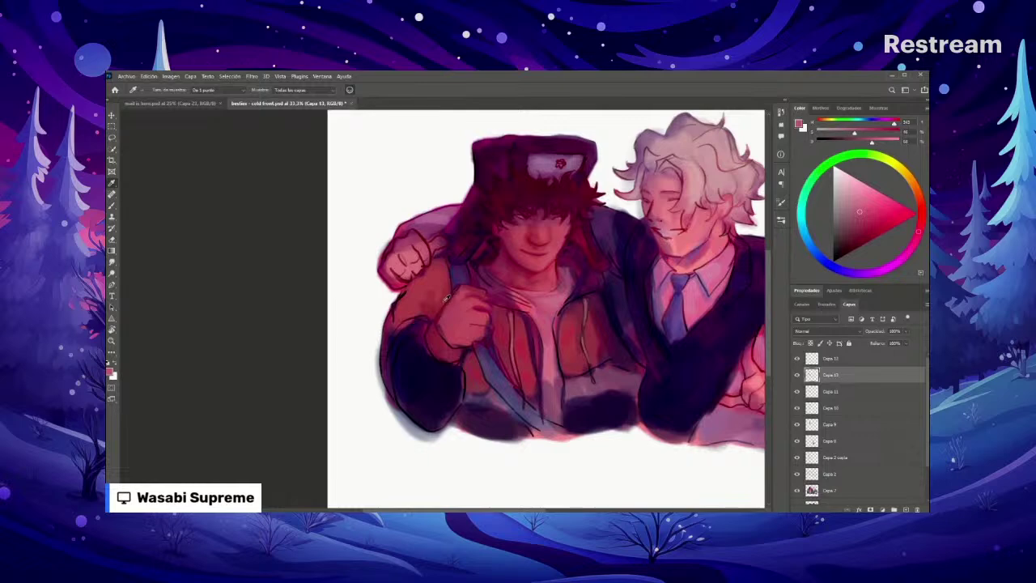
left_click(669, 200, "alt")
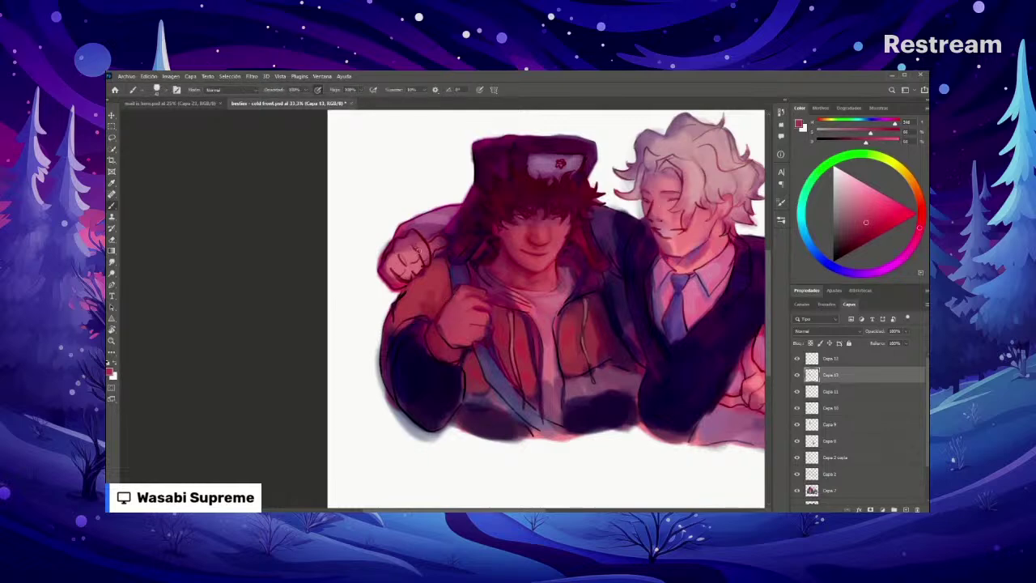
right_click(437, 272)
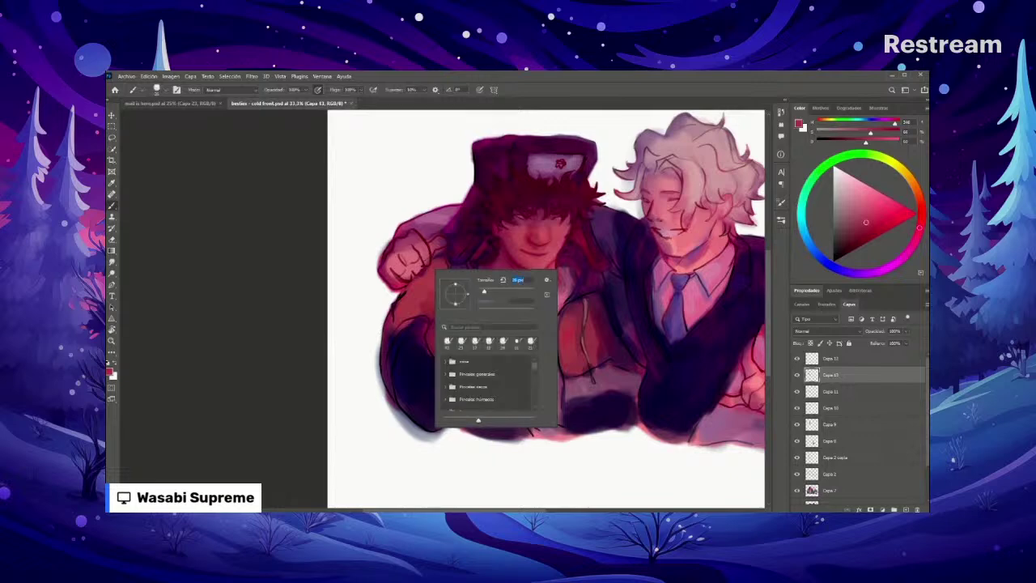
key("Escape")
left_click_drag(414, 246, 418, 253)
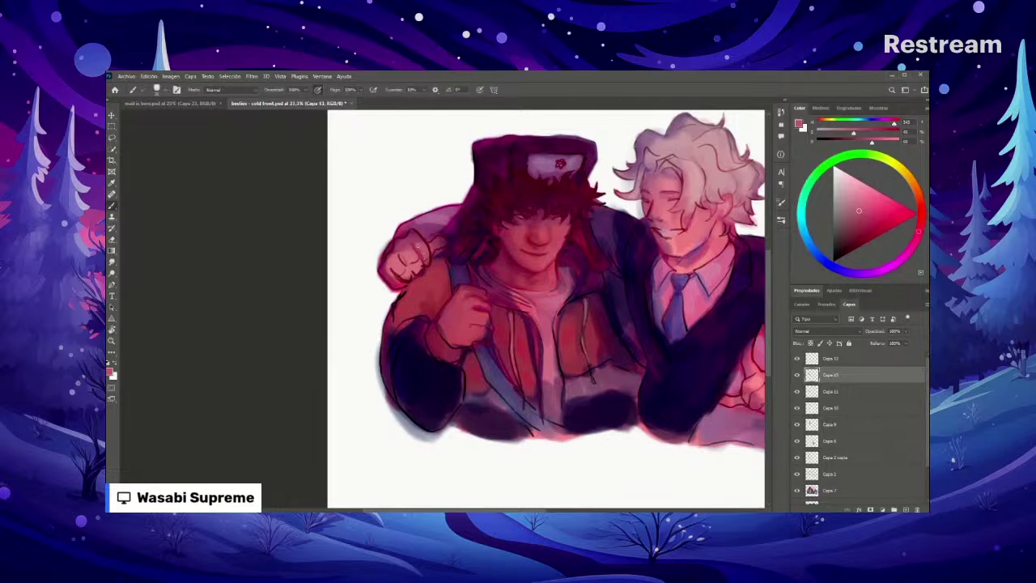
Step: Sample rose, crimson and dark magenta tones from the knuckles of the fist at the hatted man's shoulder
left_click(418, 248, "alt")
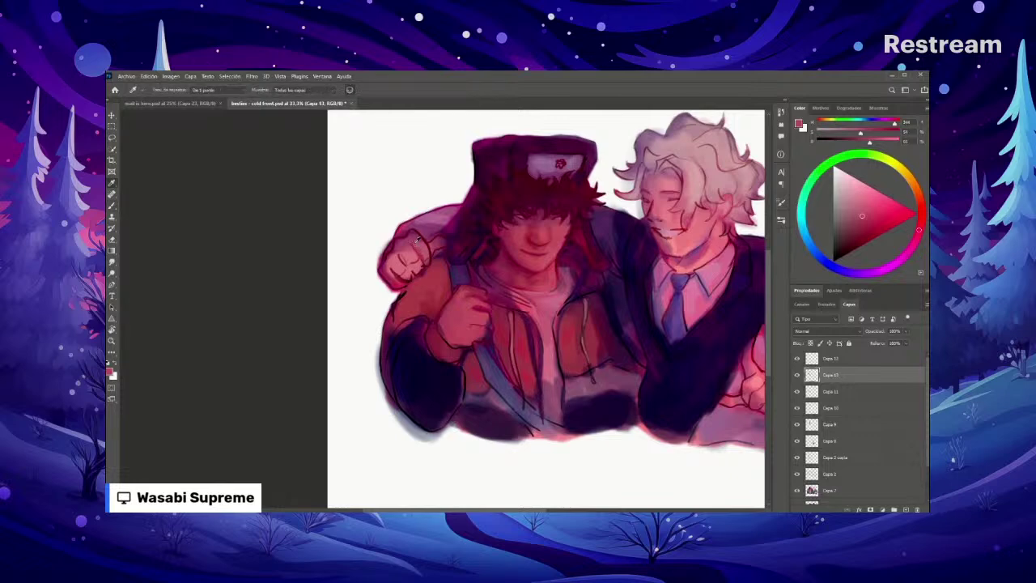
left_click(418, 243, "alt")
left_click(418, 243, "alt")
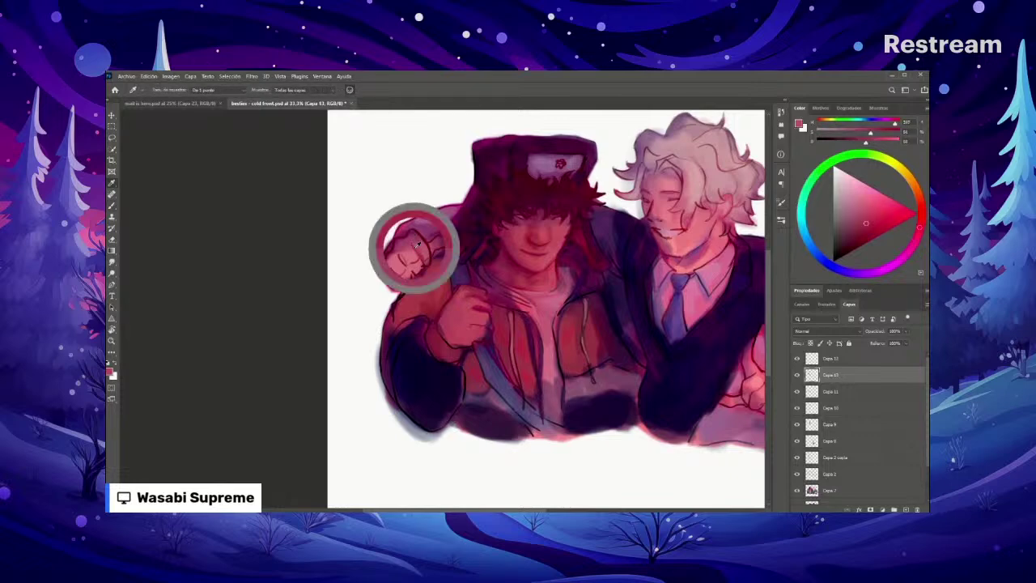
left_click(415, 244, "alt")
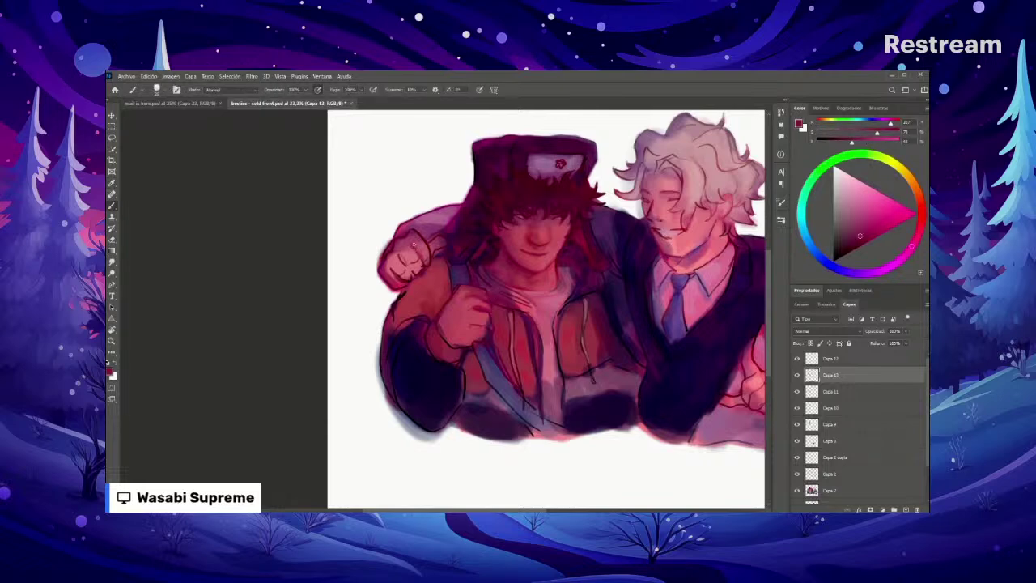
Step: Shift the brush colour to purple for the fist's shadows, then sample crimson and paint between its fingers
left_click_drag(874, 229, 906, 252)
left_click_drag(906, 253, 893, 263)
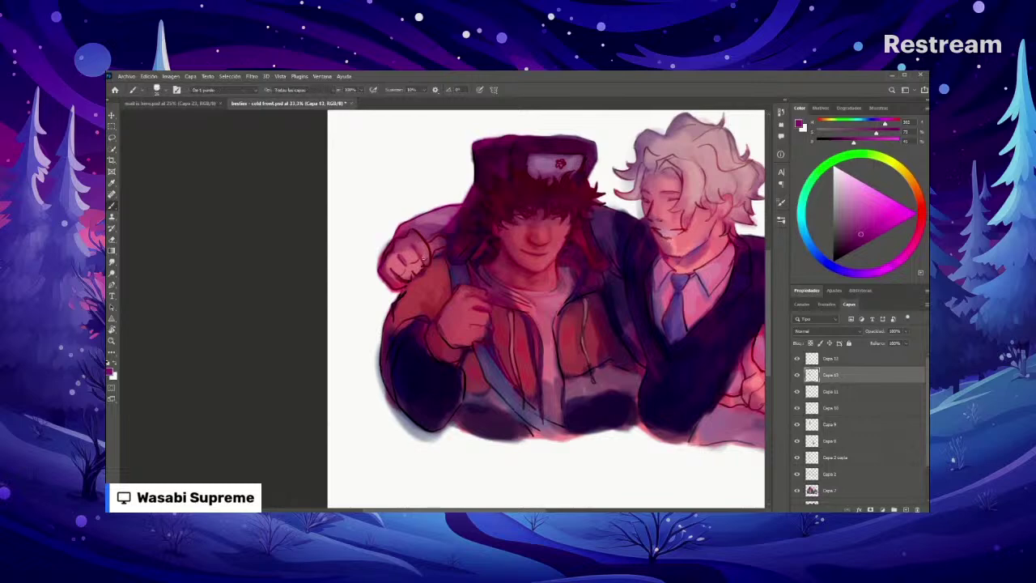
left_click(422, 255, "alt")
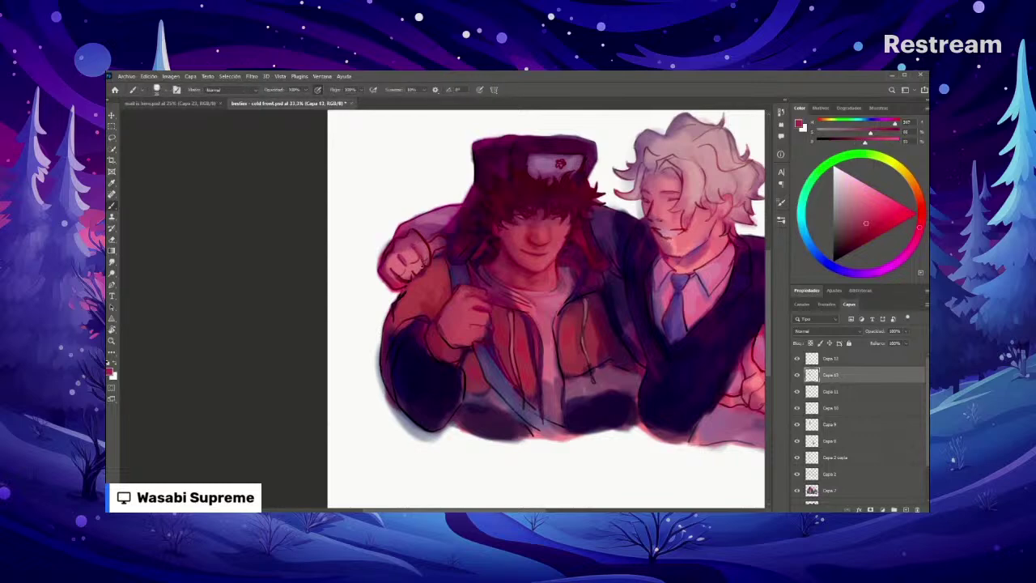
left_click_drag(406, 267, 412, 274)
Step: Compare the reworked fist with the whole painting and bring the hatted man's face and torso back into close view
key("ctrl+minus")
key("ctrl+minus")
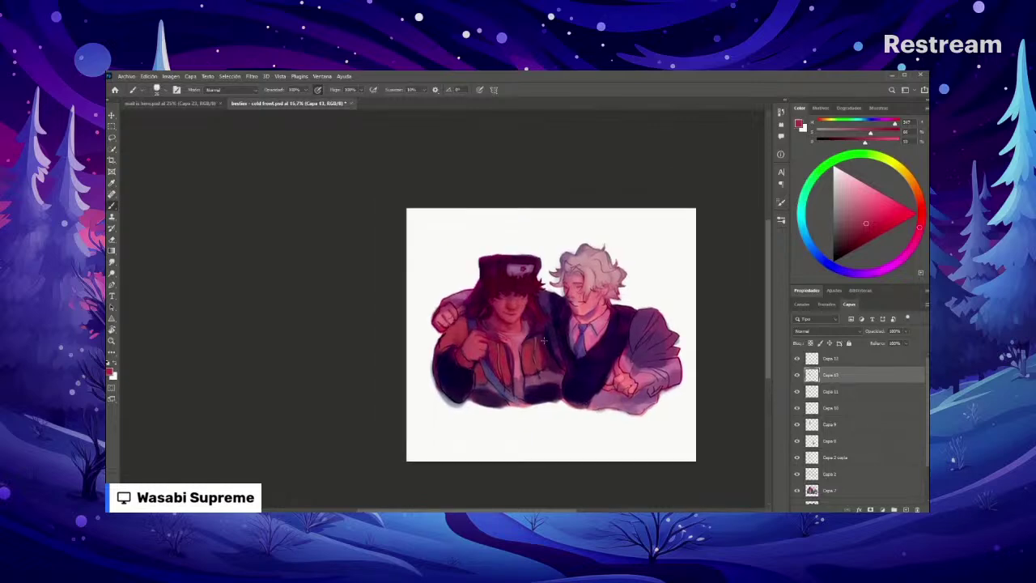
key("ctrl+plus")
key("ctrl+plus")
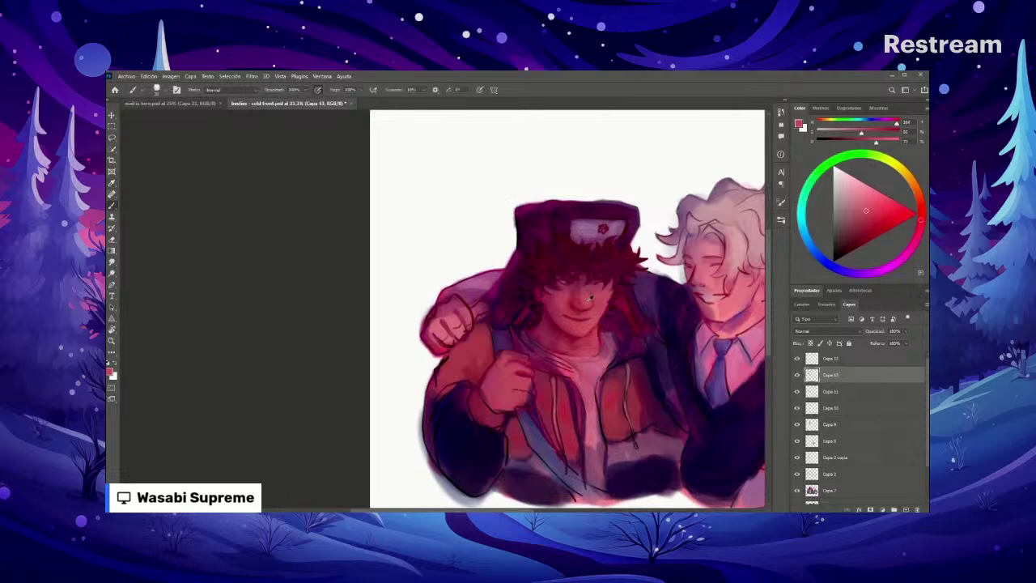
left_click_drag(611, 361, 563, 309)
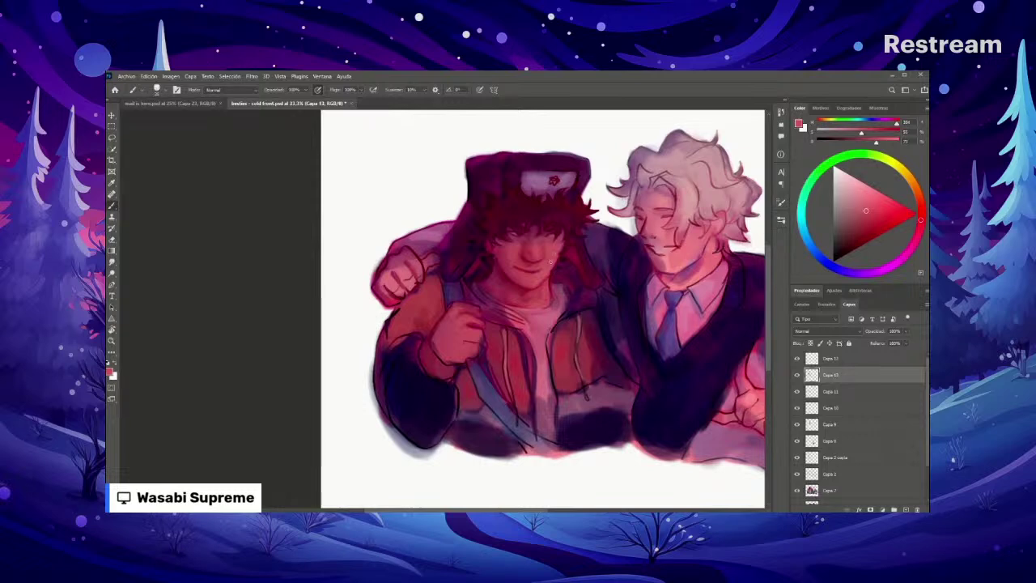
scroll(550, 261, "down", 5)
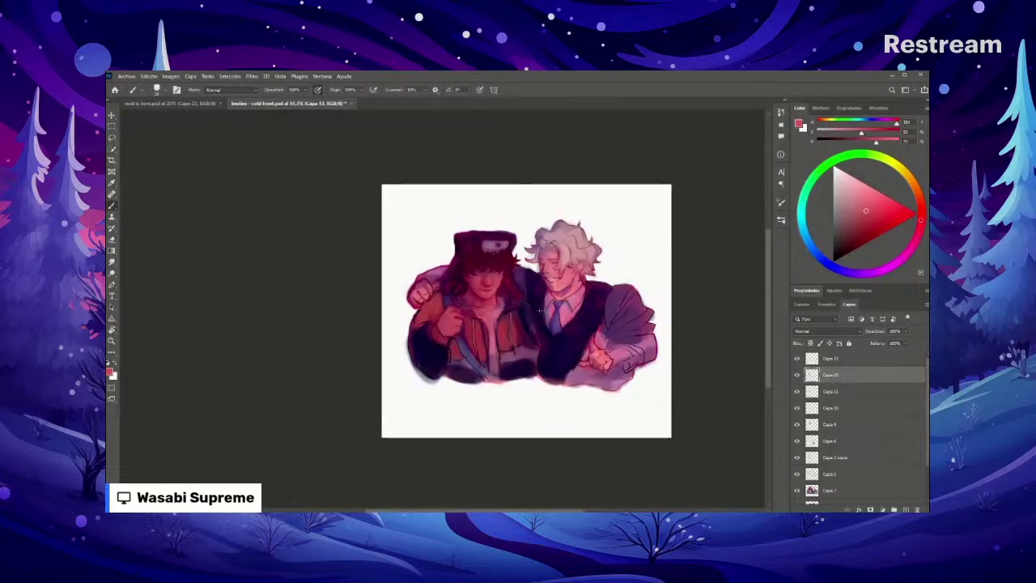
scroll(540, 312, "up", 5)
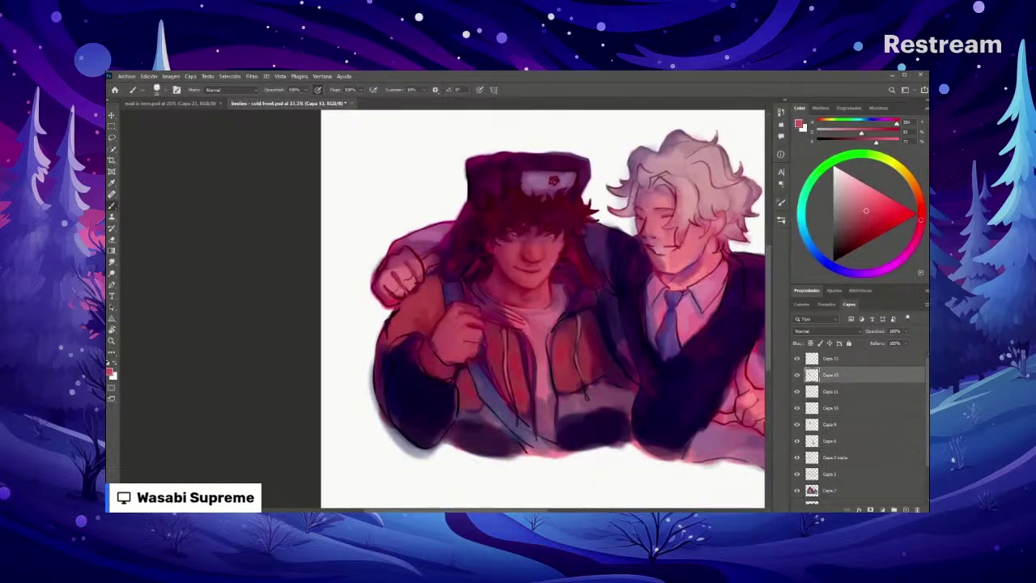
scroll(558, 304, "down", 2)
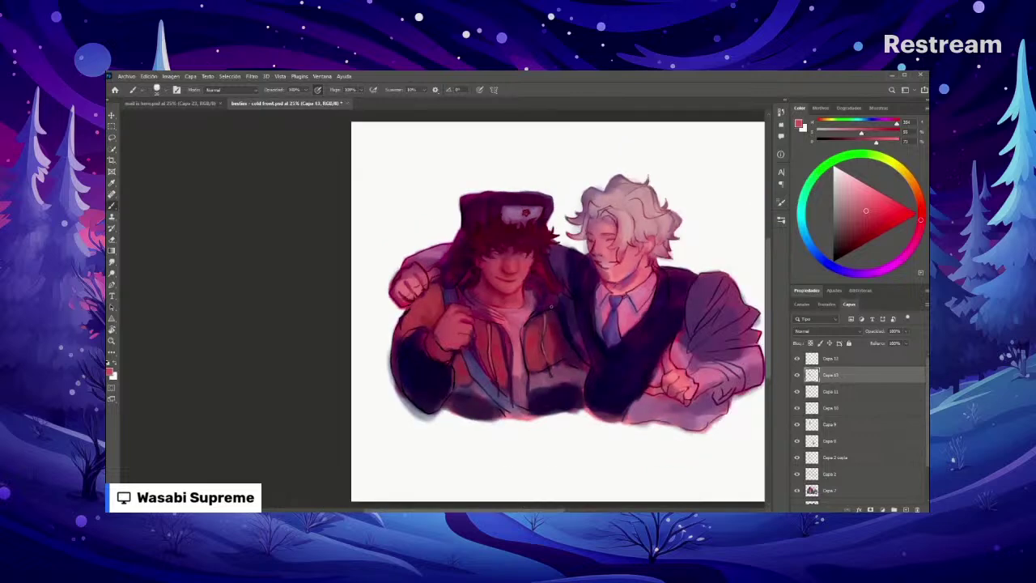
scroll(551, 306, "down", 1)
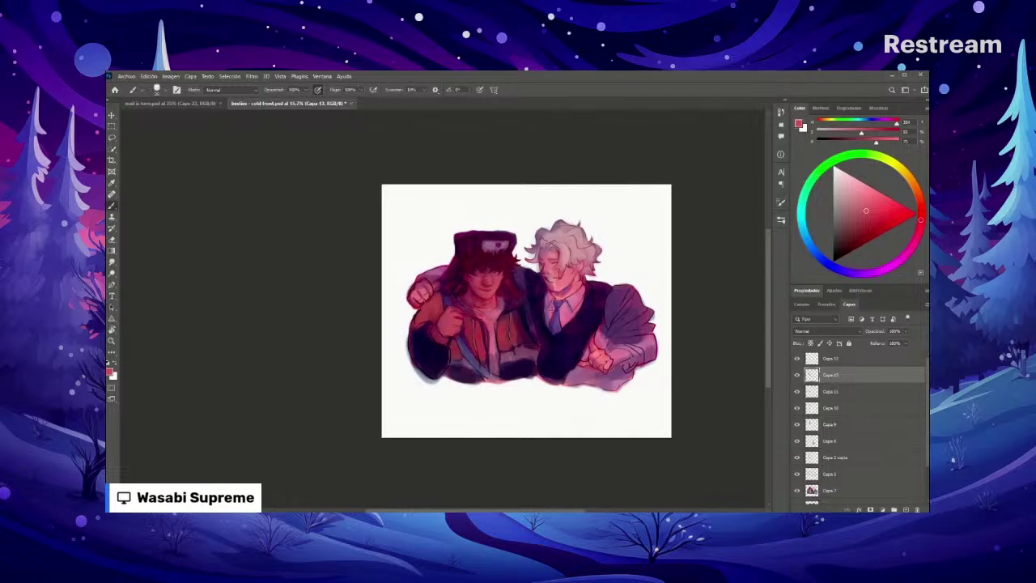
scroll(516, 292, "up", 2)
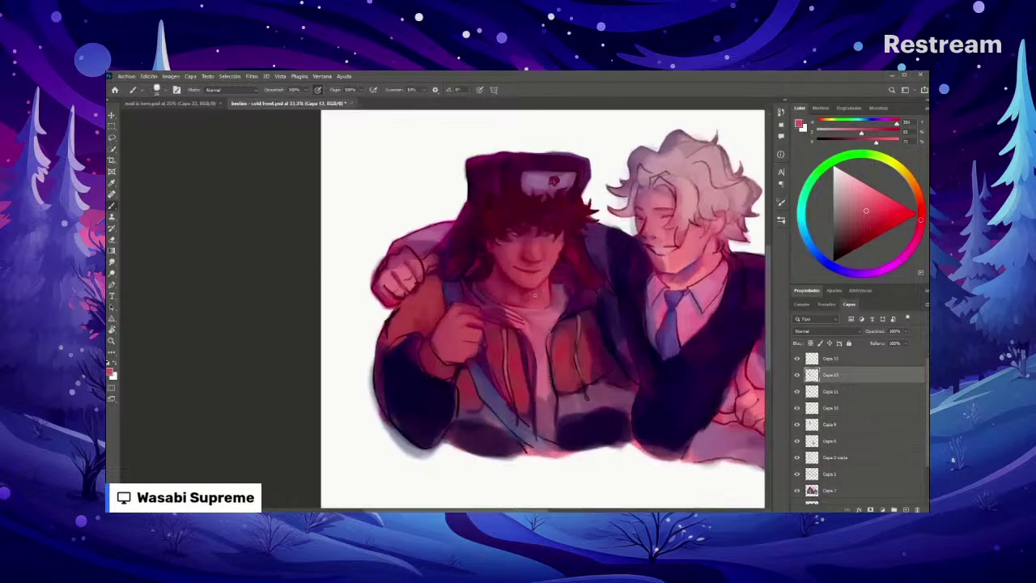
Step: Sample rose and crimson tones from the hatted man's chin and jaw as the brush colour
key("alt")
left_click(545, 266, "alt")
key("ctrl+plus")
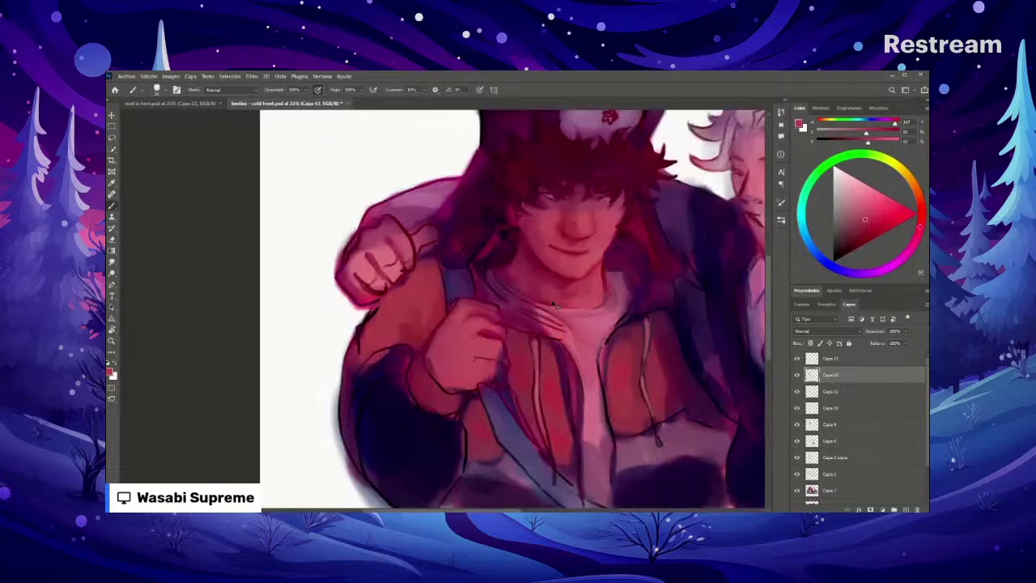
key("i")
left_click(602, 261)
left_click_drag(603, 261, 597, 267)
key("b")
Step: Sample dark maroon and dark magenta tones from the folds around the hatted man's collar
key("ctrl+minus")
key("ctrl+minus")
key("ctrl+minus")
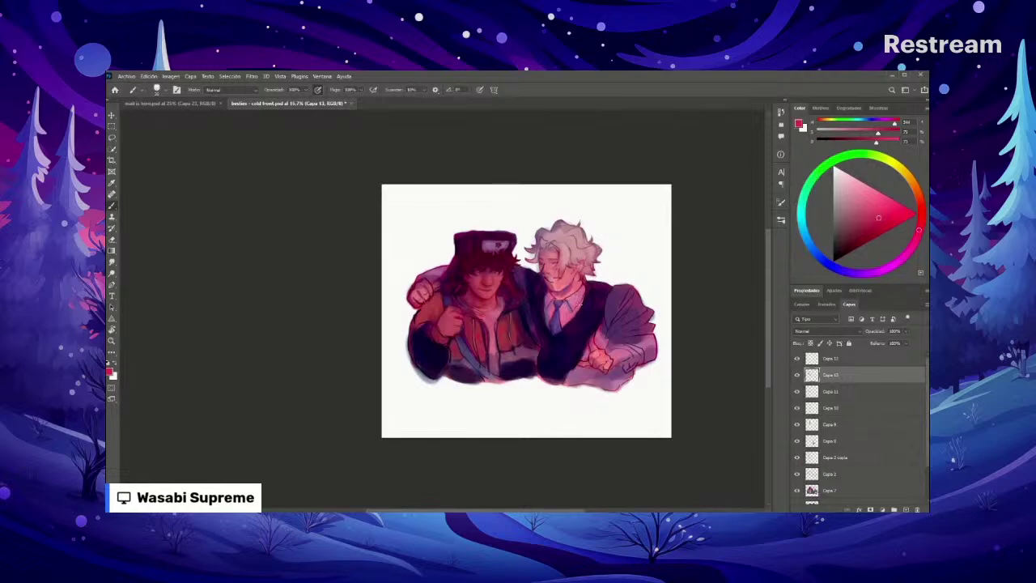
scroll(441, 309, "up", 2)
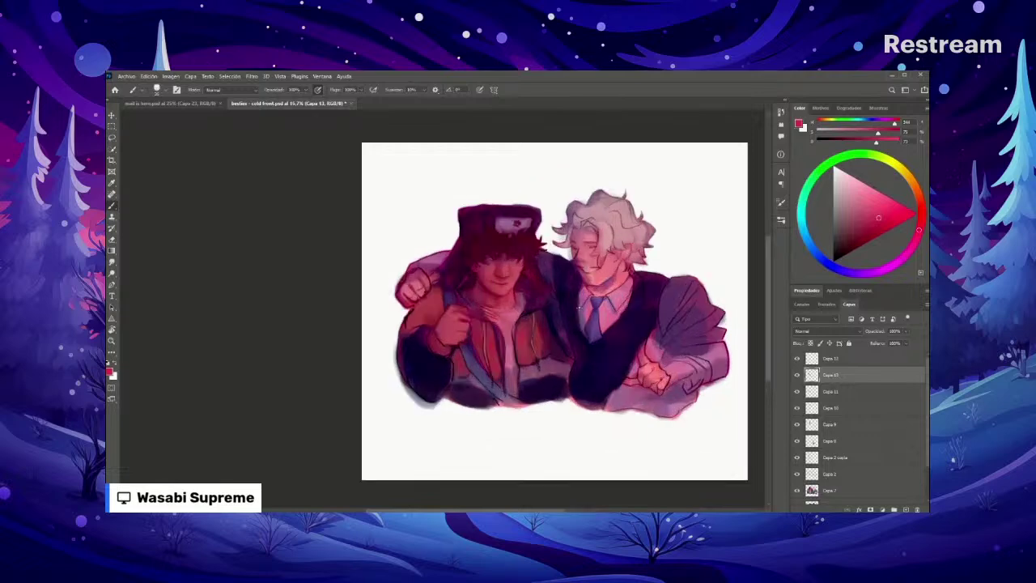
scroll(579, 306, "up", 3)
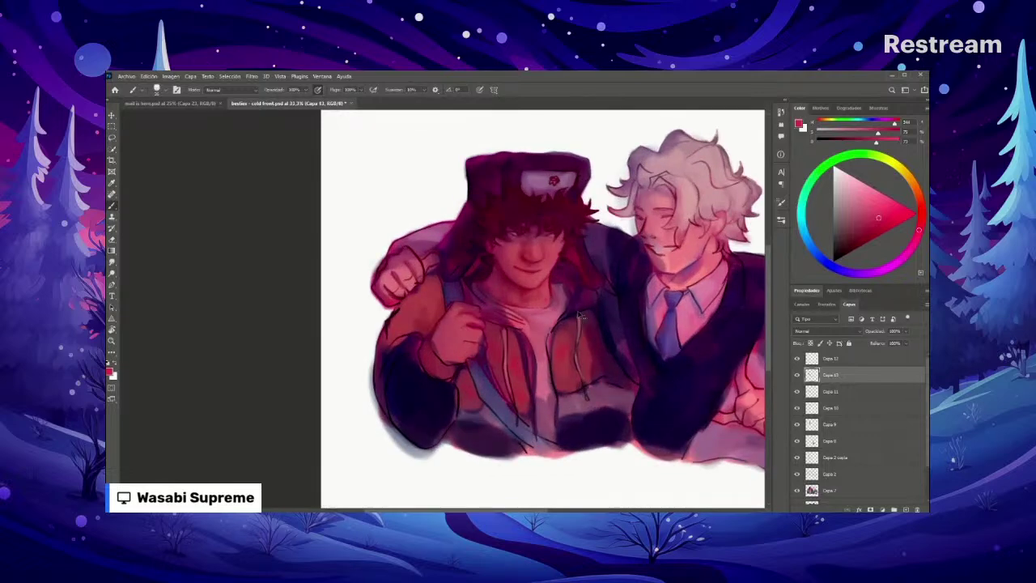
scroll(544, 314, "up", 2)
left_click(555, 335, "alt")
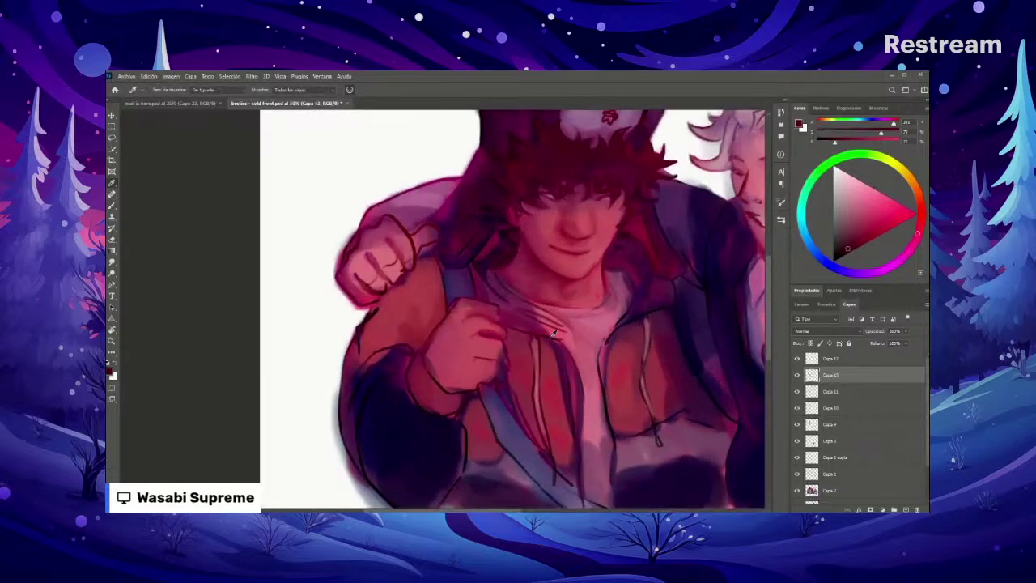
left_click(512, 322, "alt")
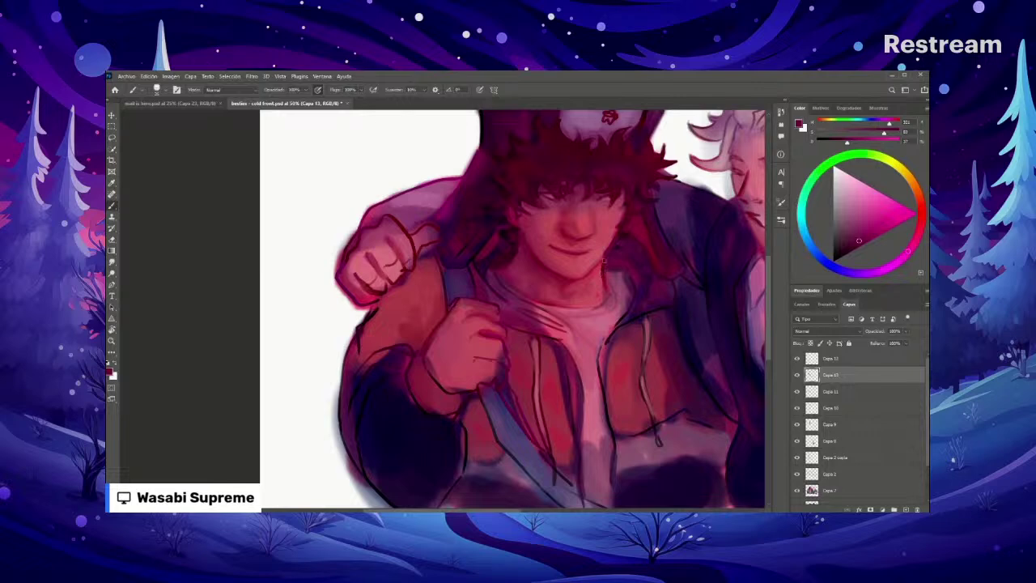
Step: Sample a muted purple and a darker purple from the edge of the hat
key("ctrl+minus")
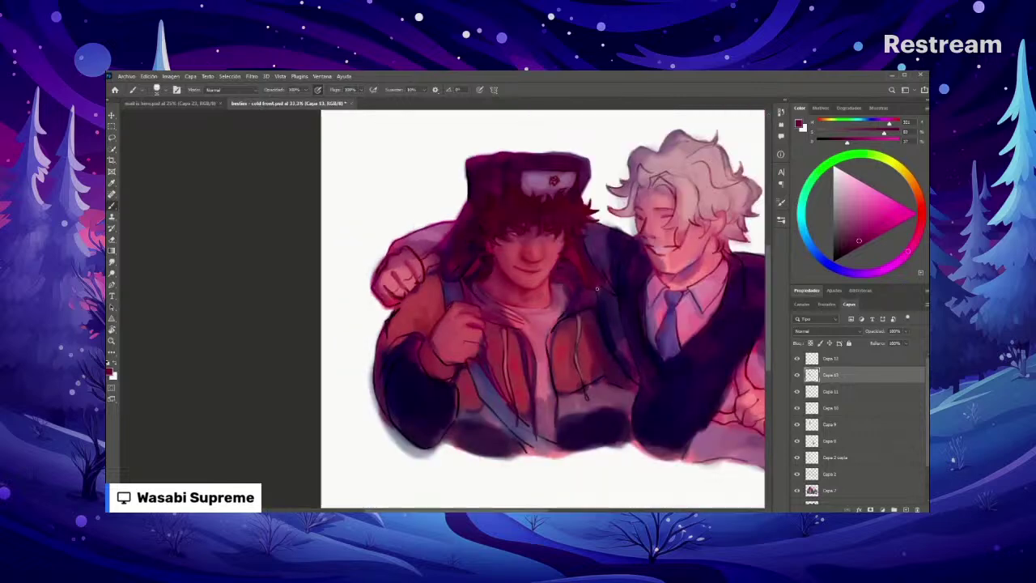
left_click_drag(595, 288, 588, 305)
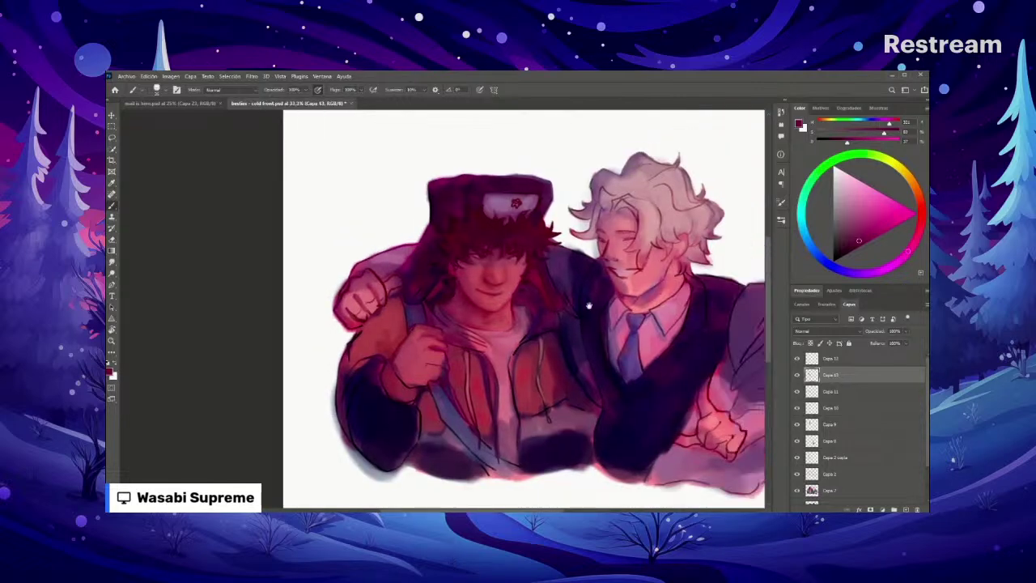
scroll(588, 305, "right", 5)
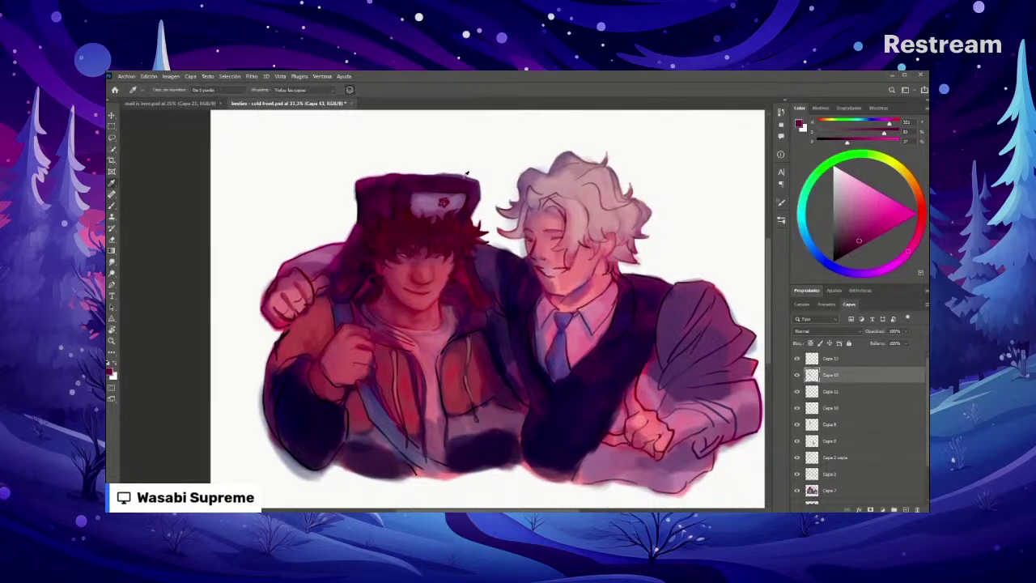
left_click(492, 190, "alt")
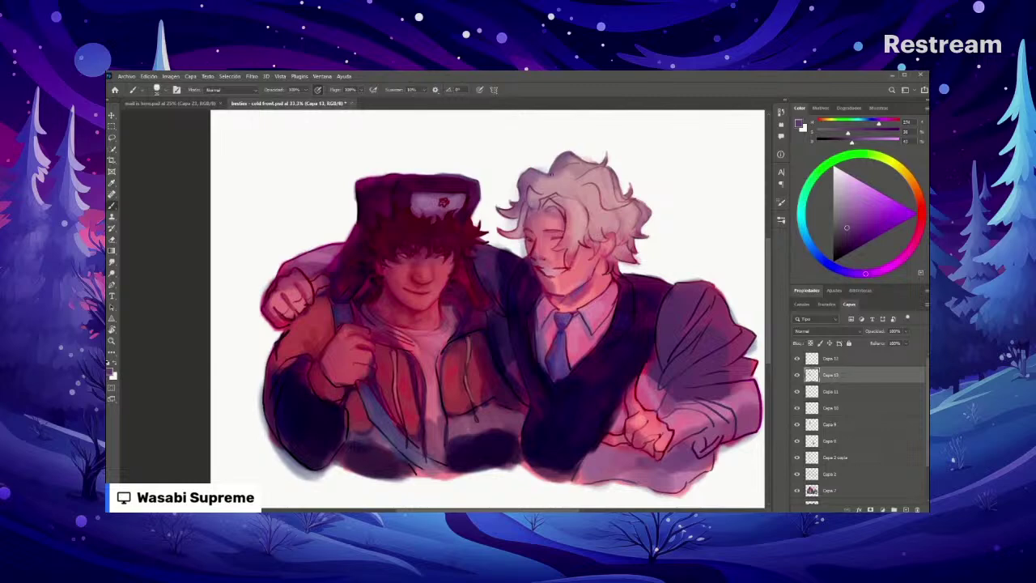
left_click(492, 189, "alt")
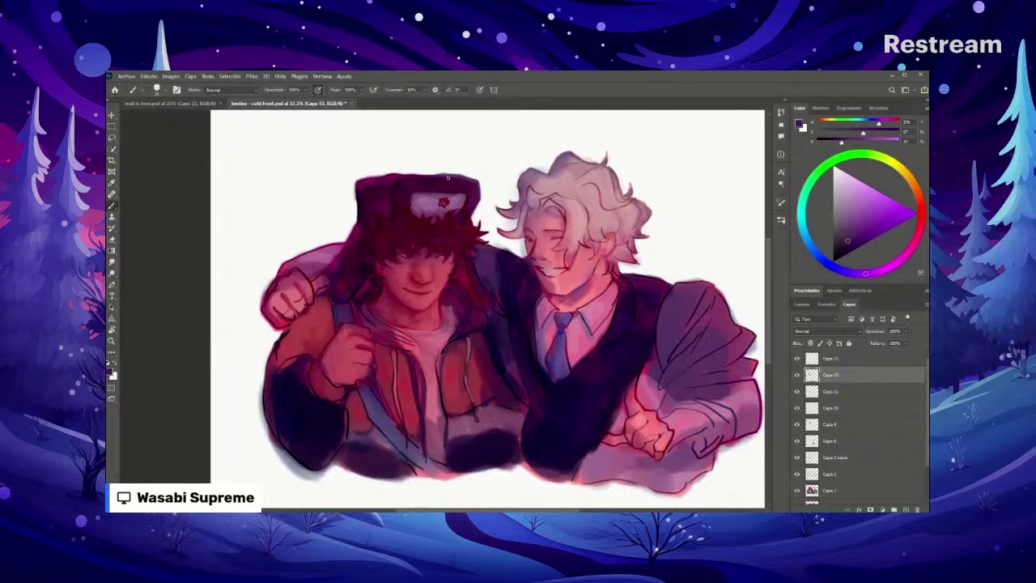
Step: Shift the brush colour to a muted indigo for the hat's upper edge, then sample a muted purple there
left_click(835, 267)
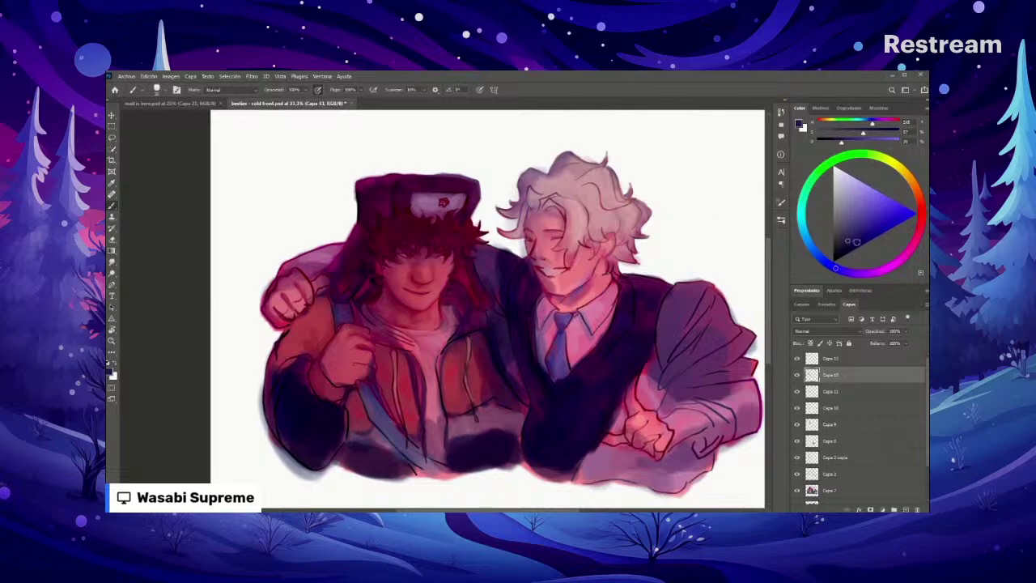
left_click(845, 235)
left_click(849, 229)
left_click(853, 229)
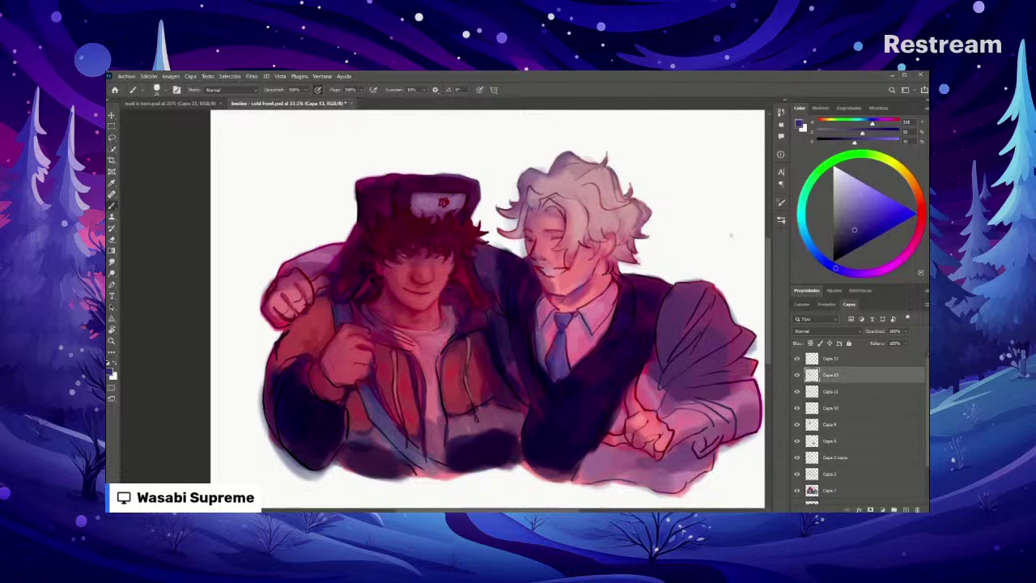
right_click(460, 176, "alt+shift")
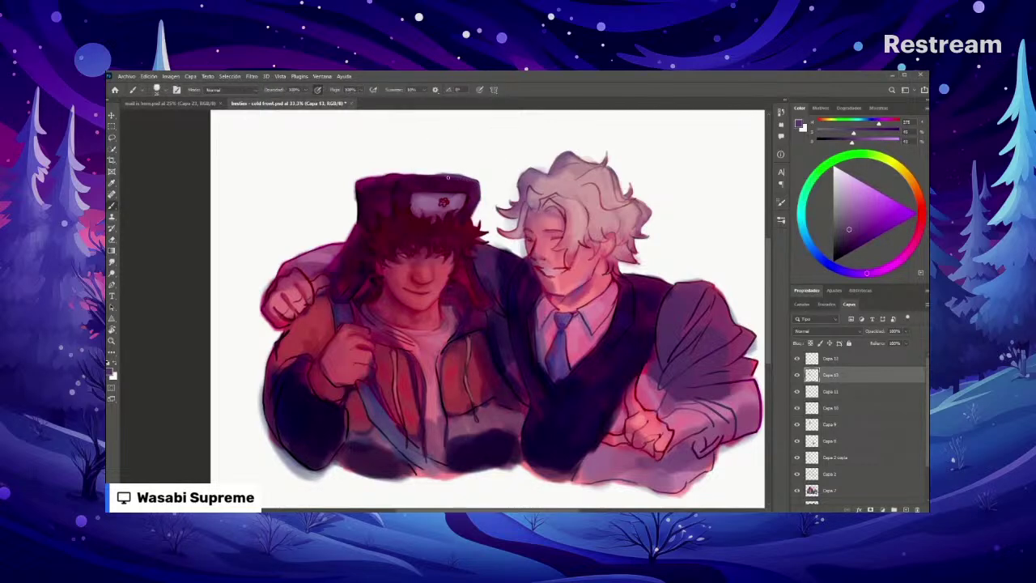
scroll(487, 194, "down", 4)
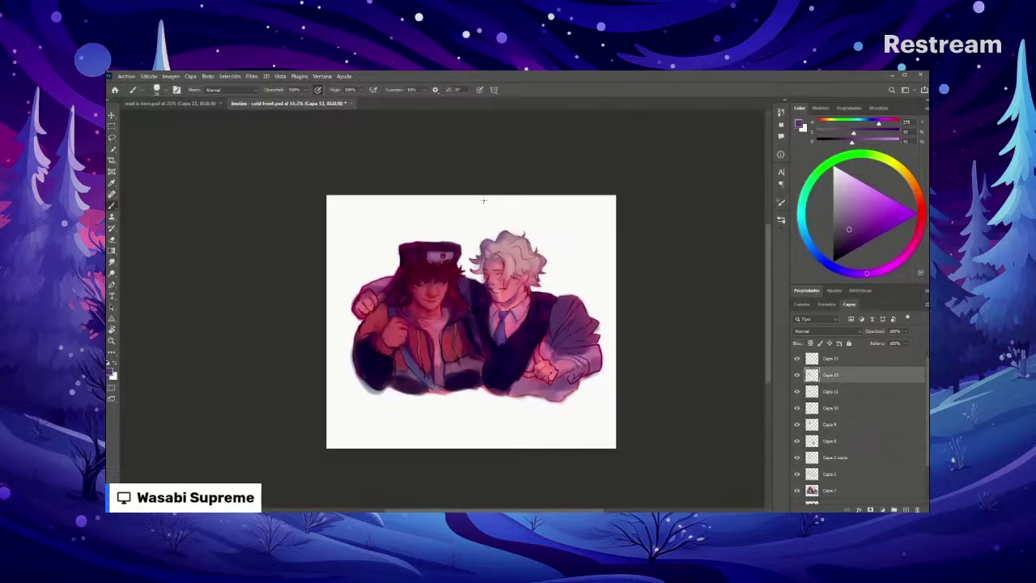
scroll(480, 200, "up", 4)
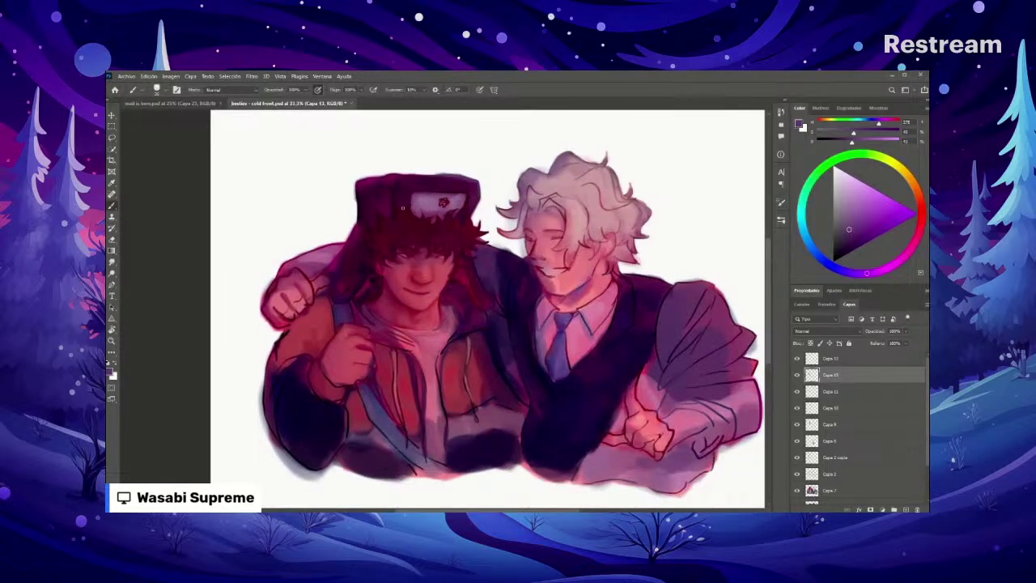
scroll(393, 195, "down", 2)
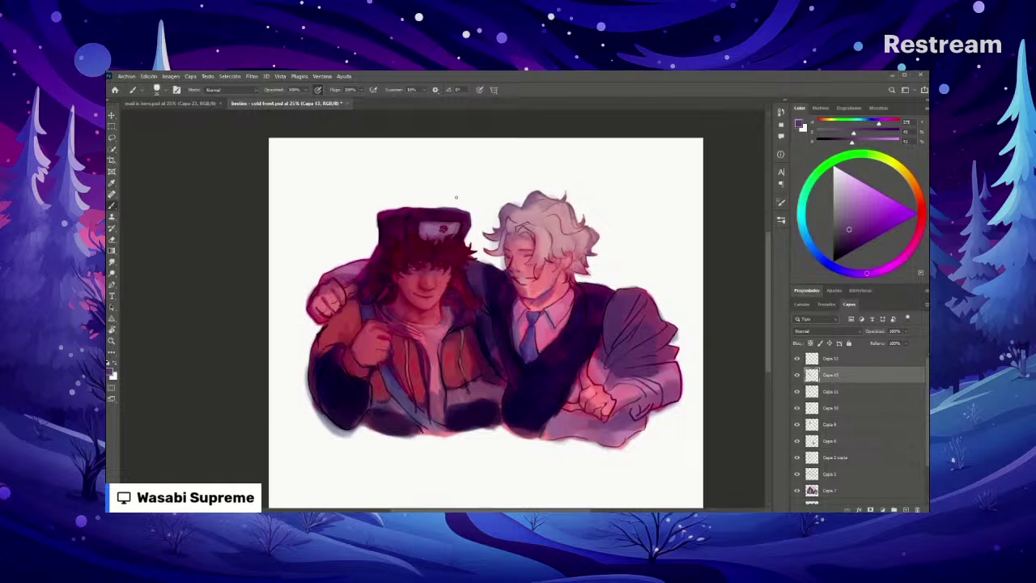
scroll(459, 203, "down", 2)
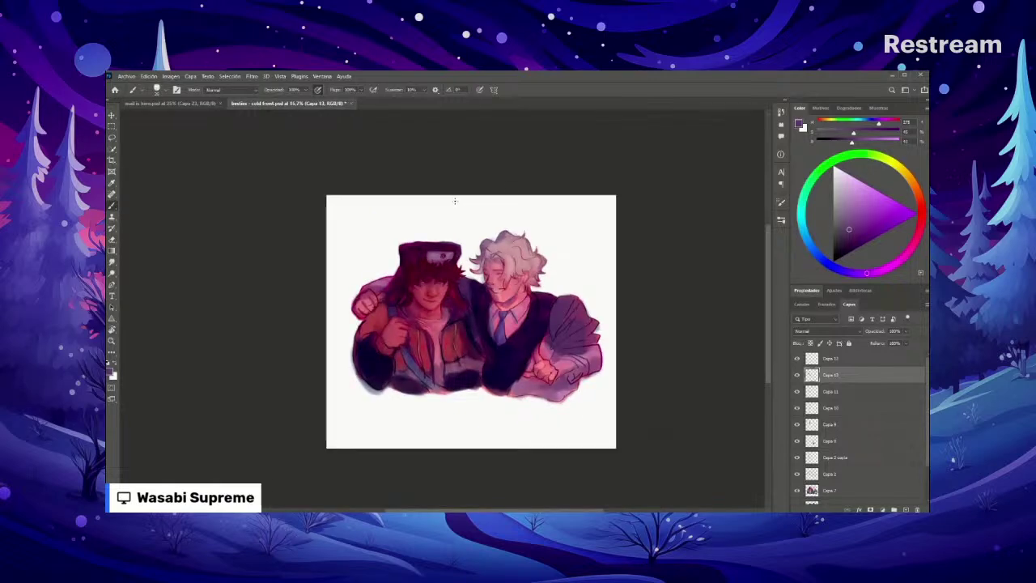
key("i")
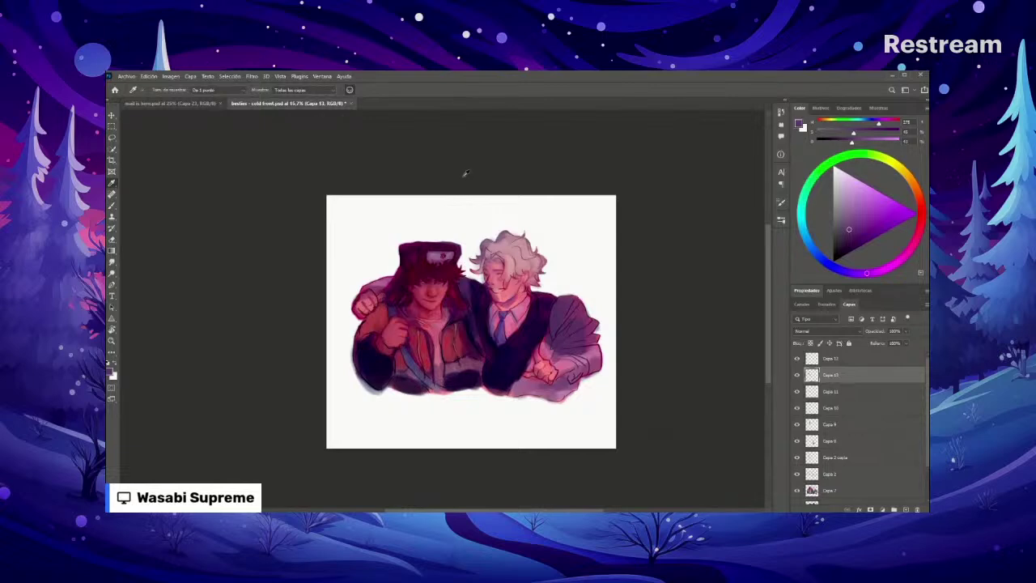
key("ctrl+t")
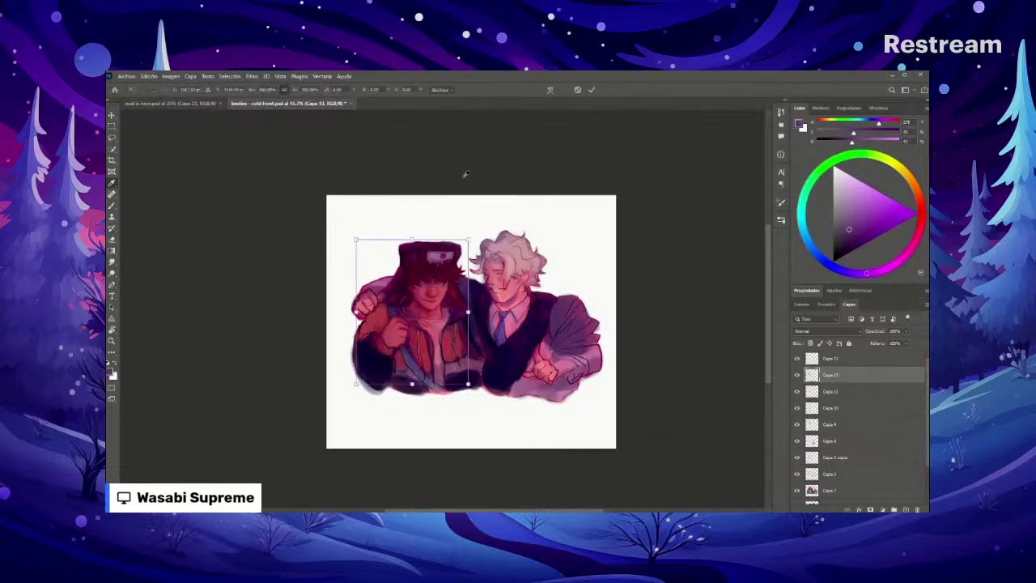
key("i")
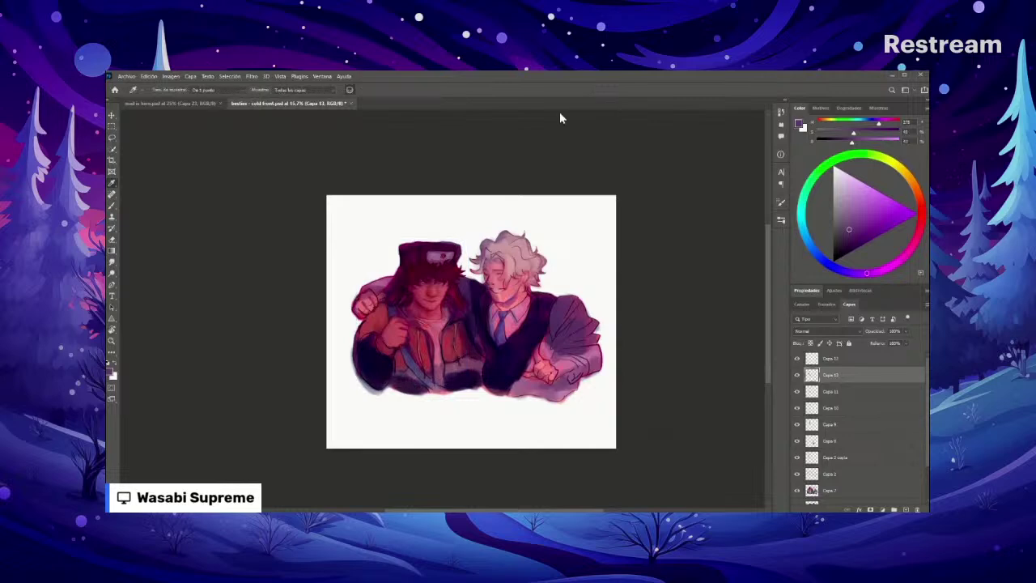
left_click(485, 167)
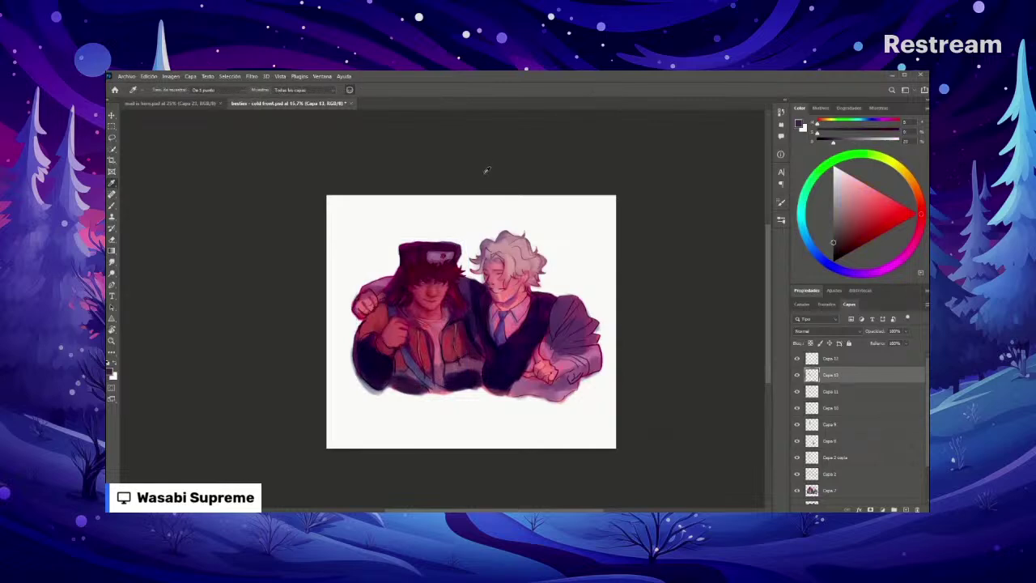
key("b")
left_click(819, 109)
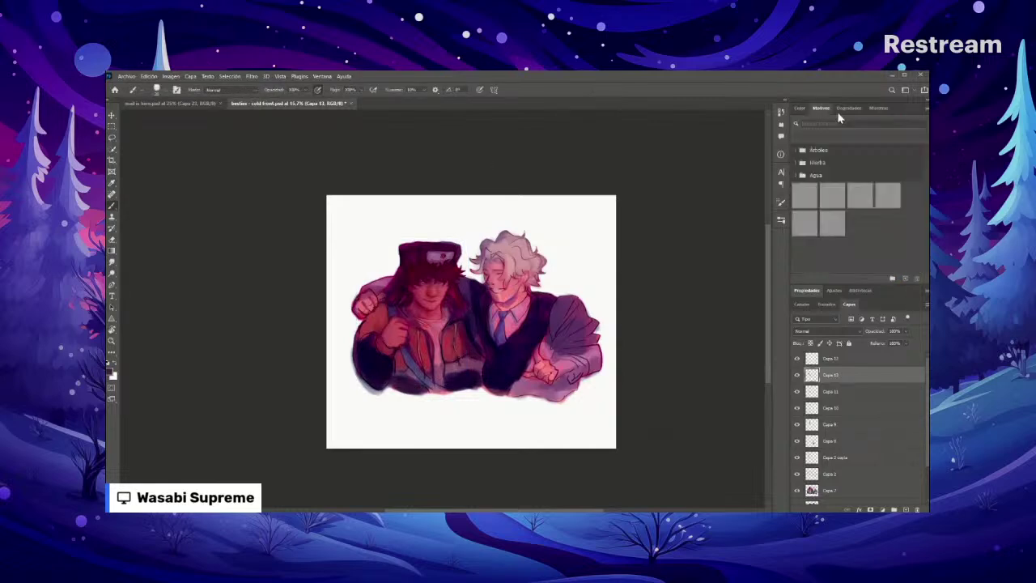
left_click(848, 108)
left_click(878, 107)
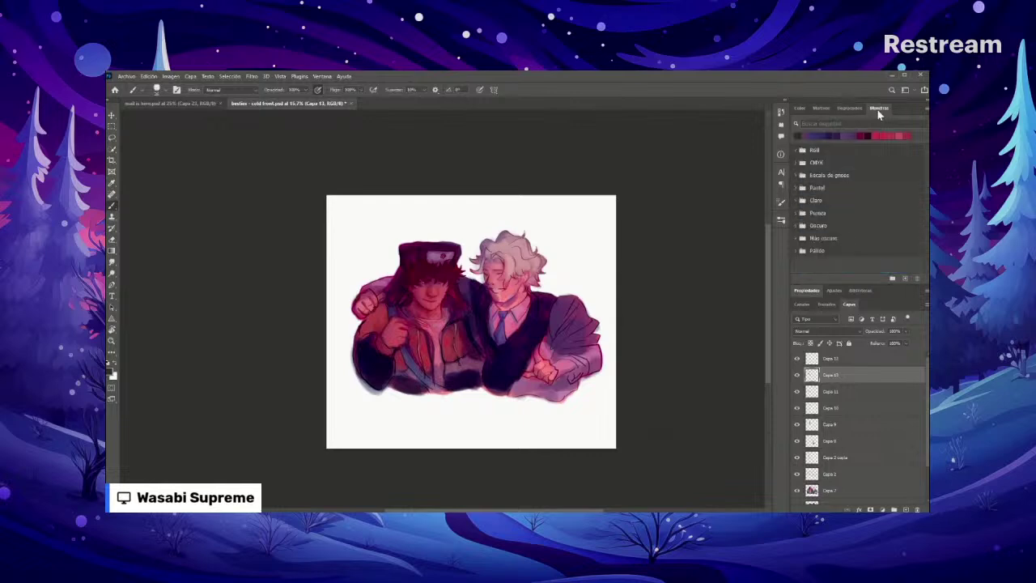
left_click(799, 108)
Step: Sample a near-black maroon from the shadowed hair just beneath the hat
key("ctrl+plus")
key("ctrl+plus")
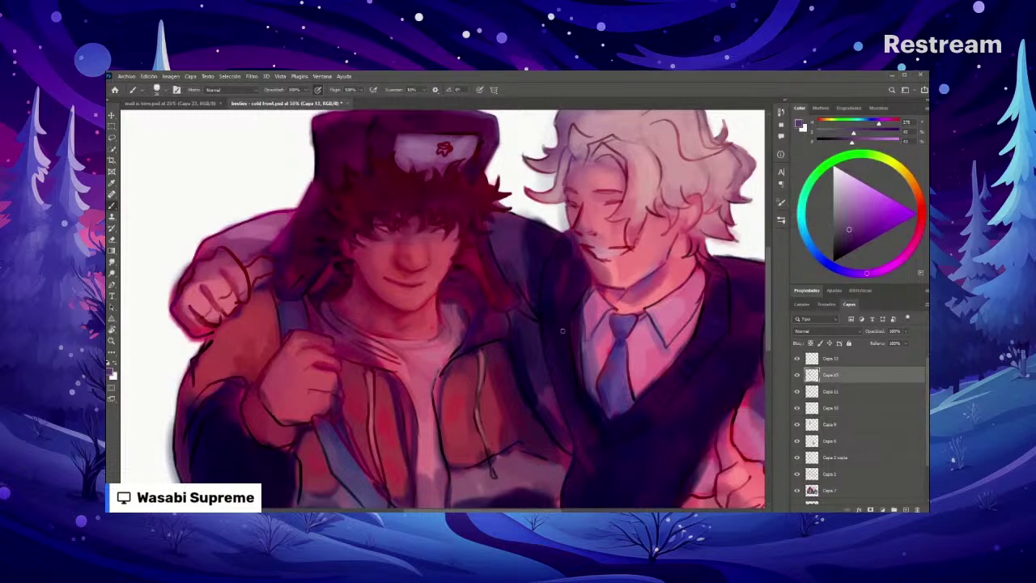
scroll(536, 351, "left", 2)
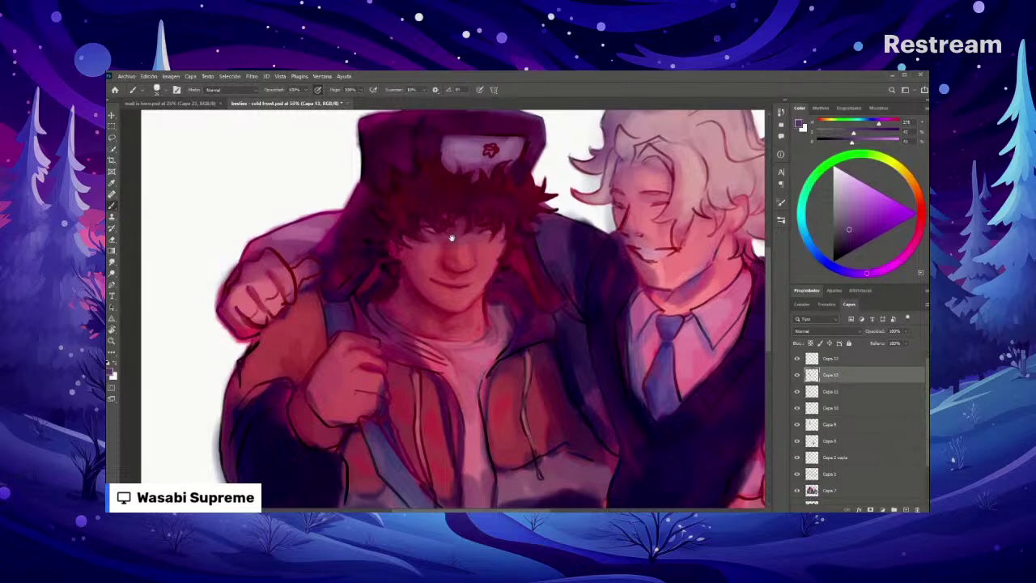
left_click(394, 181, "alt")
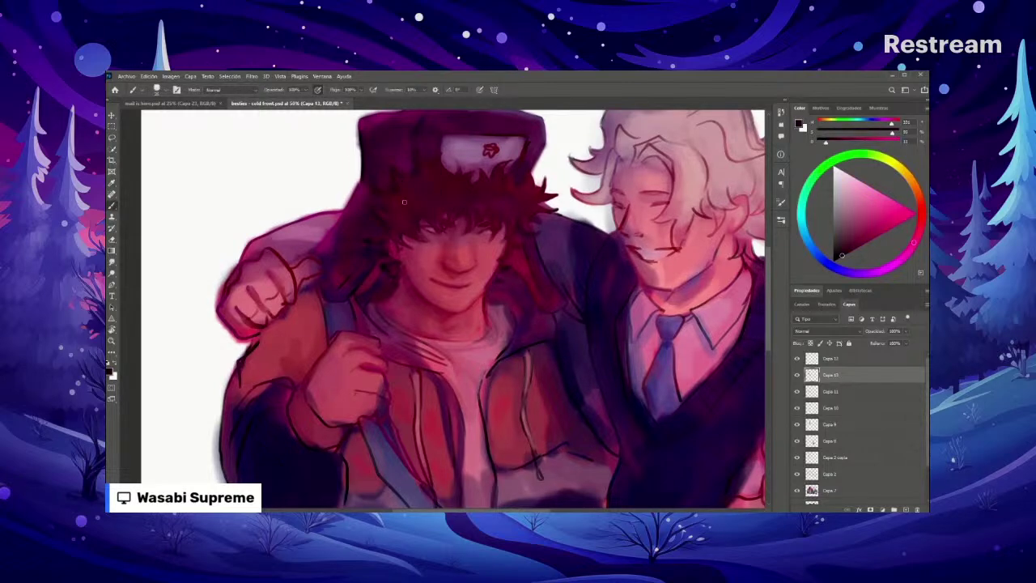
Step: Sample a muted magenta and a pale pink from the hatted man's shirt between the jacket's front edges
key("ctrl+minus")
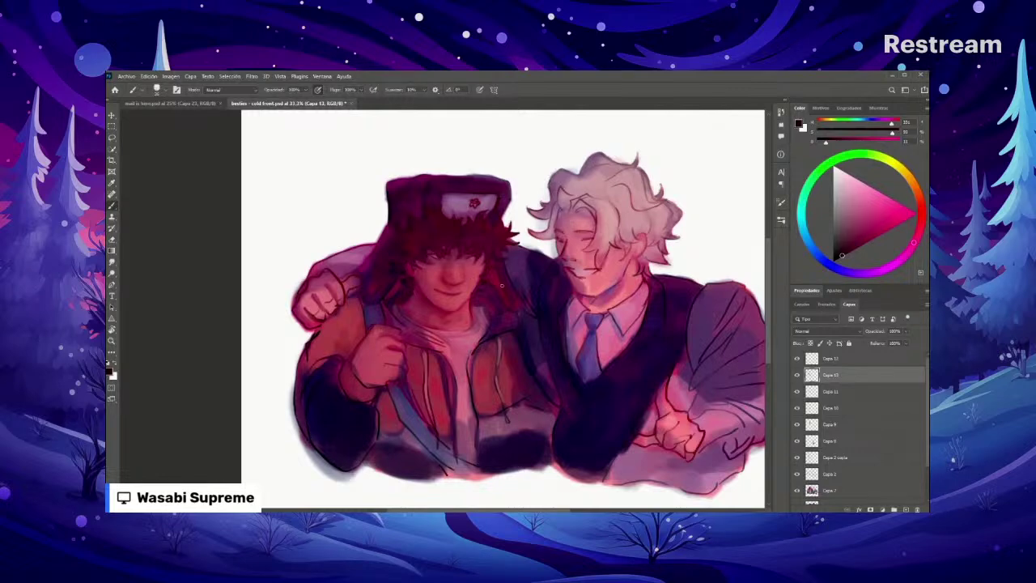
left_click_drag(495, 283, 454, 226)
left_click(425, 293, "alt")
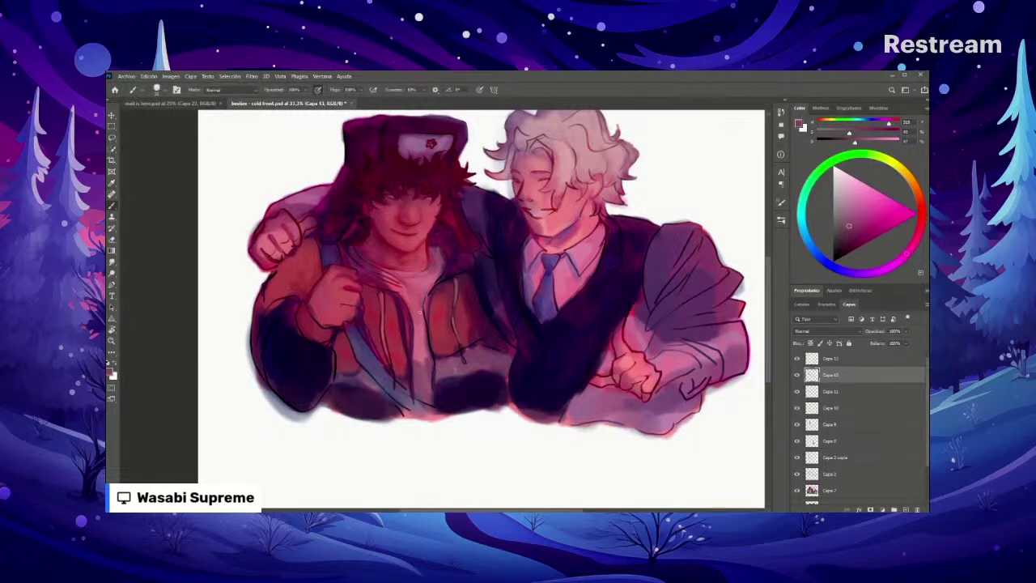
left_click(425, 291, "alt")
left_click(429, 280, "alt")
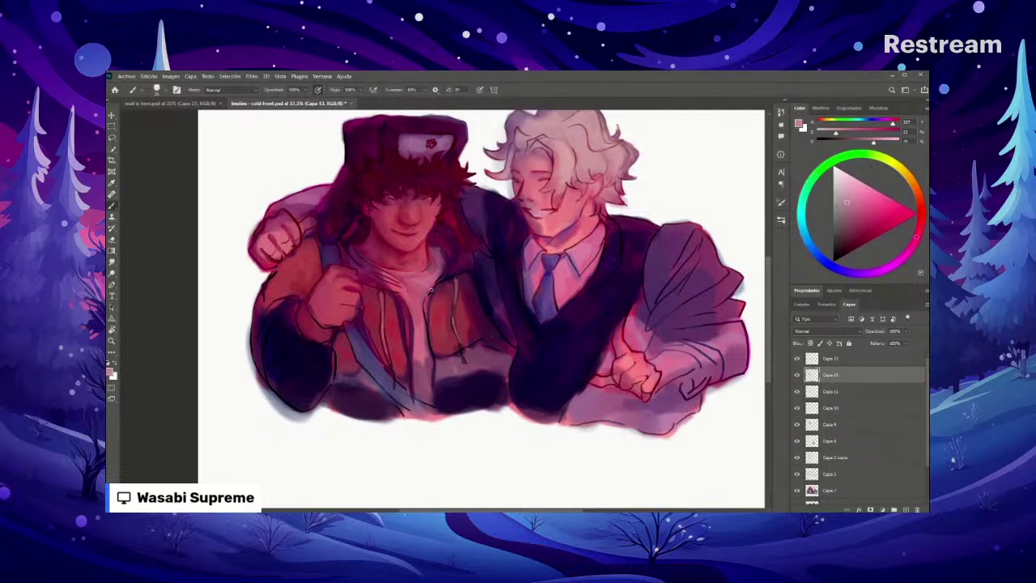
Step: Adjust the brush size for detailing the inner edge of the hatted man's jacket beside the shirt
right_click(432, 289)
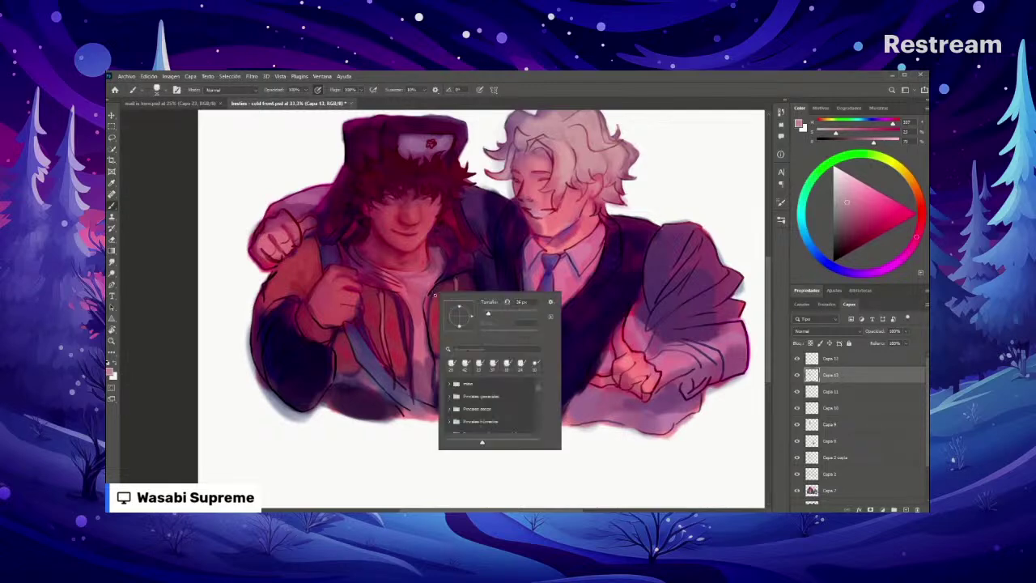
key("Escape")
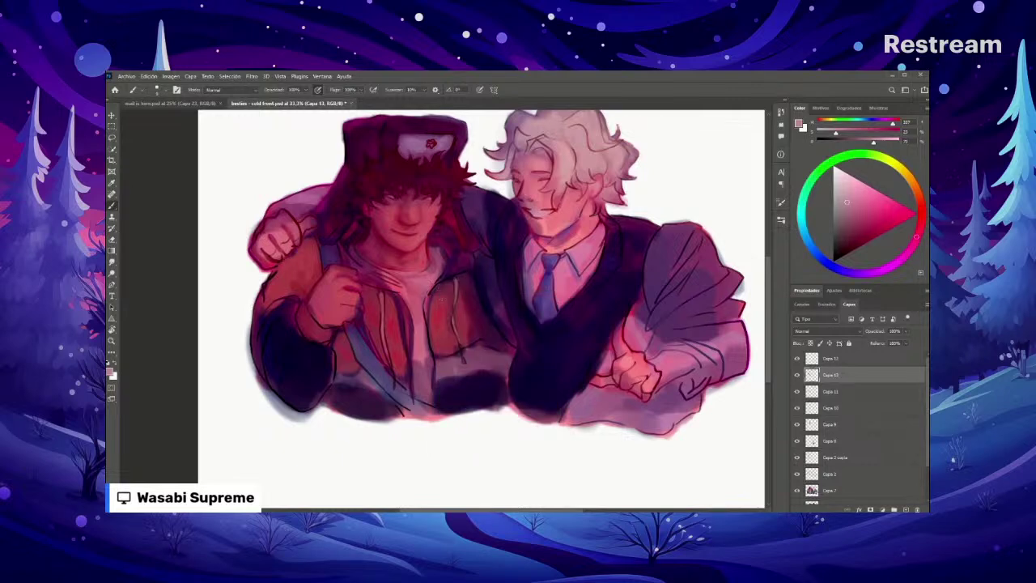
right_click(442, 297)
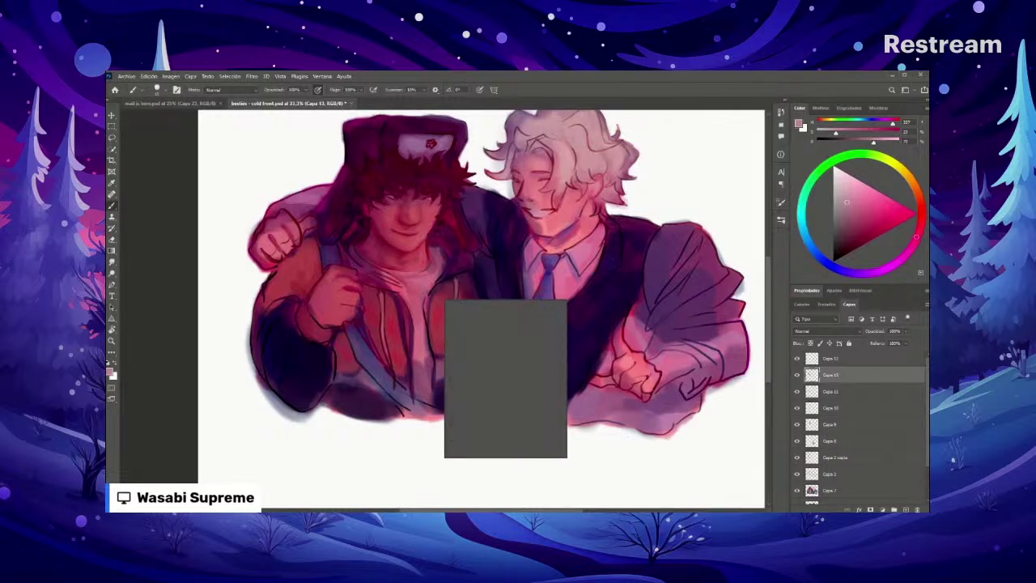
key("Escape")
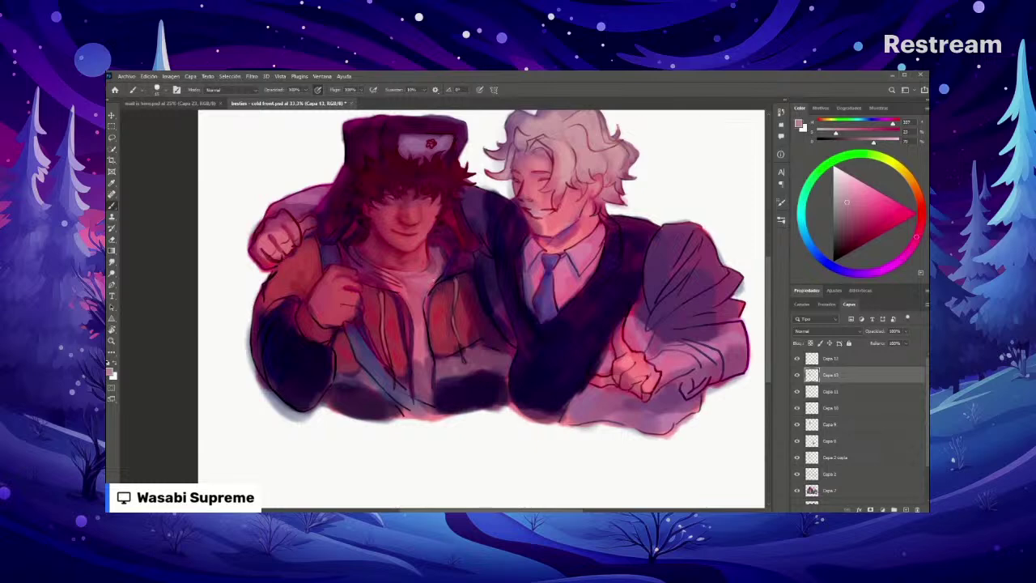
Step: Sample a dark plum from the hatted man's collar area and a deep crimson from the hat's ear flap
key("ctrl+minus")
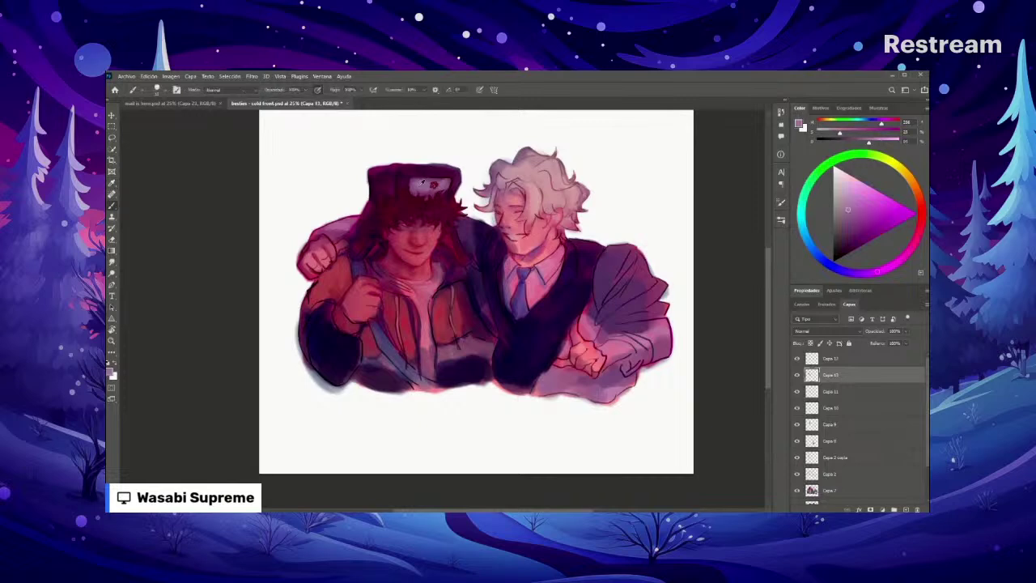
key("ctrl+plus")
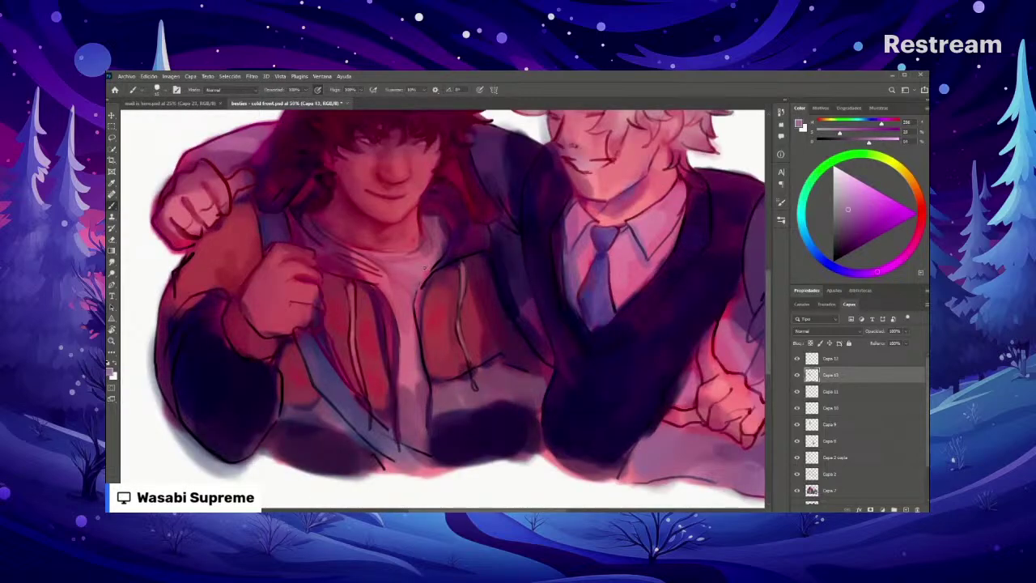
key("ctrl+minus")
key("ctrl+minus")
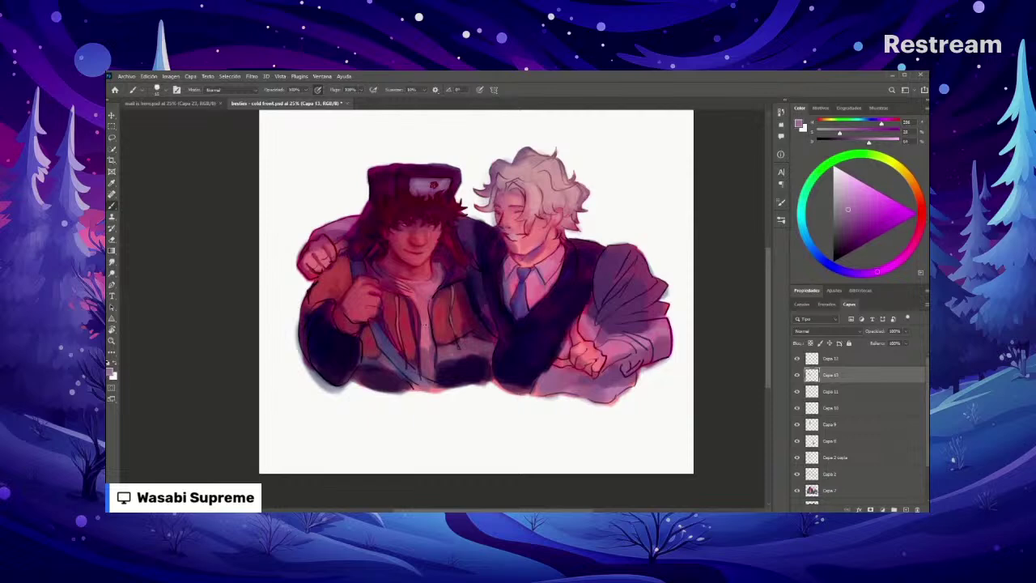
key("ctrl+plus")
key("i")
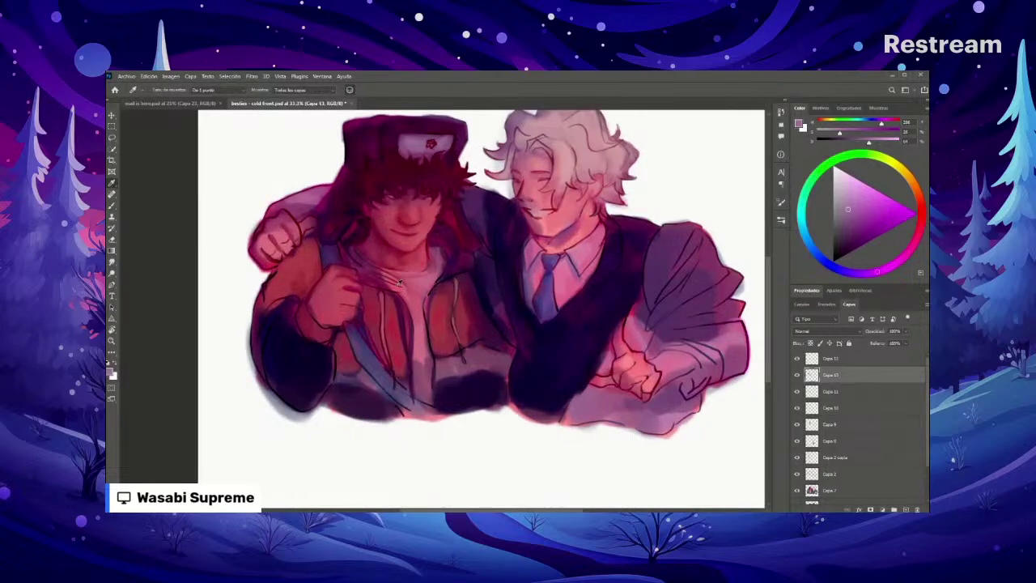
left_click(451, 248)
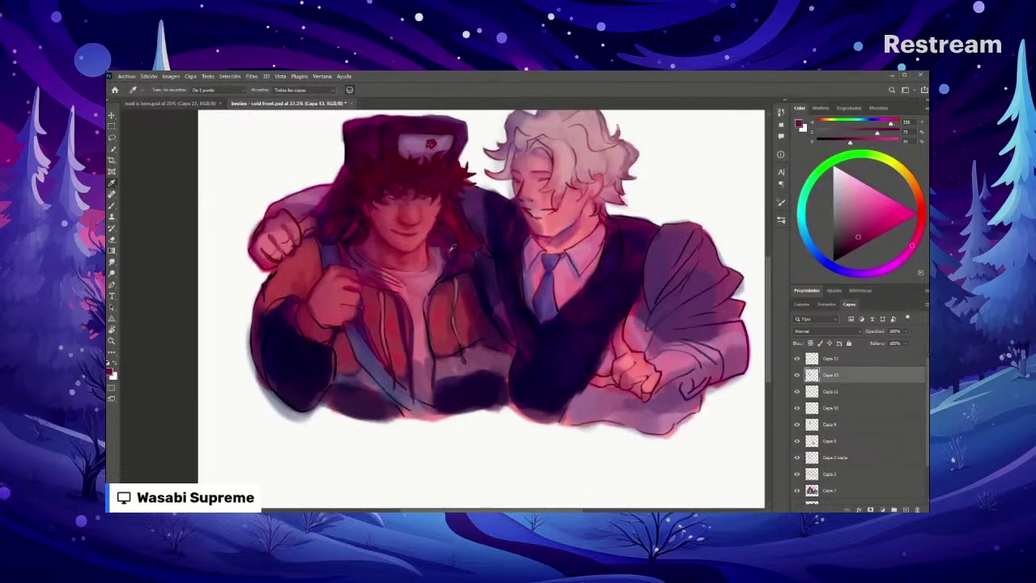
left_click(453, 218)
key("b")
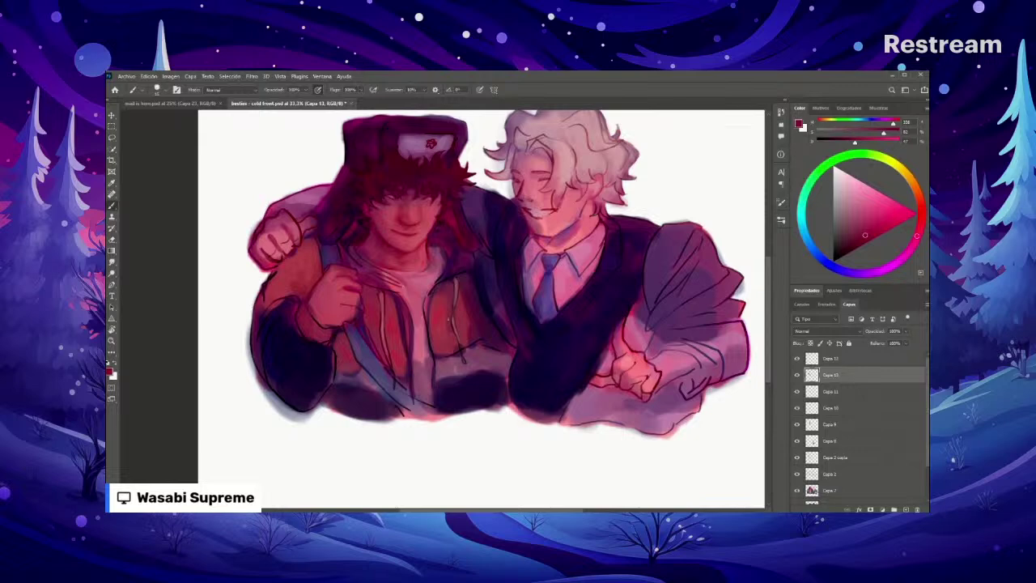
Step: Sample a crimson red from the jacket's front panel and adjust the brush size
left_click(433, 312, "alt")
right_click(402, 283)
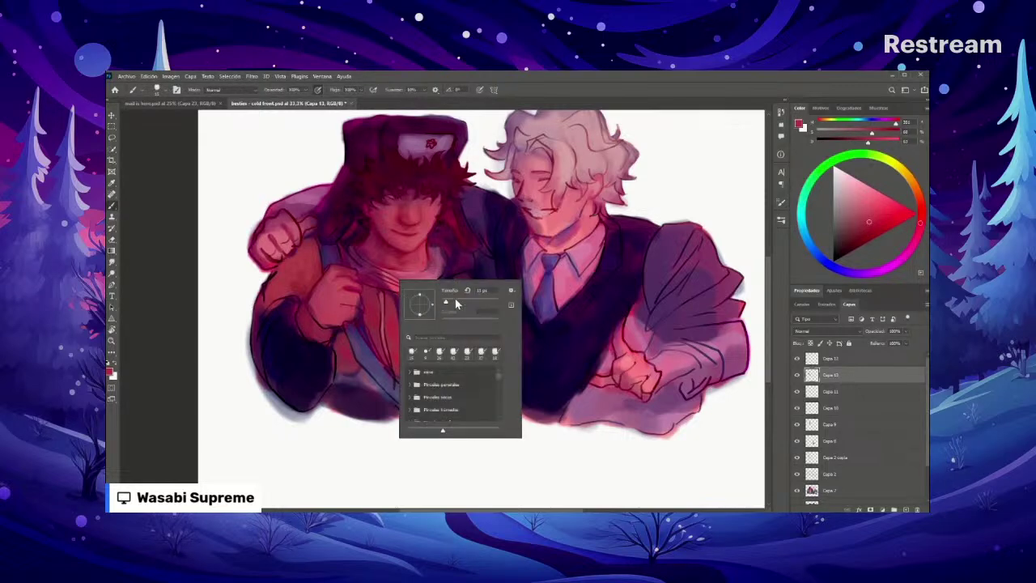
left_click(366, 266)
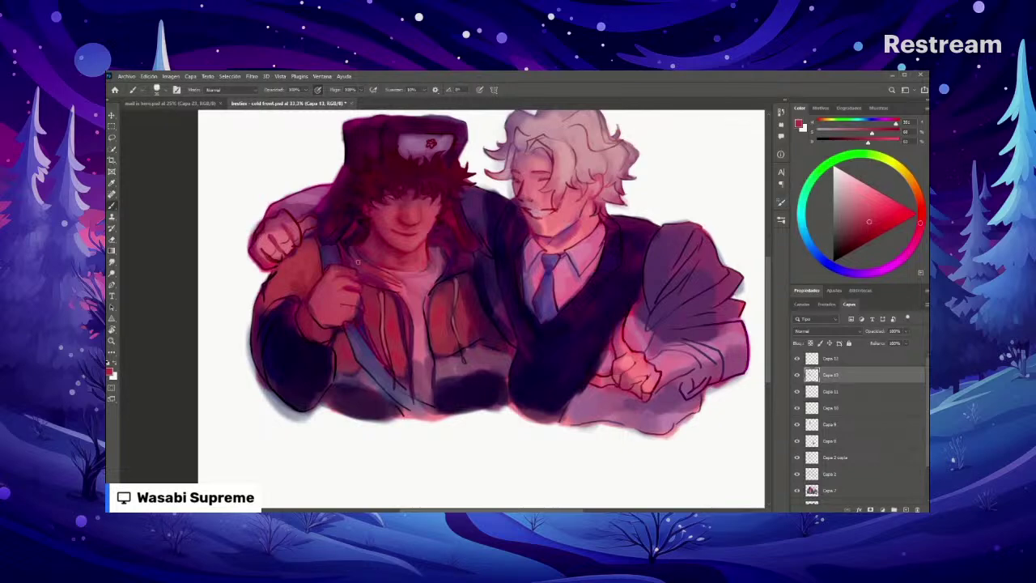
Step: Sample a dark purple from the jacket collar and a rosy red from the neckline area near the raised fist
key("ctrl+minus")
key("ctrl+minus")
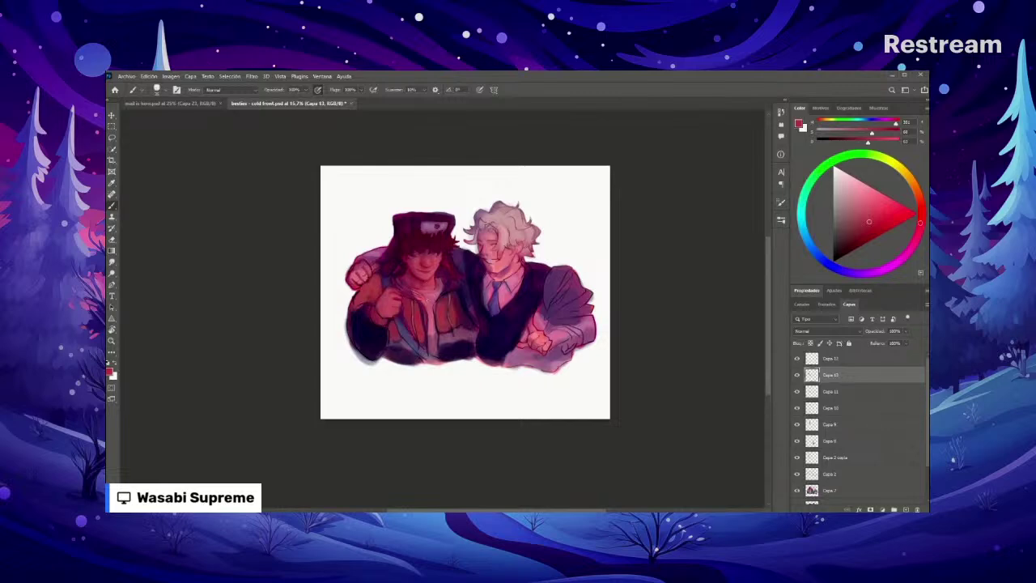
key("ctrl+minus")
key("ctrl+minus")
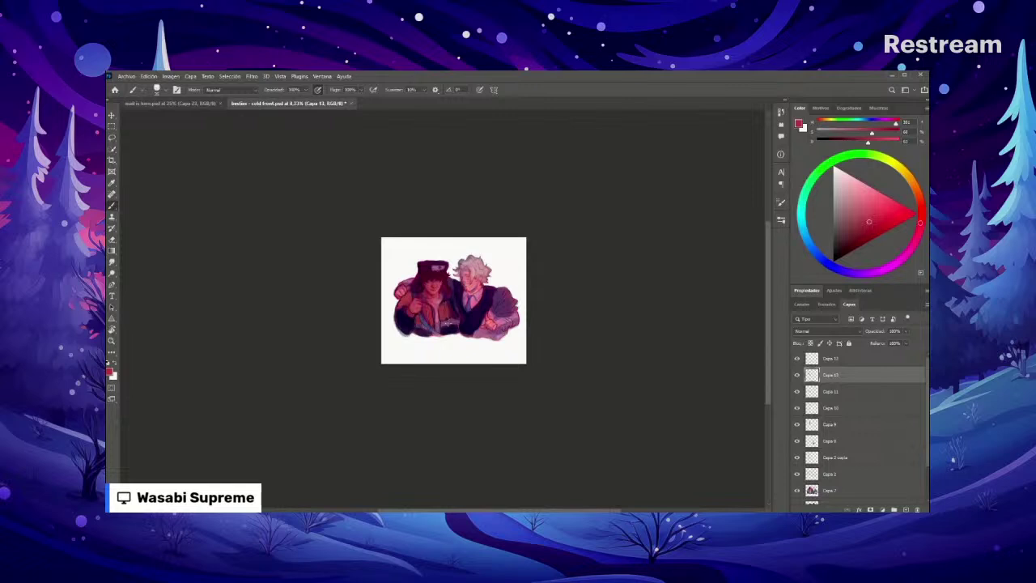
key("ctrl+plus")
key("ctrl+plus")
key("ctrl+plus")
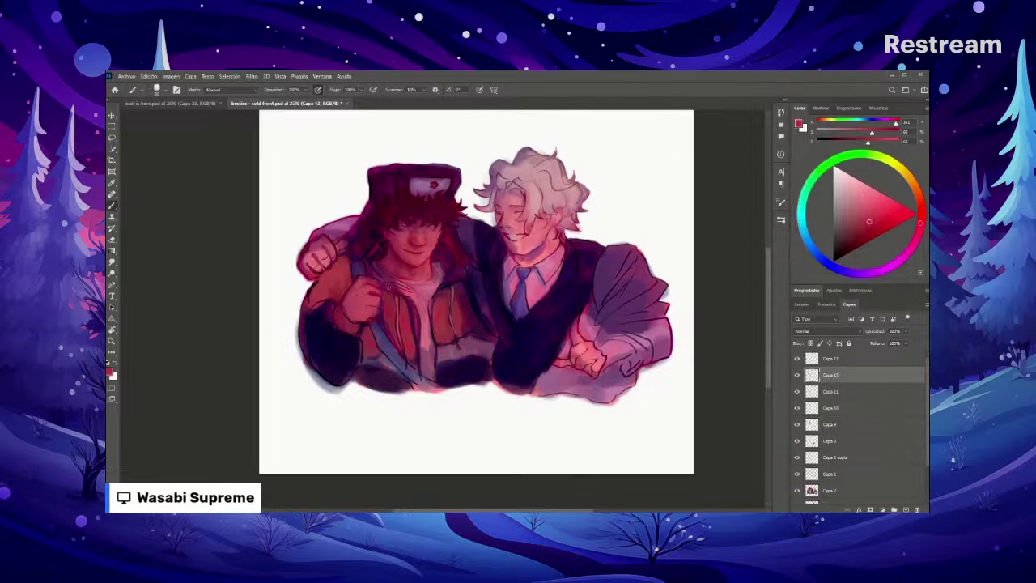
left_click(451, 271, "alt")
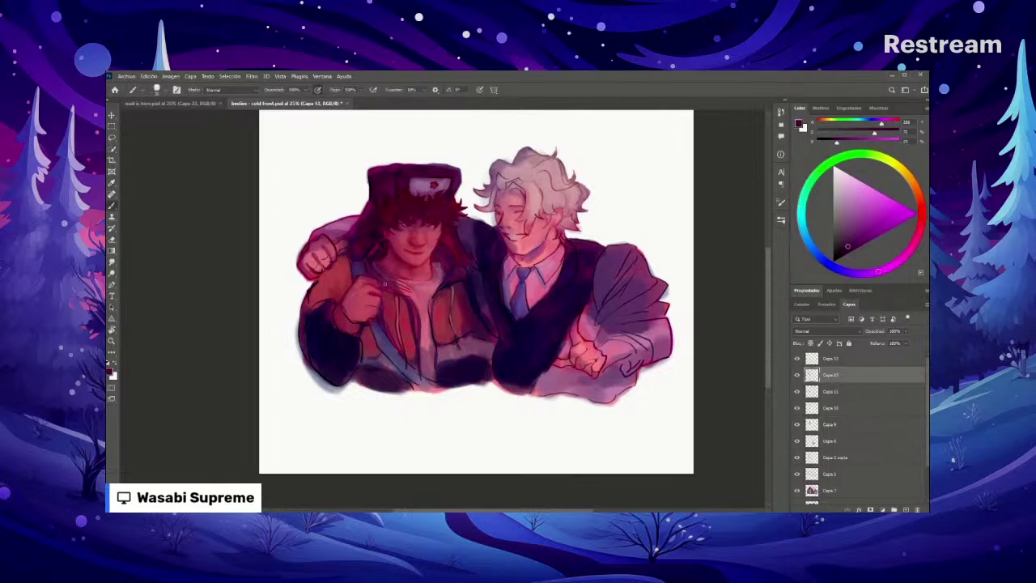
left_click(405, 292, "alt")
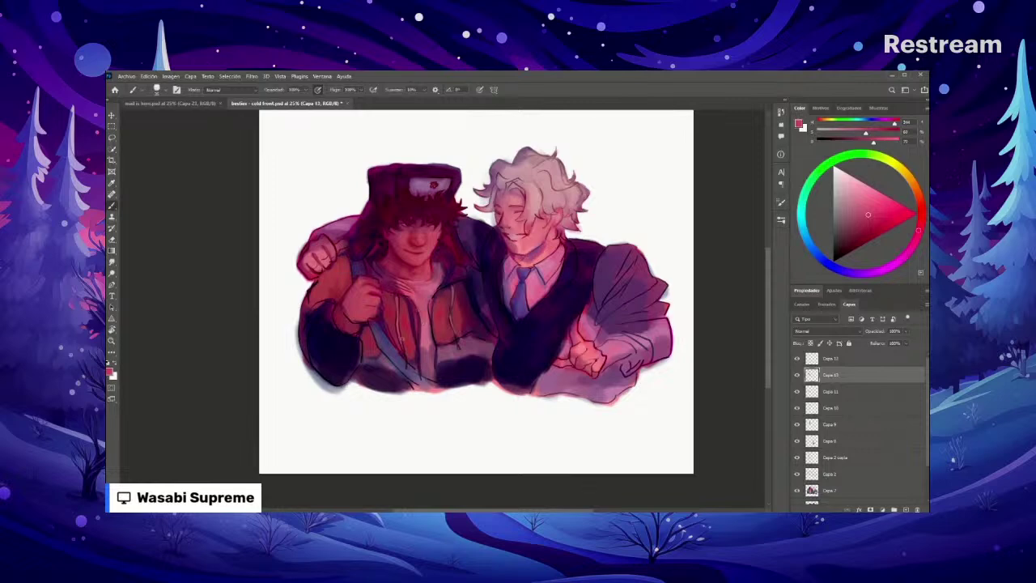
Step: Sample a dark muted maroon from the lower edge of the jacket's orange-red front panel for the brush
key("ctrl+plus")
key("ctrl+plus")
key("i")
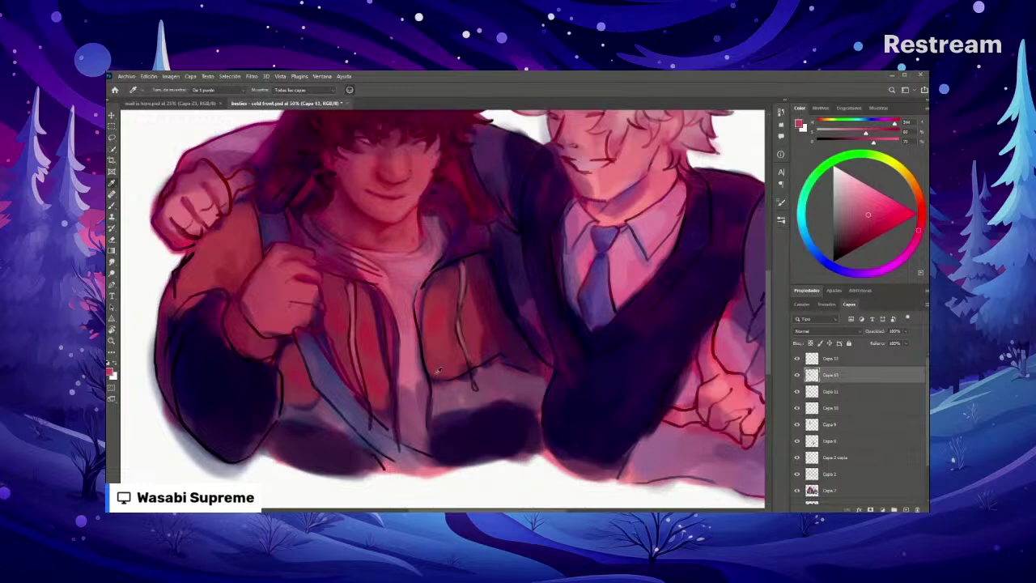
left_click(437, 371)
key("b")
Step: Sample a deep magenta from the hat flap's outer edge and a muted pink from the sleeve behind it
left_click_drag(336, 303, 404, 336)
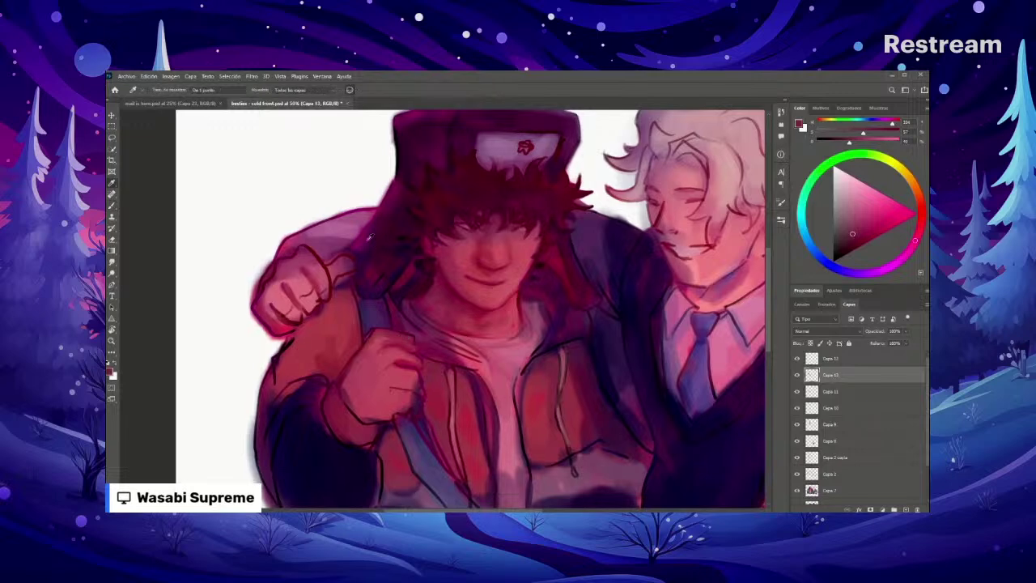
left_click(364, 240, "alt")
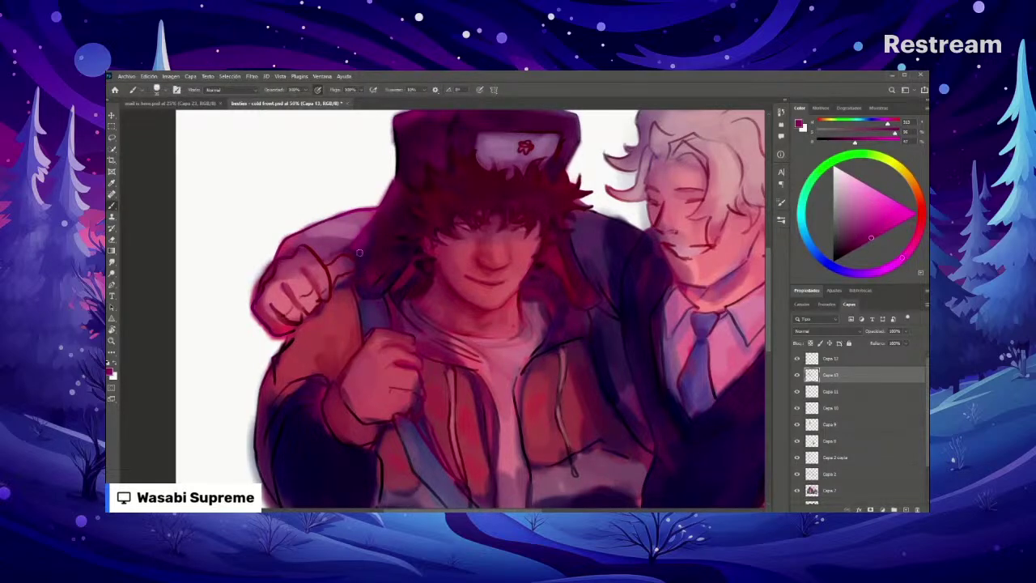
left_click(346, 221, "alt")
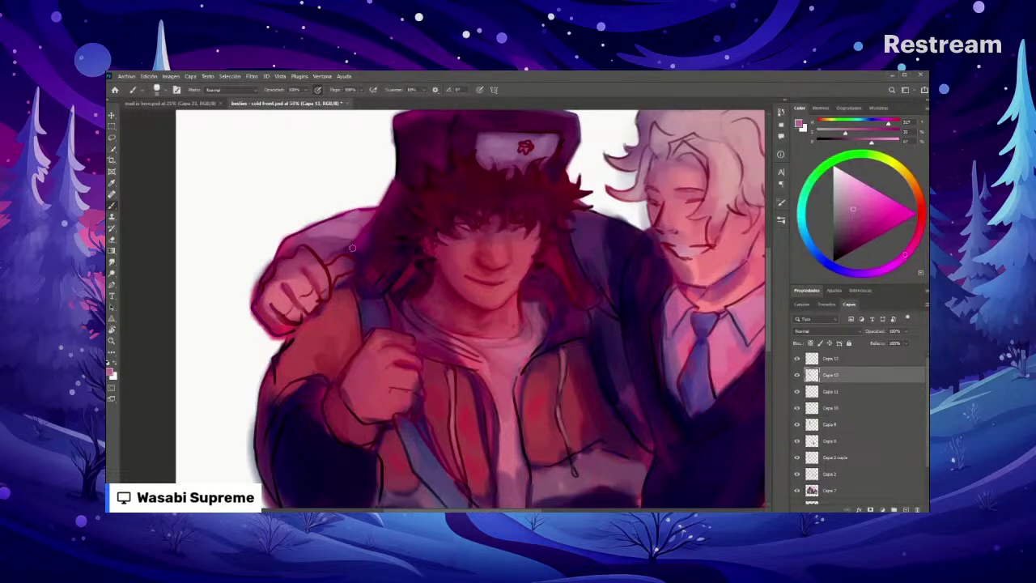
Step: Sample a near-black magenta from the shadowed hair beside the hatted man's face and adjust the brush size
key("ctrl+minus")
key("ctrl+minus")
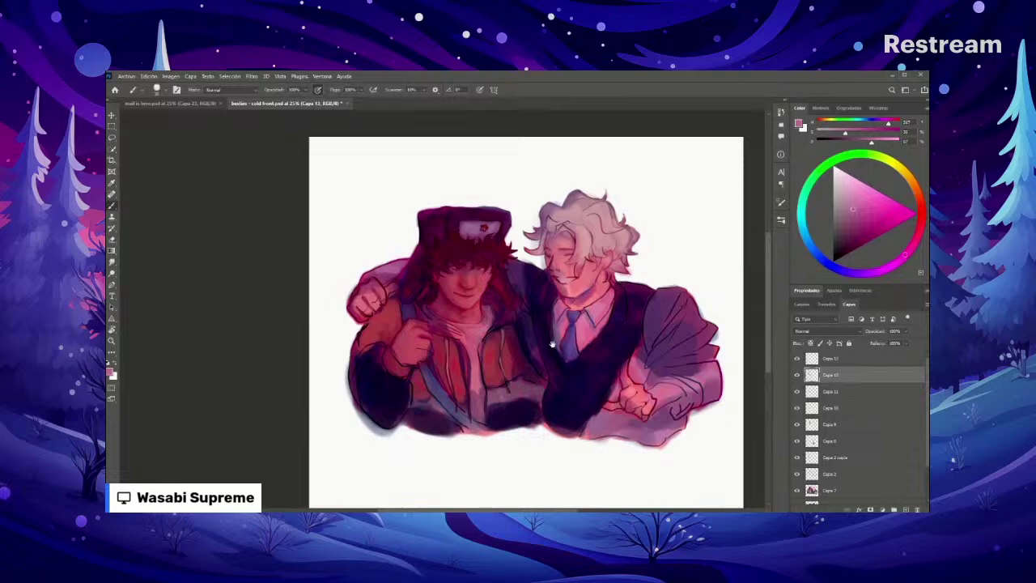
left_click_drag(569, 374, 556, 344)
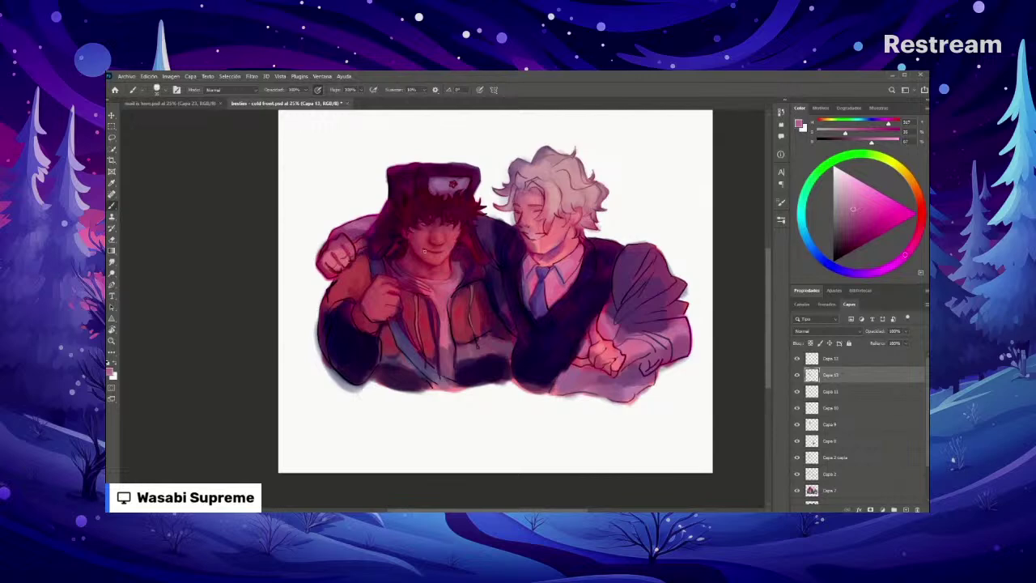
scroll(423, 251, "up", 2)
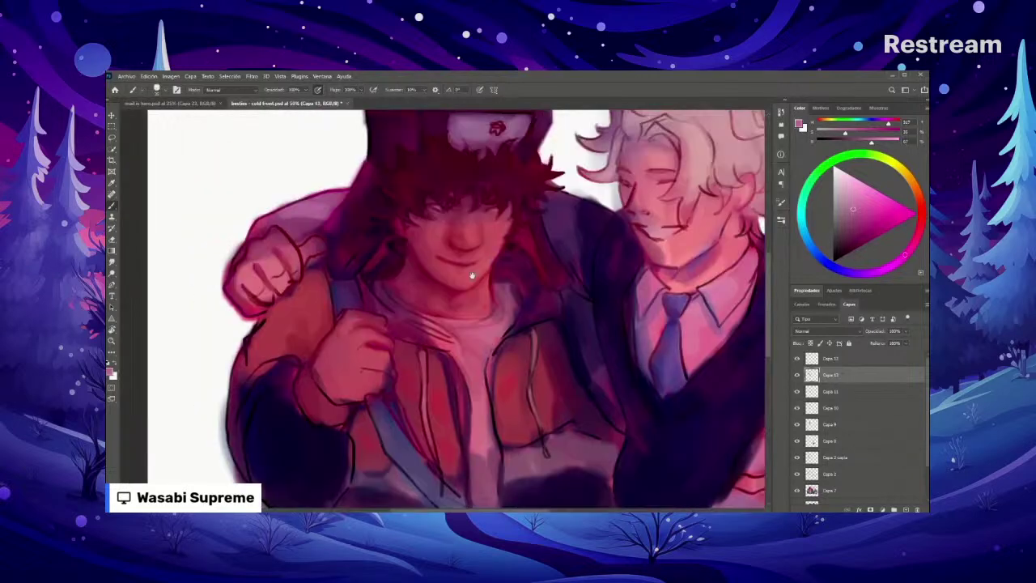
scroll(474, 277, "up", 1)
key("i")
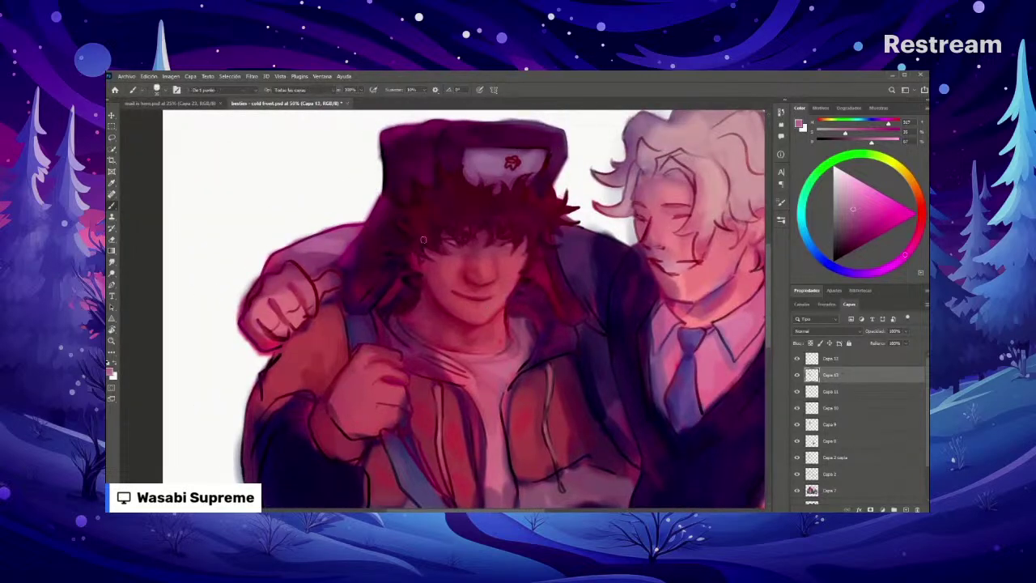
left_click(405, 273)
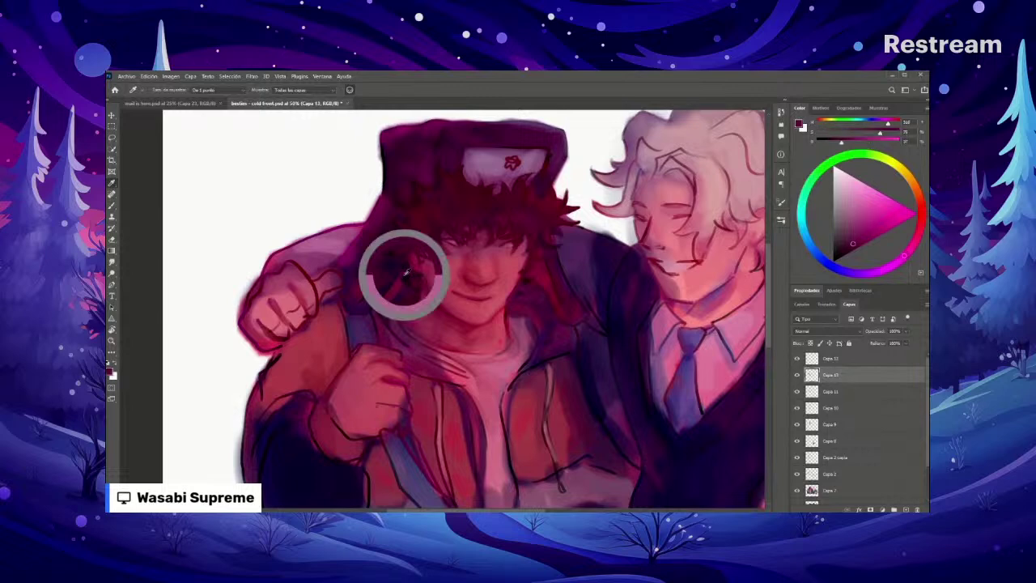
left_click_drag(405, 273, 403, 257)
key("b")
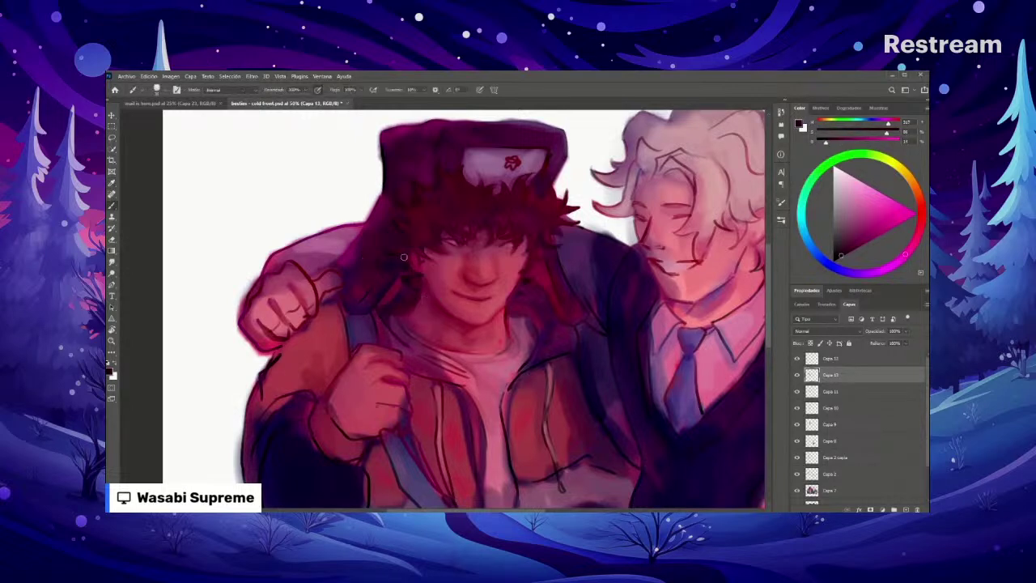
right_click(397, 216)
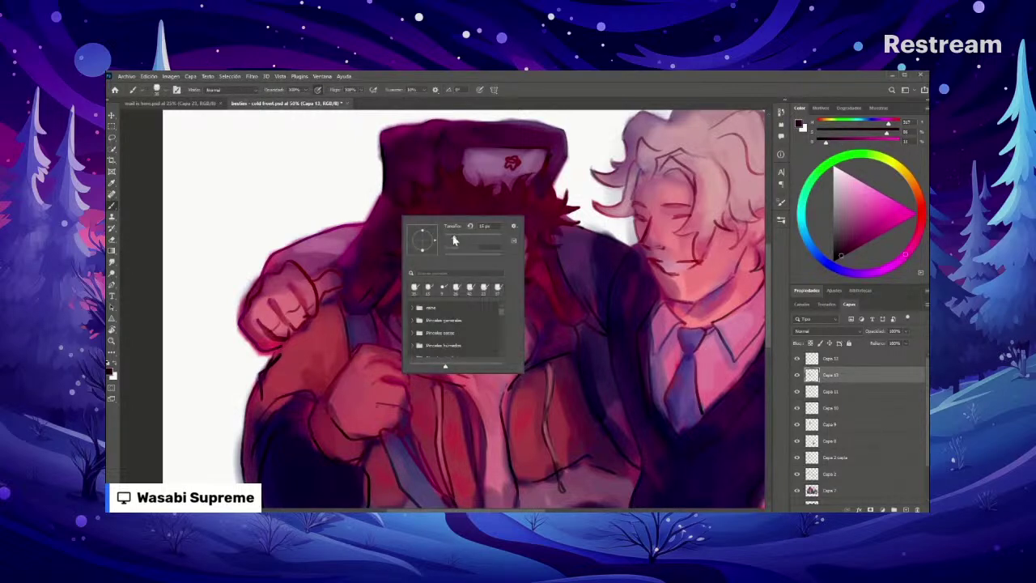
left_click(390, 225)
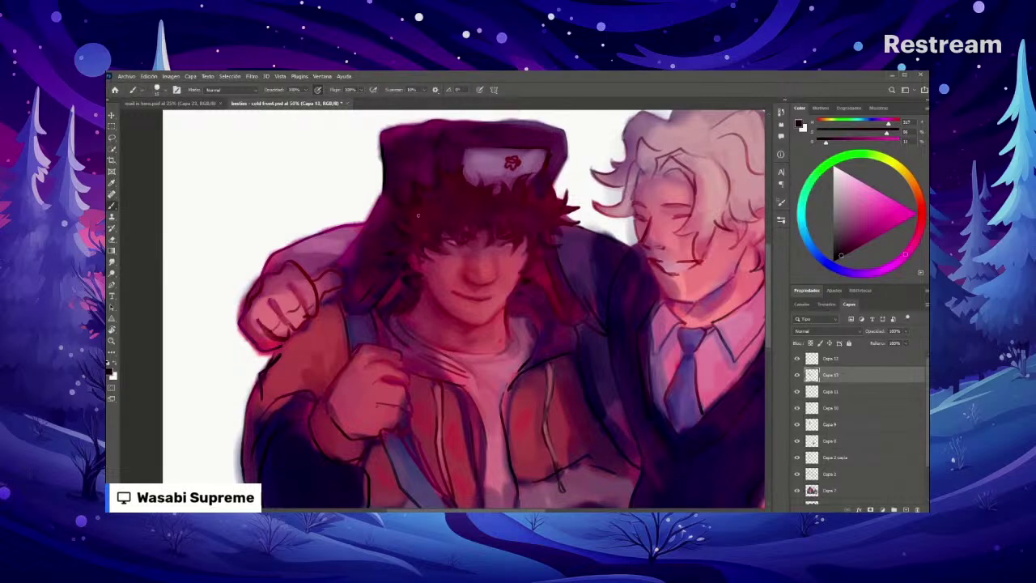
Step: Review the whole painting of the two men and save the document
scroll(406, 213, "down", 1)
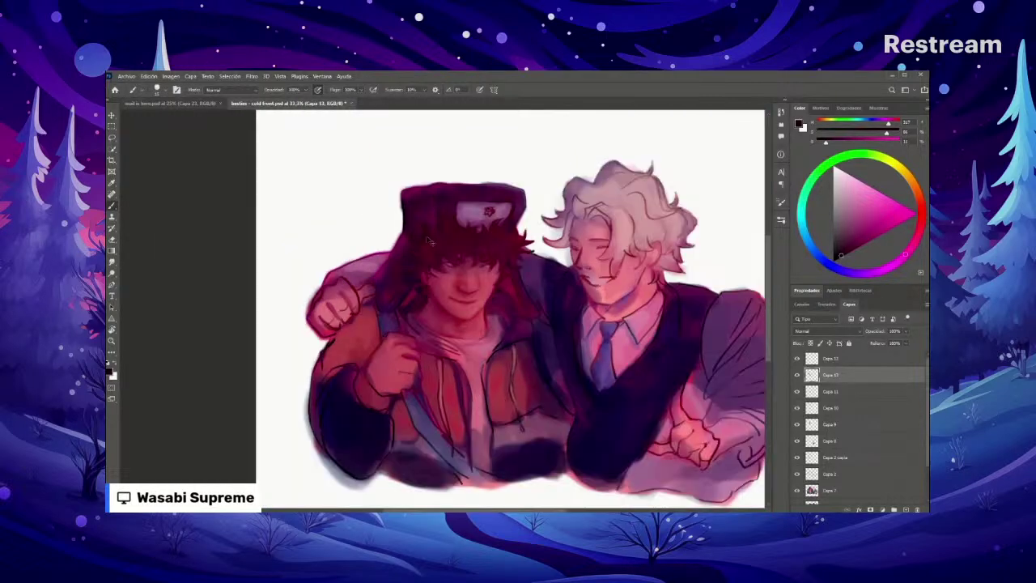
scroll(429, 241, "down", 1)
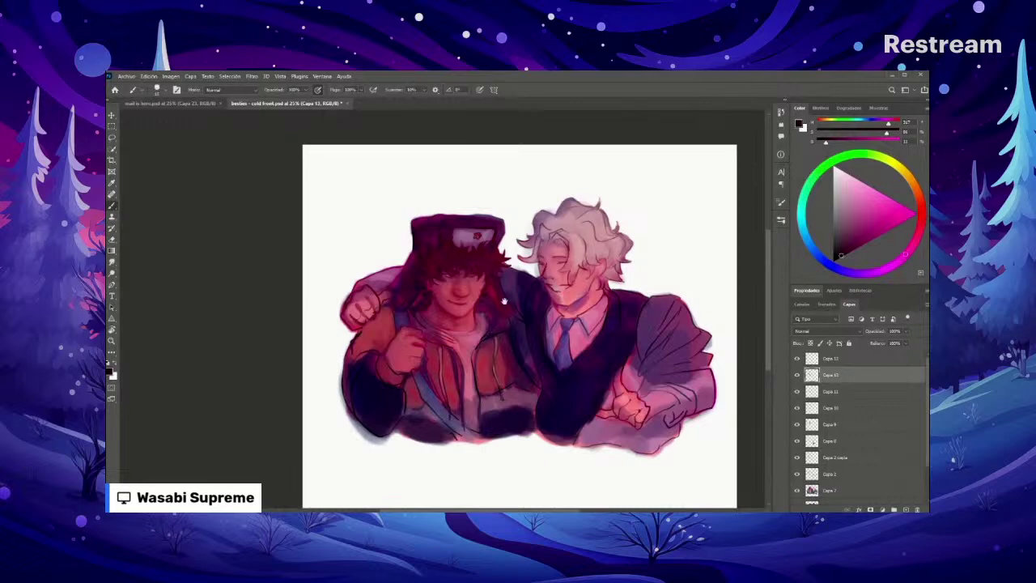
scroll(503, 301, "right", 2)
scroll(504, 301, "down", 1)
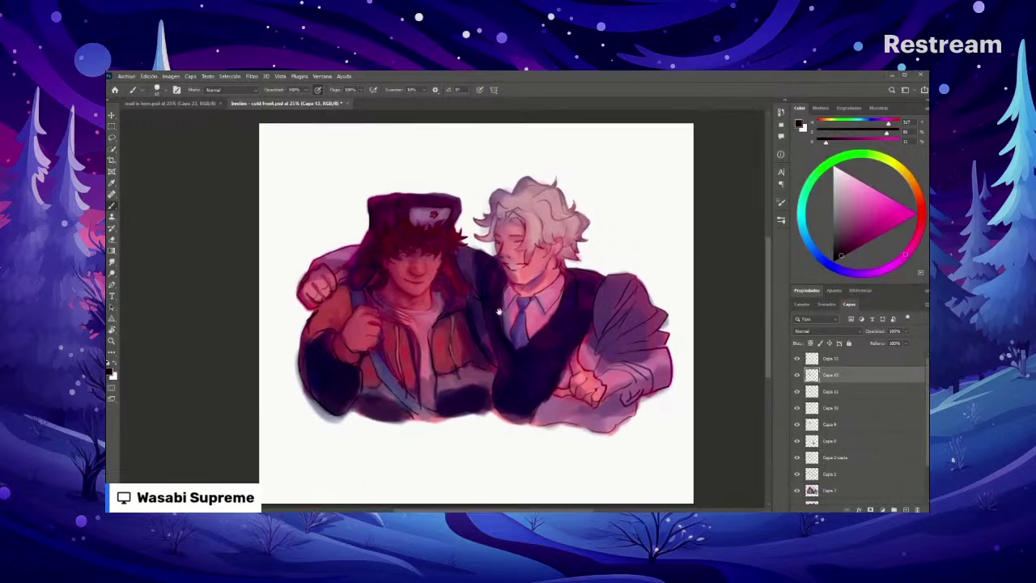
scroll(501, 298, "left", 1)
scroll(500, 299, "up", 1)
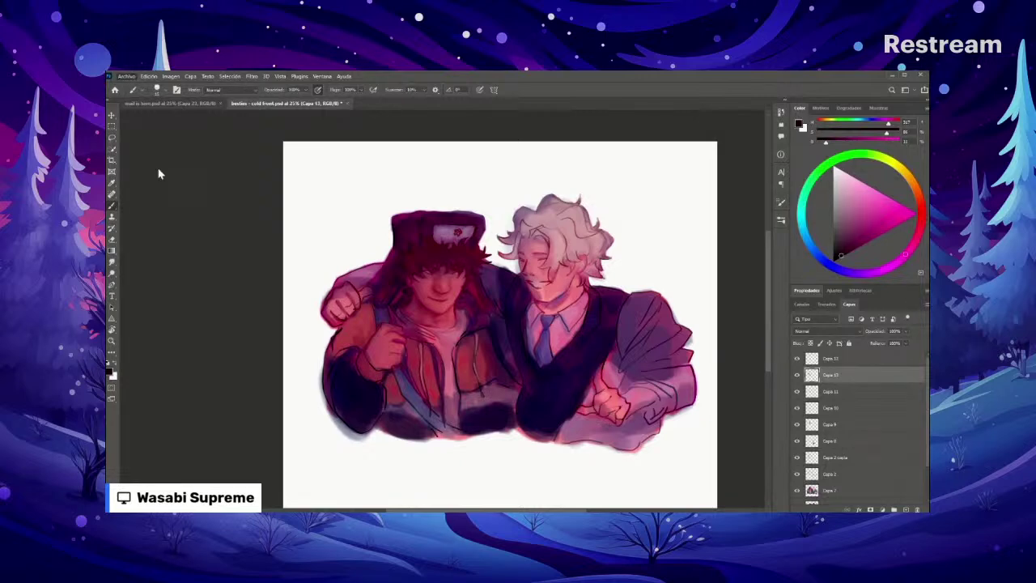
key("ctrl+s")
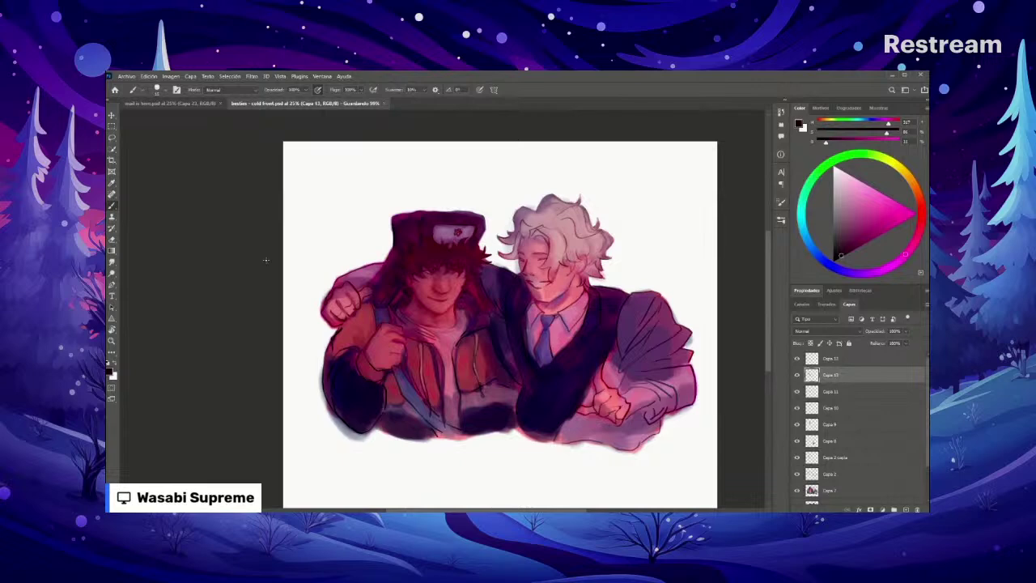